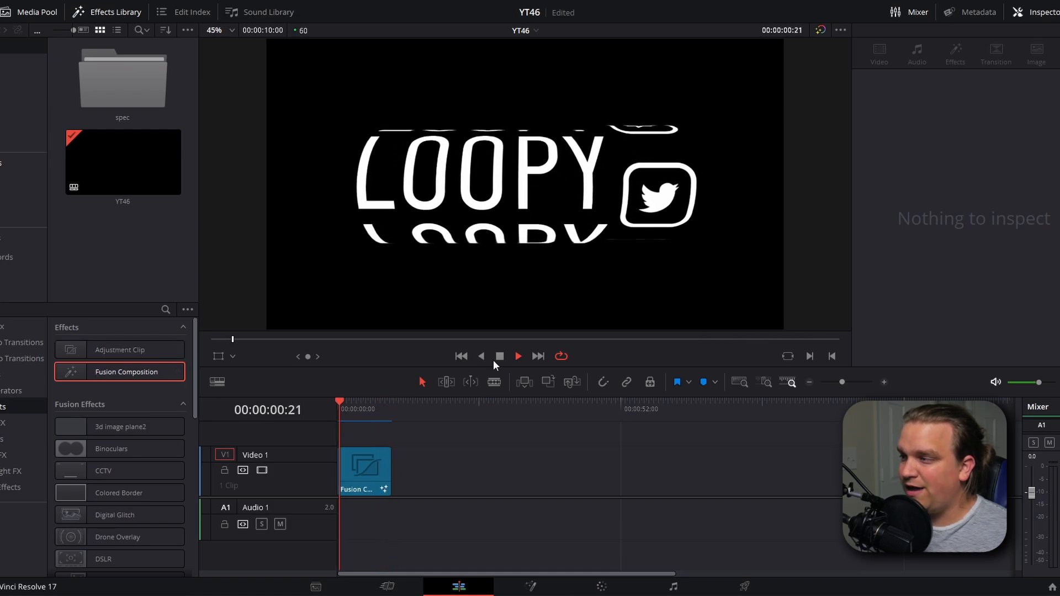
# - Add a Fusion Composition to the Video 1 track after the existing clip and set its duration to 10 seconds
pyautogui.moveTo(117, 376); pyautogui.dragTo(426, 449)
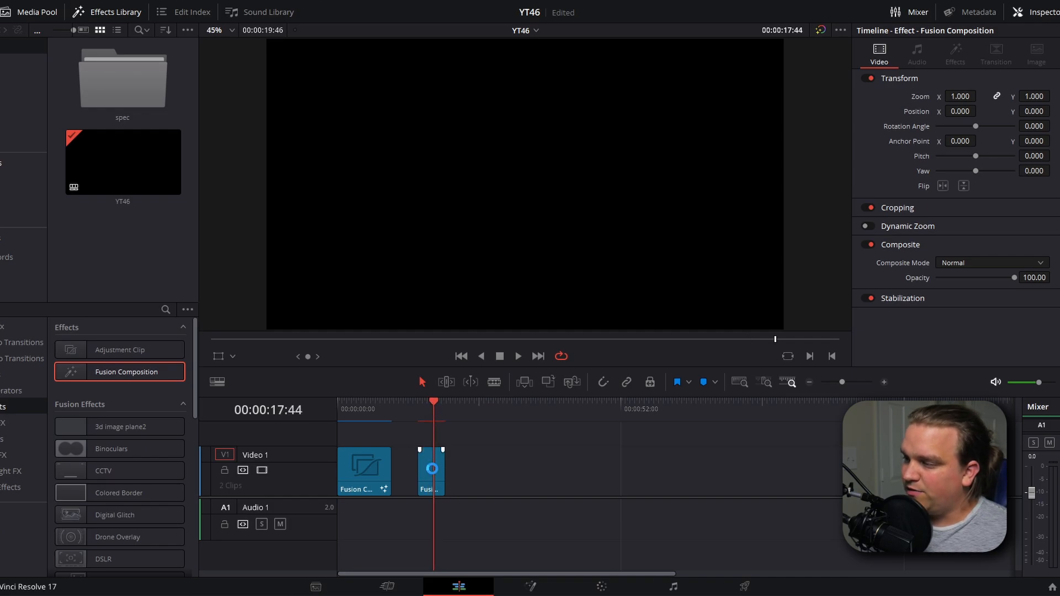
pyautogui.hotkey('ctrl', 'd')
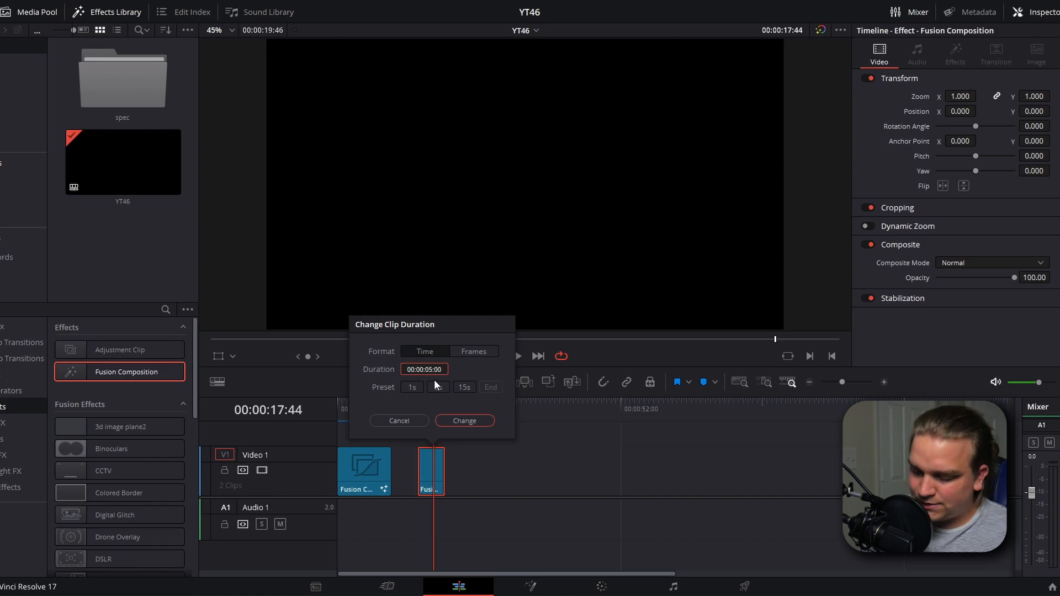
pyautogui.press('Return')
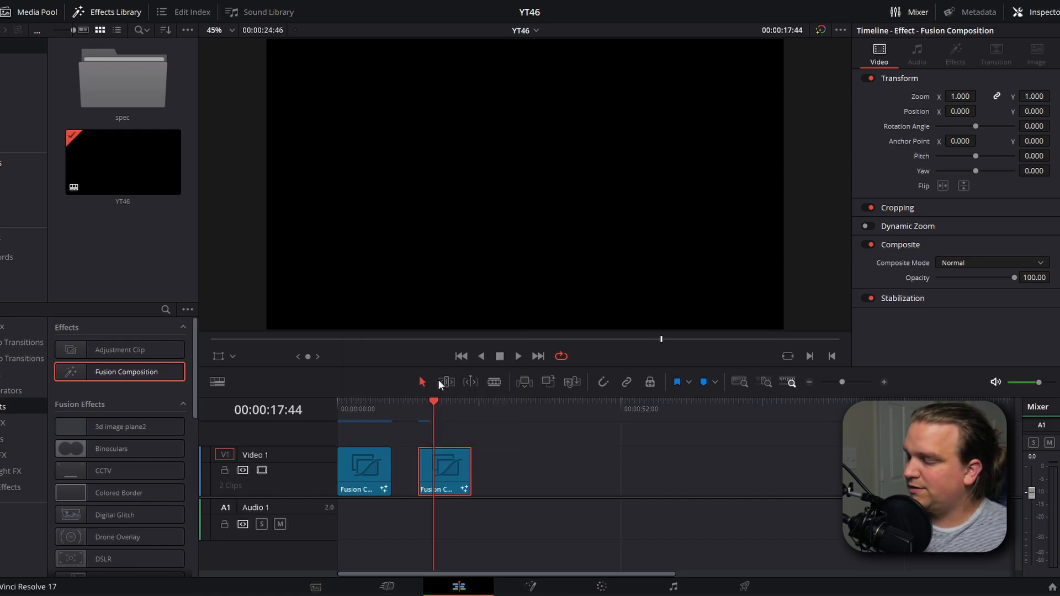
# - Park the playhead over the new composition clip and open it on the Fusion page
pyautogui.click(441, 406)
pyautogui.click(444, 408)
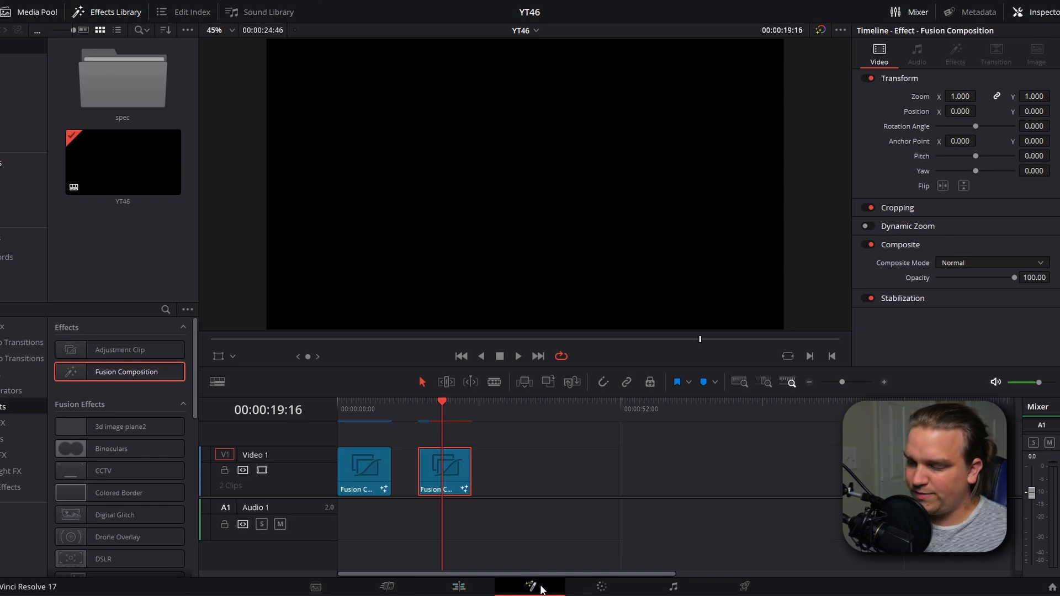
pyautogui.click(540, 589)
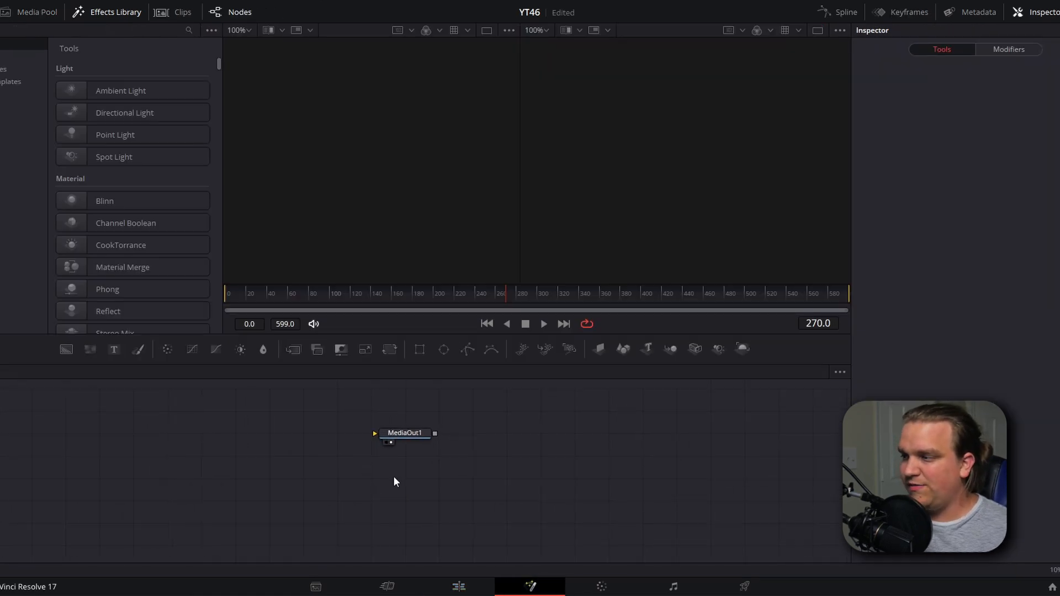
# - Move the MediaOut1 node well away from the start of the node graph to make room for new nodes
pyautogui.moveTo(423, 437); pyautogui.dragTo(696, 454)
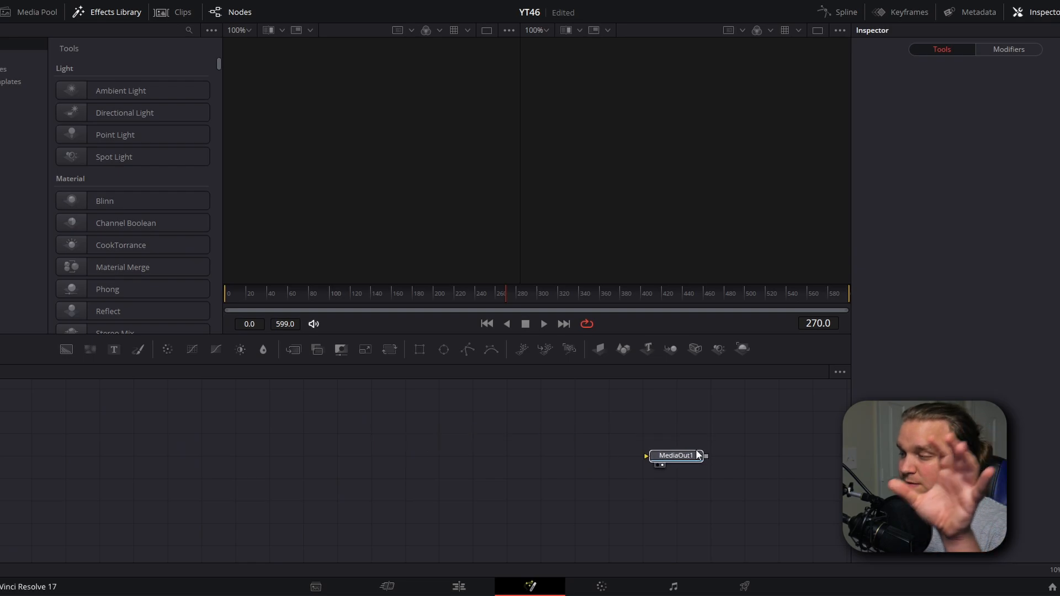
pyautogui.click(744, 460)
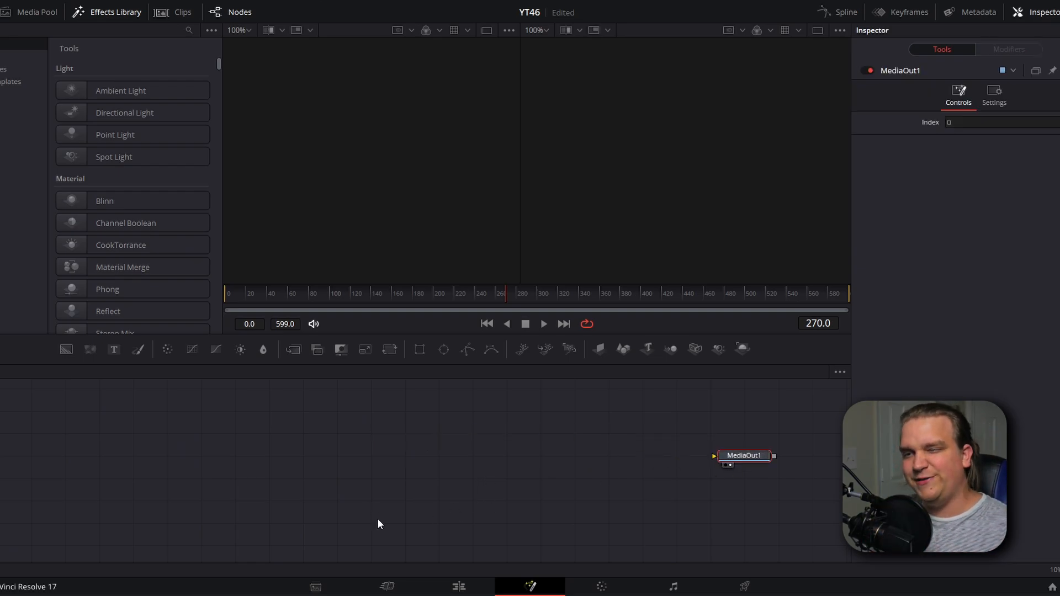
pyautogui.scroll(-2, 348, 492)
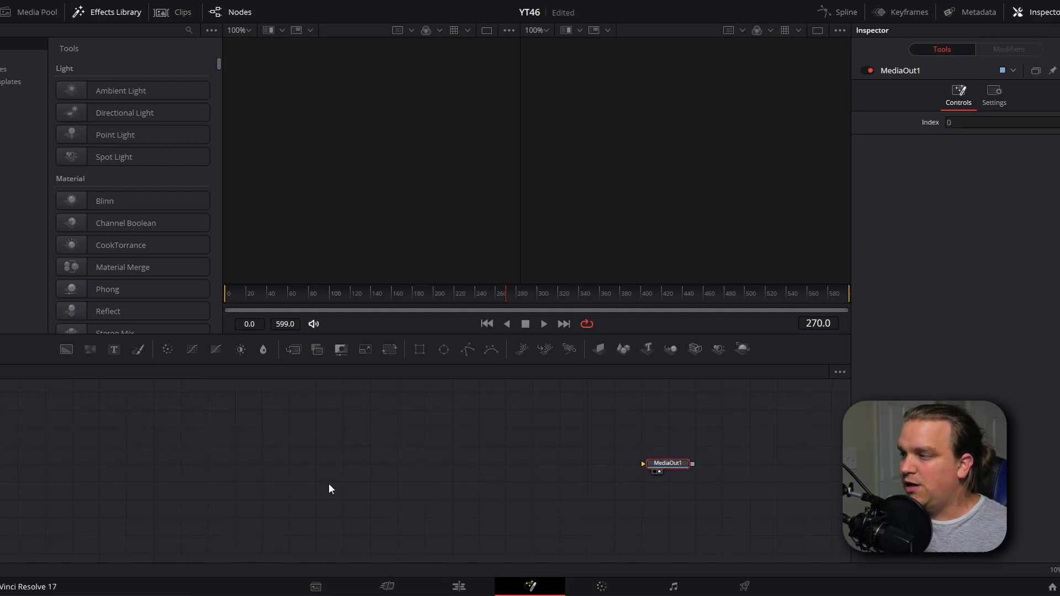
pyautogui.moveTo(383, 476); pyautogui.dragTo(316, 466)
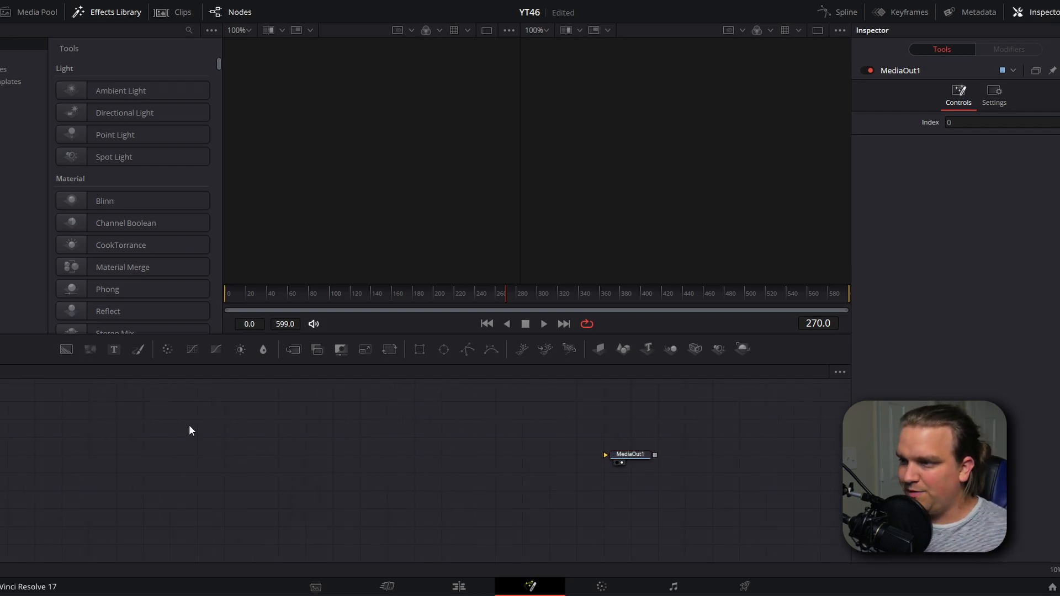
# - Add a Text+ node with the text LOOPY and show it in the second viewer
pyautogui.click(114, 349)
pyautogui.moveTo(221, 490); pyautogui.dragTo(142, 455)
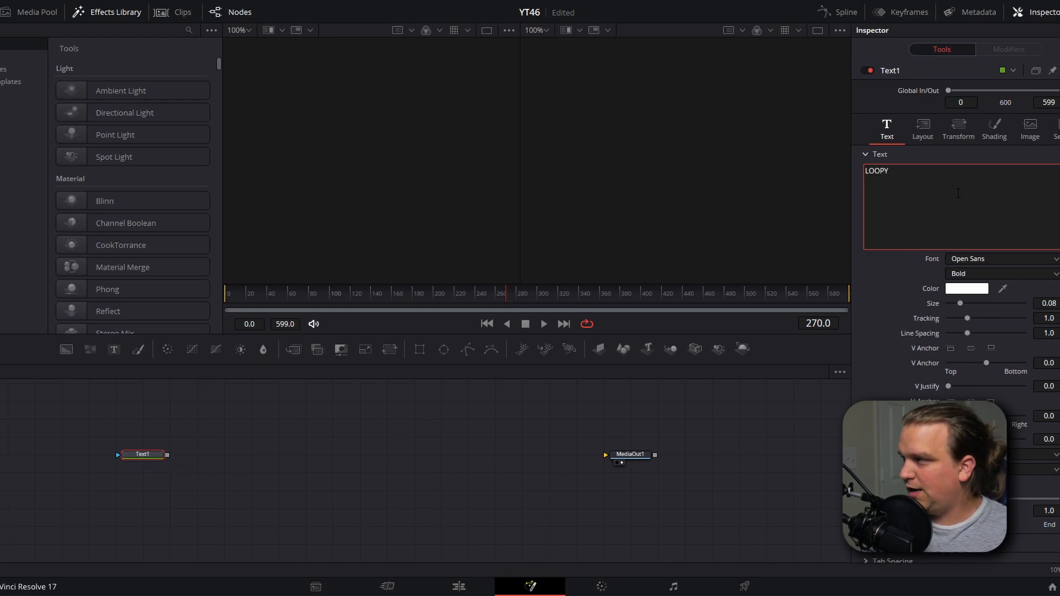
pyautogui.click(132, 456)
pyautogui.press('2')
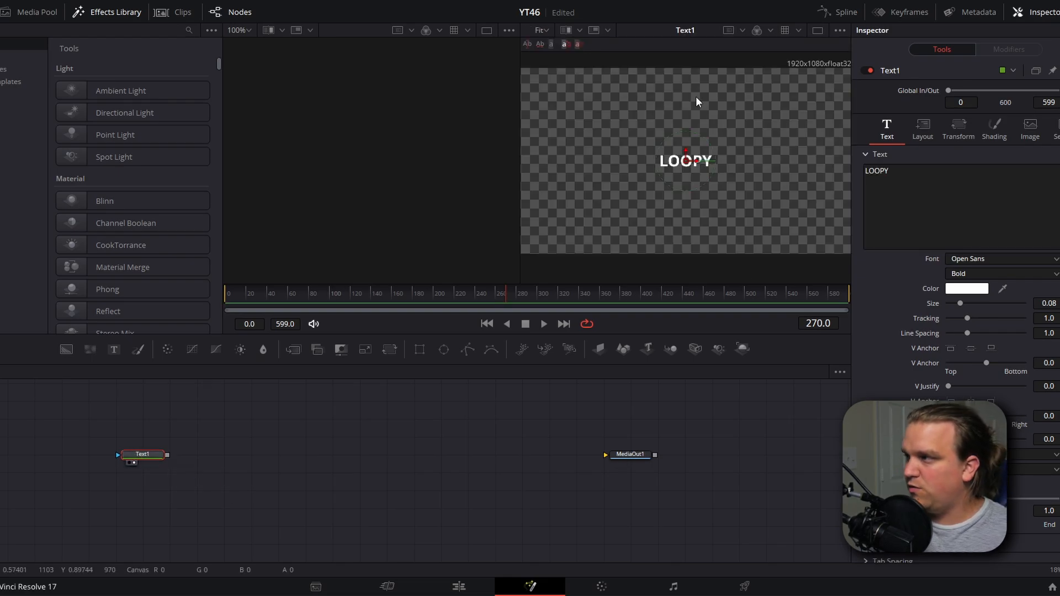
# - Enlarge the LOOPY text to a size of about 0.26
pyautogui.scroll(-2, 691, 252)
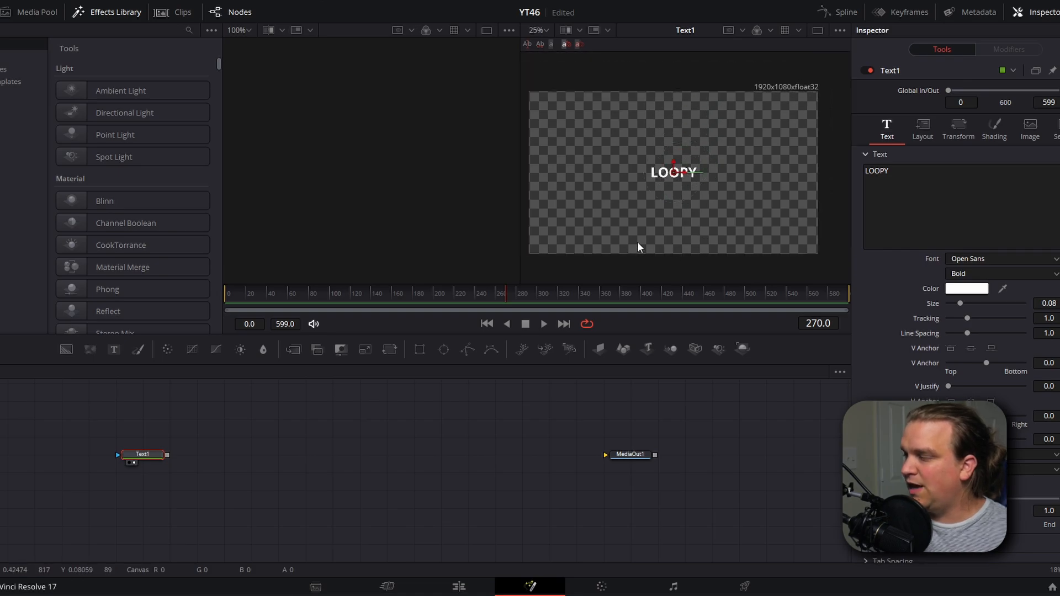
pyautogui.moveTo(666, 218); pyautogui.dragTo(700, 210)
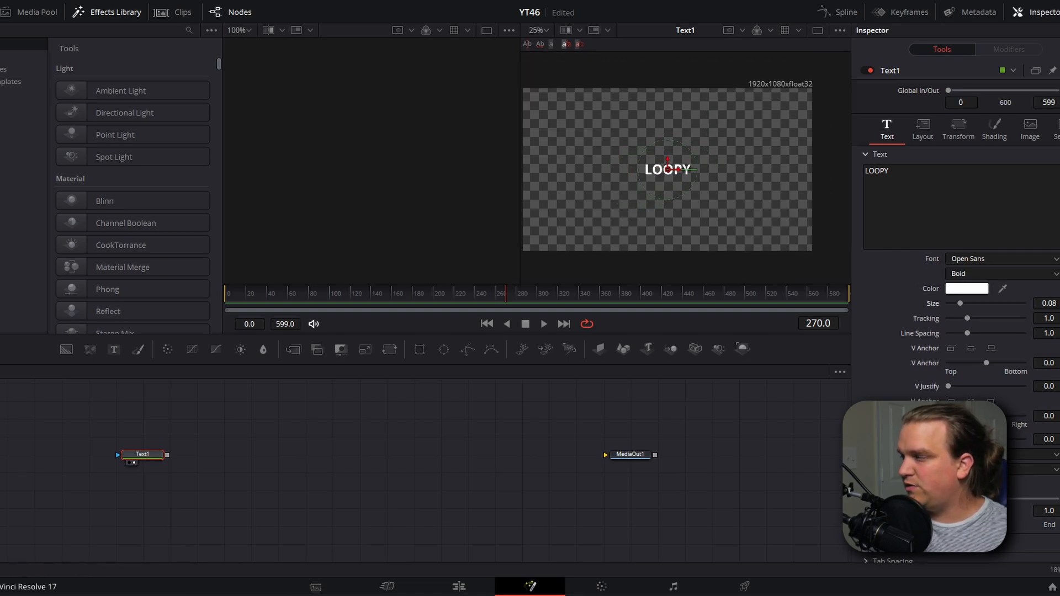
pyautogui.moveTo(960, 303); pyautogui.dragTo(987, 303)
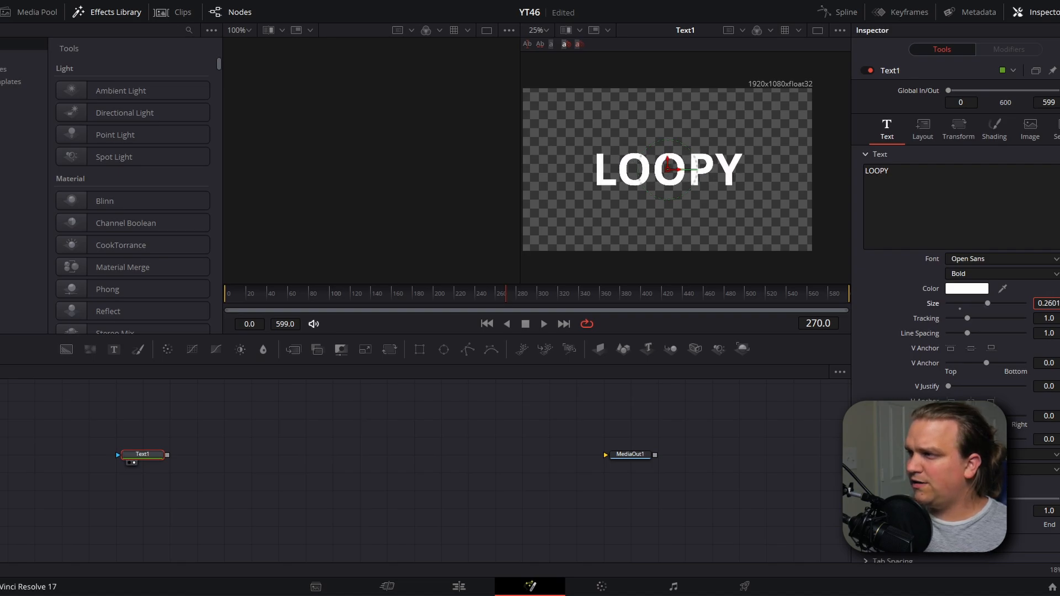
# - Move the LOOPY text up so it sits against the upper edge of the frame
pyautogui.moveTo(670, 166); pyautogui.dragTo(642, 102)
pyautogui.moveTo(631, 213); pyautogui.dragTo(590, 220)
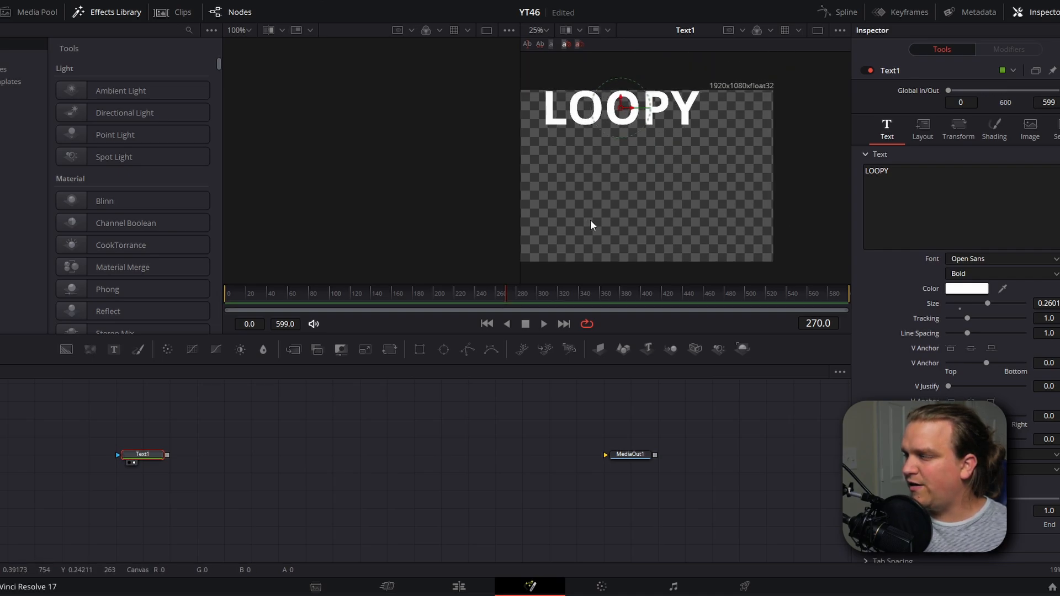
pyautogui.scroll(2, 593, 219)
pyautogui.moveTo(688, 195); pyautogui.dragTo(704, 251)
pyautogui.moveTo(629, 130); pyautogui.dragTo(668, 233)
pyautogui.scroll(1, 716, 232)
pyautogui.moveTo(615, 106); pyautogui.dragTo(619, 167)
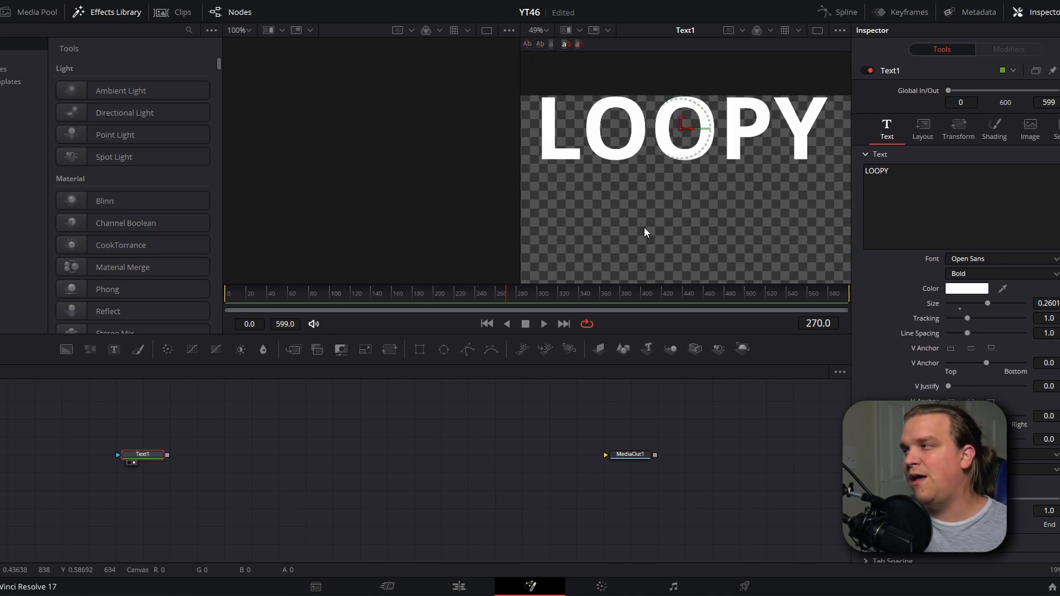
pyautogui.moveTo(657, 228); pyautogui.dragTo(599, 166)
# - Add a Duplicate node after Text1 and show its output in the second viewer
pyautogui.moveTo(191, 439); pyautogui.dragTo(203, 449)
pyautogui.click(151, 466)
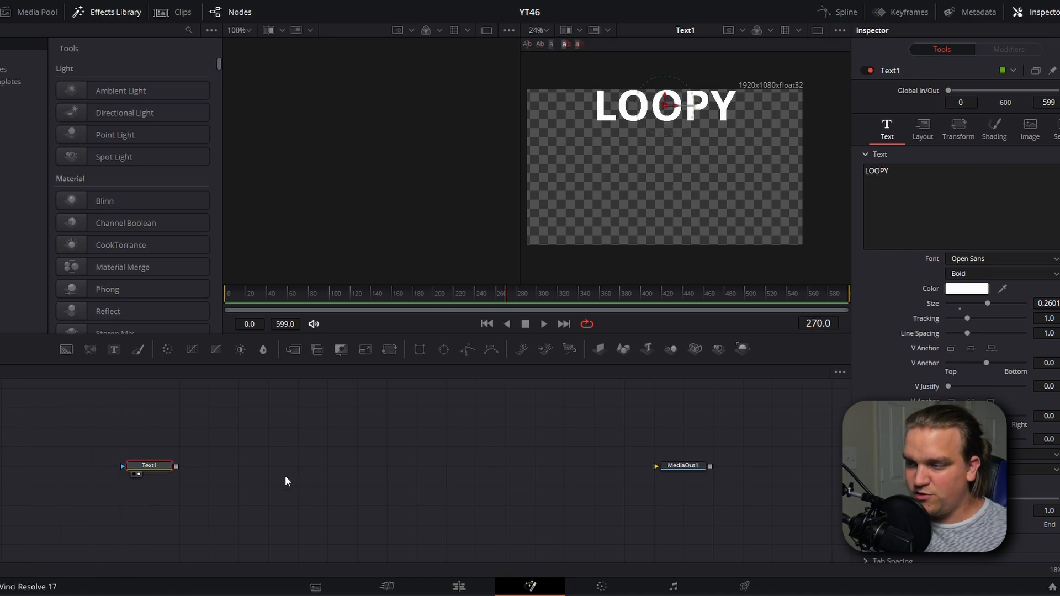
pyautogui.hotkey('shift', 'space')
pyautogui.write('dupl')
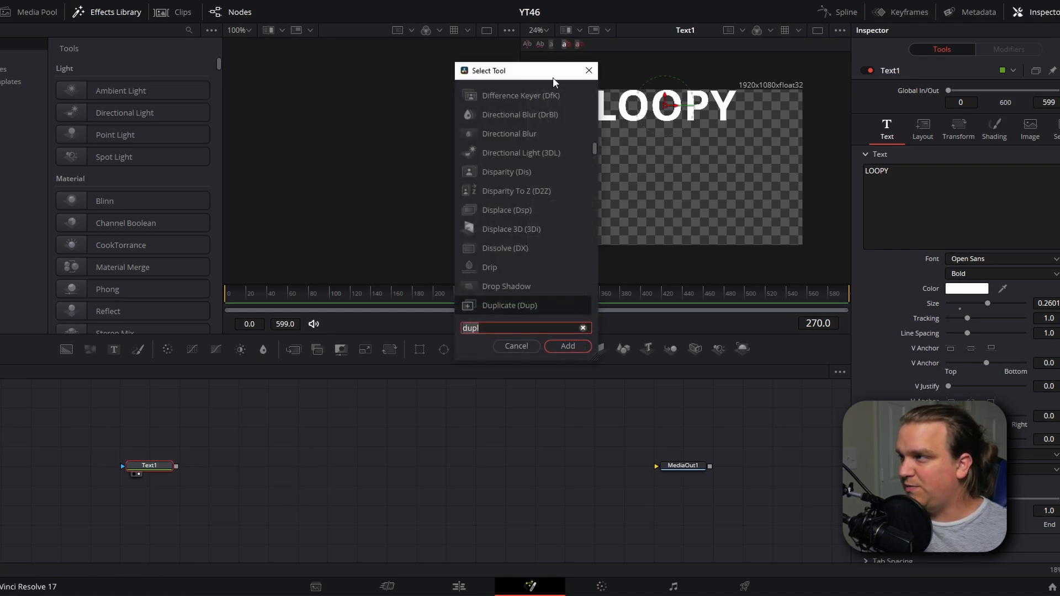
pyautogui.press('BackSpace')
pyautogui.press('BackSpace')
pyautogui.press('BackSpace')
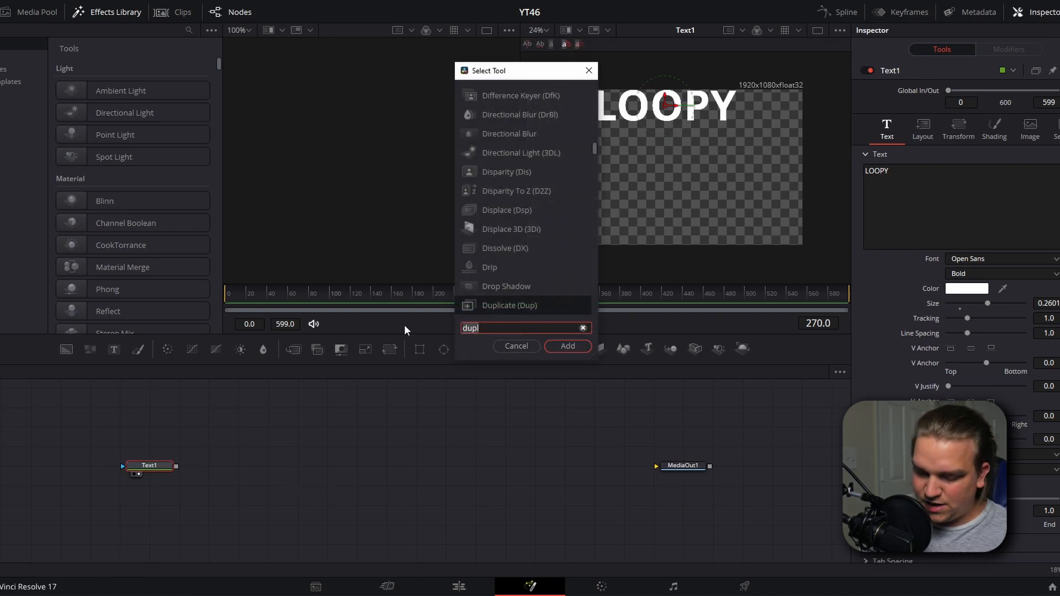
pyautogui.write('upl')
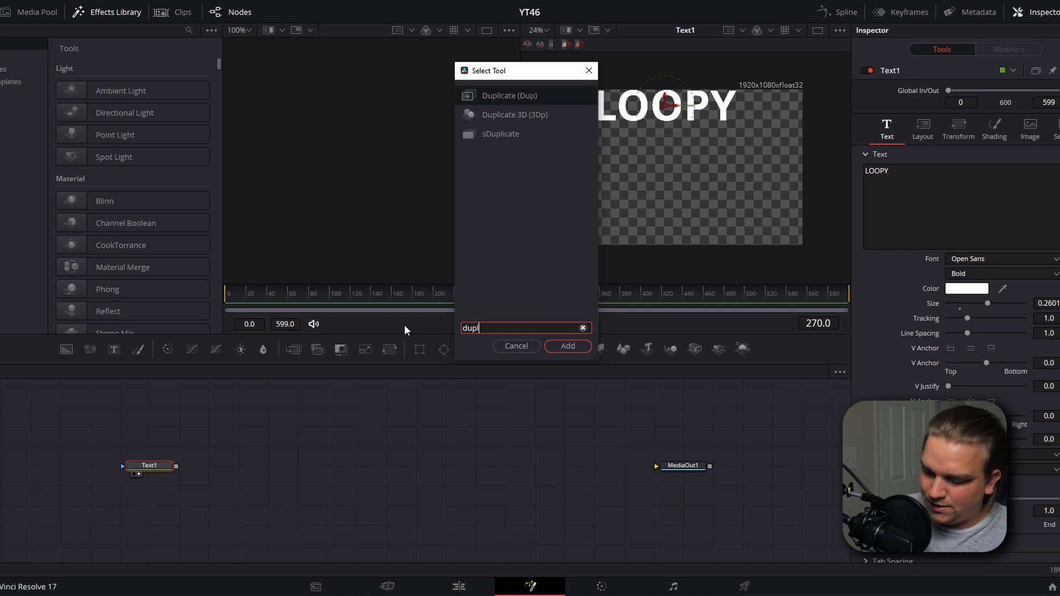
pyautogui.press('Return')
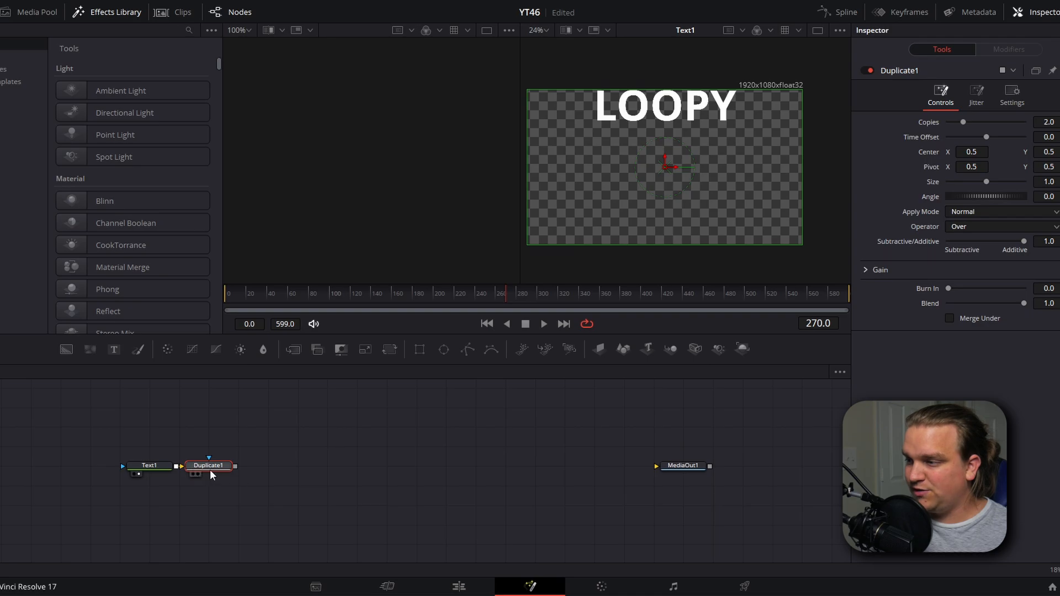
pyautogui.press('2')
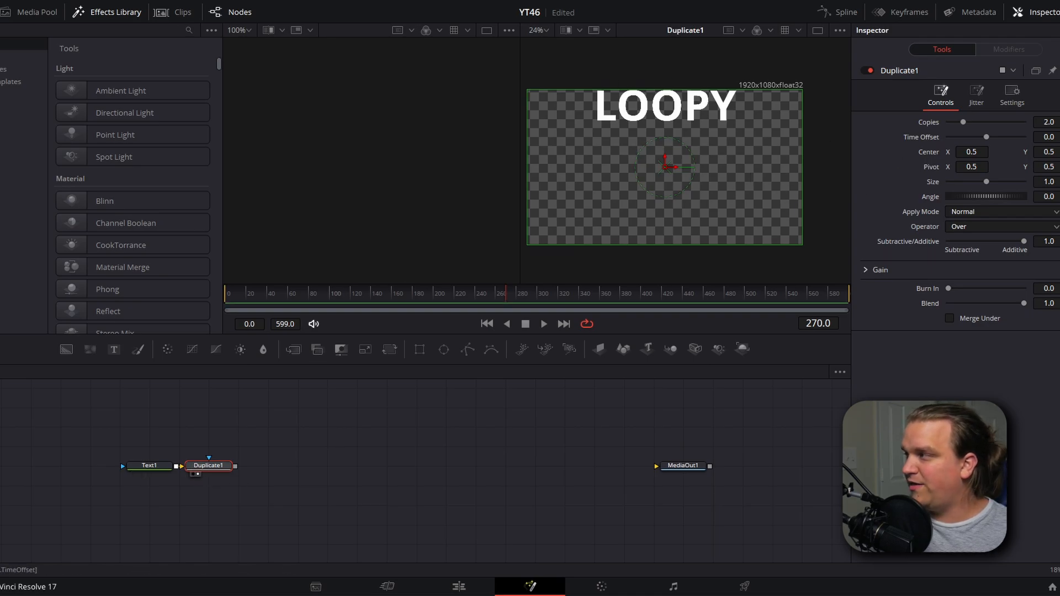
# - Set the Duplicate node to 4 copies and stack them downward with a Center Y of about 0.268
pyautogui.doubleClick(1056, 119)
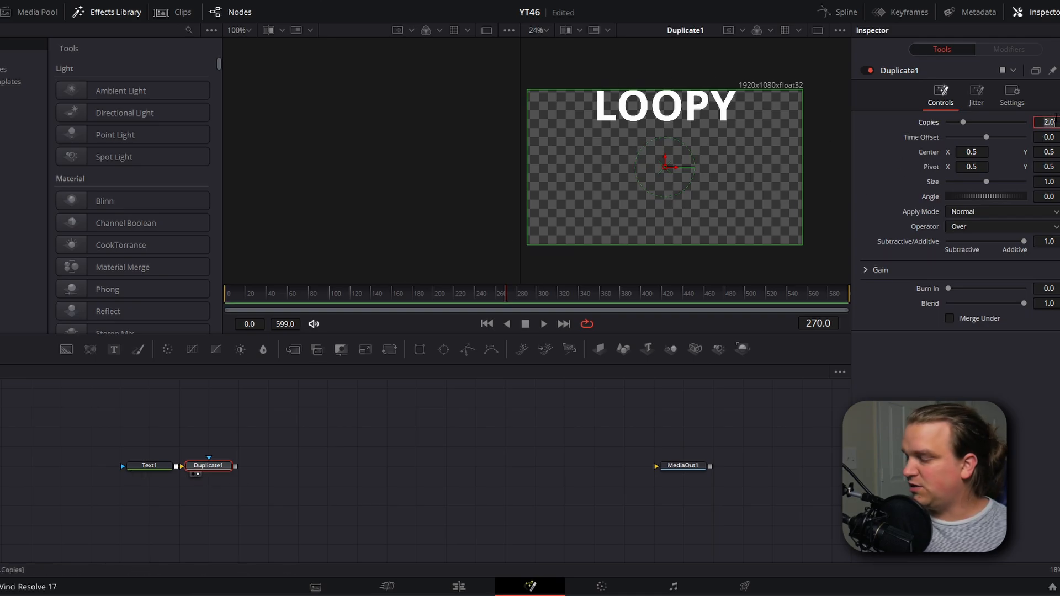
pyautogui.write('4')
pyautogui.press('Return')
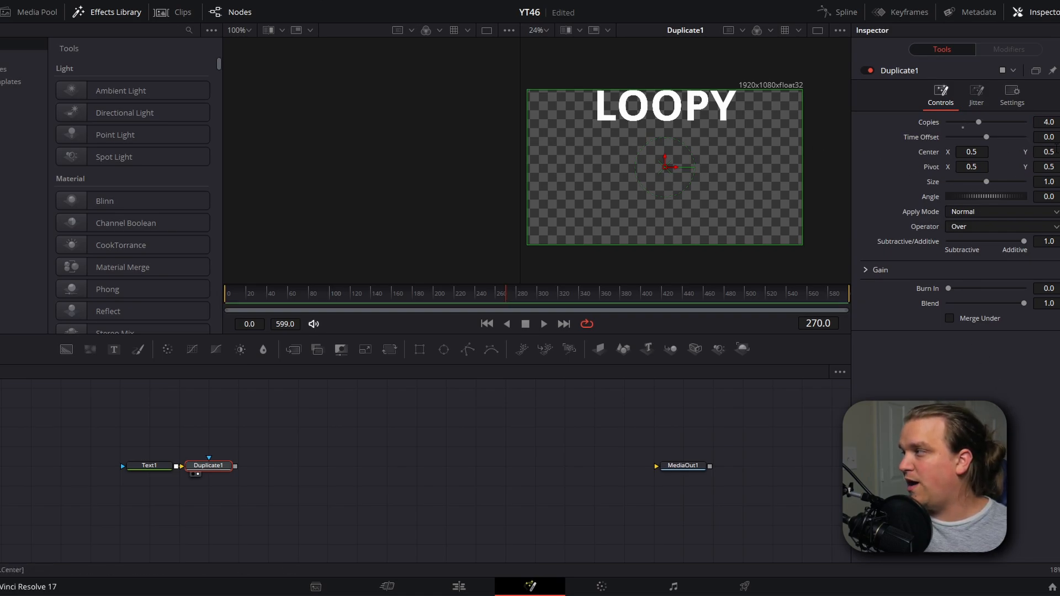
pyautogui.moveTo(1047, 152); pyautogui.dragTo(1003, 151)
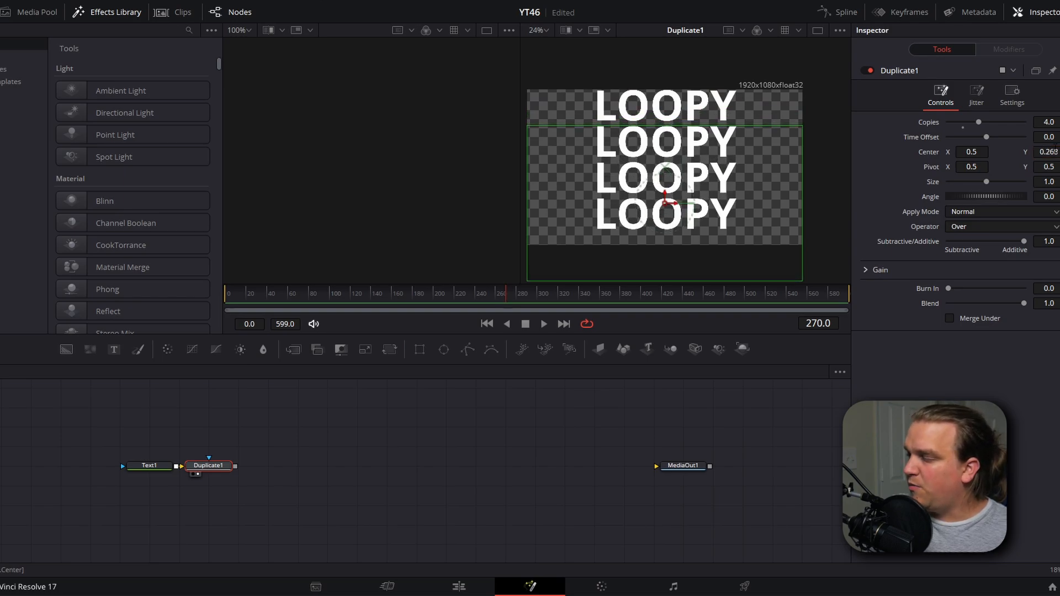
# - Refine the spacing of the duplicated text so it fills the frame evenly, with Center Y at about 0.248
pyautogui.scroll(2, 780, 204)
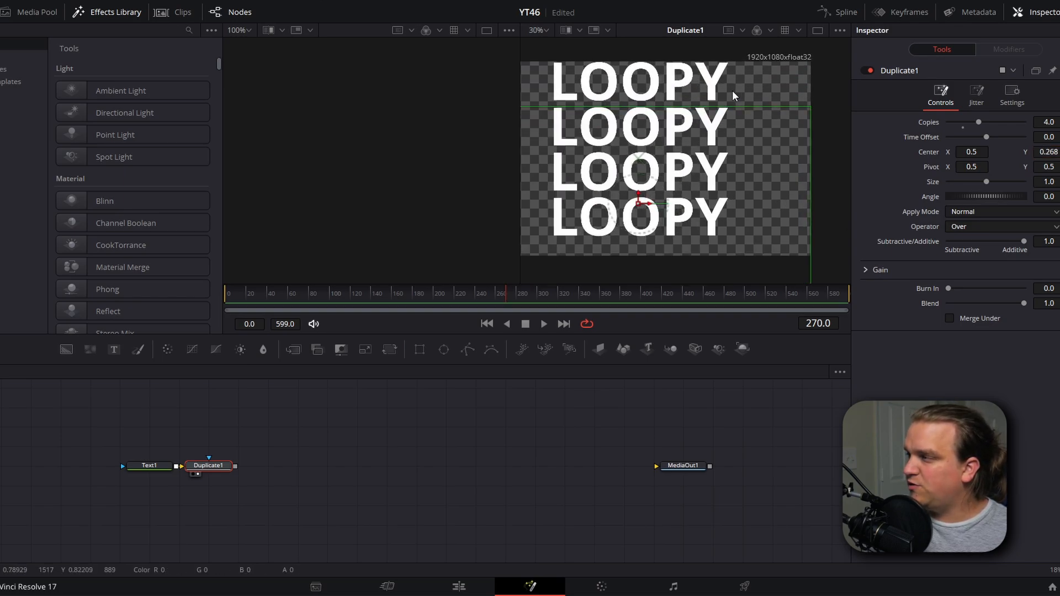
pyautogui.scroll(1, 740, 152)
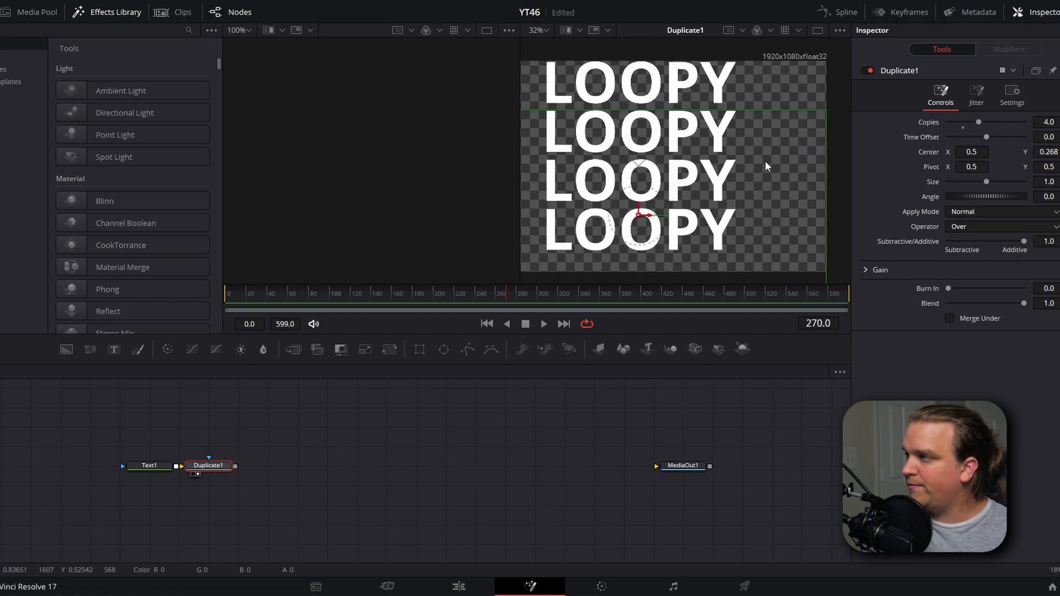
pyautogui.scroll(-1, 758, 173)
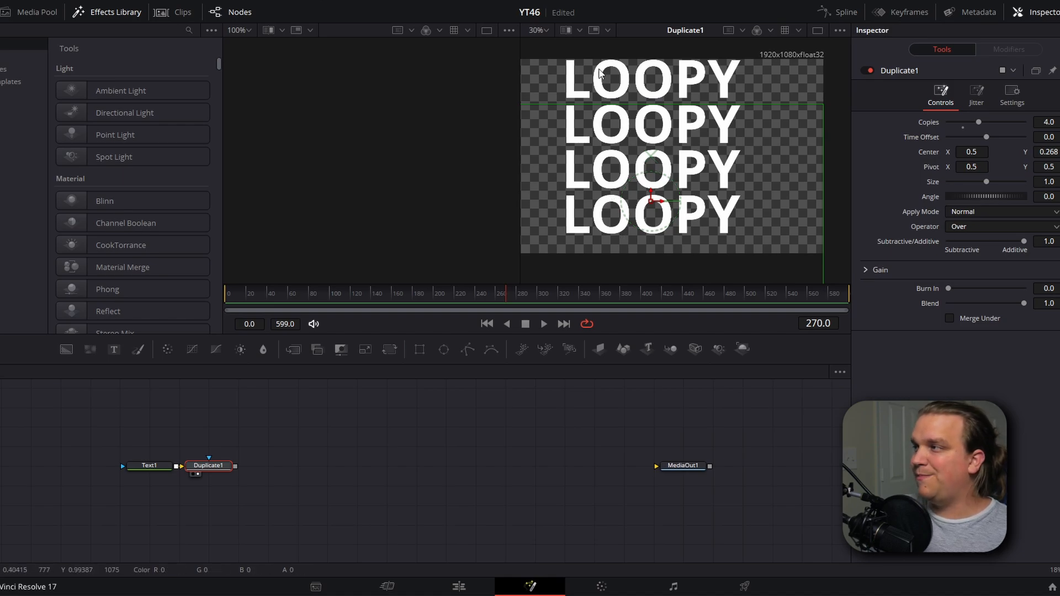
pyautogui.moveTo(651, 200); pyautogui.dragTo(651, 203)
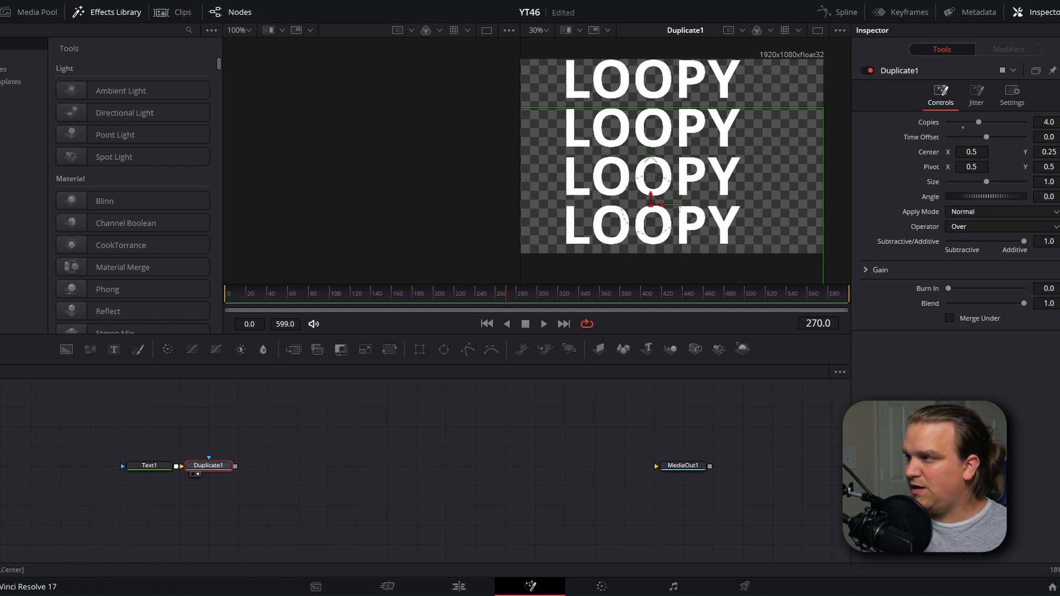
pyautogui.moveTo(1048, 152); pyautogui.dragTo(1047, 152)
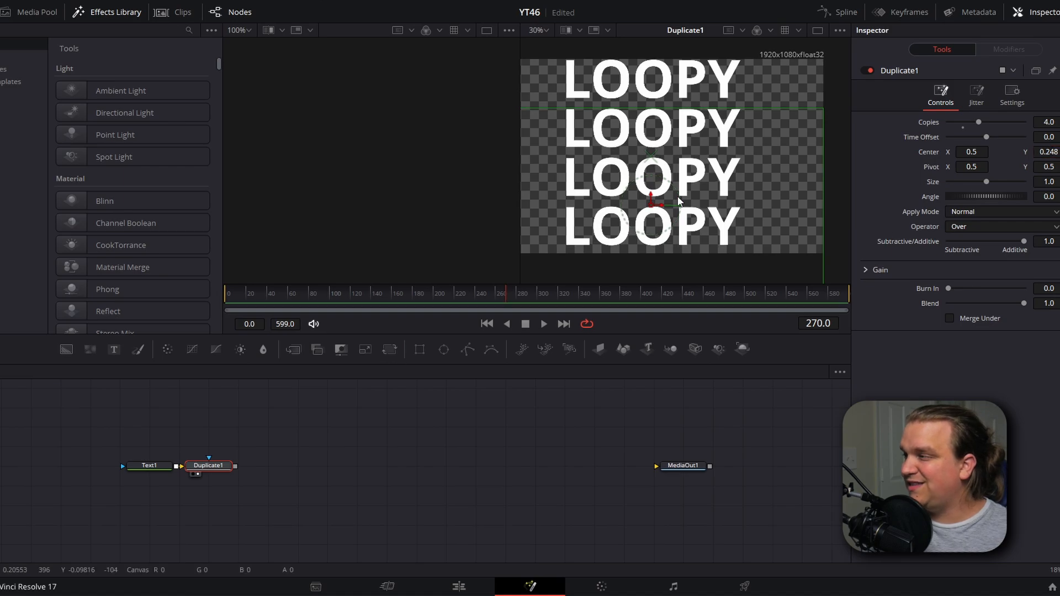
# - Add an Image Plane 3D node after Duplicate1 and inspect it in perspective in the second viewer
pyautogui.click(323, 486)
pyautogui.moveTo(352, 475); pyautogui.dragTo(293, 469)
pyautogui.click(100, 472)
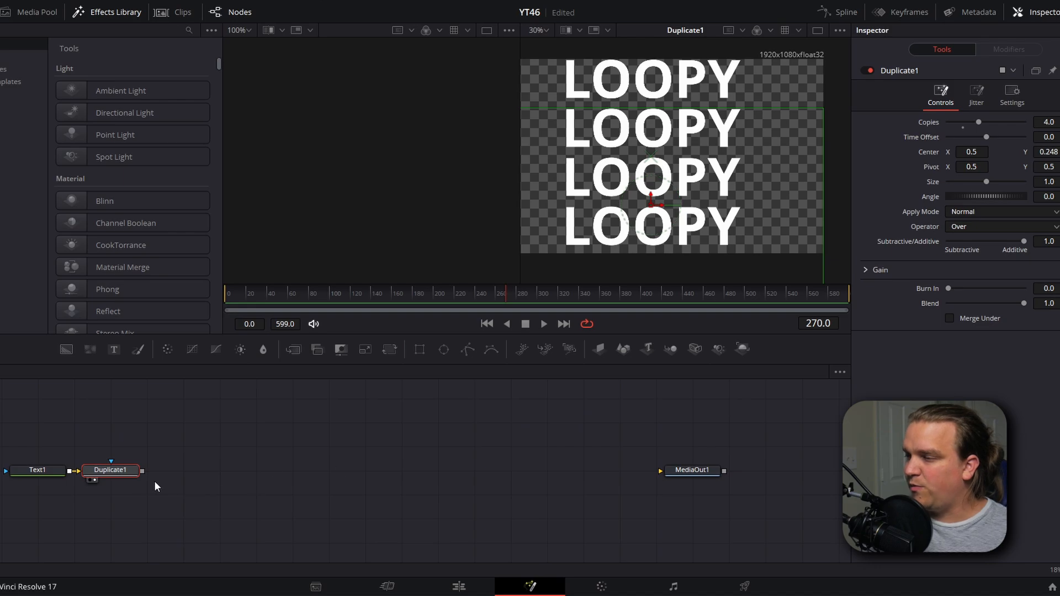
pyautogui.click(600, 353)
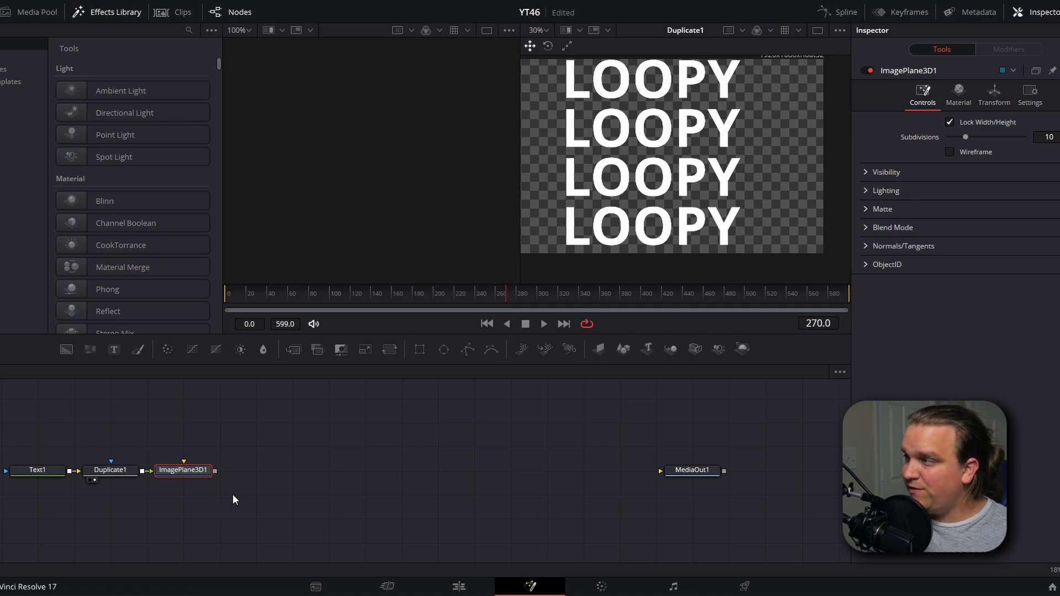
pyautogui.press('2')
pyautogui.scroll(2, 712, 232)
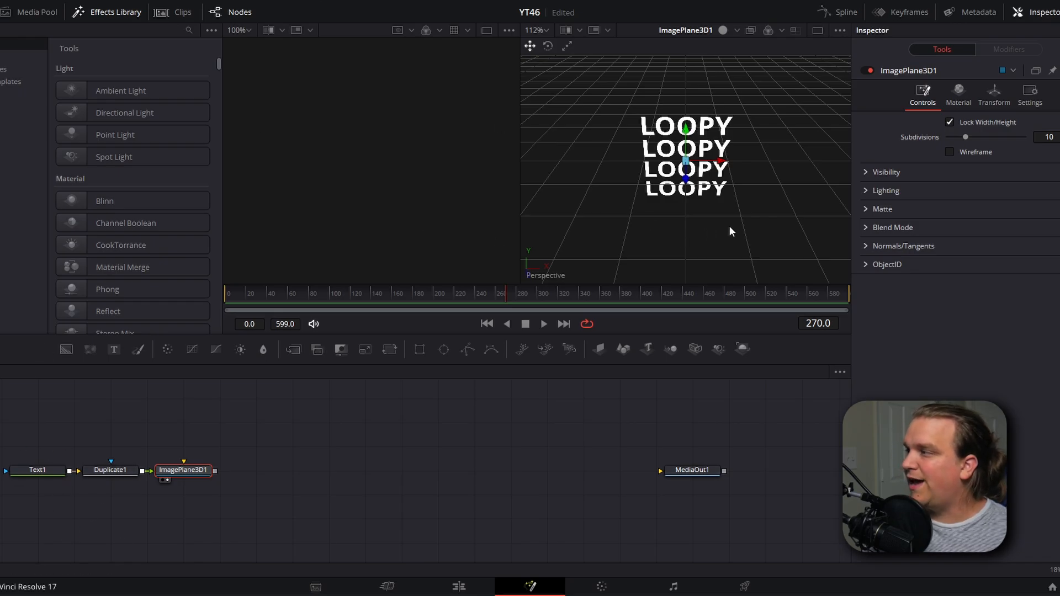
pyautogui.scroll(2, 729, 227)
pyautogui.moveTo(729, 226); pyautogui.dragTo(607, 58)
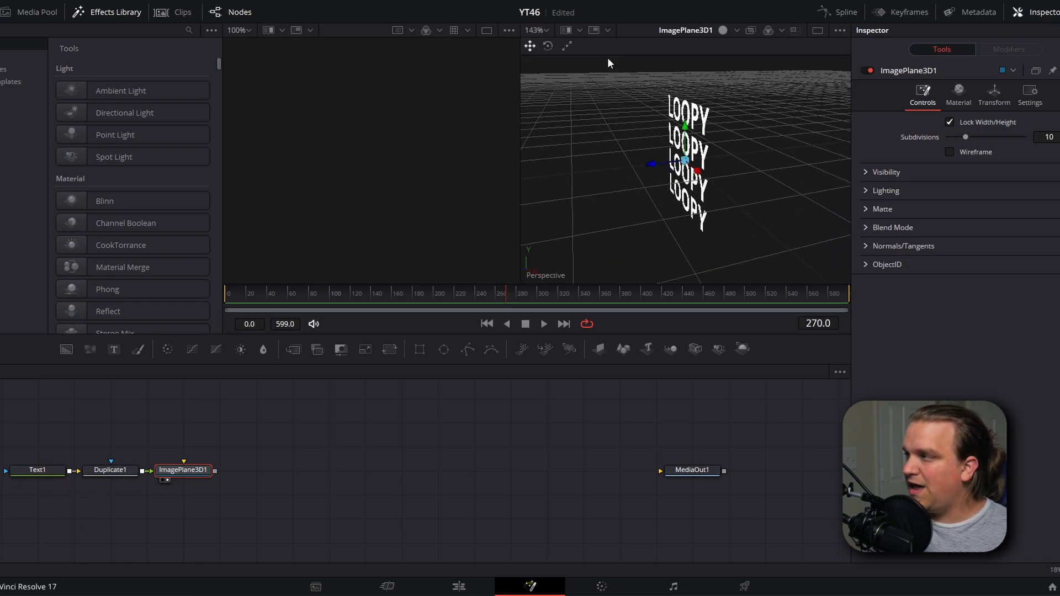
pyautogui.moveTo(638, 213); pyautogui.dragTo(761, 203)
pyautogui.scroll(3, 784, 210)
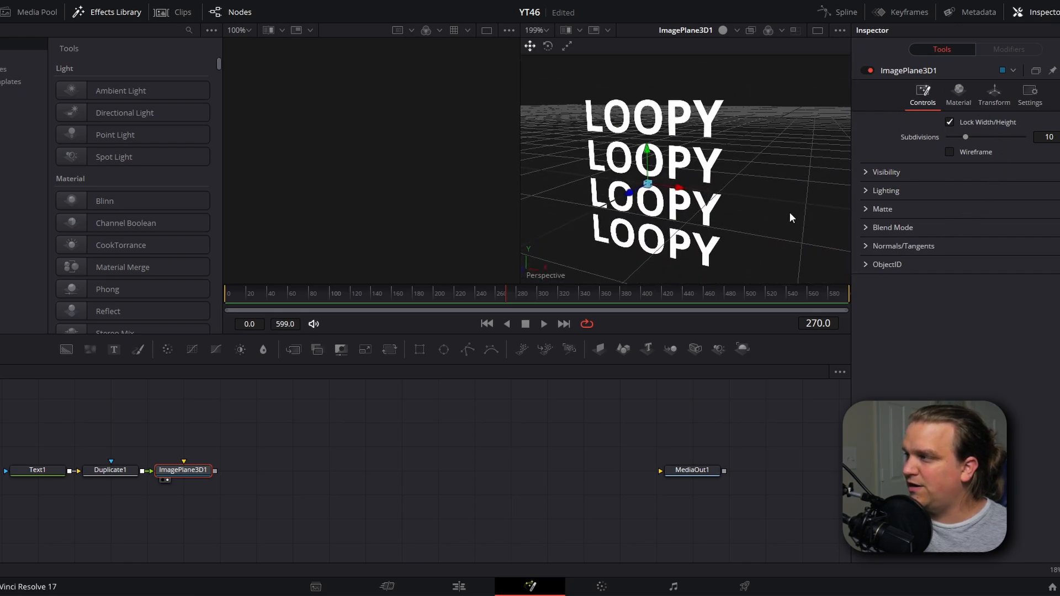
# - Add a Bender 3D node after ImagePlane3D1
pyautogui.scroll(-5, 790, 212)
pyautogui.moveTo(688, 246); pyautogui.dragTo(715, 237)
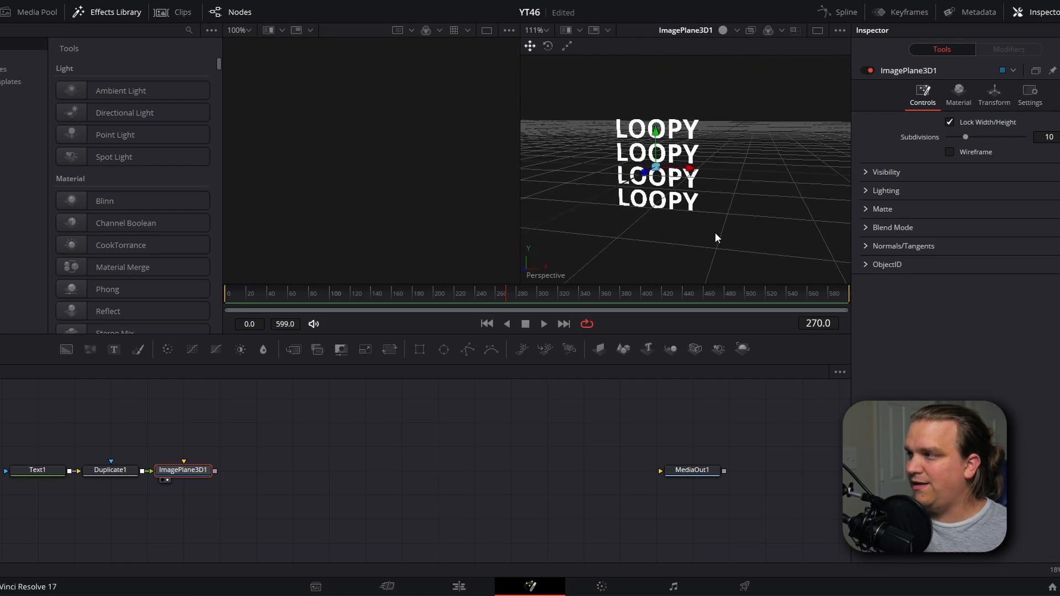
pyautogui.scroll(2, 666, 238)
pyautogui.moveTo(286, 446); pyautogui.dragTo(293, 448)
pyautogui.scroll(1, 276, 449)
pyautogui.click(231, 456)
pyautogui.click(207, 476)
pyautogui.hotkey('shift', 'space')
pyautogui.write('dupl')
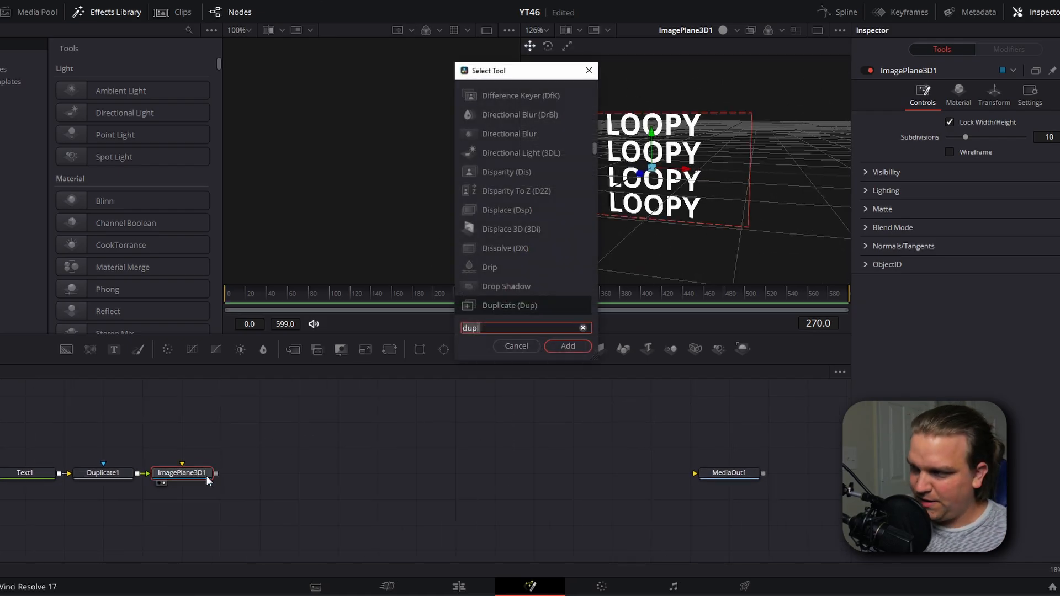
pyautogui.press('BackSpace')
pyautogui.press('BackSpace')
pyautogui.press('BackSpace')
pyautogui.press('BackSpace')
pyautogui.write('bend')
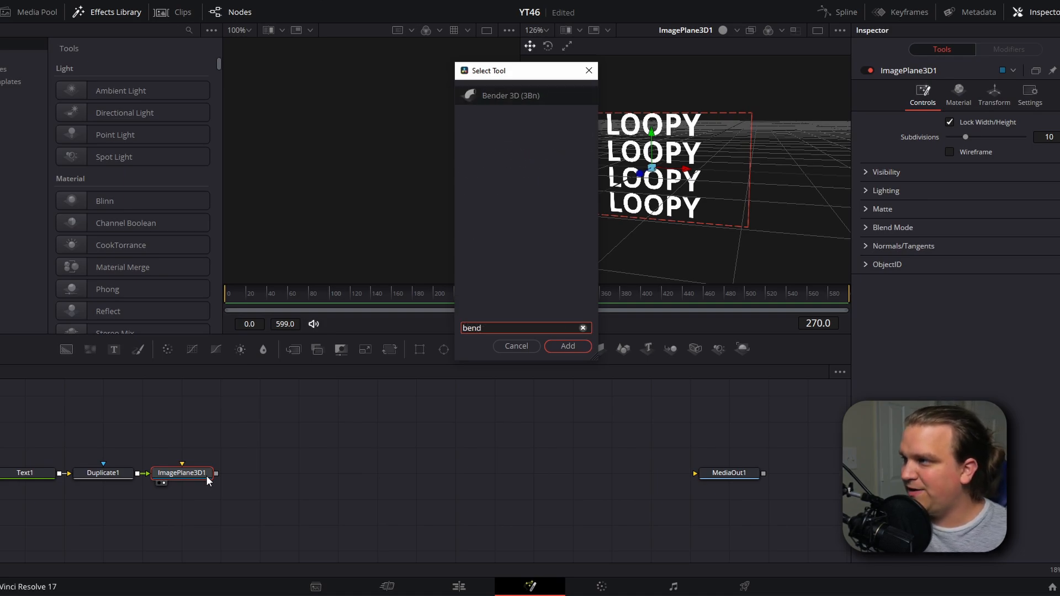
pyautogui.press('Return')
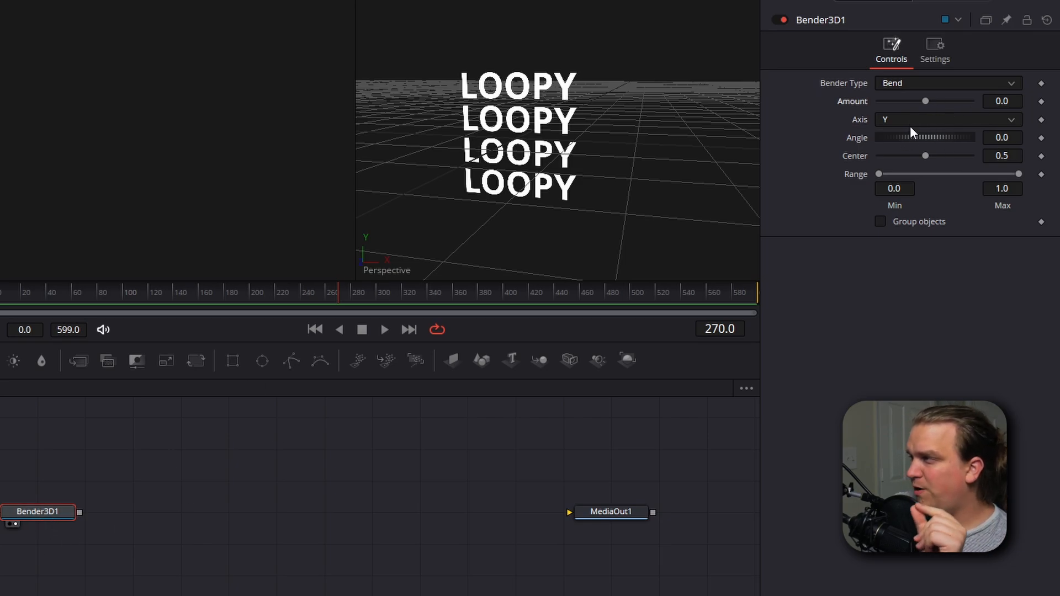
# - Bend the text plane into a closed ring by setting Bender3D1's Amount to -1.0
pyautogui.moveTo(926, 99); pyautogui.dragTo(900, 99)
pyautogui.moveTo(519, 164); pyautogui.dragTo(279, 115)
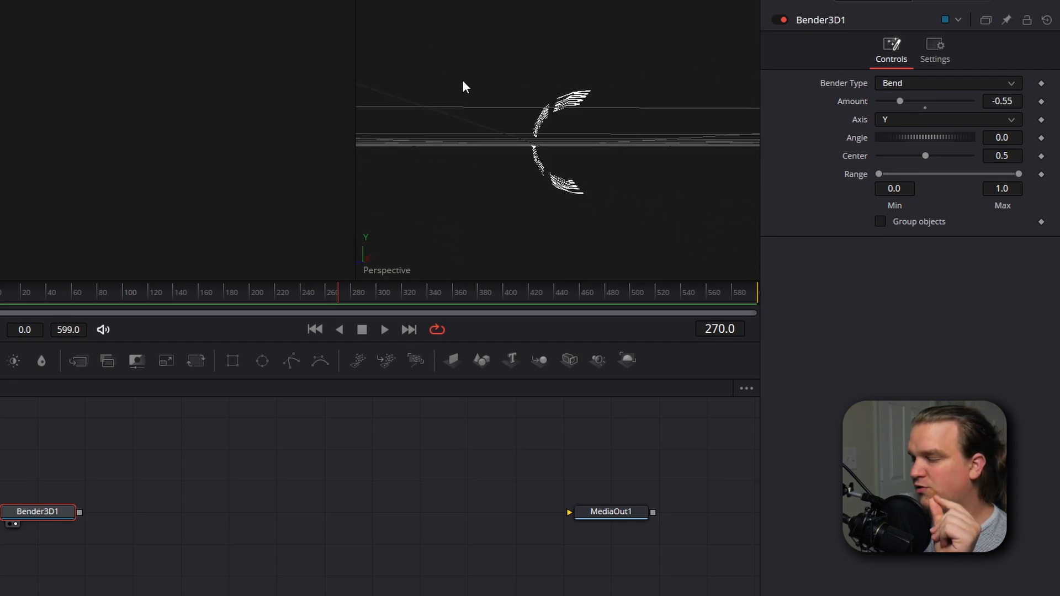
pyautogui.moveTo(488, 193); pyautogui.dragTo(618, 164)
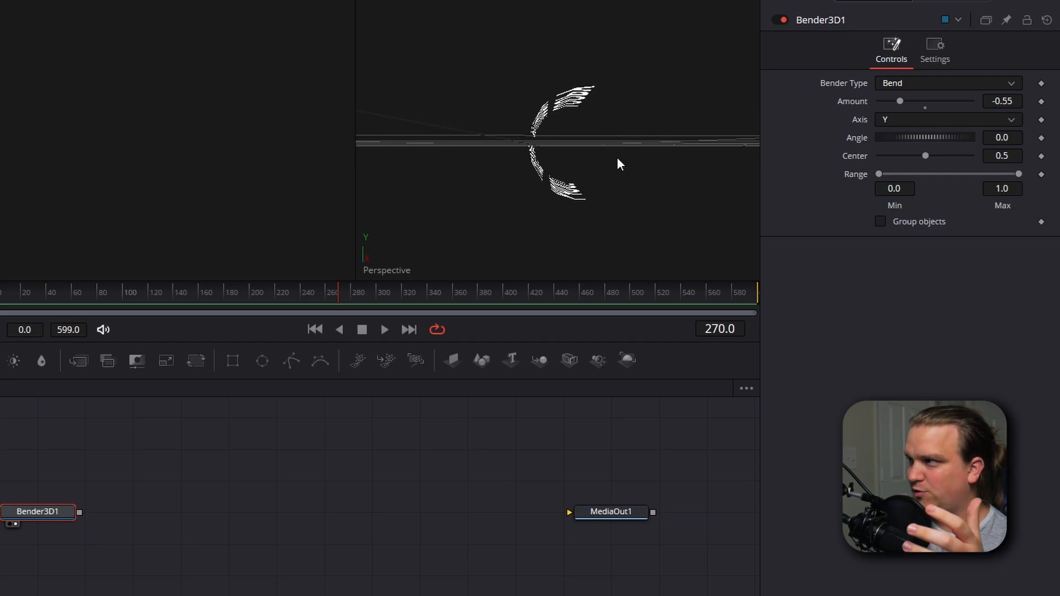
pyautogui.moveTo(495, 202); pyautogui.dragTo(540, 215)
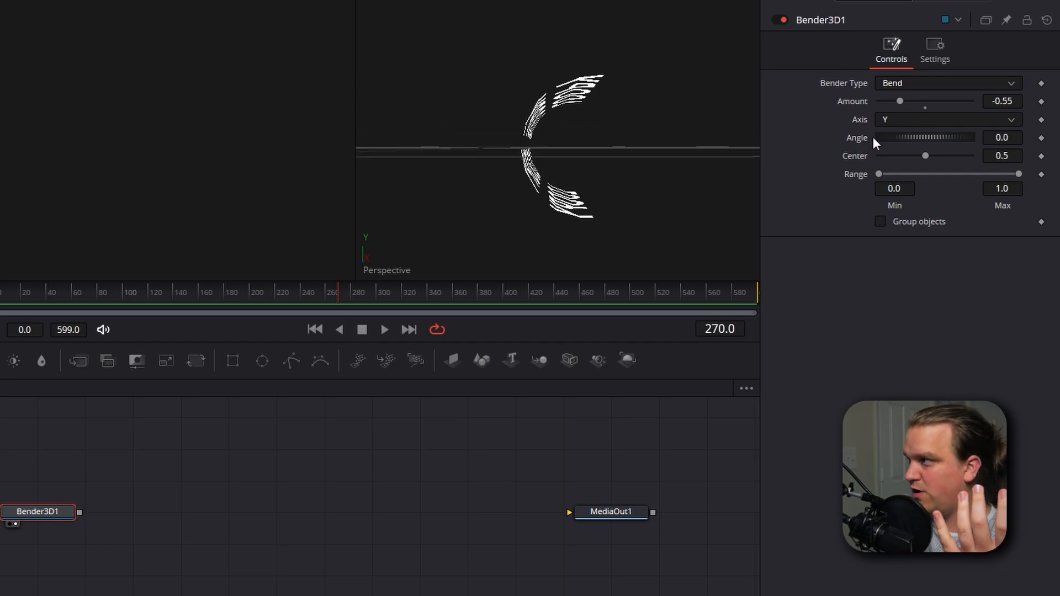
pyautogui.moveTo(902, 101); pyautogui.dragTo(879, 104)
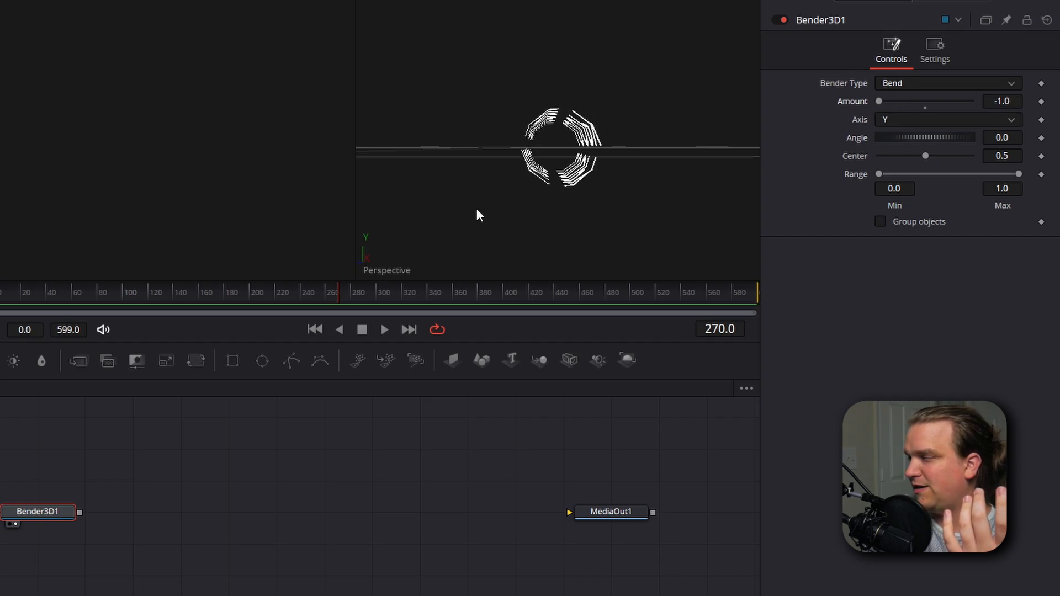
pyautogui.moveTo(458, 198); pyautogui.dragTo(596, 100)
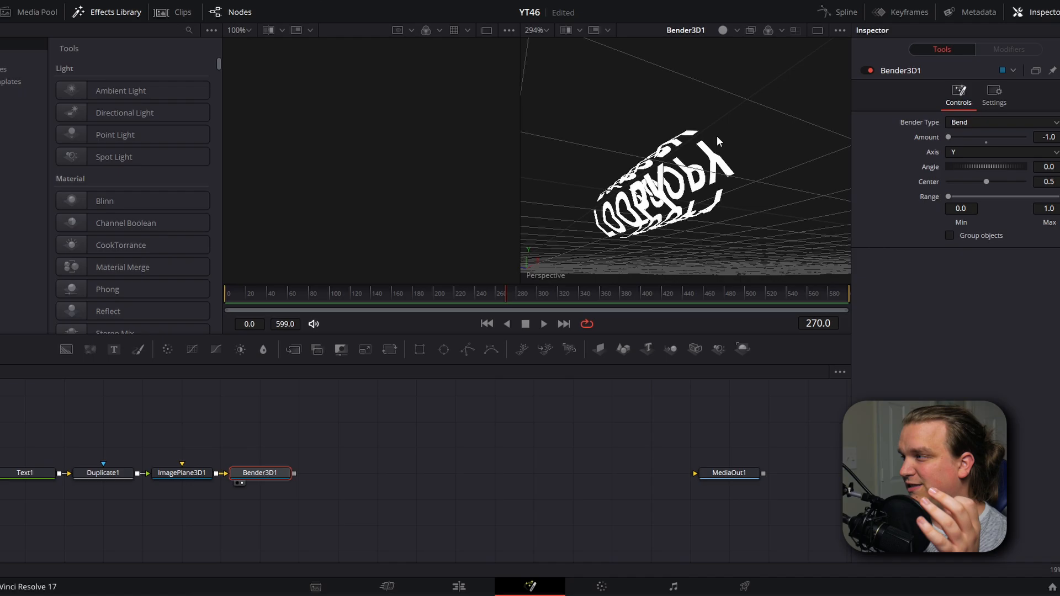
pyautogui.moveTo(717, 136); pyautogui.dragTo(770, 295)
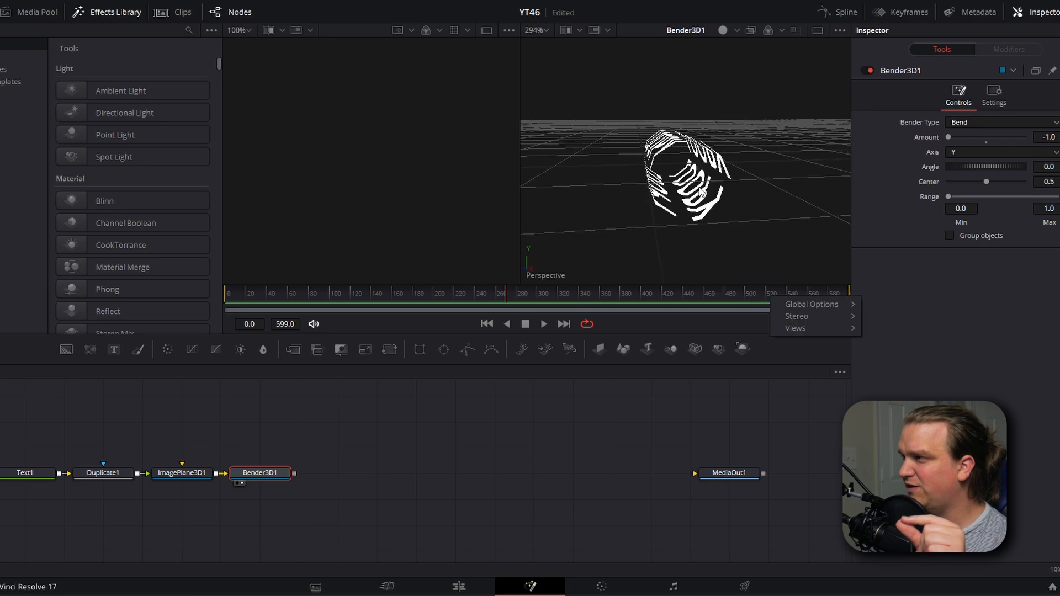
# - Raise ImagePlane3D1's subdivisions to 24 to smooth the curvature of the ring of text
pyautogui.moveTo(644, 154); pyautogui.dragTo(635, 138)
pyautogui.rightClick(634, 138)
pyautogui.moveTo(615, 187)
pyautogui.mouseDown()
pyautogui.moveTo(596, 198)
pyautogui.moveTo(594, 185)
pyautogui.mouseUp()
pyautogui.rightClick(597, 198)
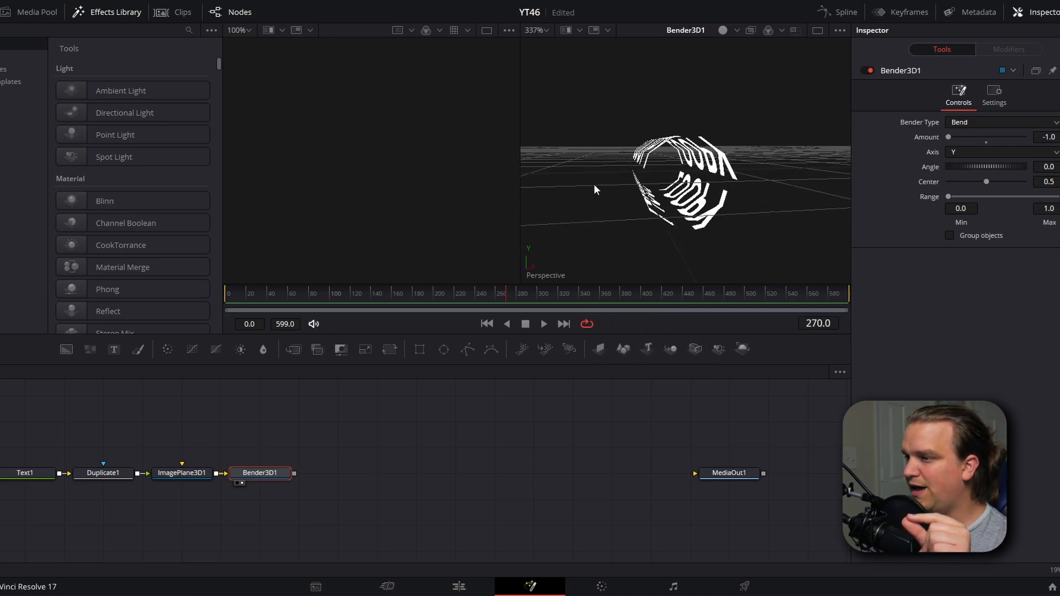
pyautogui.click(168, 476)
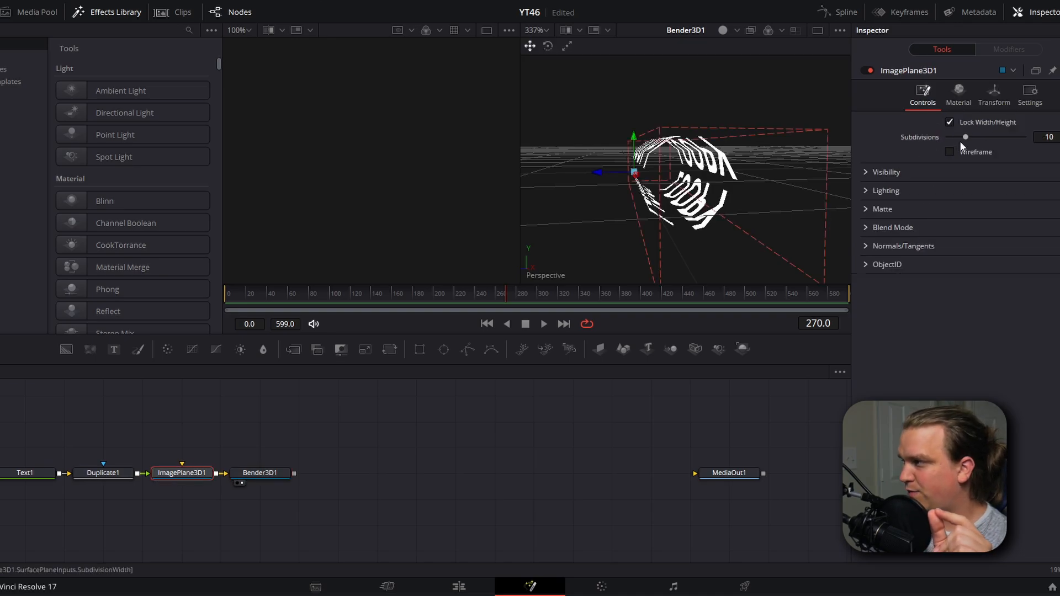
pyautogui.moveTo(966, 135); pyautogui.dragTo(995, 134)
pyautogui.scroll(2, 699, 230)
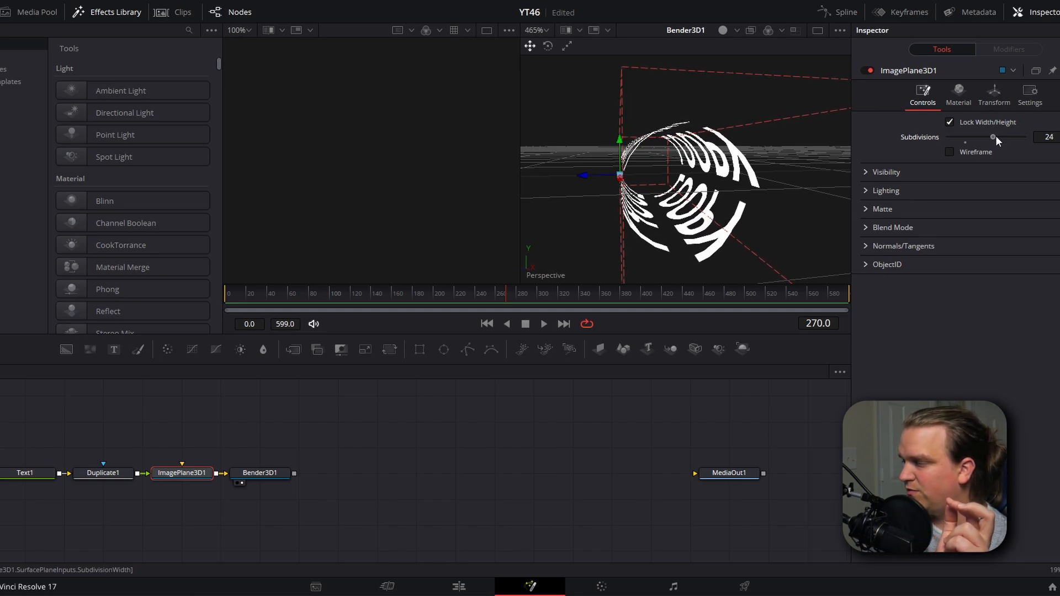
# - Examine the ring of text from several angles, comparing how the front and rear letters overlap
pyautogui.moveTo(558, 192); pyautogui.dragTo(663, 242)
pyautogui.rightClick(663, 242)
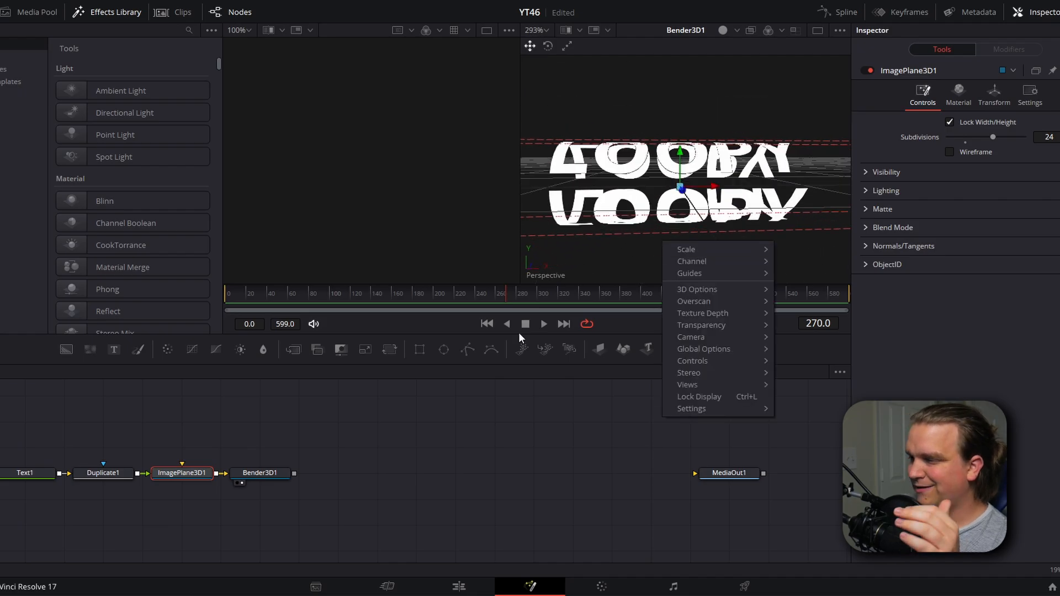
pyautogui.moveTo(651, 165); pyautogui.dragTo(875, 195)
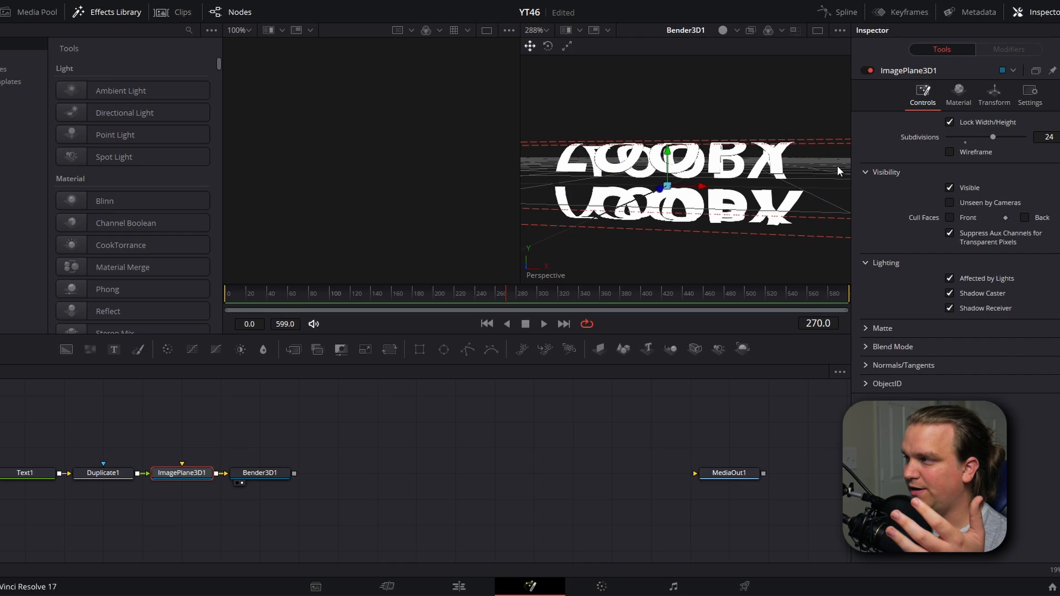
pyautogui.moveTo(837, 166); pyautogui.dragTo(766, 178)
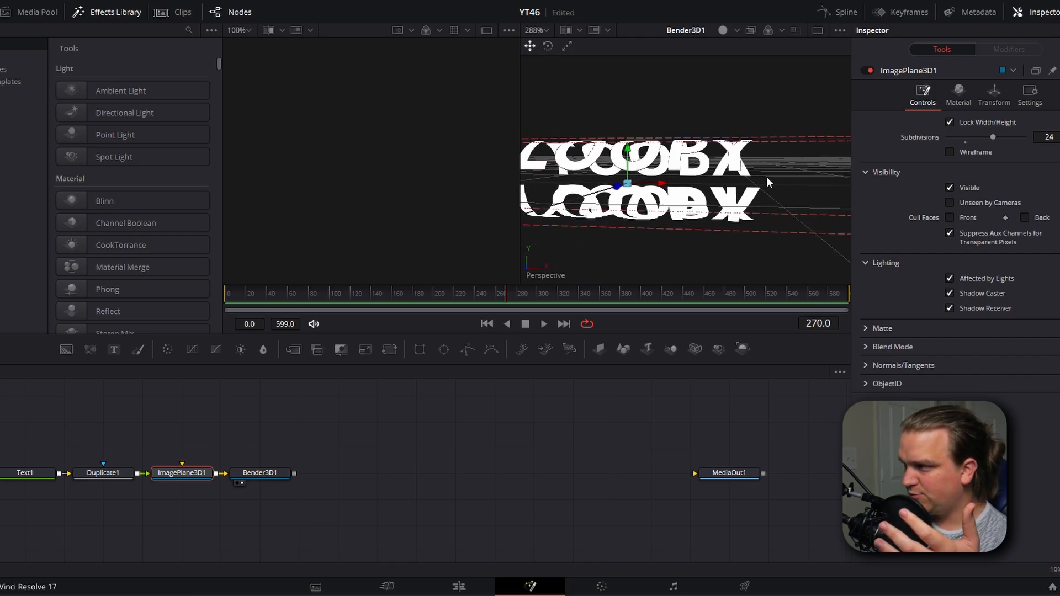
pyautogui.scroll(-3, 692, 187)
pyautogui.moveTo(691, 187); pyautogui.dragTo(701, 232)
pyautogui.rightClick(701, 232)
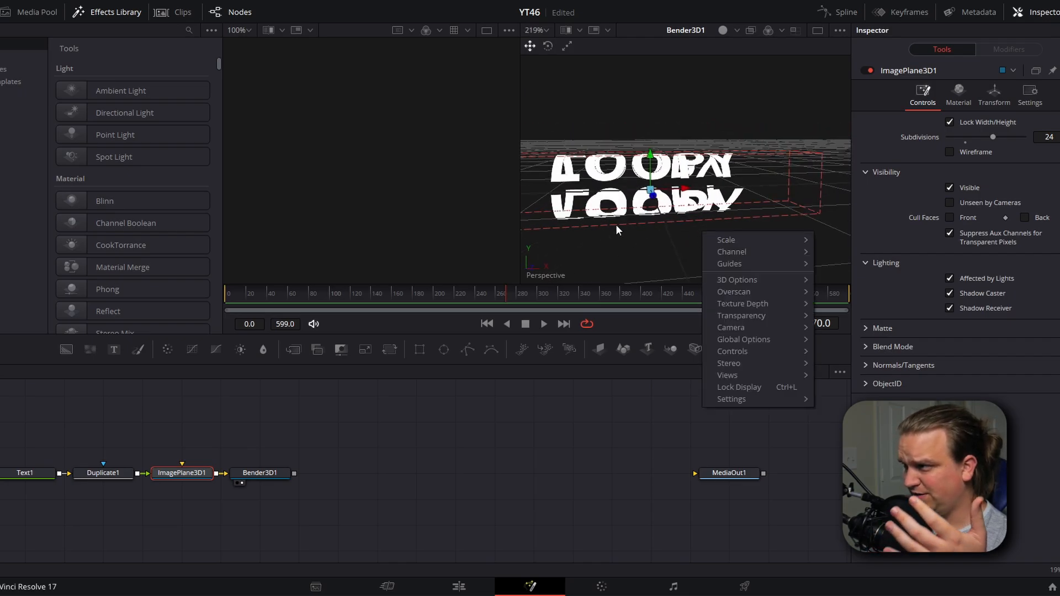
pyautogui.scroll(1, 615, 224)
pyautogui.moveTo(615, 224); pyautogui.dragTo(649, 198)
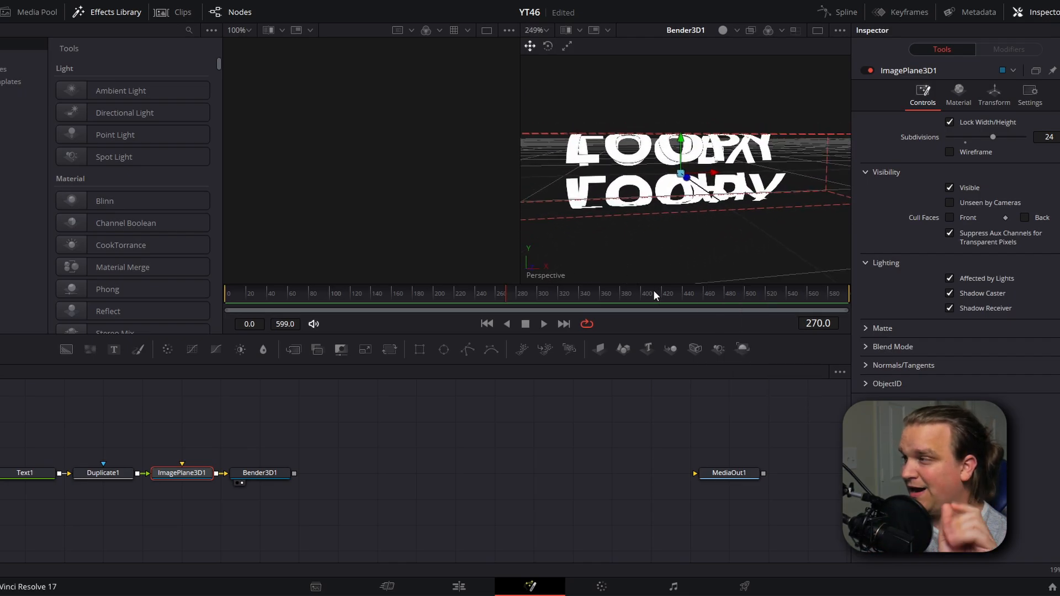
# - Cull the back faces of ImagePlane3D1 and inspect the front of the looped text
pyautogui.click(267, 473)
pyautogui.click(180, 473)
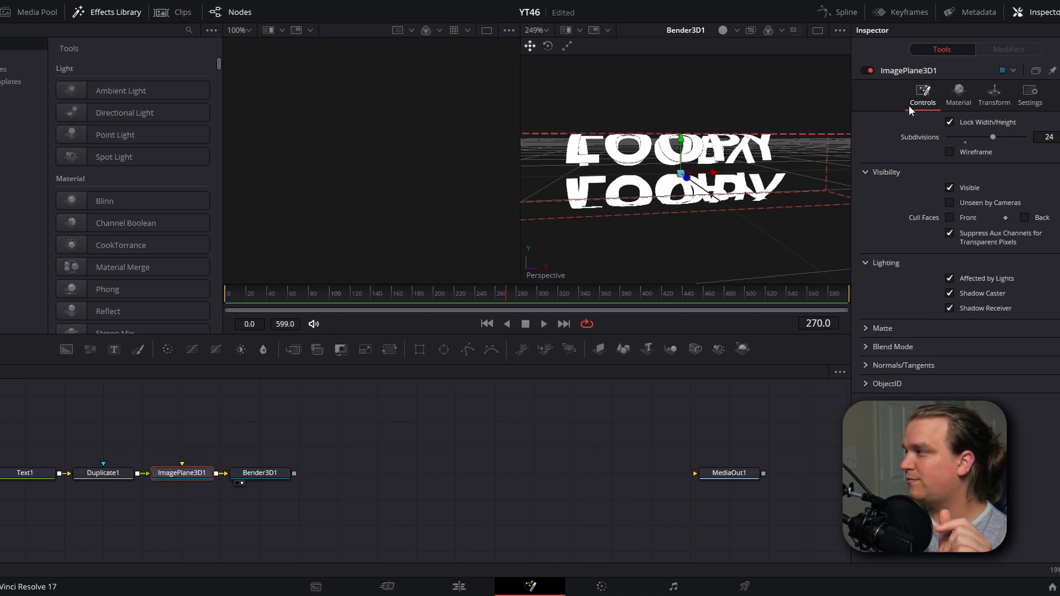
pyautogui.click(866, 171)
pyautogui.click(867, 171)
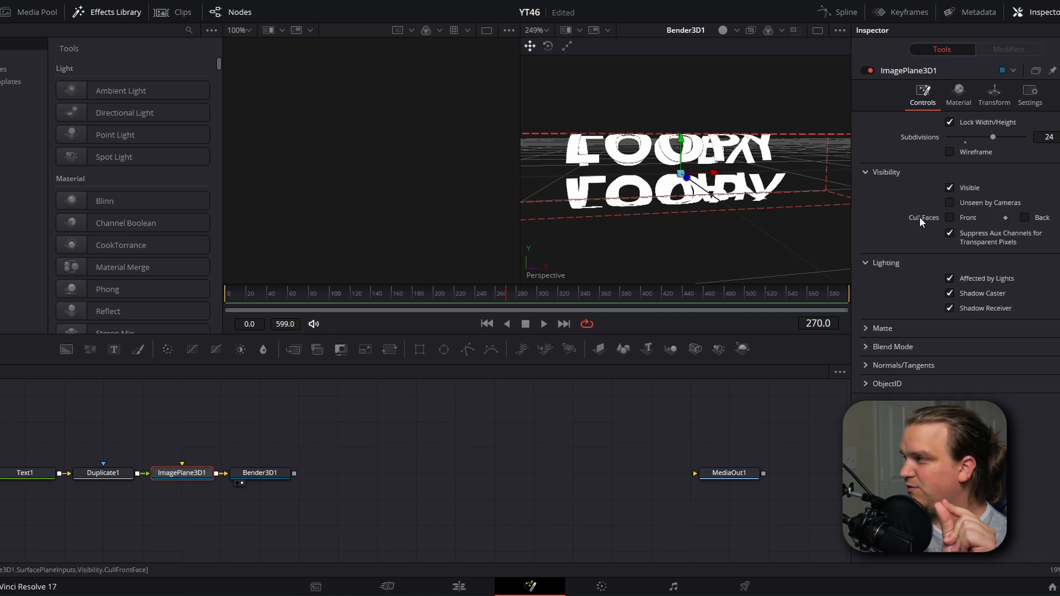
pyautogui.click(1025, 216)
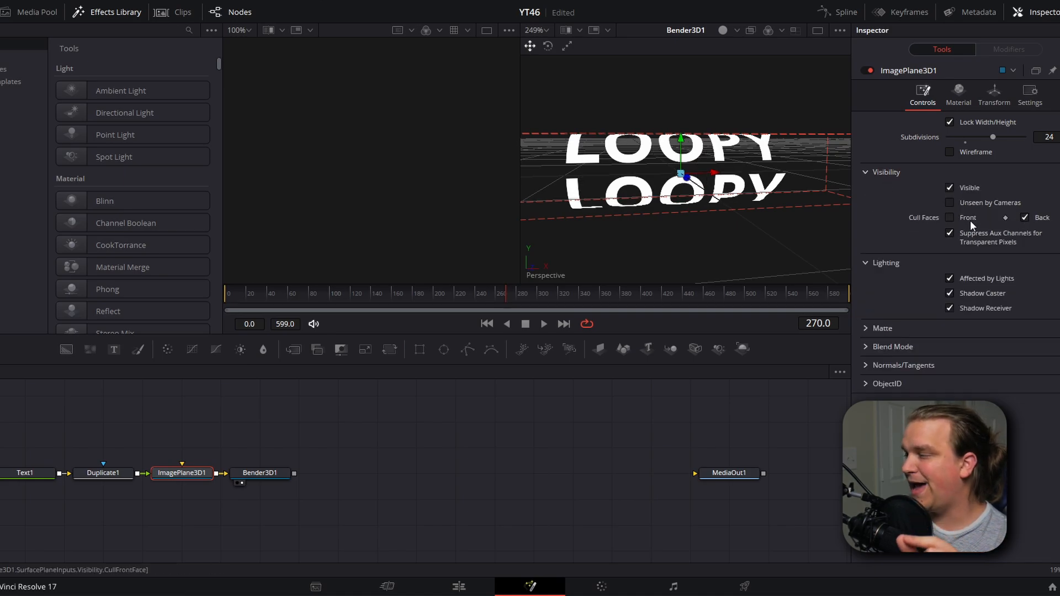
pyautogui.scroll(2, 666, 236)
pyautogui.scroll(-3, 674, 216)
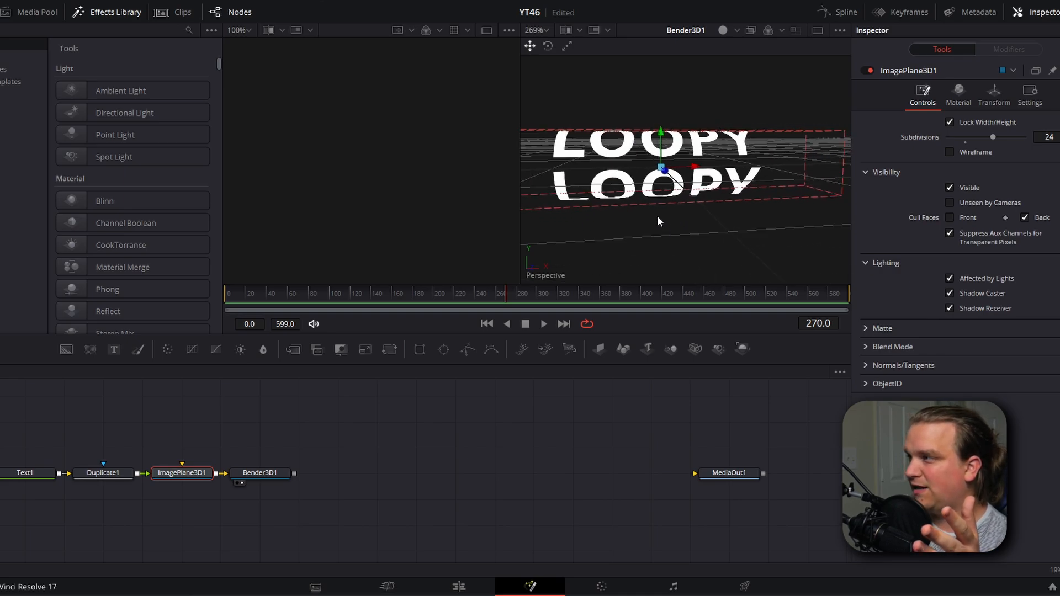
pyautogui.rightClick(636, 211)
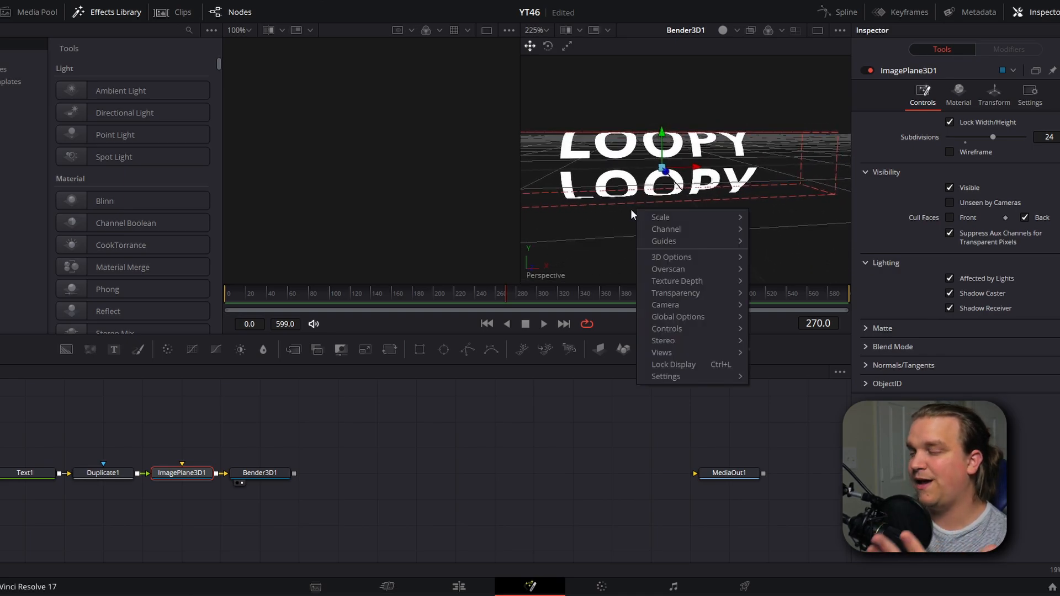
pyautogui.moveTo(584, 114); pyautogui.dragTo(609, 194)
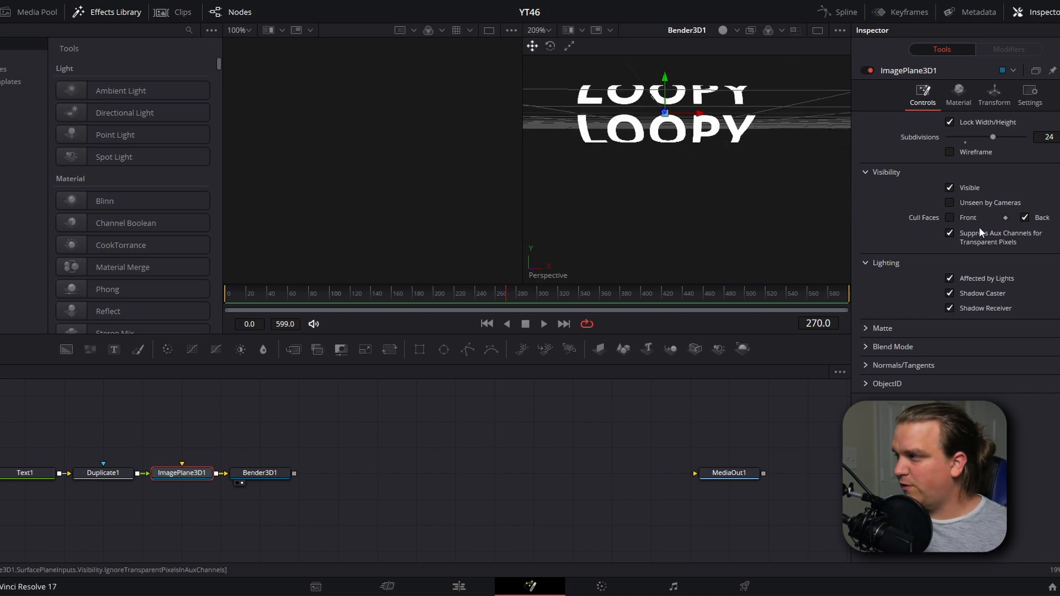
# - Turn off back-face culling on ImagePlane3D1 and add a Merge 3D node after Bender3D1
pyautogui.click(1024, 217)
pyautogui.moveTo(647, 155); pyautogui.dragTo(829, 165)
pyautogui.click(257, 471)
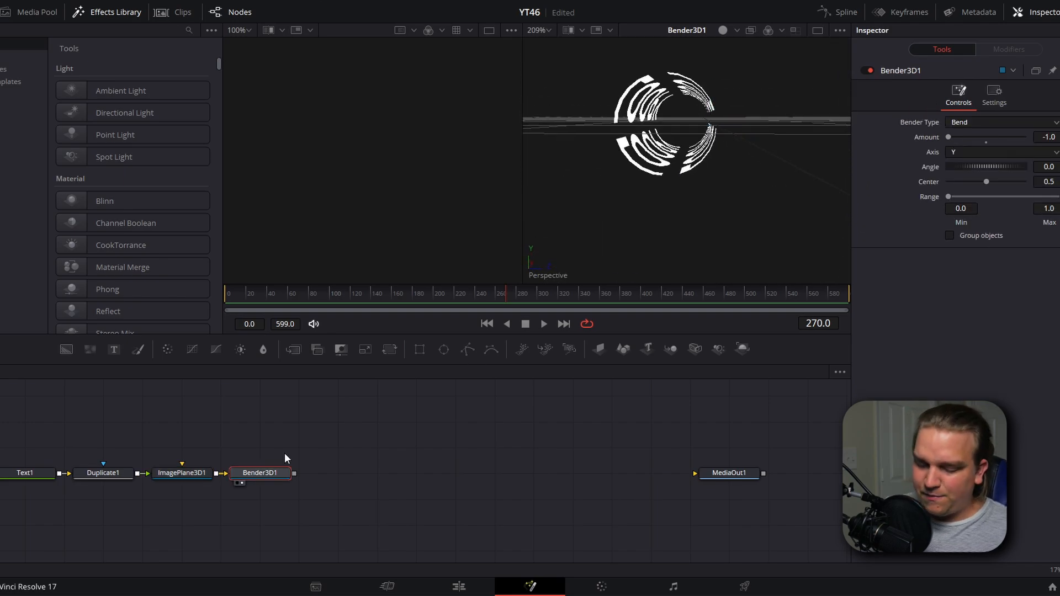
pyautogui.hotkey('shift', 'space')
pyautogui.write('merg')
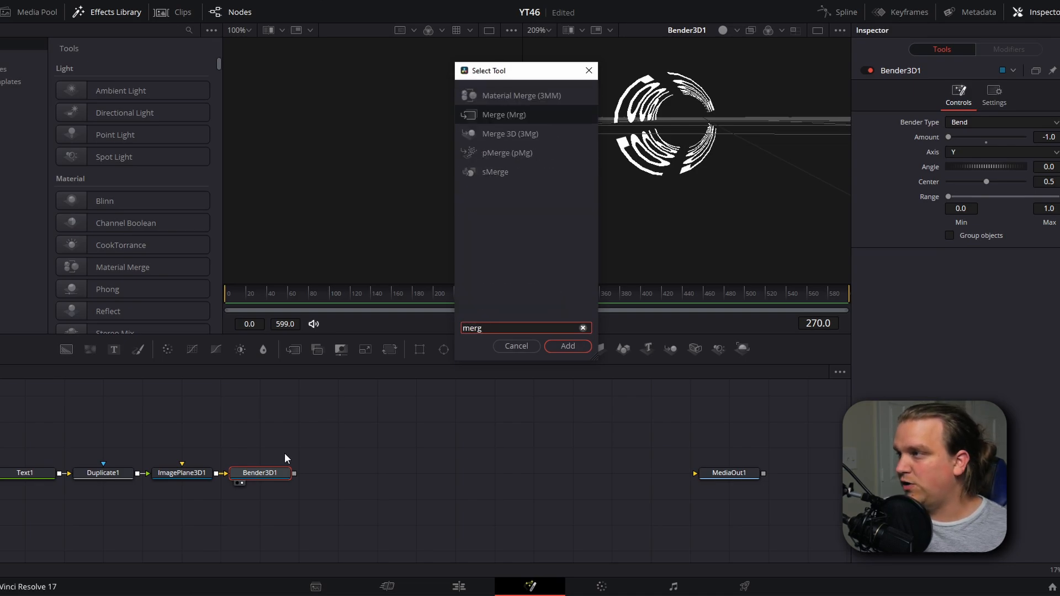
pyautogui.press('Down')
pyautogui.press('Return')
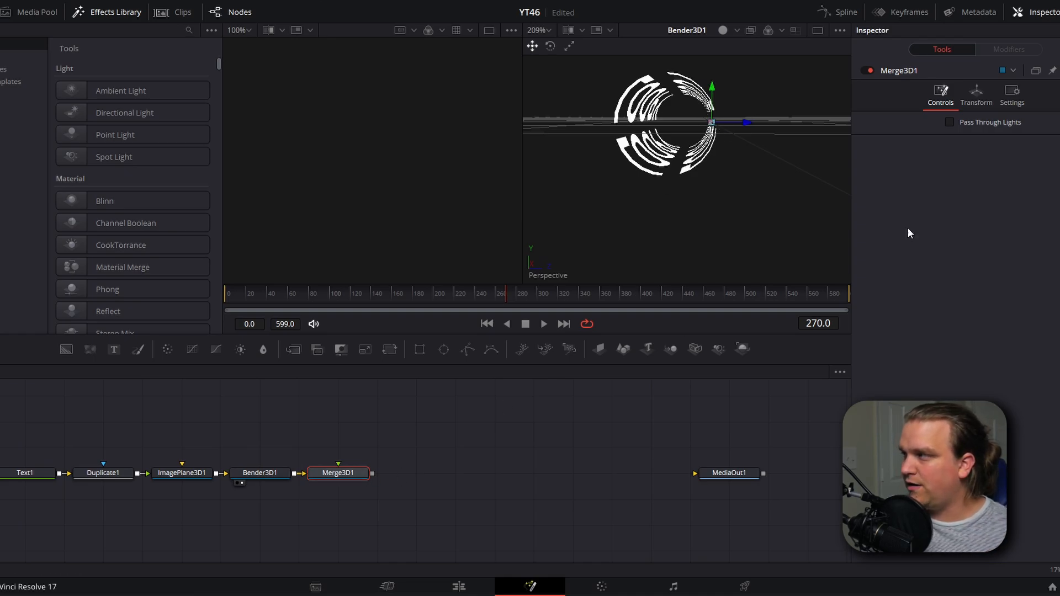
# - Set Merge3D1's pivot Z to -0.1 so the pivot sits at the centre of the text ring
pyautogui.click(976, 96)
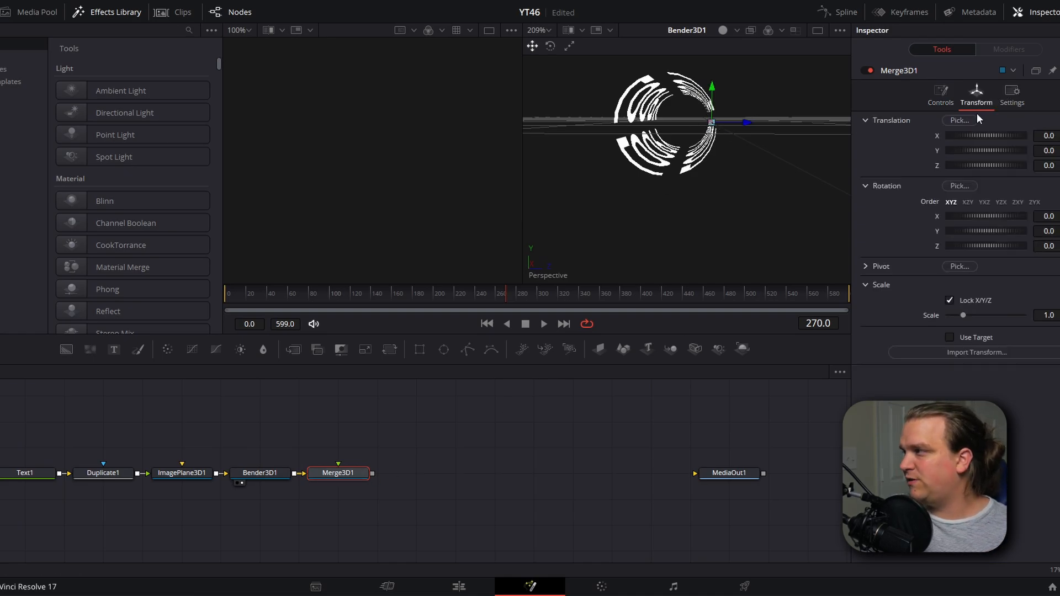
pyautogui.click(866, 267)
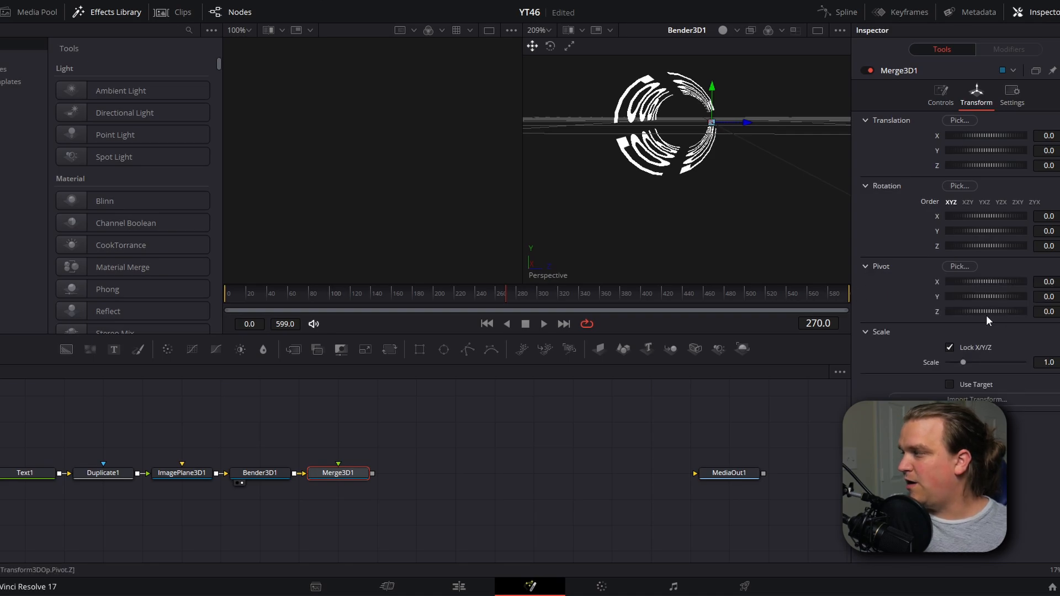
pyautogui.moveTo(1058, 315); pyautogui.dragTo(1043, 311)
pyautogui.moveTo(635, 196)
pyautogui.mouseDown()
pyautogui.moveTo(651, 203)
pyautogui.moveTo(640, 176)
pyautogui.moveTo(643, 193)
pyautogui.mouseUp()
pyautogui.rightClick(645, 193)
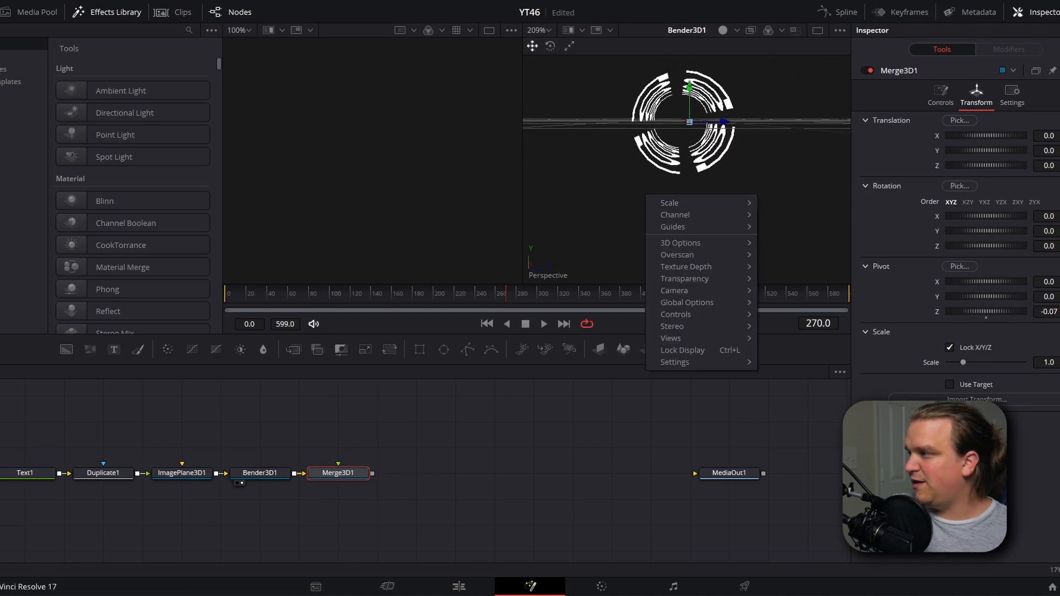
pyautogui.moveTo(1046, 312); pyautogui.dragTo(1044, 312)
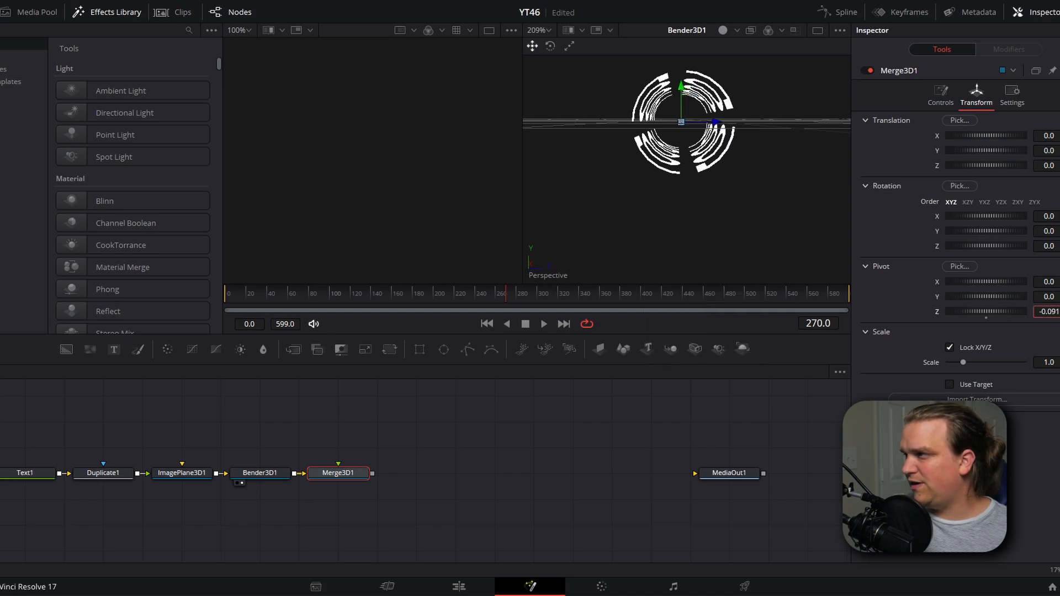
pyautogui.moveTo(701, 210)
pyautogui.mouseDown()
pyautogui.moveTo(700, 198)
pyautogui.moveTo(707, 221)
pyautogui.moveTo(712, 206)
pyautogui.mouseUp()
pyautogui.rightClick(712, 207)
pyautogui.press('Escape')
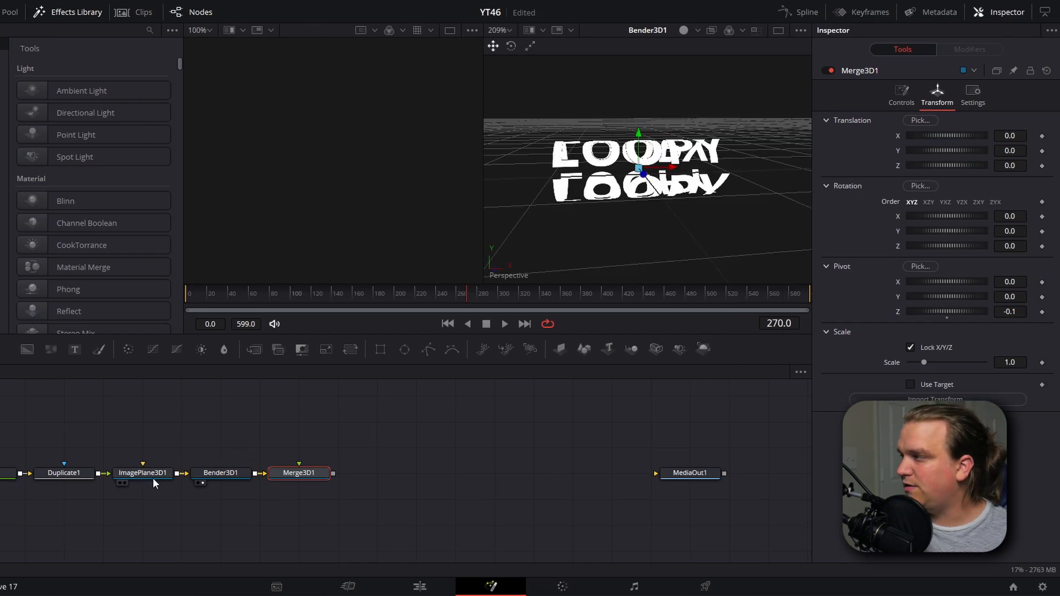
# - Turn on back-face culling for ImagePlane3D1 and bring up Merge3D1's transform settings
pyautogui.click(191, 476)
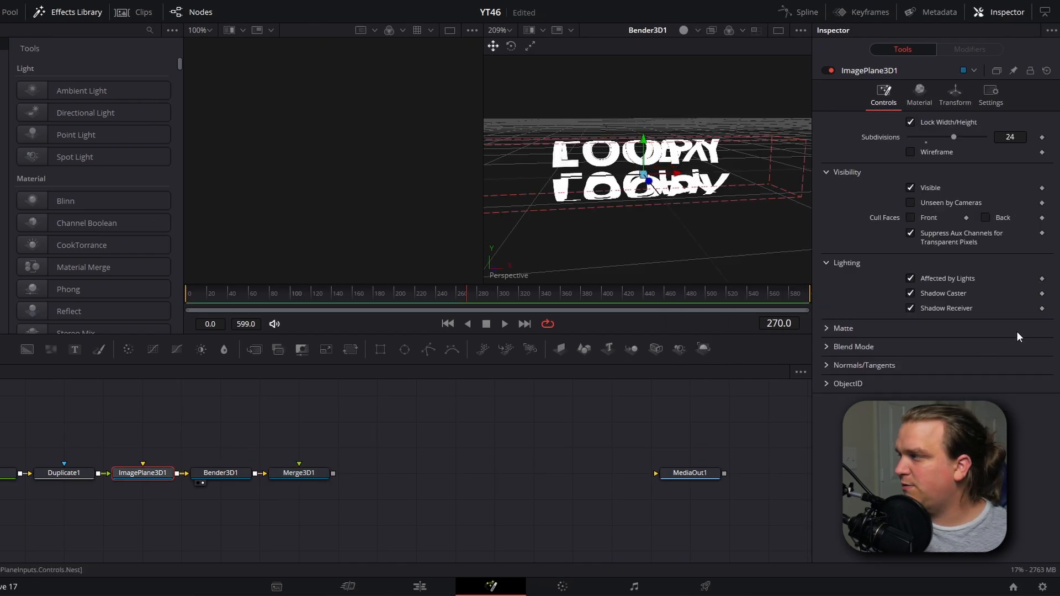
pyautogui.click(986, 218)
pyautogui.moveTo(657, 232); pyautogui.dragTo(571, 197)
pyautogui.rightClick(571, 197)
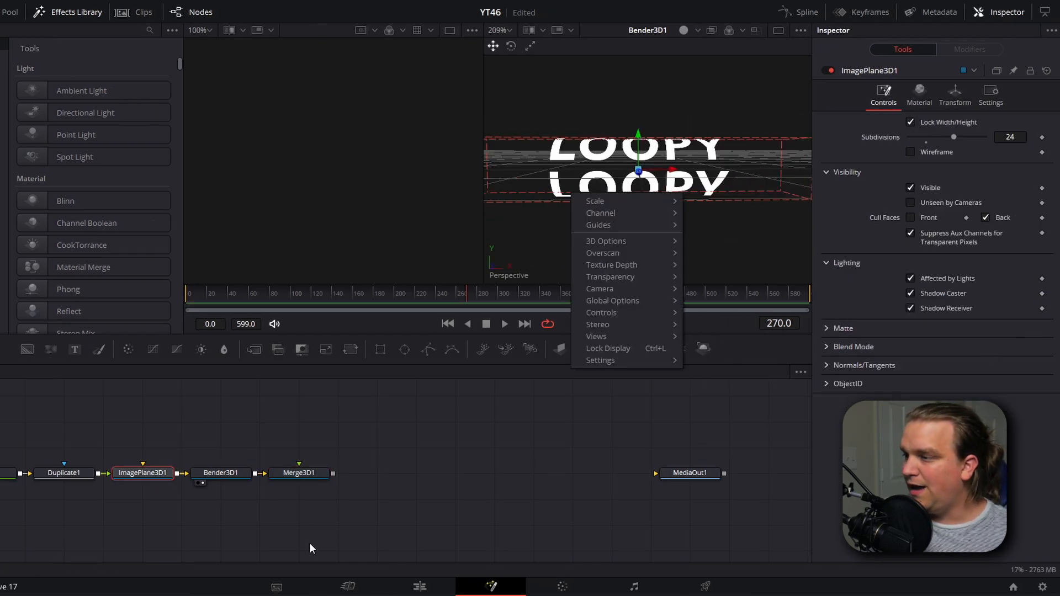
pyautogui.press('Escape')
pyautogui.click(293, 474)
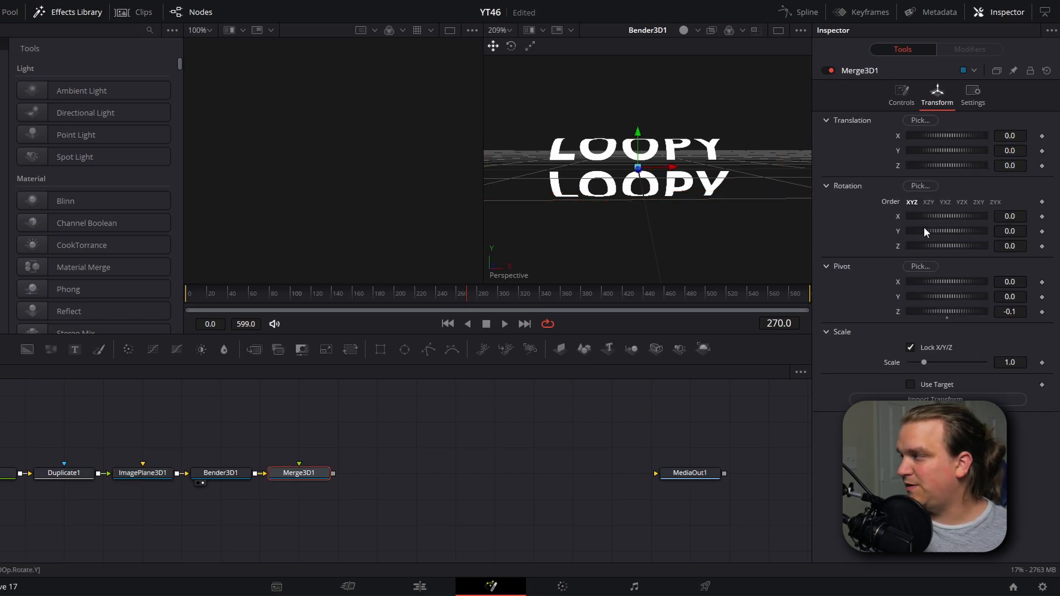
# - View Merge3D1, set its X rotation to 231.1 so one LOOPY faces the front, and keyframe it at frame 0
pyautogui.press('2')
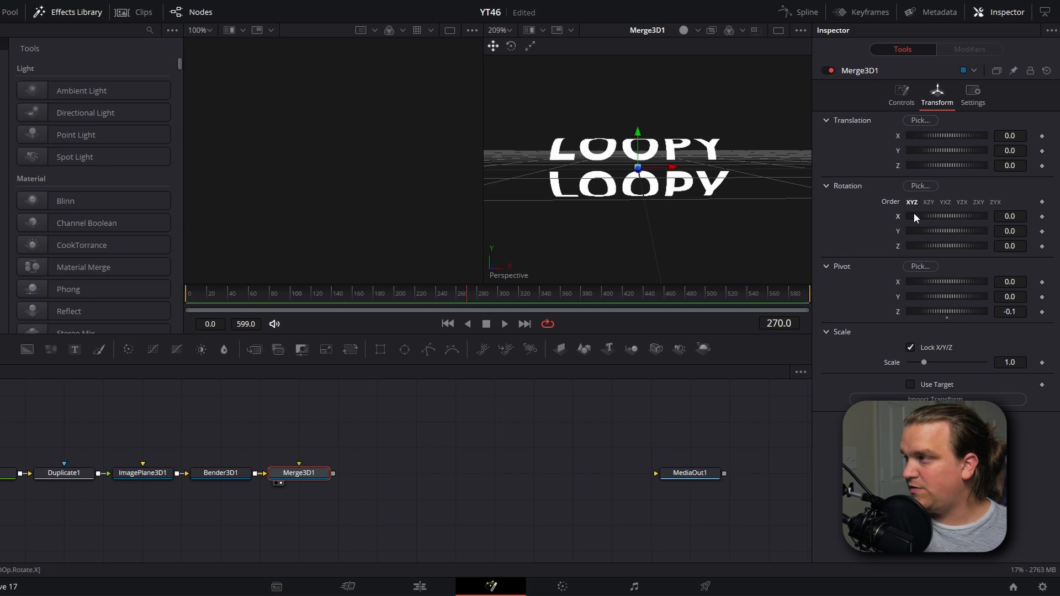
pyautogui.moveTo(914, 213); pyautogui.dragTo(954, 227)
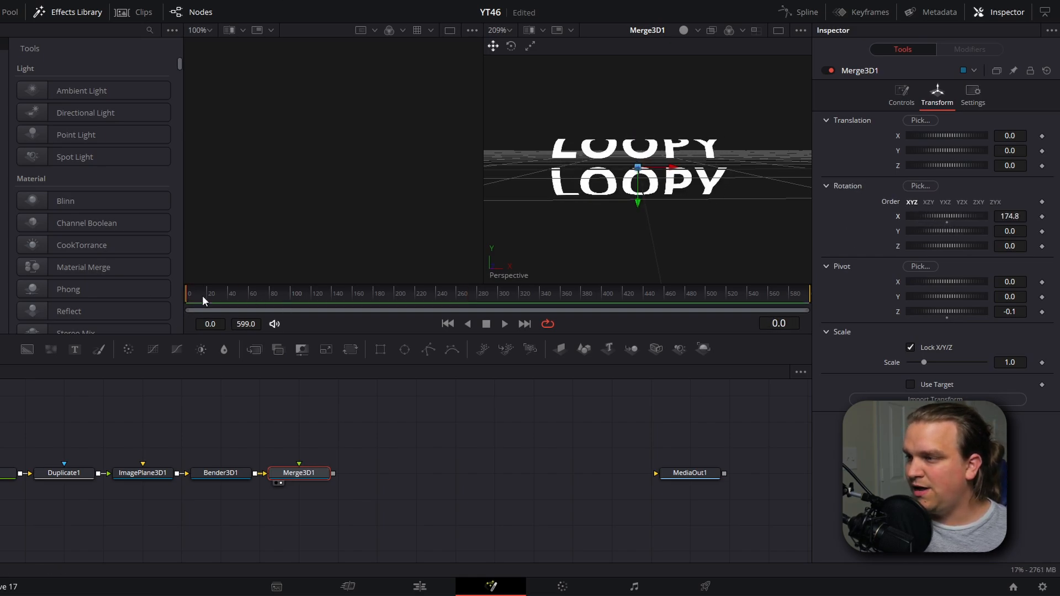
pyautogui.moveTo(195, 301); pyautogui.dragTo(97, 309)
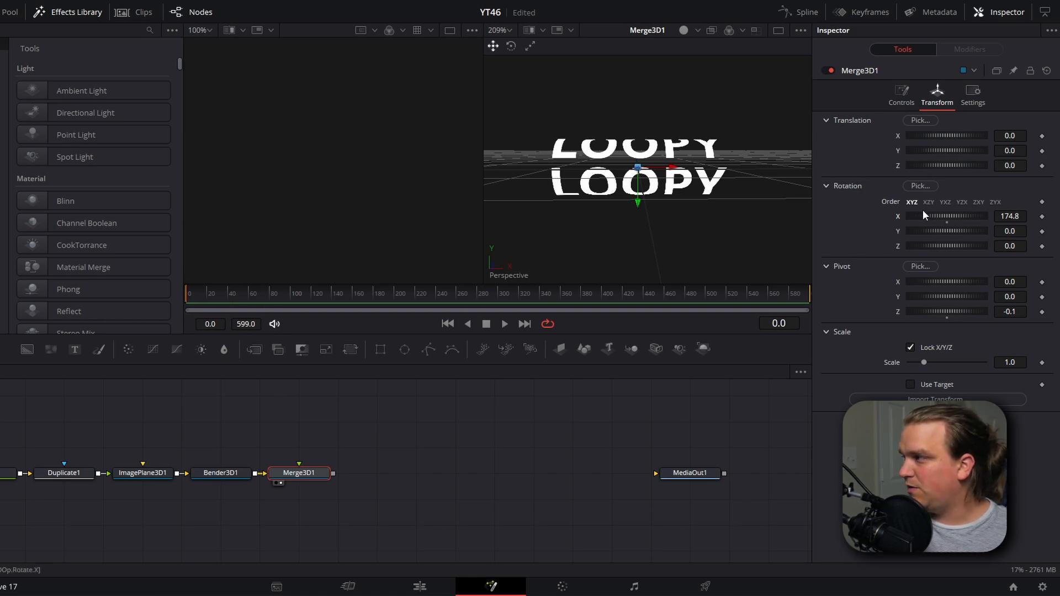
pyautogui.moveTo(920, 216); pyautogui.dragTo(933, 221)
pyautogui.moveTo(586, 196); pyautogui.dragTo(585, 187)
pyautogui.rightClick(586, 187)
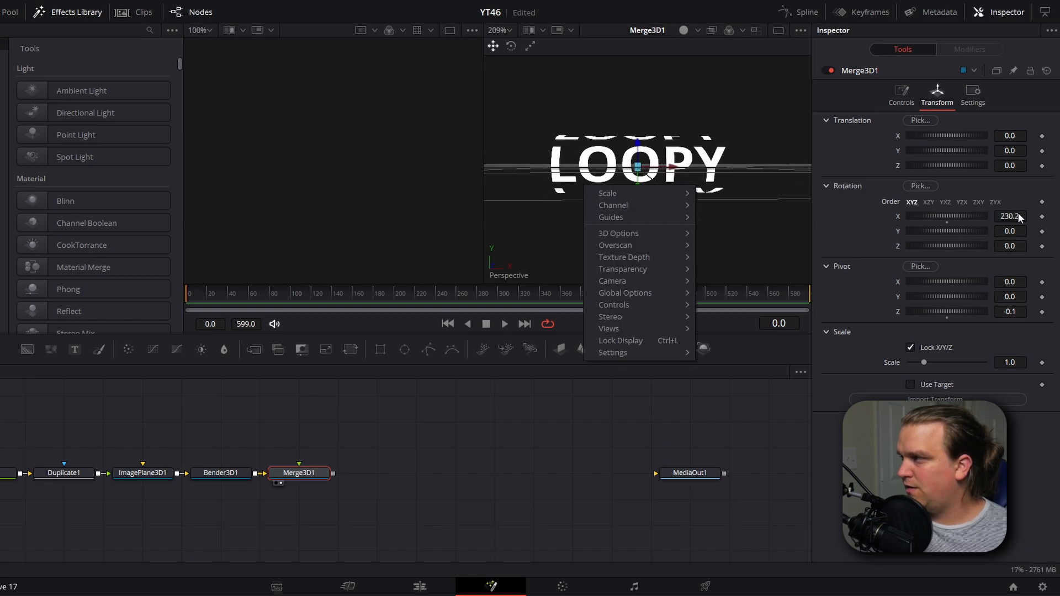
pyautogui.moveTo(1018, 216); pyautogui.dragTo(1018, 215)
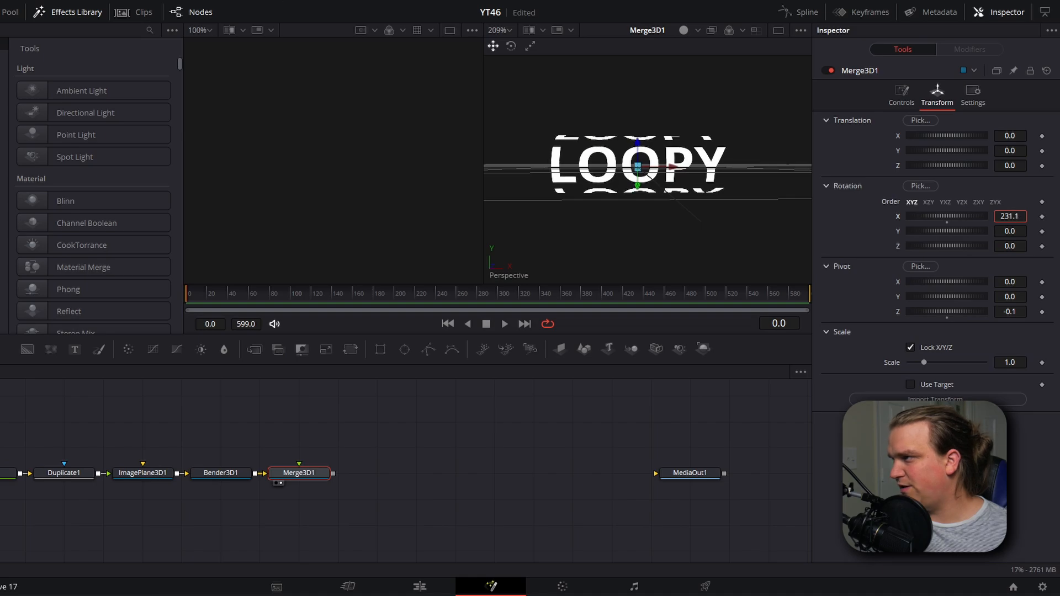
pyautogui.click(1042, 217)
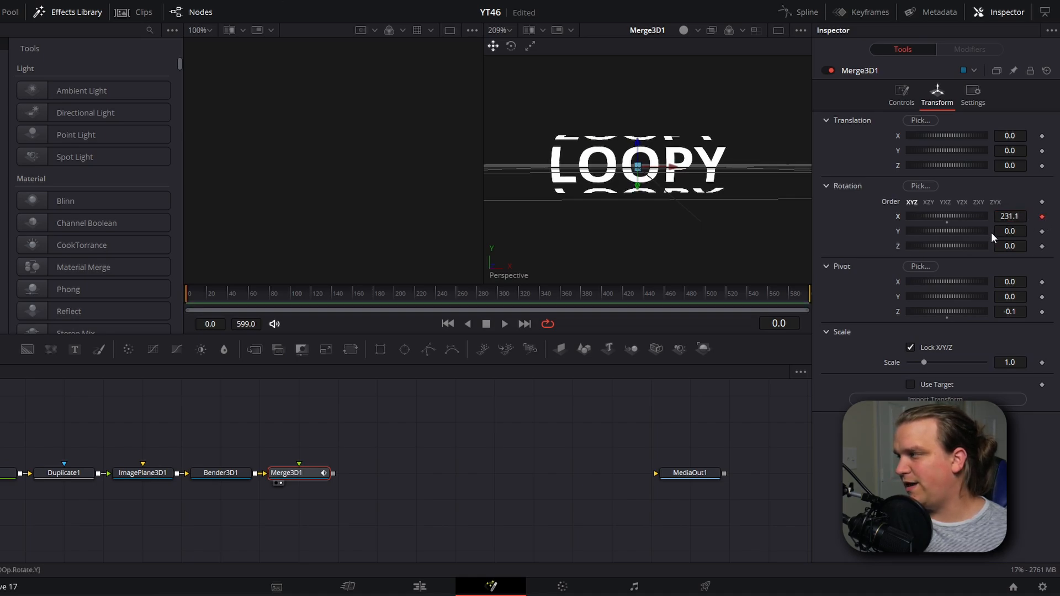
# - Keyframe Merge3D1's X rotation at 231.1 plus a full 360-degree turn on the last frame, 599, and preview the loop
pyautogui.moveTo(782, 290); pyautogui.dragTo(815, 297)
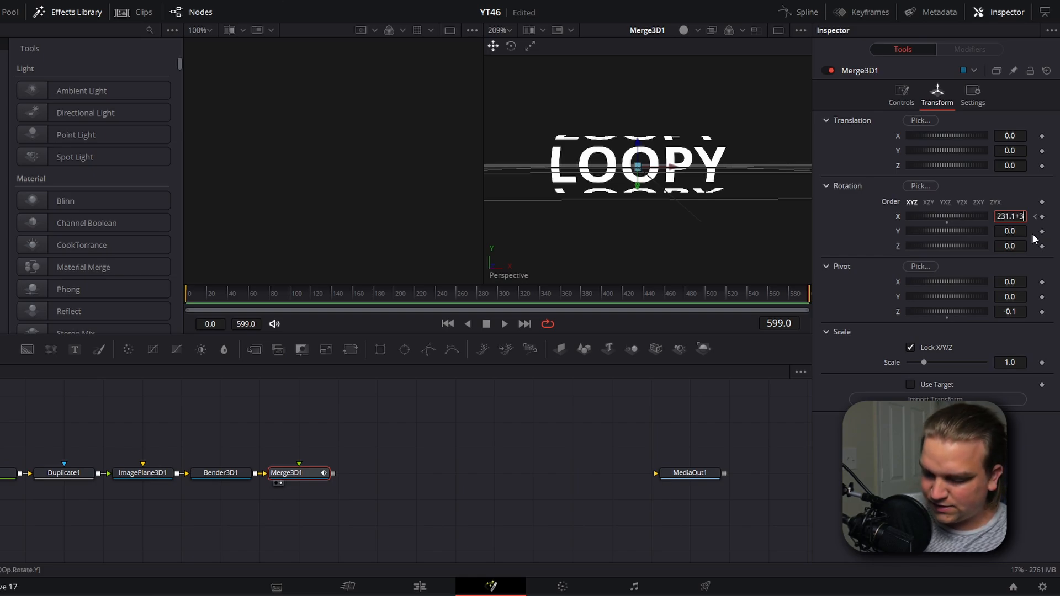
pyautogui.press('Tab')
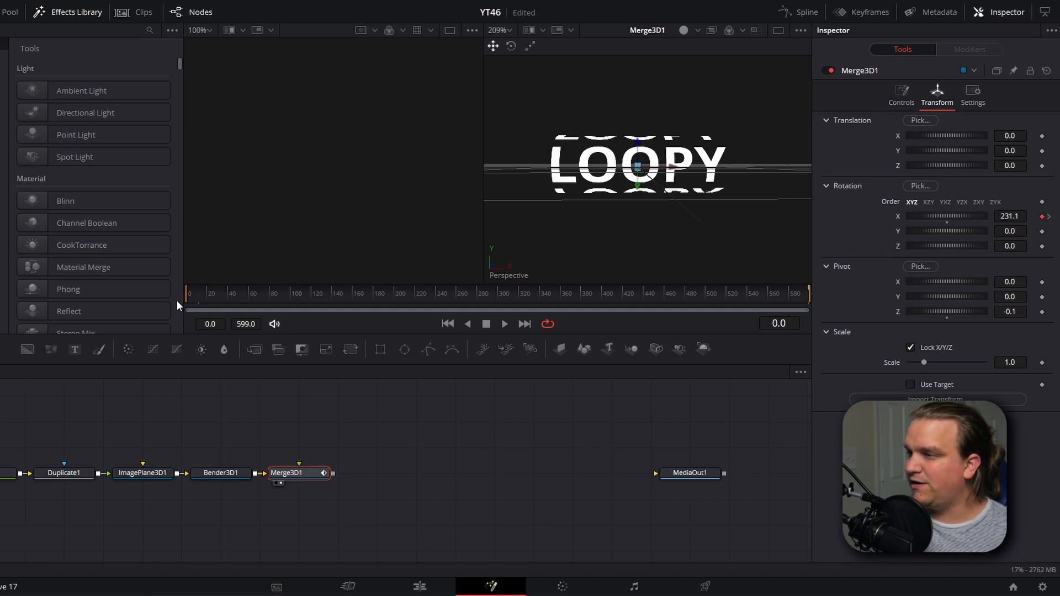
pyautogui.moveTo(192, 297); pyautogui.dragTo(809, 292)
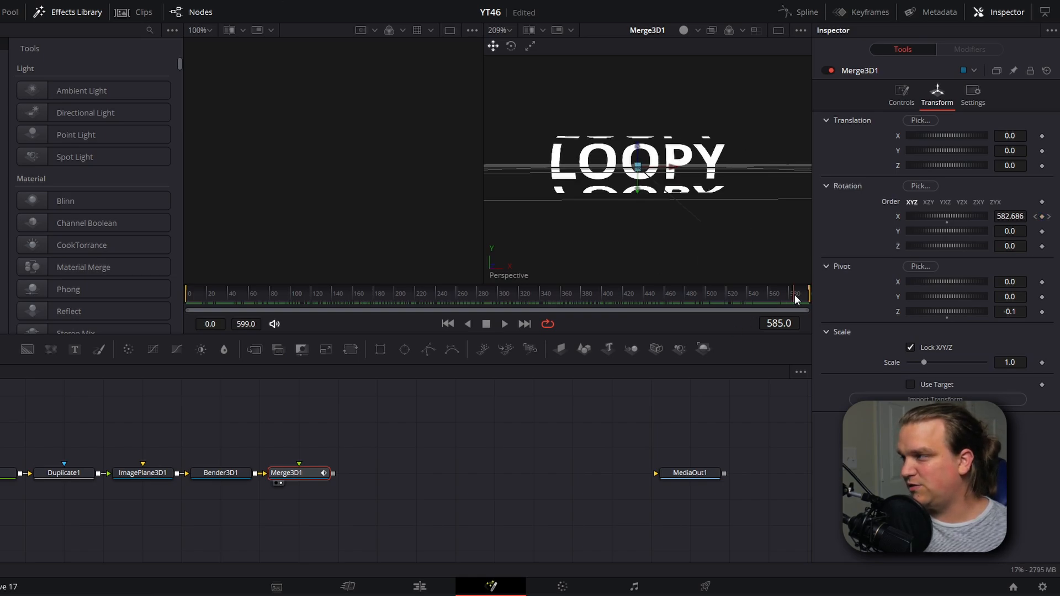
pyautogui.press('space')
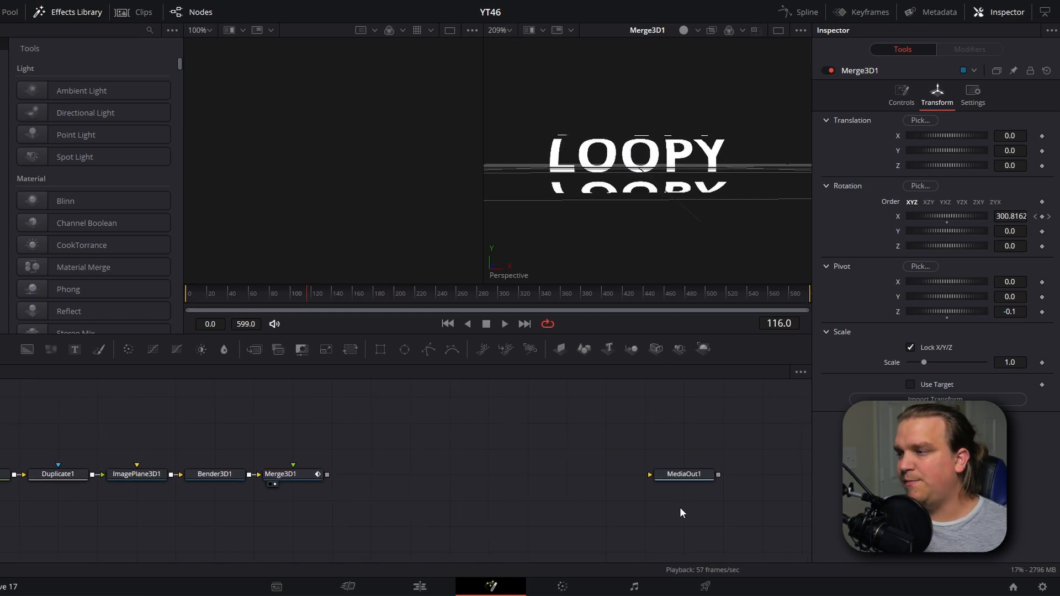
# - Add a second Merge 3D node after Merge3D1
pyautogui.moveTo(464, 474); pyautogui.dragTo(429, 465)
pyautogui.scroll(2, 428, 466)
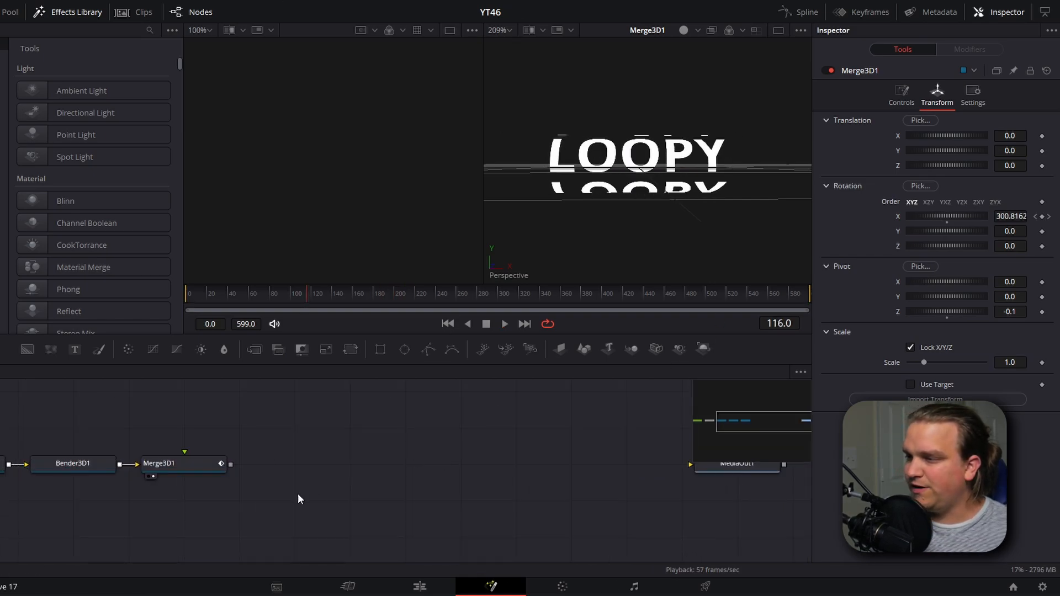
pyautogui.scroll(-2, 298, 497)
pyautogui.click(210, 476)
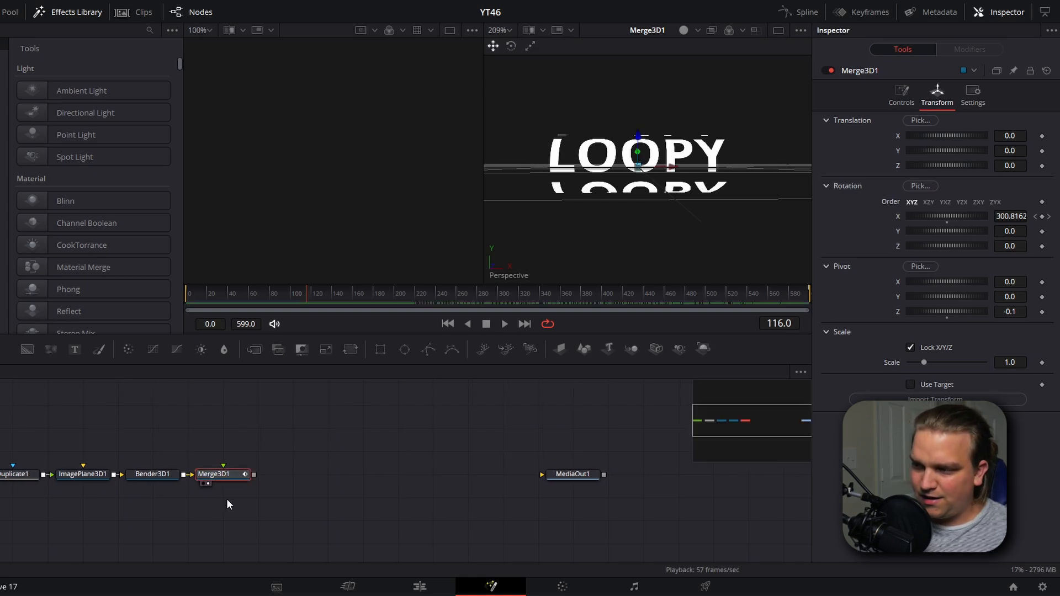
pyautogui.hotkey('shift', 'space')
pyautogui.write('merg')
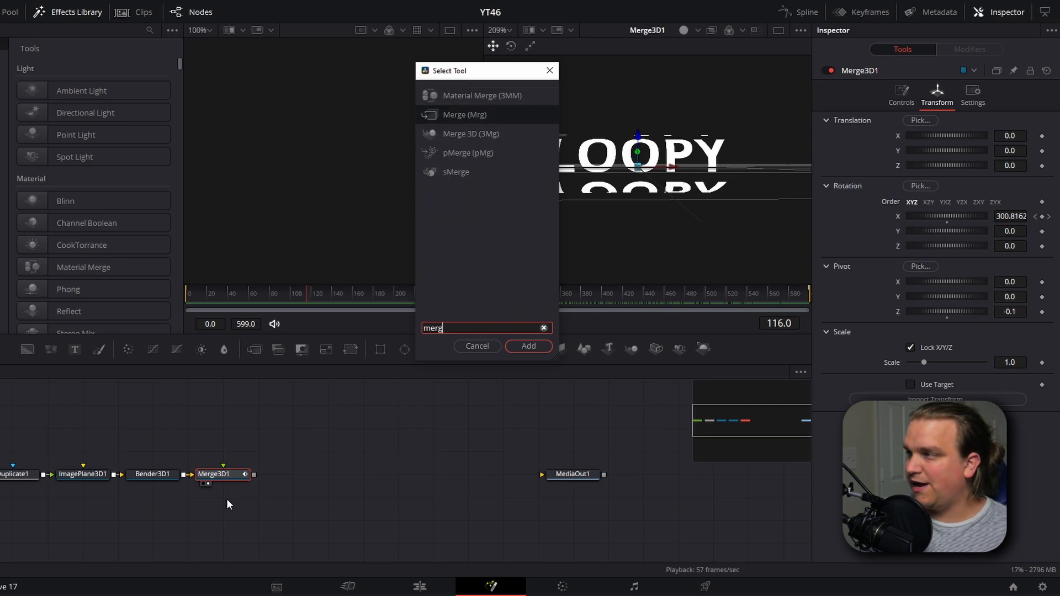
pyautogui.press('Down')
pyautogui.press('Return')
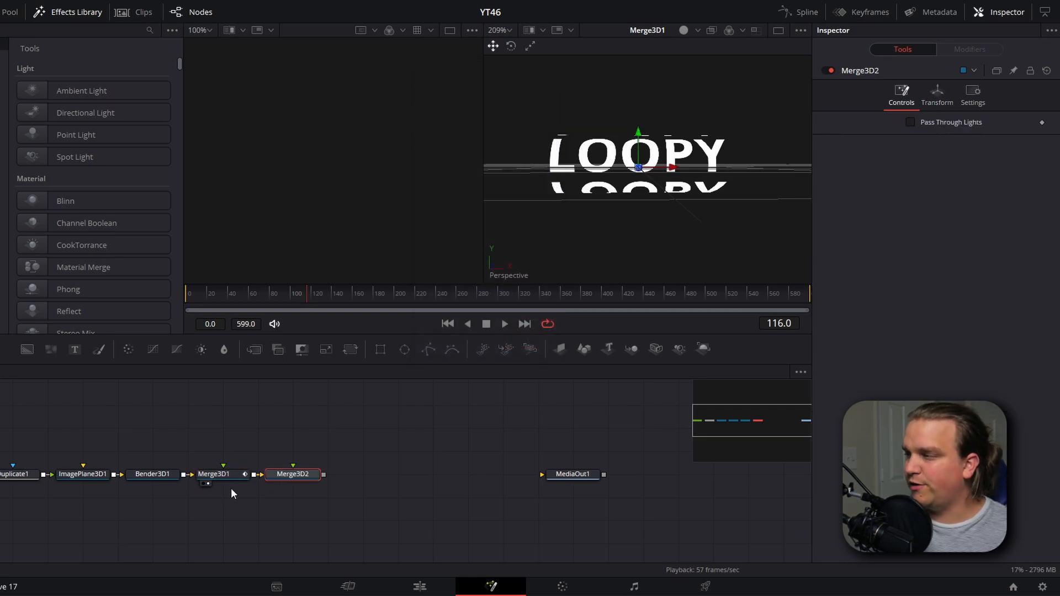
# - Add a Camera 3D and a Renderer 3D to Merge3D2, connect the renderer to MediaOut1, and place the camera node above the chain
pyautogui.click(679, 349)
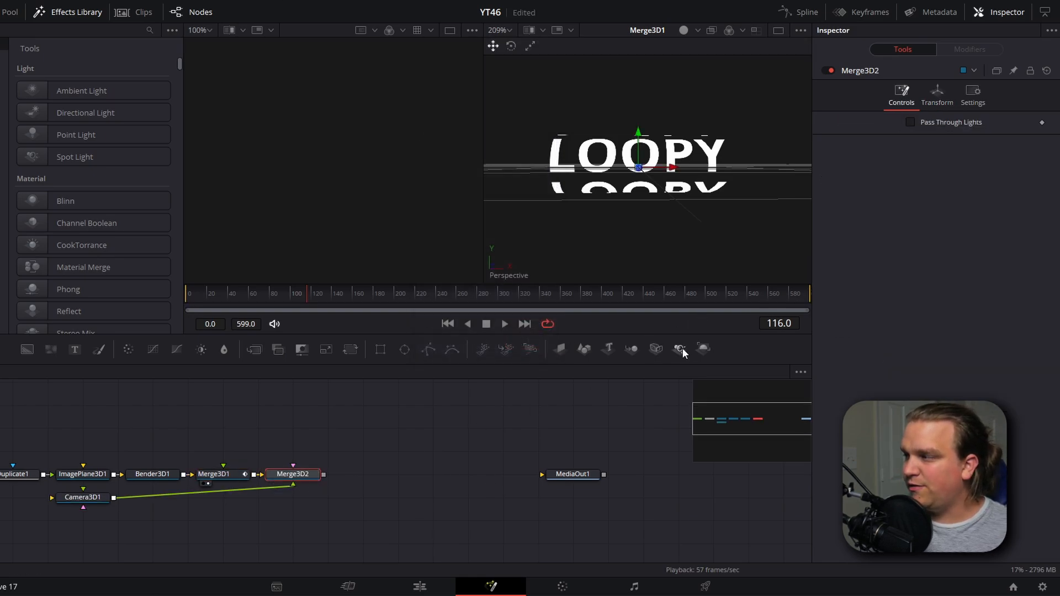
pyautogui.click(703, 348)
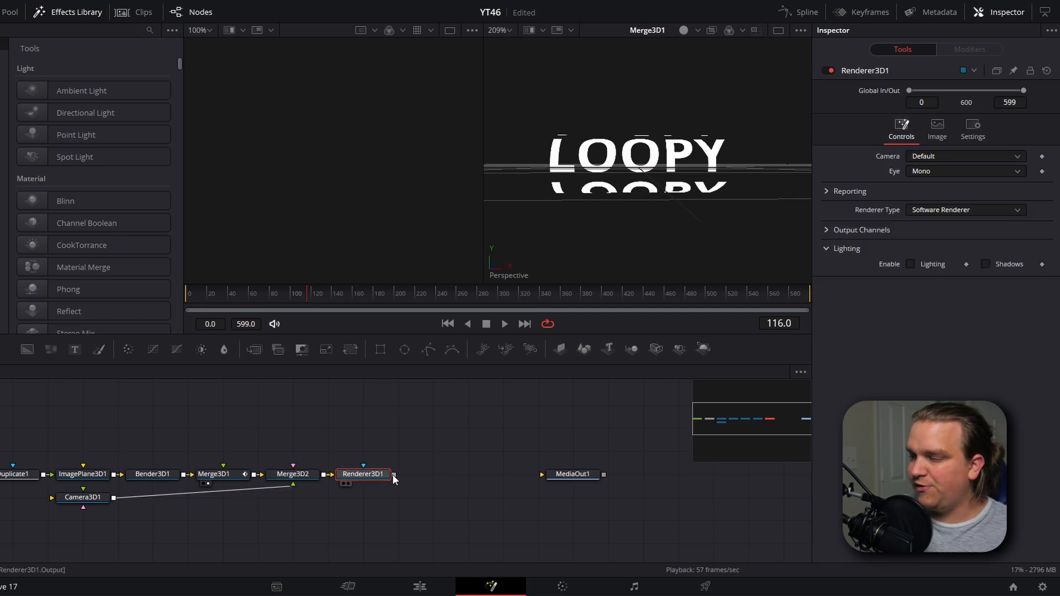
pyautogui.moveTo(394, 475); pyautogui.dragTo(557, 482)
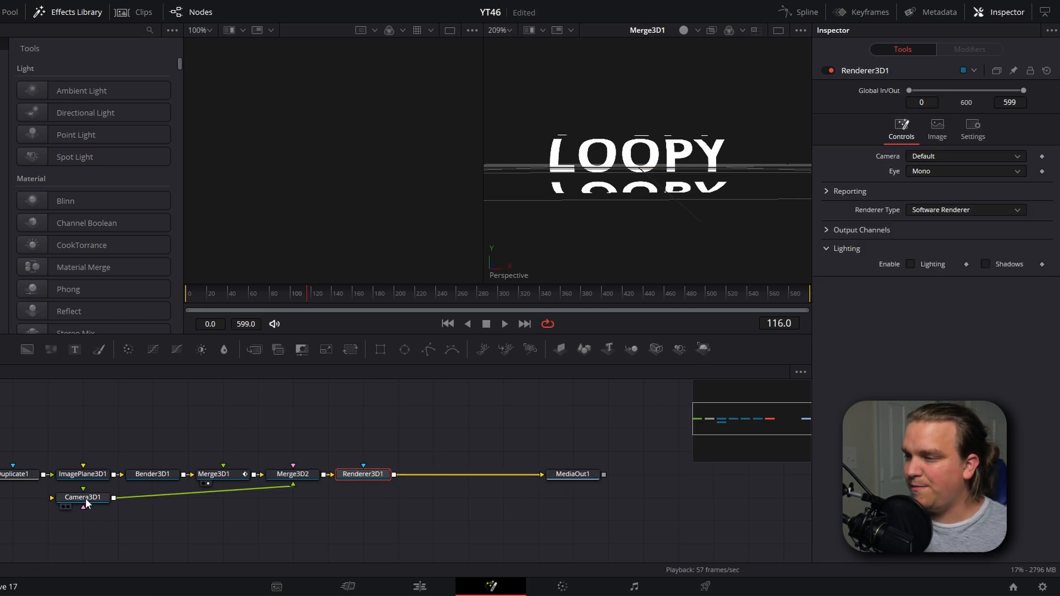
pyautogui.moveTo(85, 502); pyautogui.dragTo(260, 410)
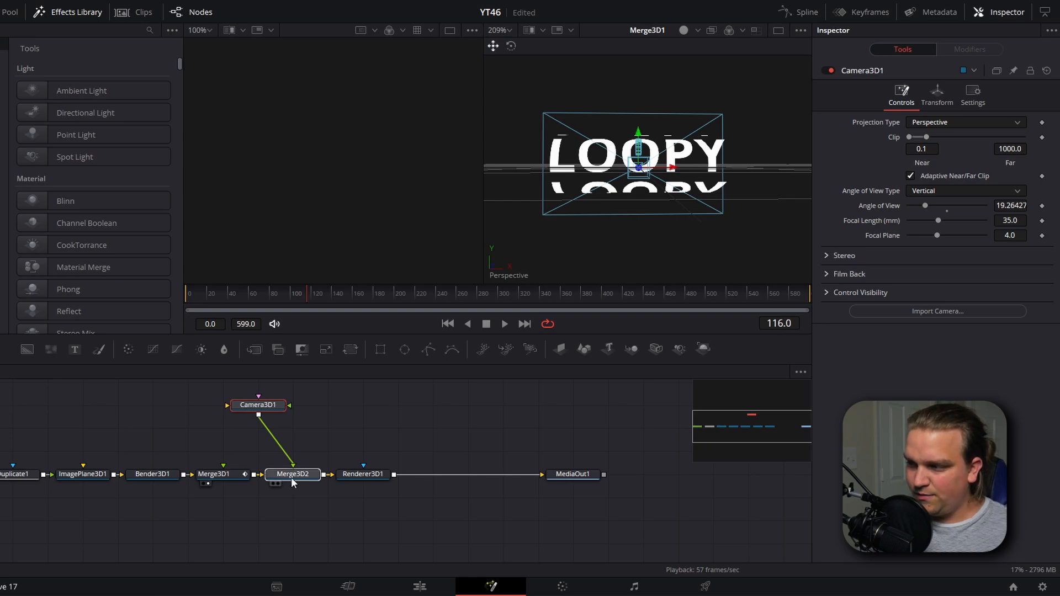
# - View Merge3D2 and set Camera3D1's focal length to 14 mm
pyautogui.click(290, 477)
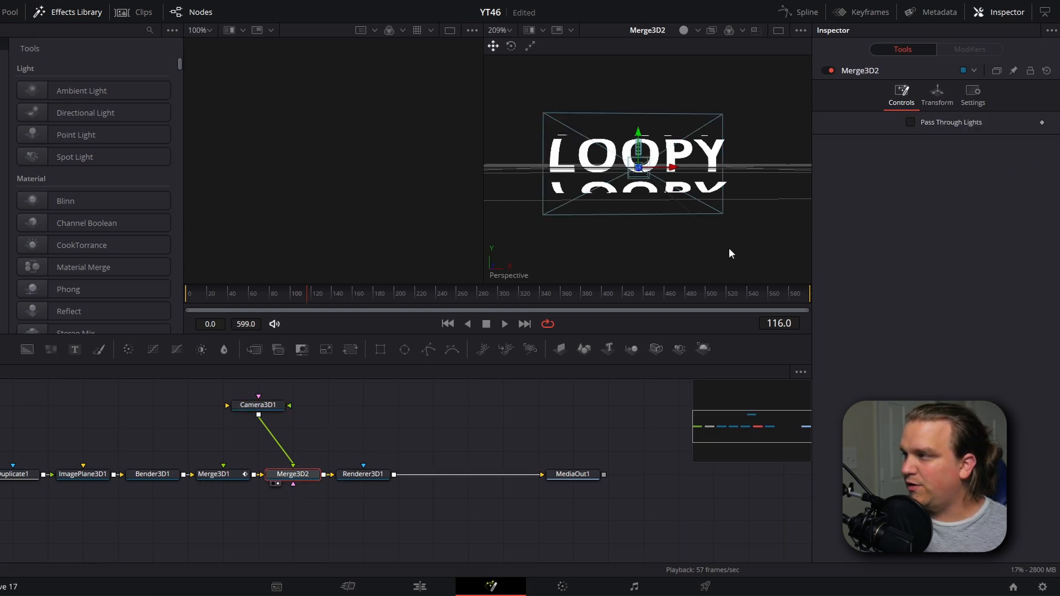
pyautogui.moveTo(729, 253); pyautogui.dragTo(690, 243)
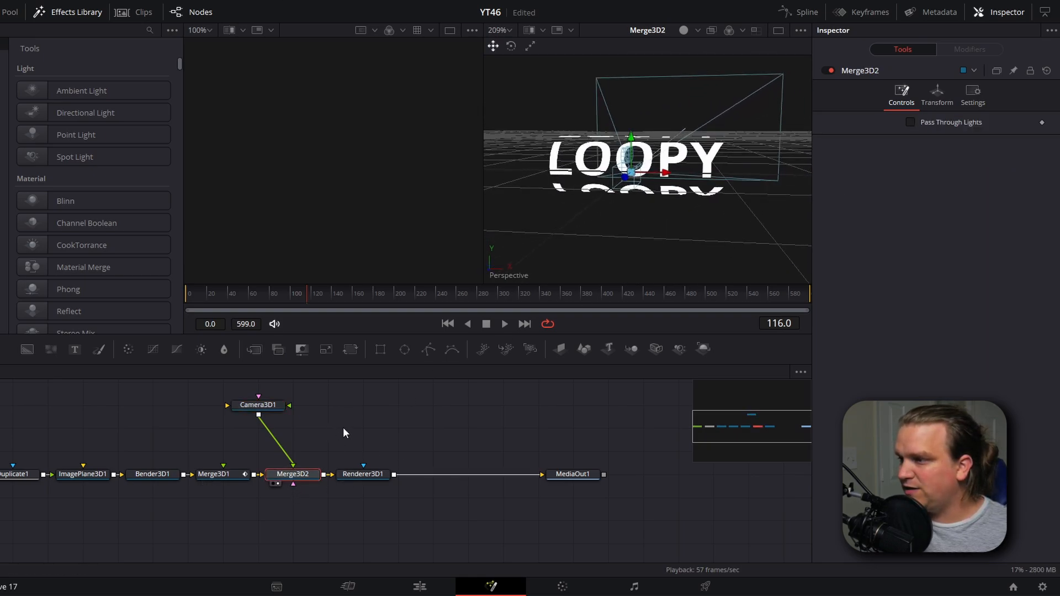
pyautogui.click(272, 409)
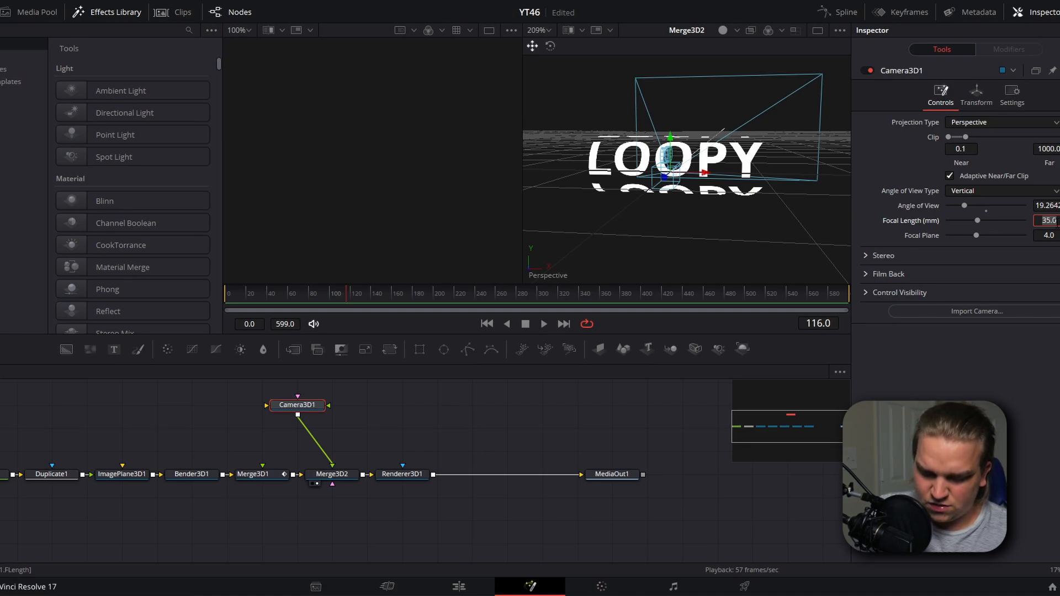
pyautogui.press('Tab')
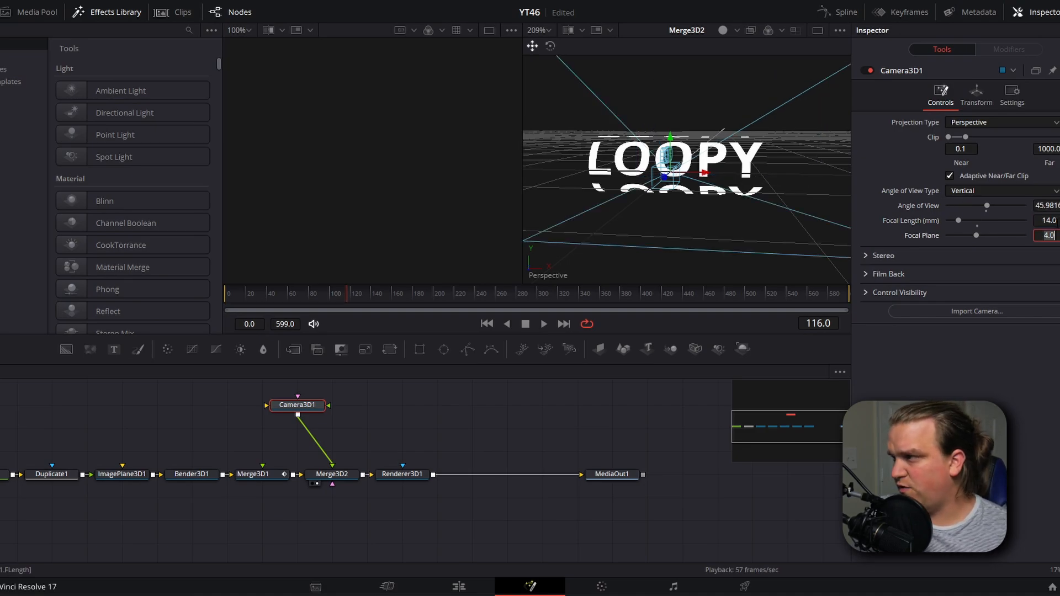
pyautogui.moveTo(712, 243); pyautogui.dragTo(672, 253)
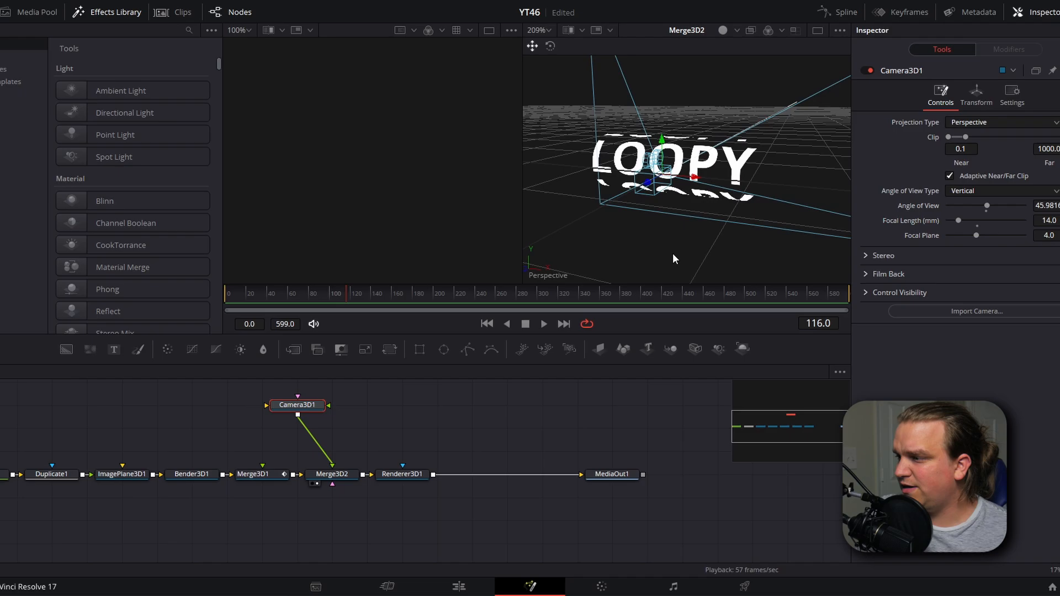
# - Display MediaOut1 in the second viewer and the Merge3D2 scene in the first viewer
pyautogui.click(613, 474)
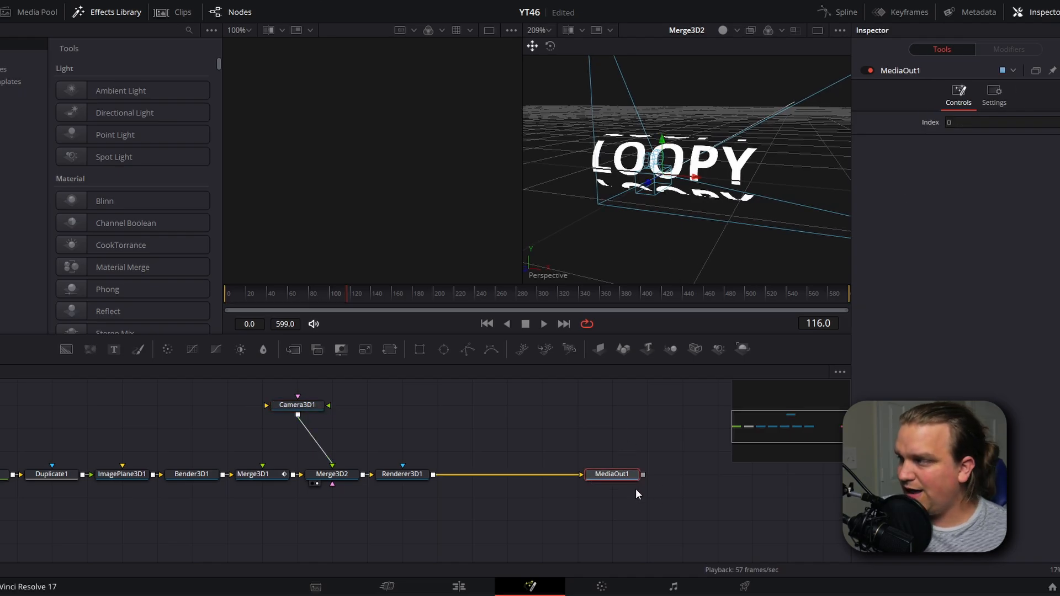
pyautogui.press('2')
pyautogui.click(334, 475)
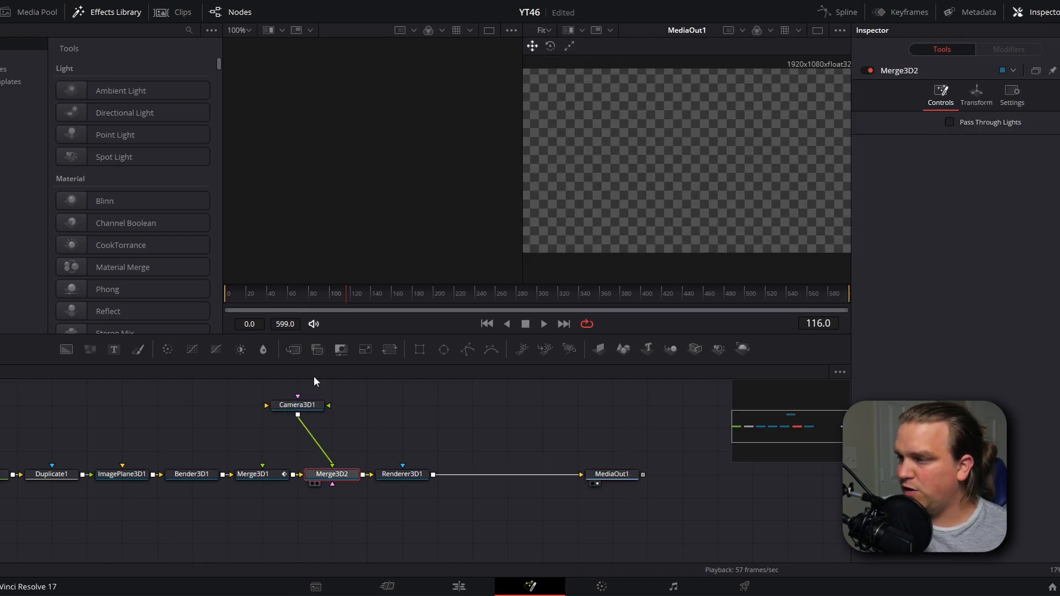
pyautogui.press('1')
pyautogui.moveTo(437, 249); pyautogui.dragTo(321, 246)
pyautogui.rightClick(322, 243)
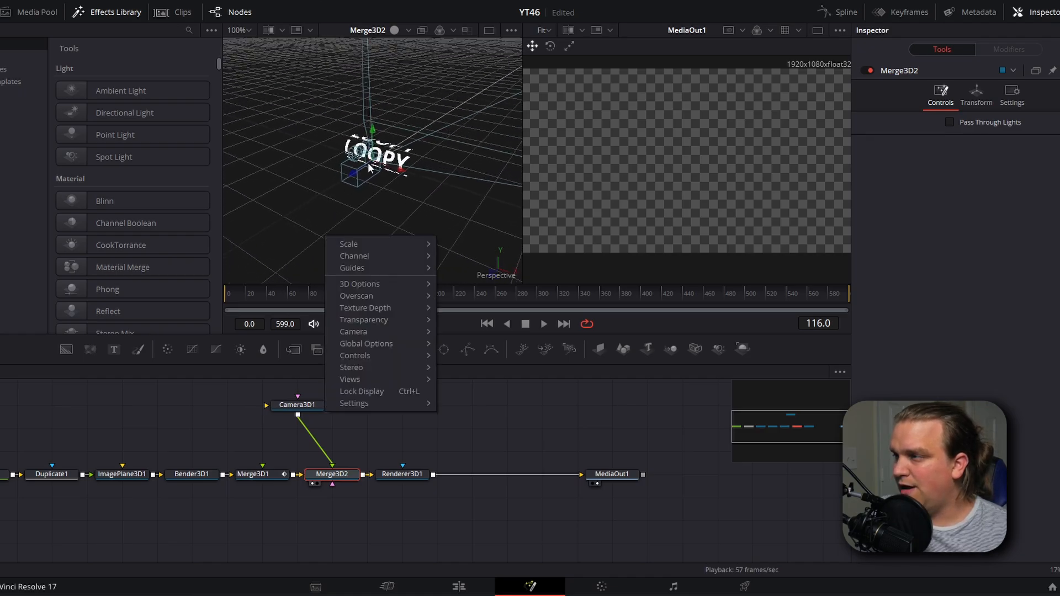
pyautogui.click(609, 249)
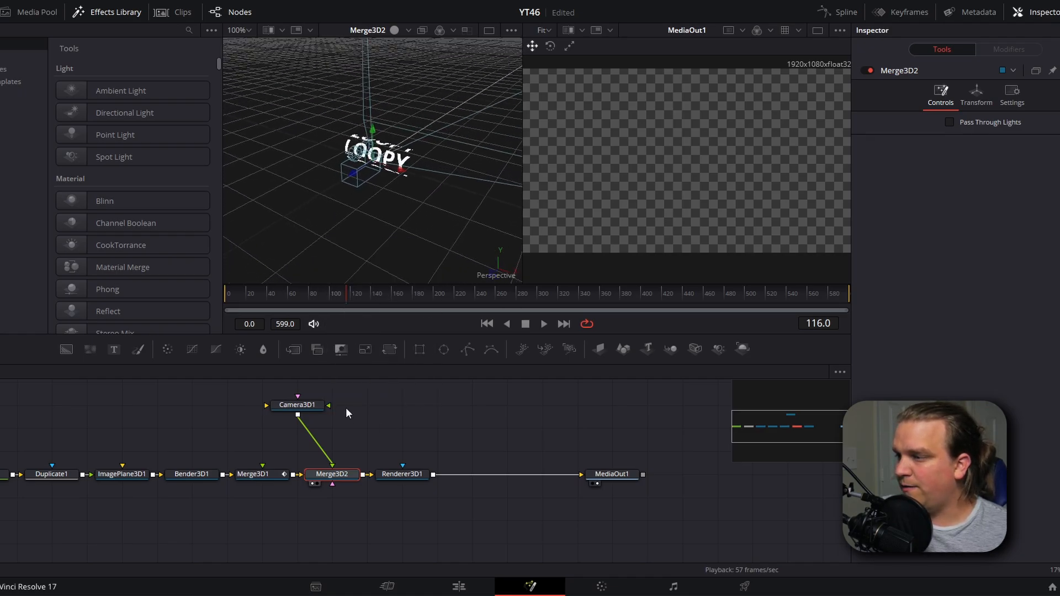
# - Pull Camera3D1 back from the text and set its focal length to 16 mm to fit the whole word in frame
pyautogui.click(296, 407)
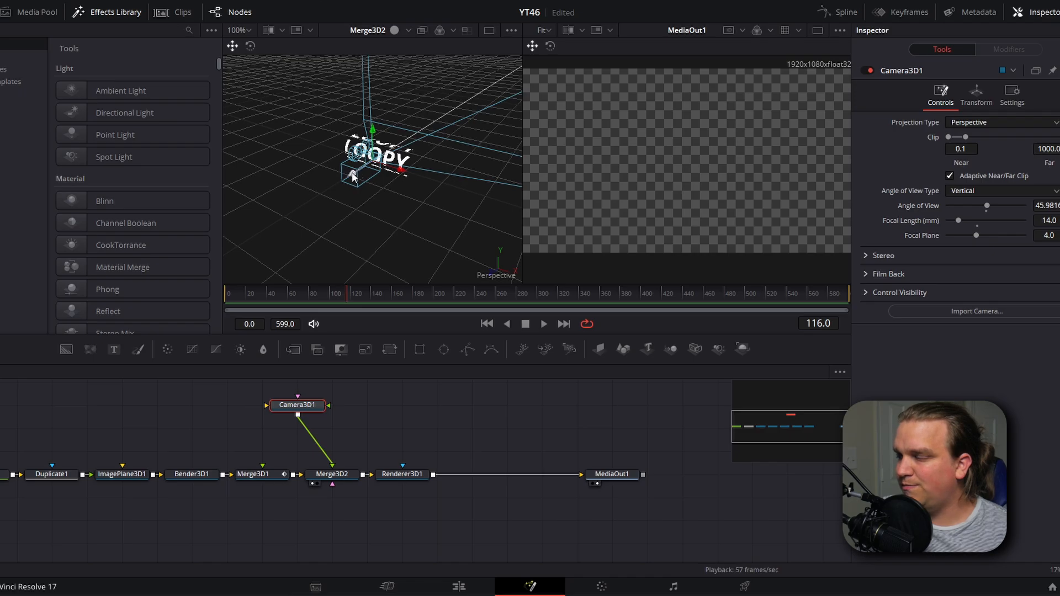
pyautogui.moveTo(352, 177); pyautogui.dragTo(355, 210)
pyautogui.scroll(-3, 688, 207)
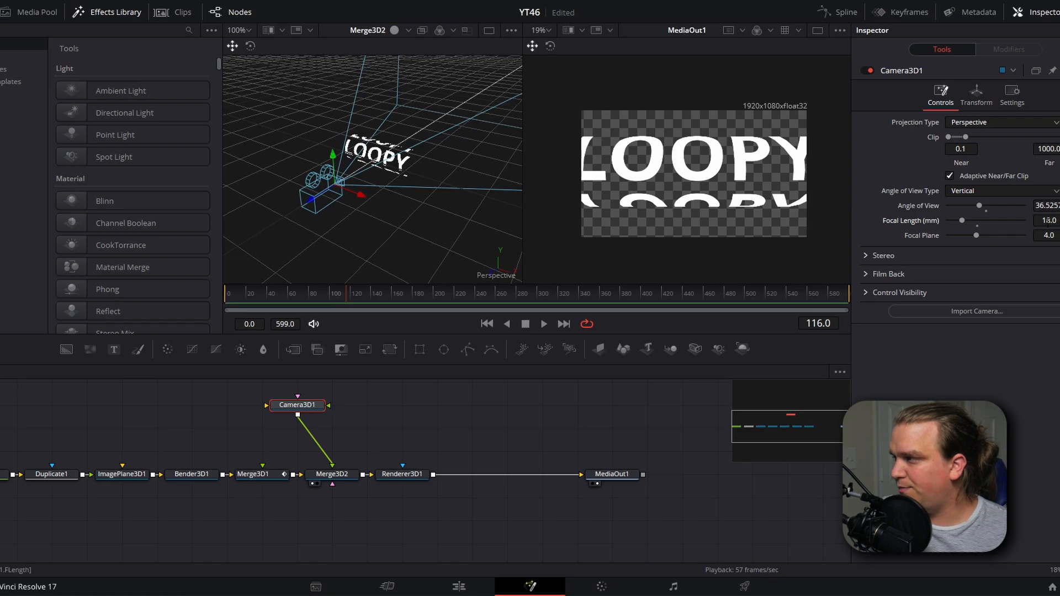
pyautogui.press('Tab')
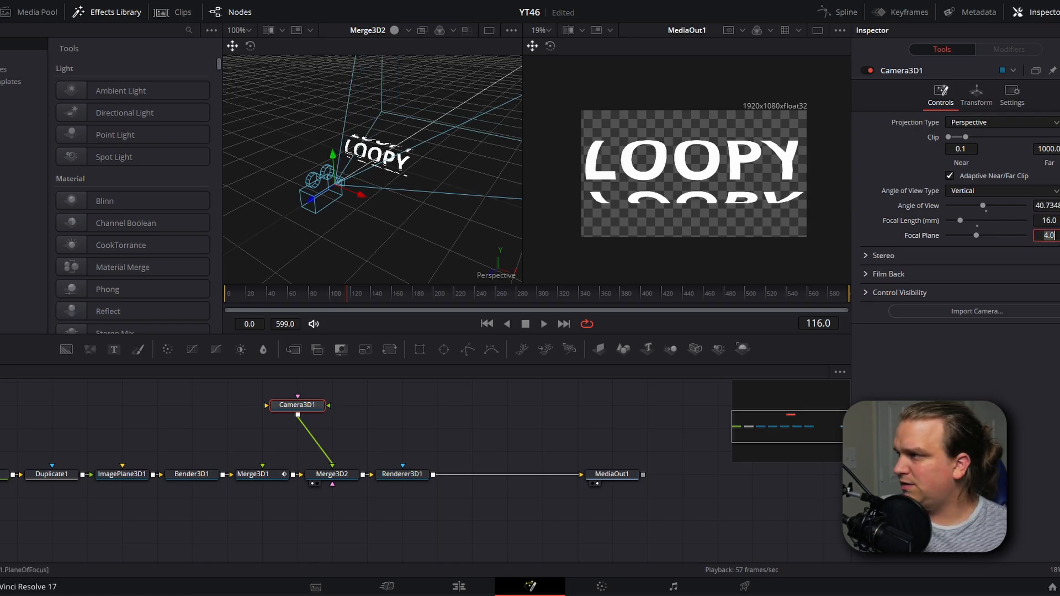
pyautogui.moveTo(319, 200); pyautogui.dragTo(342, 222)
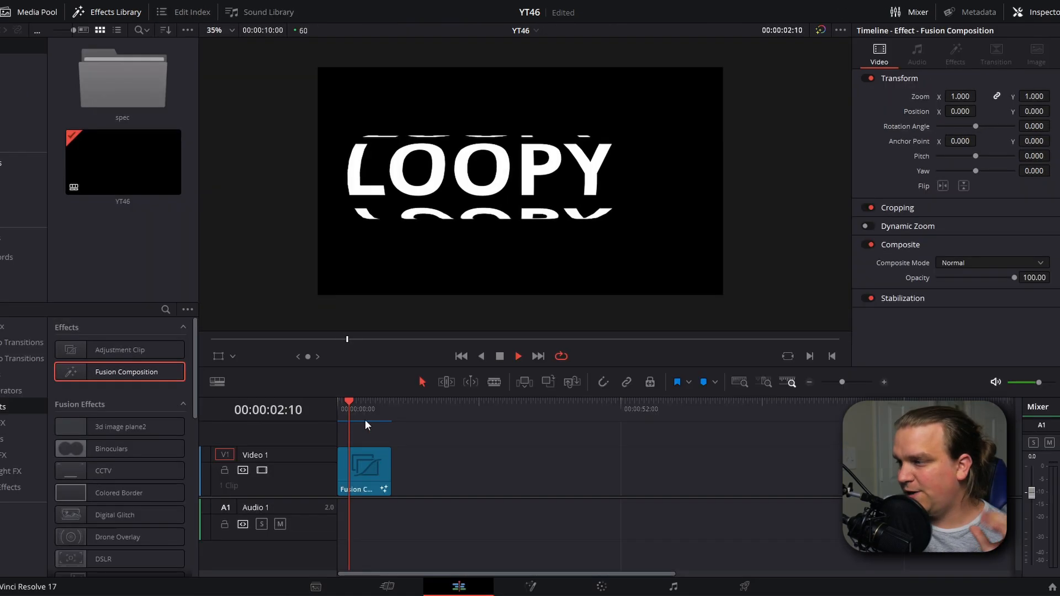
# - Play the composition from the start of the edit timeline and inspect the rotating text up close
pyautogui.press('Home')
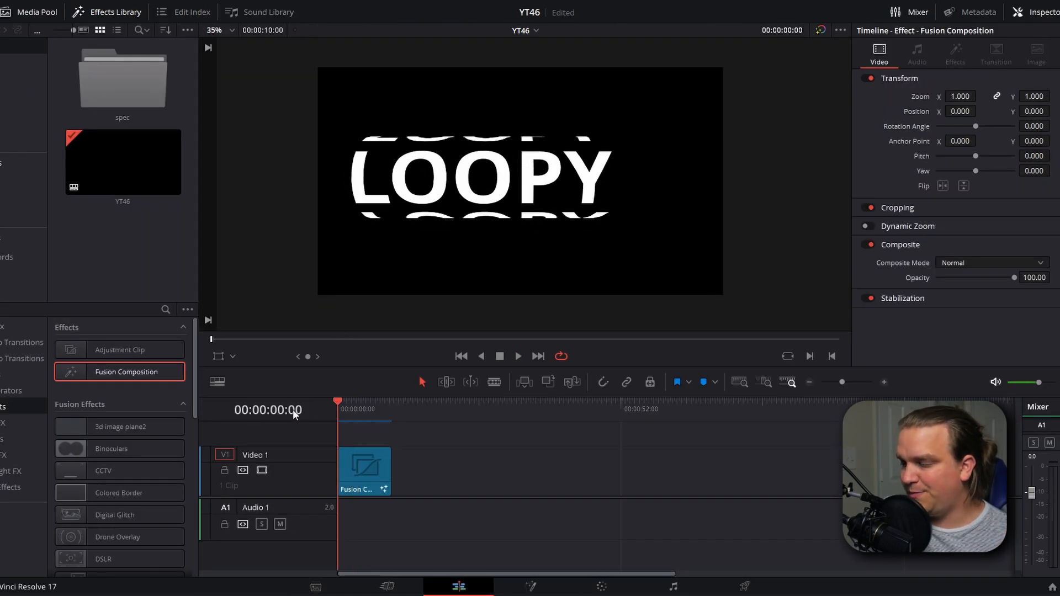
pyautogui.press('space')
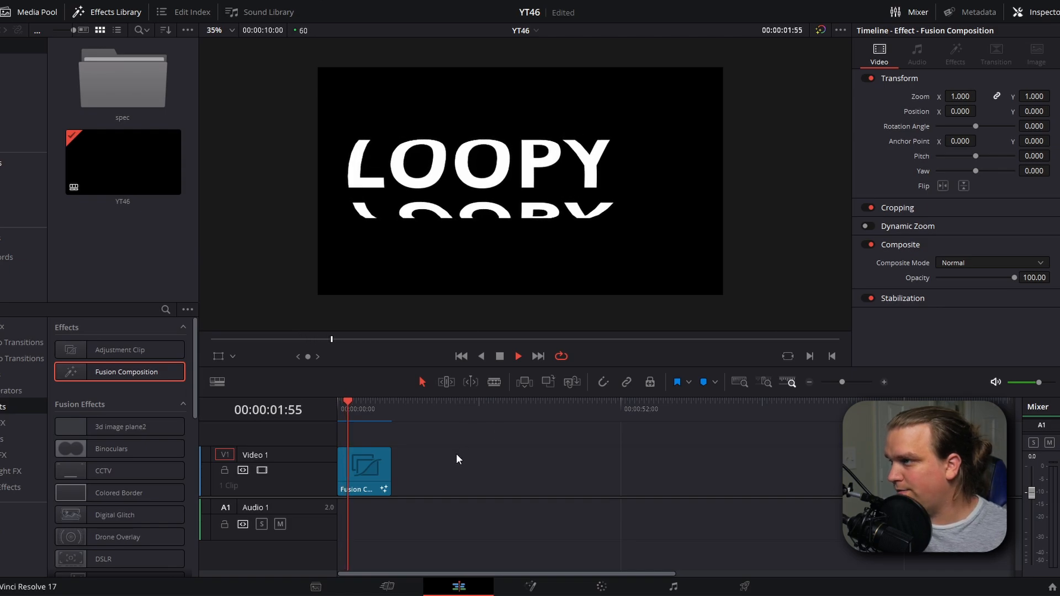
pyautogui.press('space')
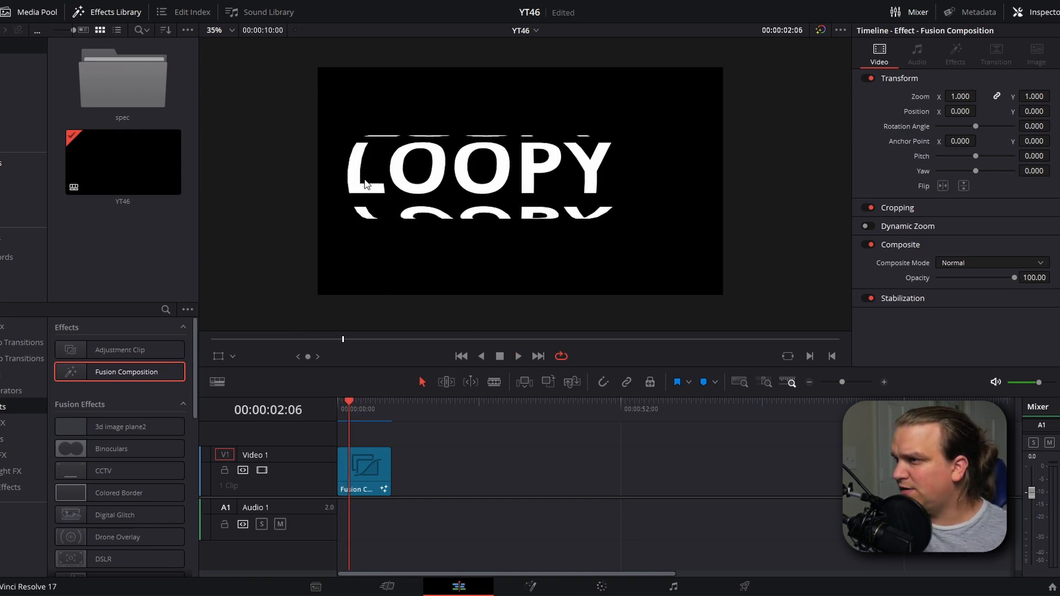
pyautogui.scroll(3, 365, 184)
pyautogui.scroll(-4, 386, 184)
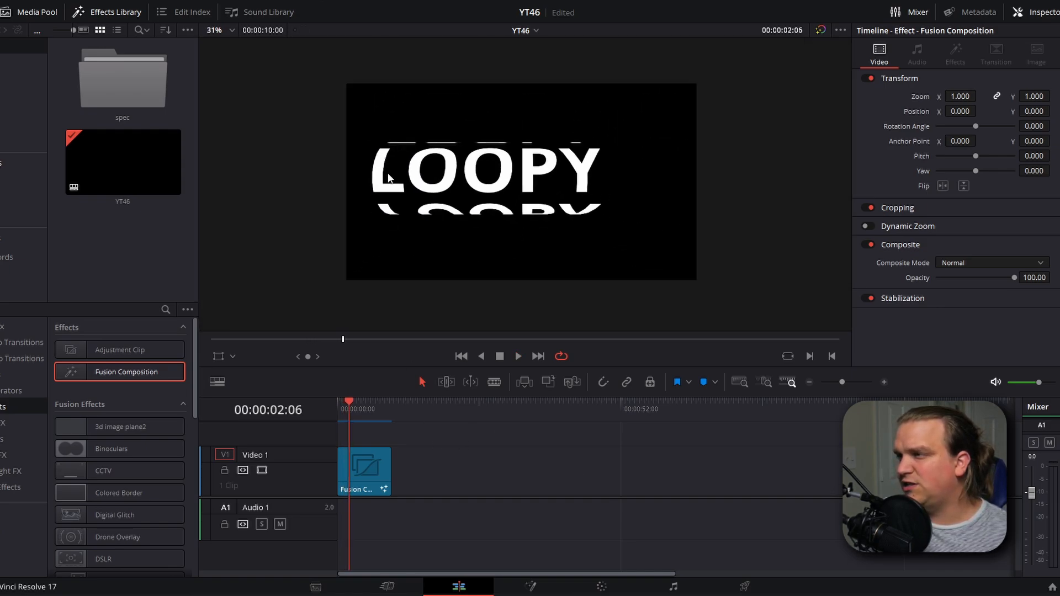
# - Return to the Fusion composition and add the SSC_MasterSocials title template to an empty area of the node graph
pyautogui.scroll(3, 389, 173)
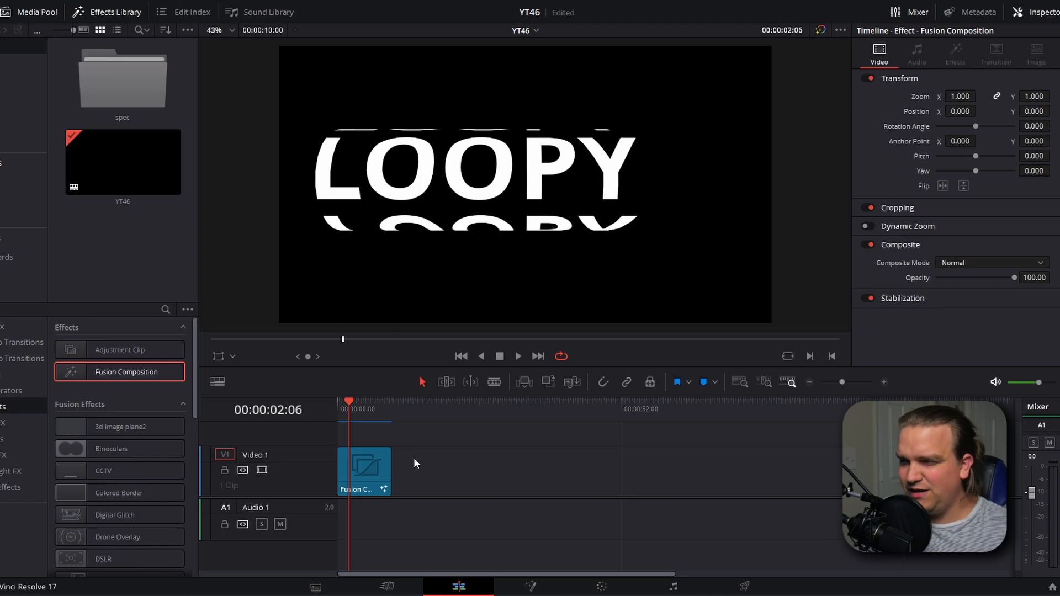
pyautogui.hotkey('shift', '5')
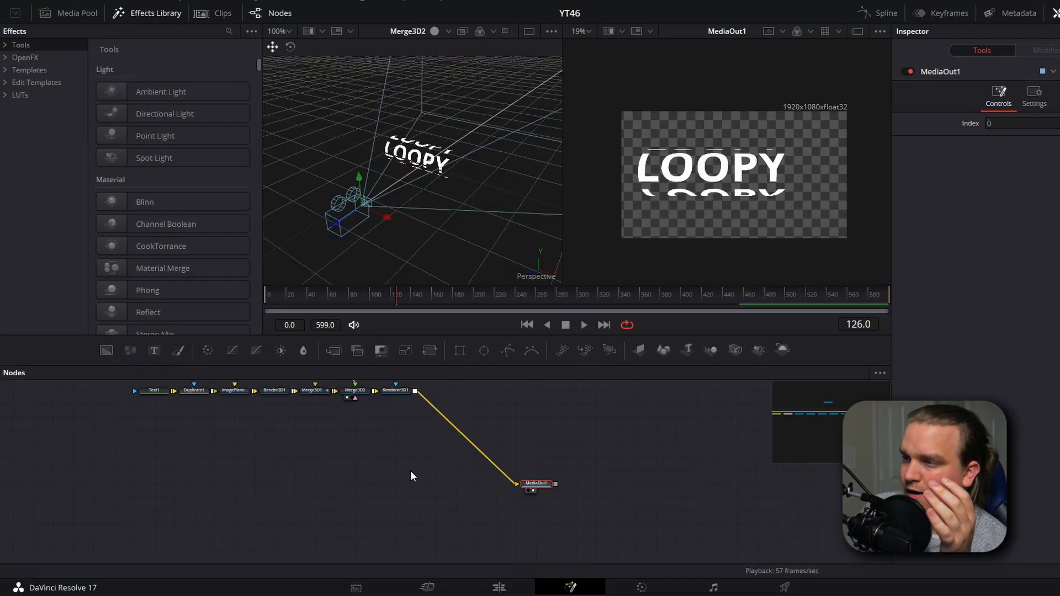
pyautogui.click(352, 459)
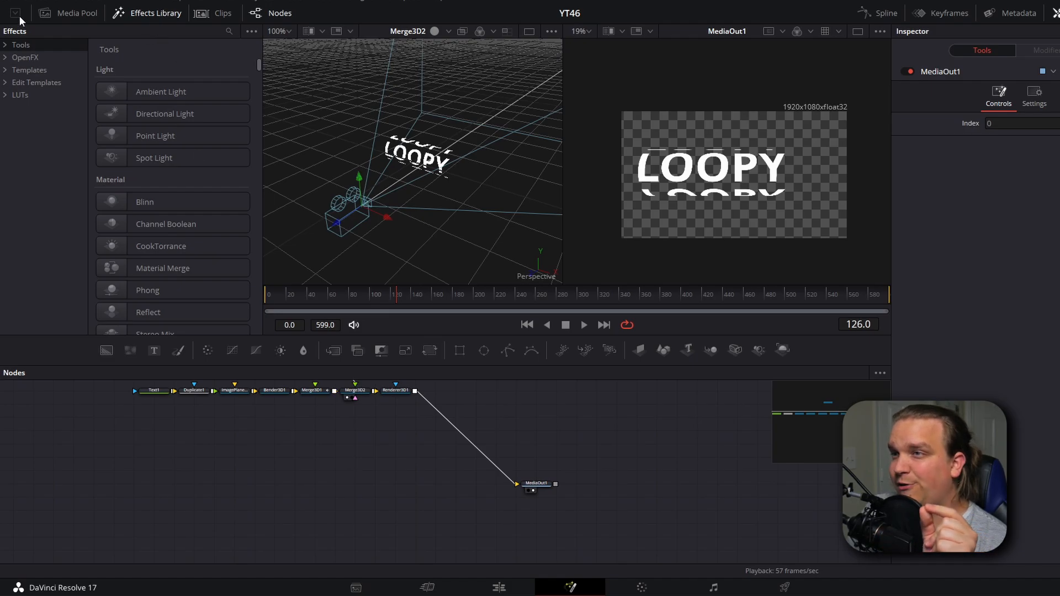
pyautogui.click(7, 82)
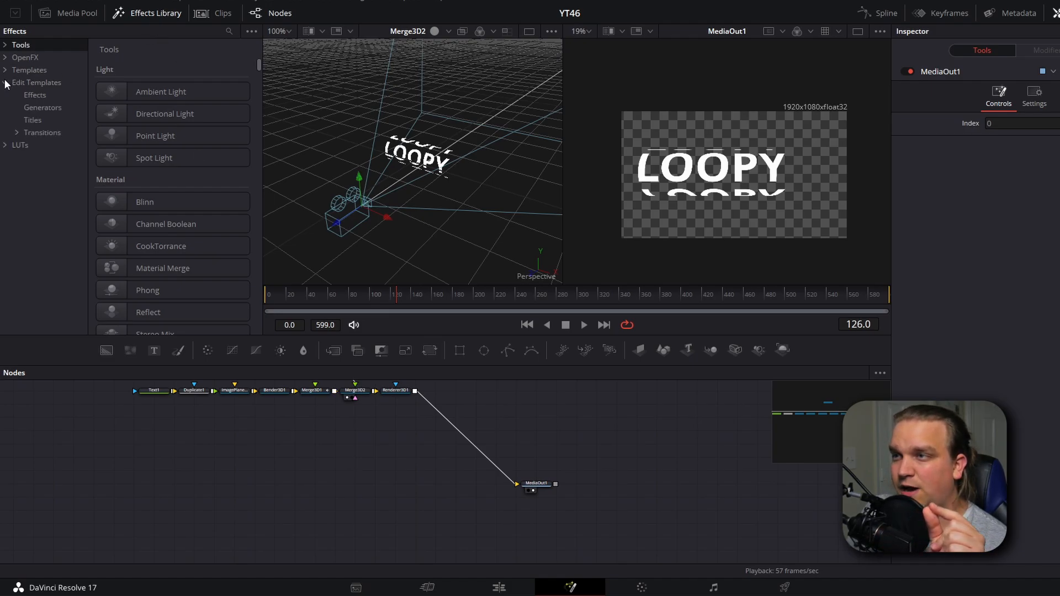
pyautogui.click(37, 119)
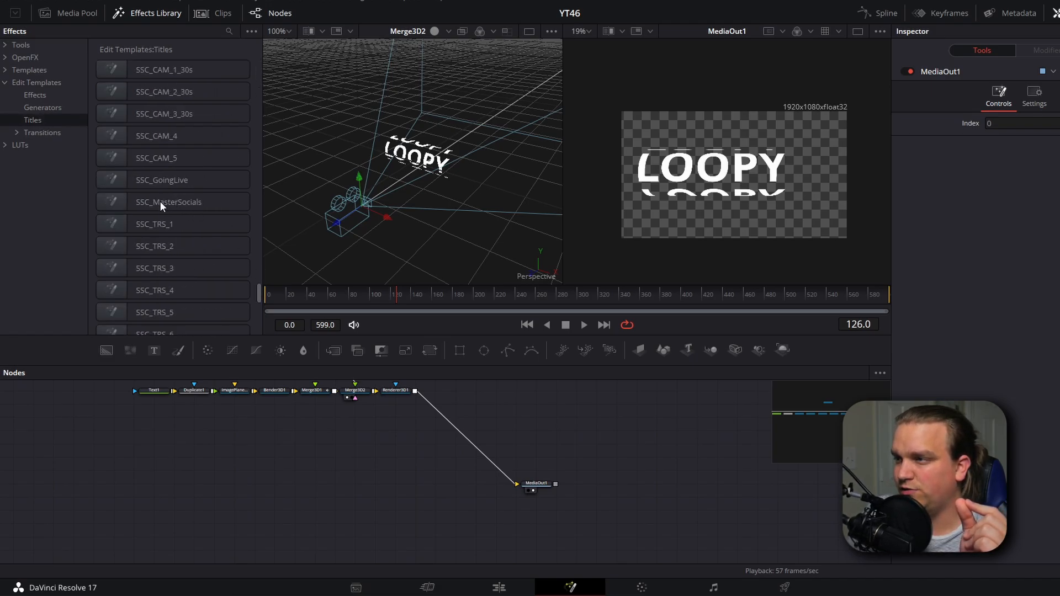
pyautogui.moveTo(160, 202); pyautogui.dragTo(632, 456)
pyautogui.moveTo(569, 453); pyautogui.dragTo(529, 455)
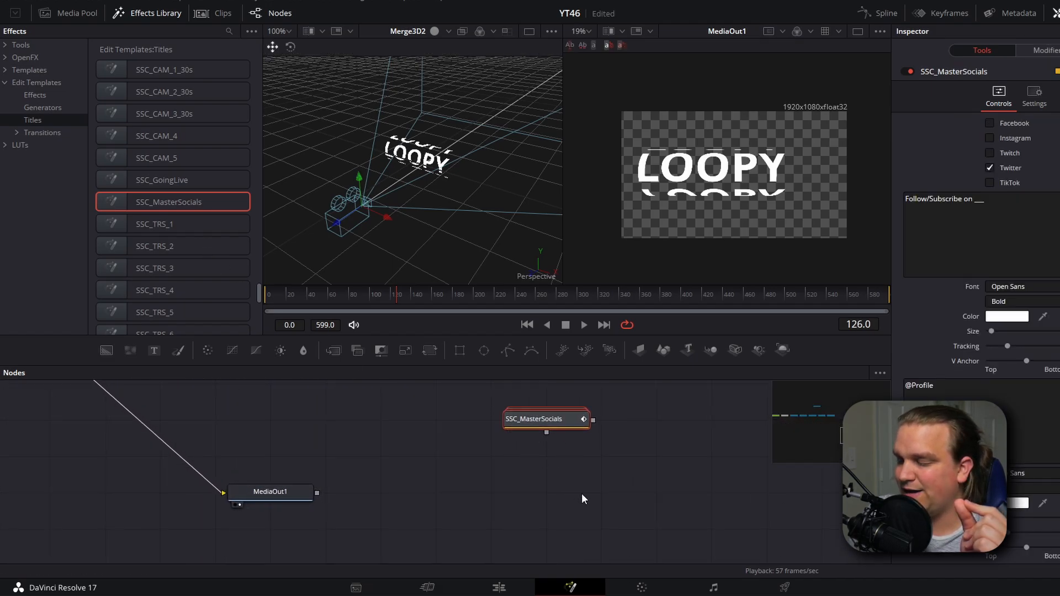
# - Move the SSC_MasterSocials group clear of the existing node chain and expand it to reach its inner nodes
pyautogui.moveTo(602, 486); pyautogui.dragTo(356, 439)
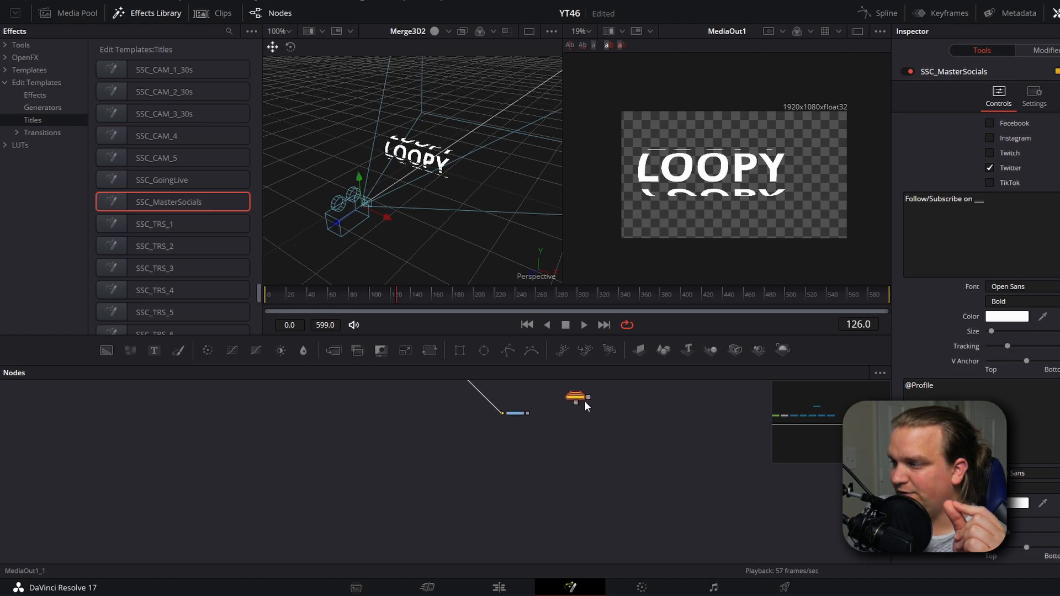
pyautogui.moveTo(579, 397); pyautogui.dragTo(63, 478)
pyautogui.moveTo(125, 491); pyautogui.dragTo(225, 420)
pyautogui.doubleClick(77, 466)
pyautogui.scroll(-2, 308, 500)
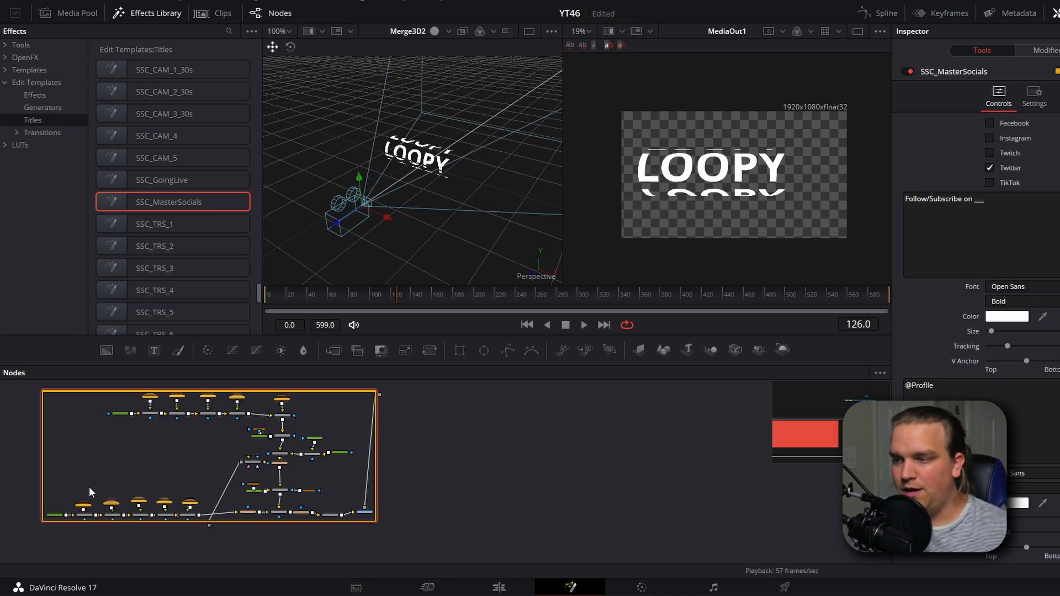
pyautogui.moveTo(89, 488); pyautogui.dragTo(97, 454)
pyautogui.scroll(4, 103, 481)
pyautogui.scroll(2, 151, 427)
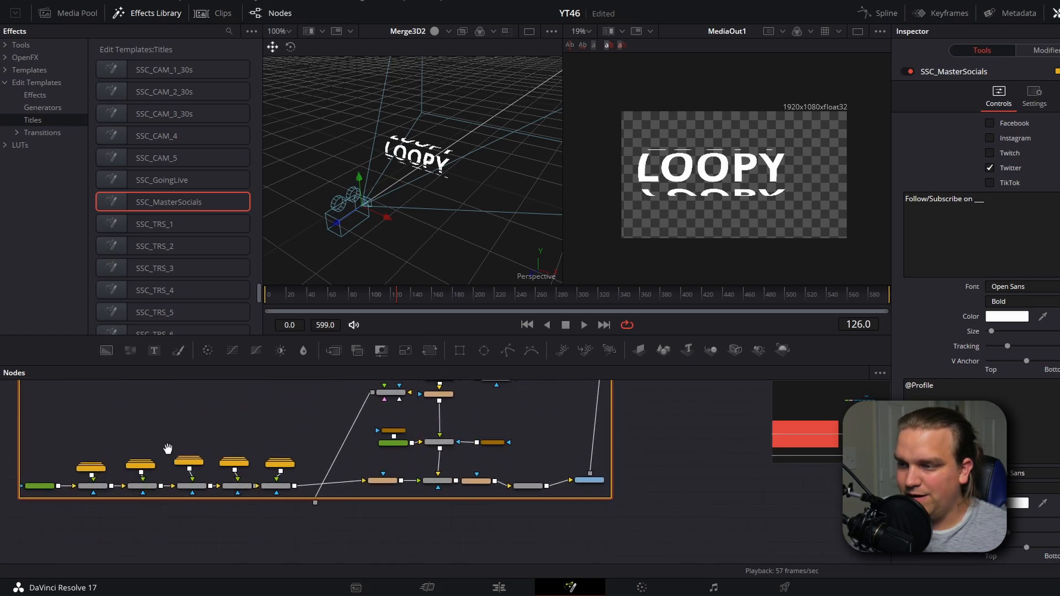
pyautogui.moveTo(168, 449); pyautogui.dragTo(169, 468)
# - Preview each of the five social icon groups inside SSC_MasterSocials, one after another, in the first viewer
pyautogui.click(89, 489)
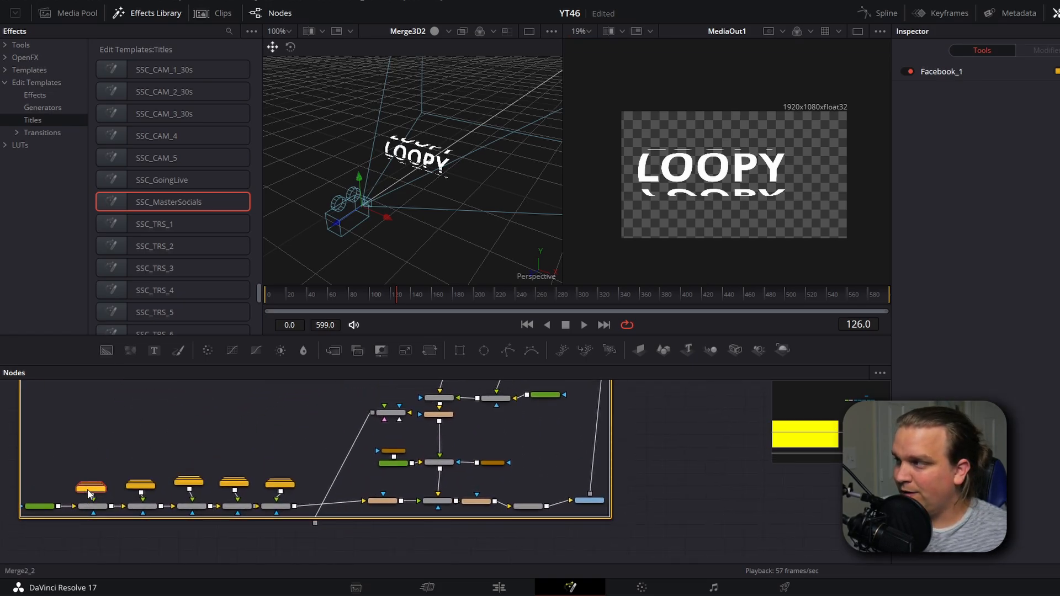
pyautogui.press('1')
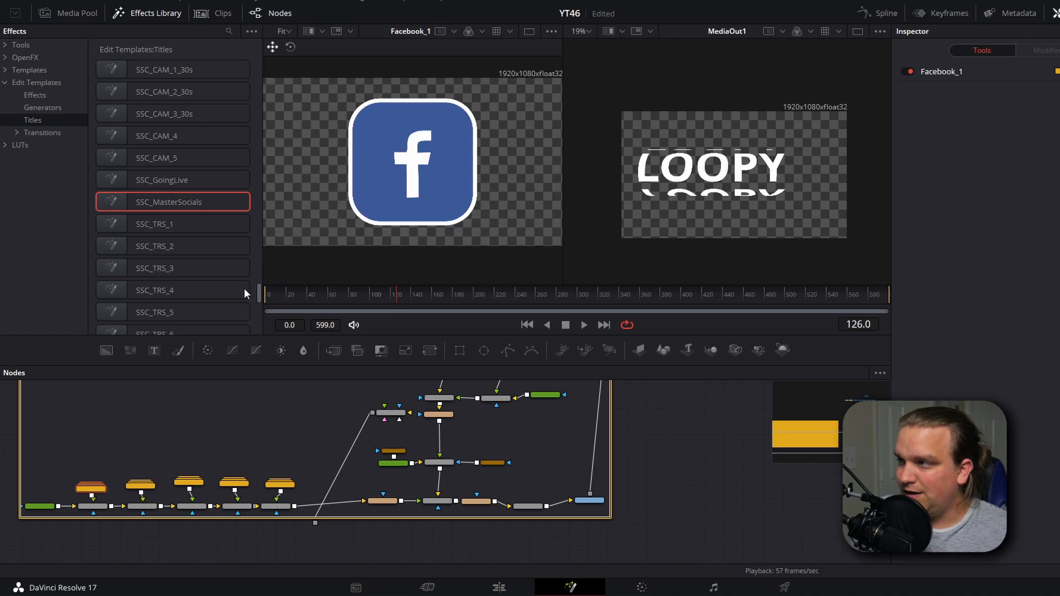
pyautogui.click(142, 487)
pyautogui.press('1')
pyautogui.moveTo(189, 482); pyautogui.dragTo(198, 478)
pyautogui.press('1')
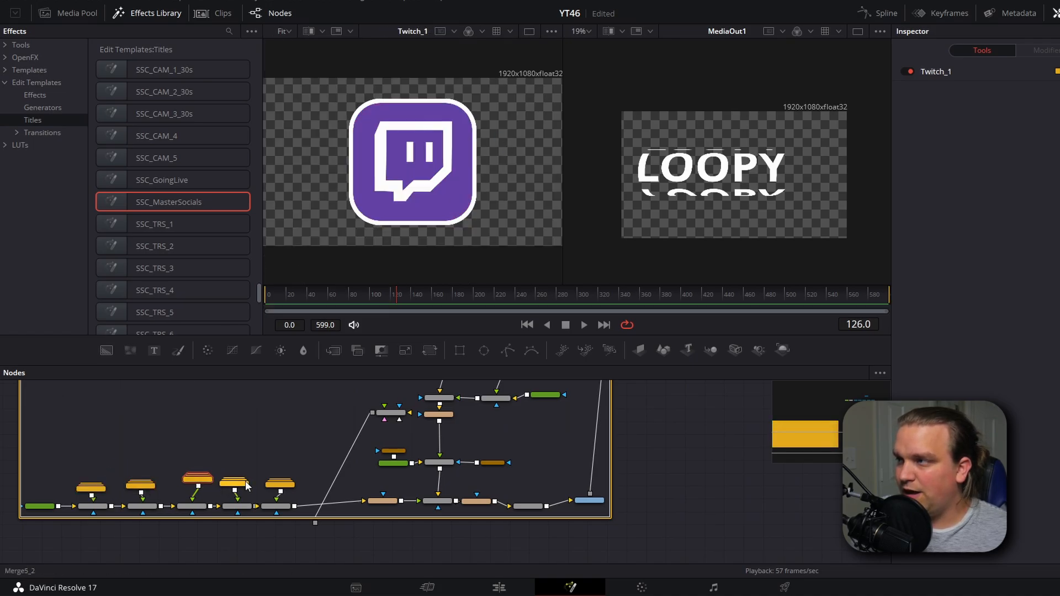
pyautogui.click(235, 485)
pyautogui.press('1')
pyautogui.click(279, 483)
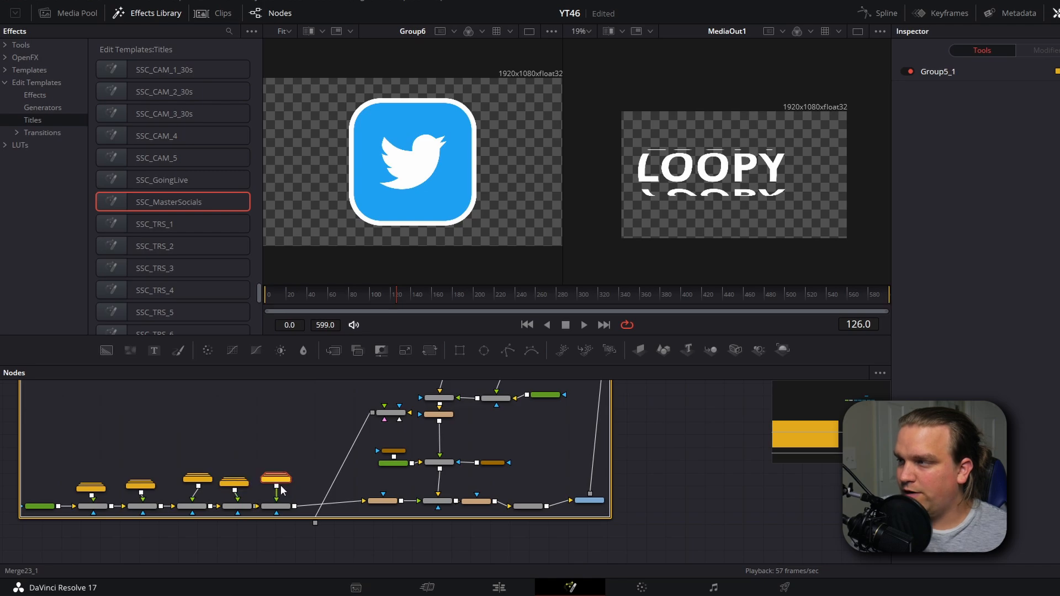
pyautogui.press('1')
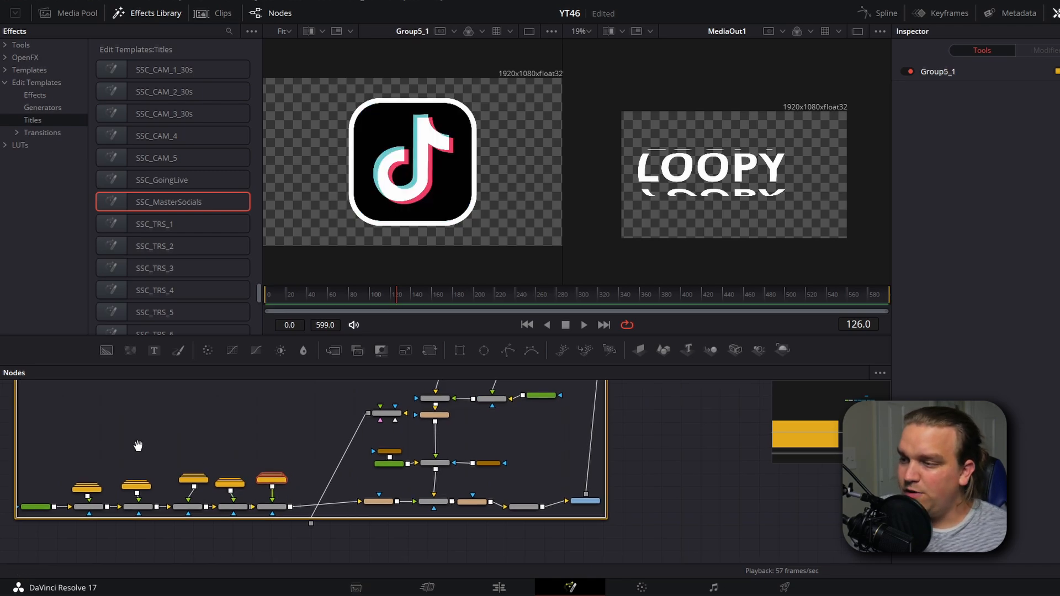
# - Copy the Instagram, Twitch, Twitter and TikTok icon groups and paste them outside the SSC_MasterSocials group
pyautogui.moveTo(122, 460); pyautogui.dragTo(278, 487)
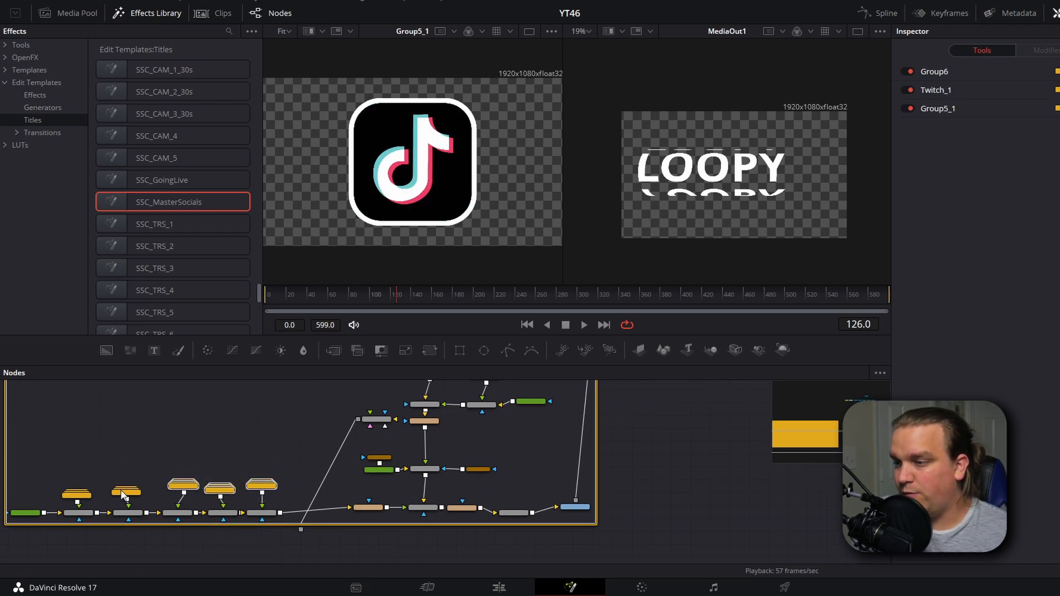
pyautogui.moveTo(127, 491); pyautogui.dragTo(277, 498)
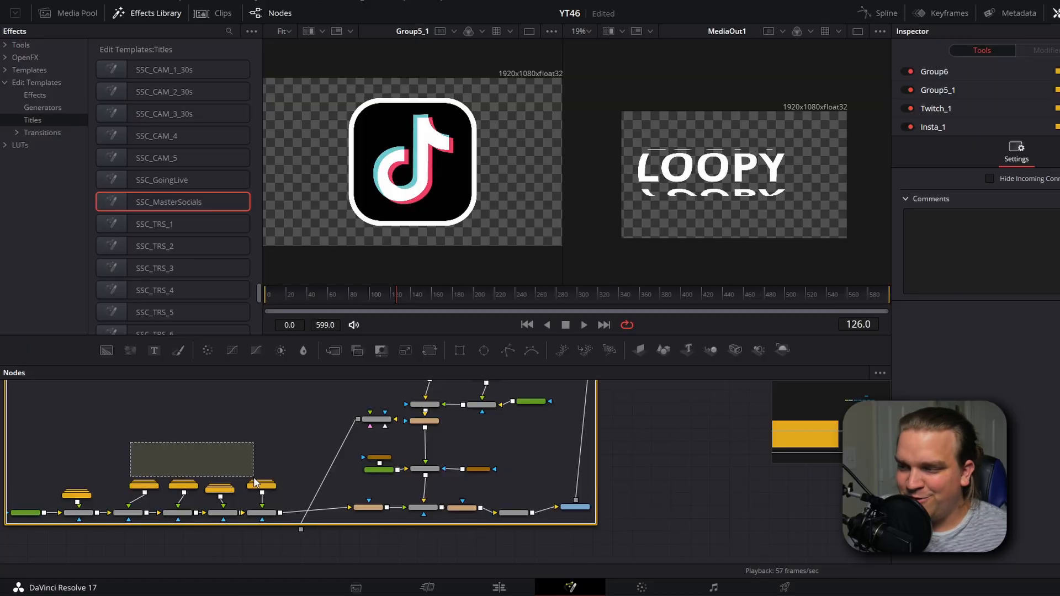
pyautogui.moveTo(255, 483); pyautogui.dragTo(273, 493)
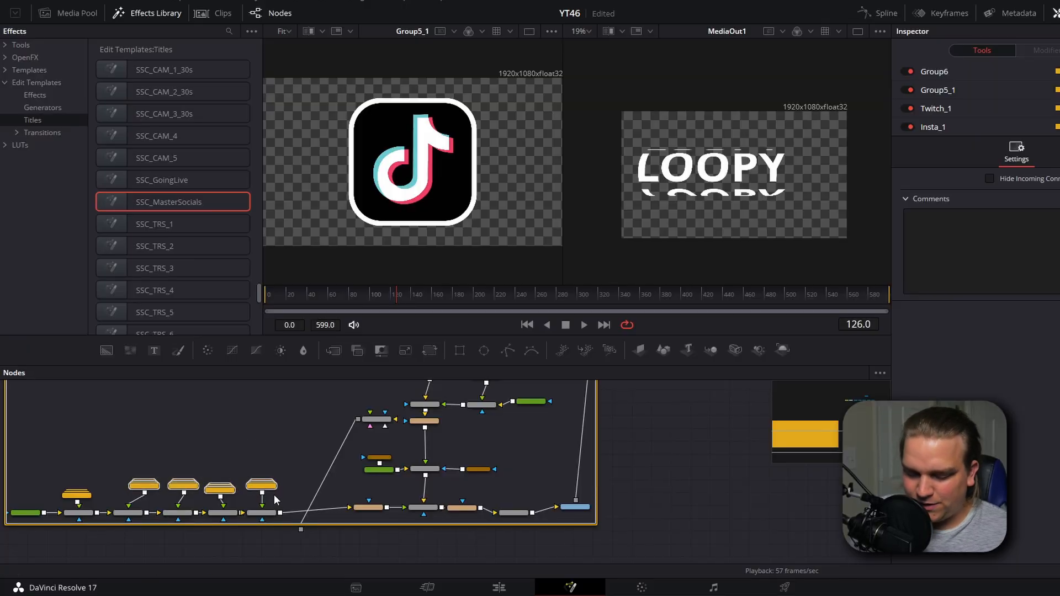
pyautogui.scroll(-6, 372, 436)
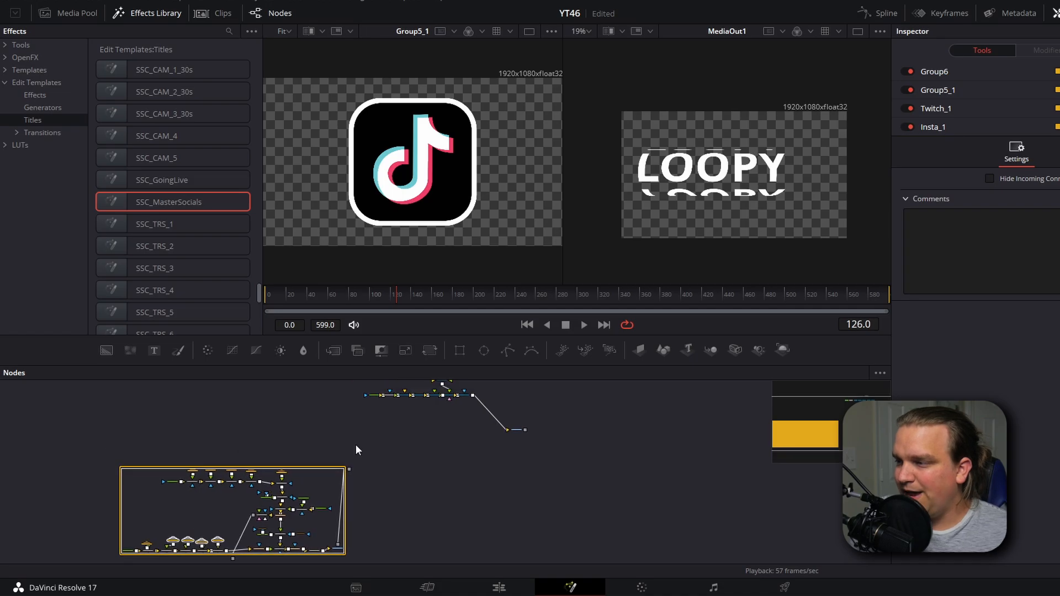
pyautogui.hotkey('ctrl', 'v')
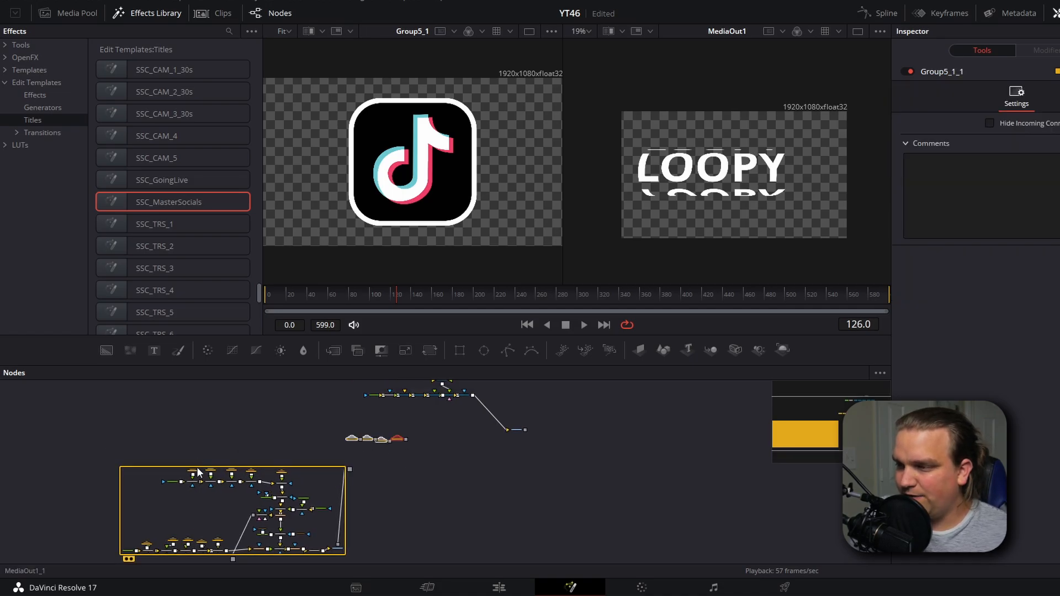
# - Delete the SSC_MasterSocials group, keeping only the pasted icon groups
pyautogui.scroll(4, 189, 467)
pyautogui.click(313, 467)
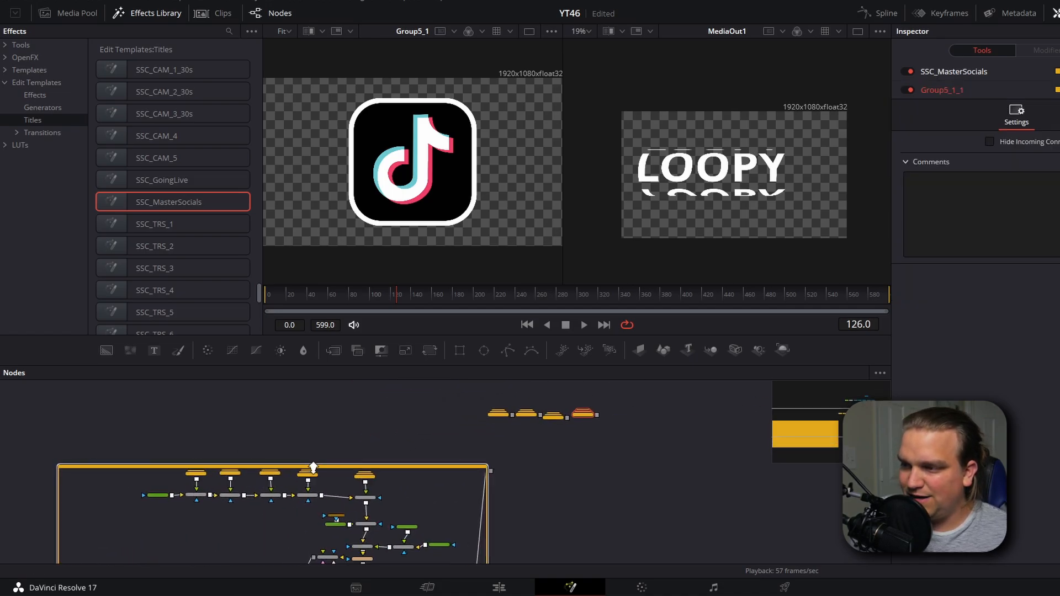
pyautogui.scroll(3, 313, 467)
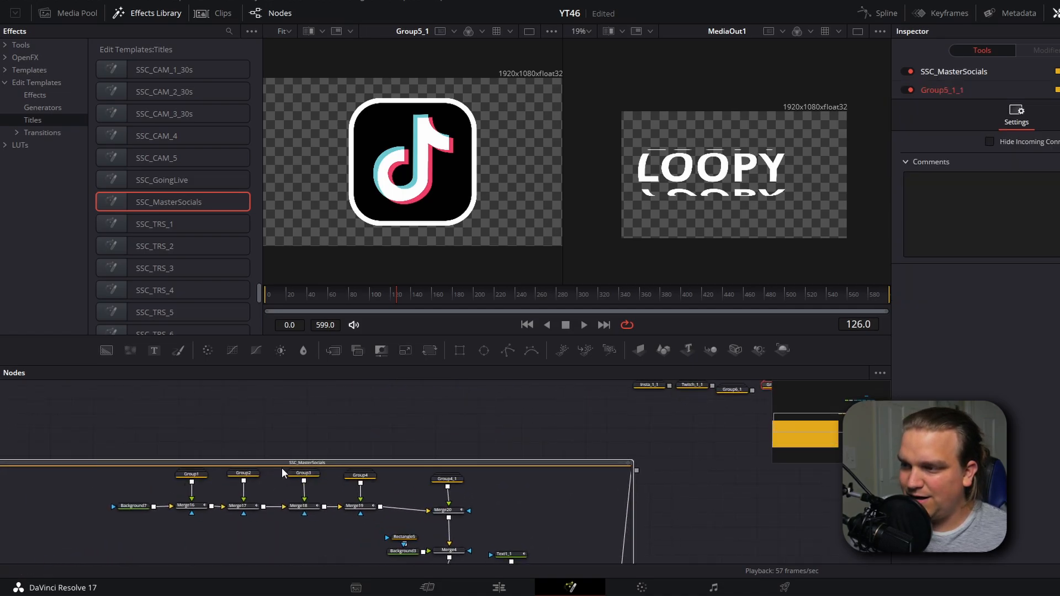
pyautogui.click(278, 465)
pyautogui.press('Delete')
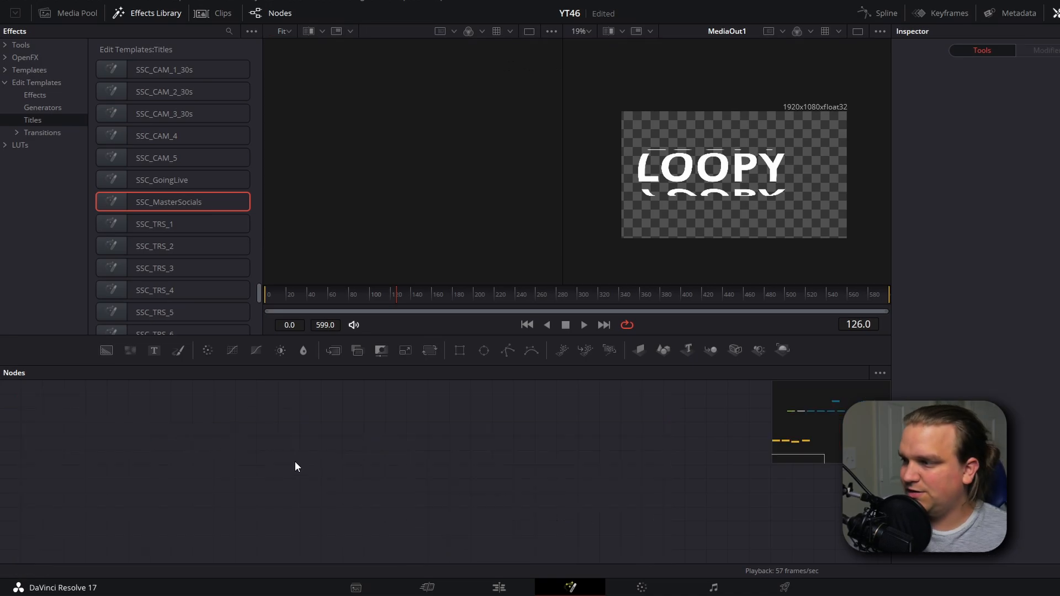
pyautogui.scroll(-3, 318, 473)
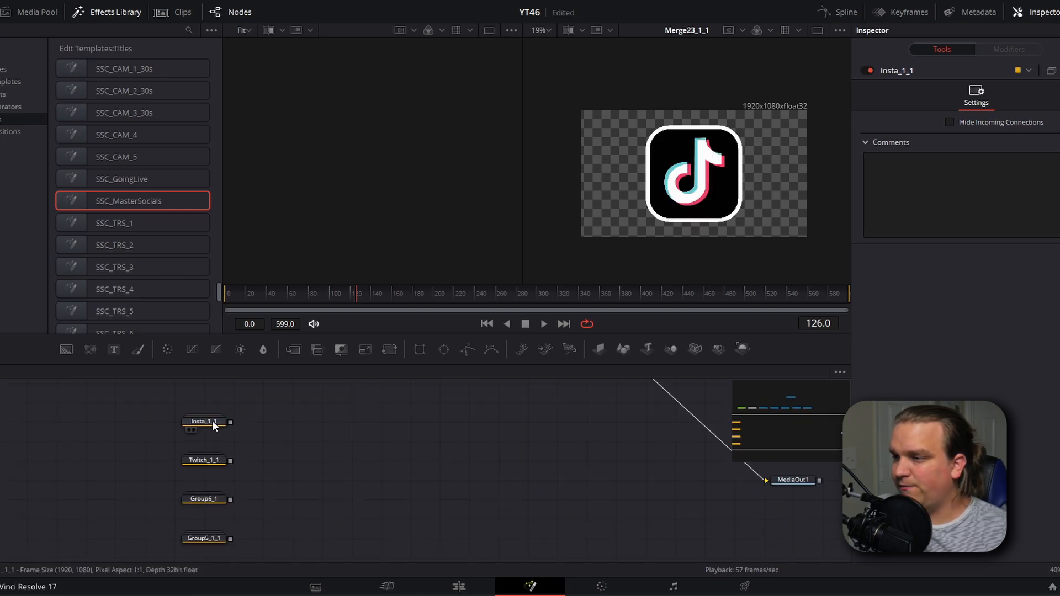
# - Add a Transform to Insta_1_1, view it in both viewers, set its size to 0.32 and raise the icon to about Y 0.866
pyautogui.hotkey('shift', 'space')
pyautogui.write('mergtrans')
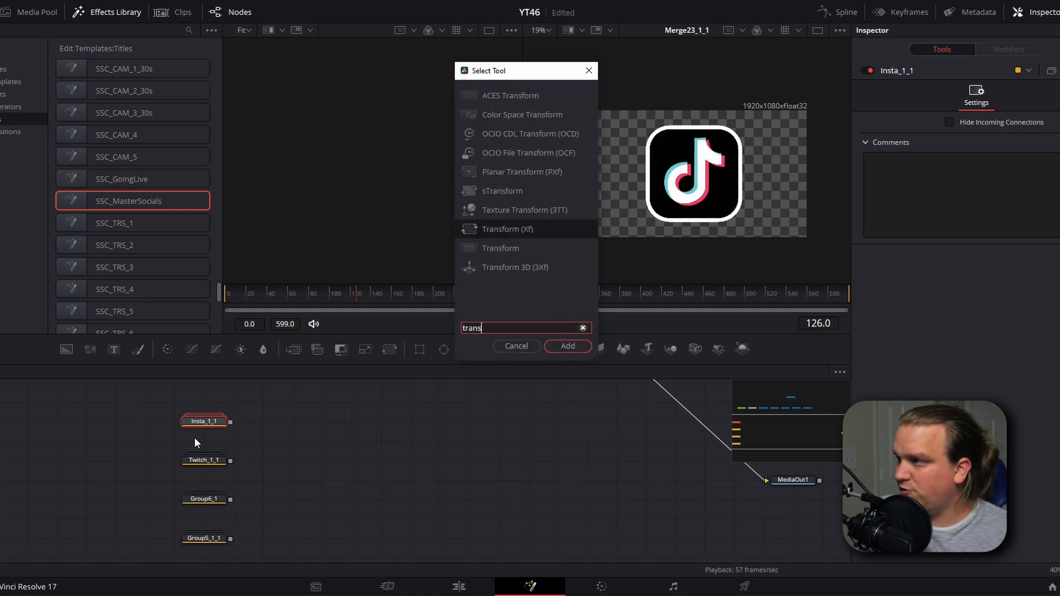
pyautogui.press('Return')
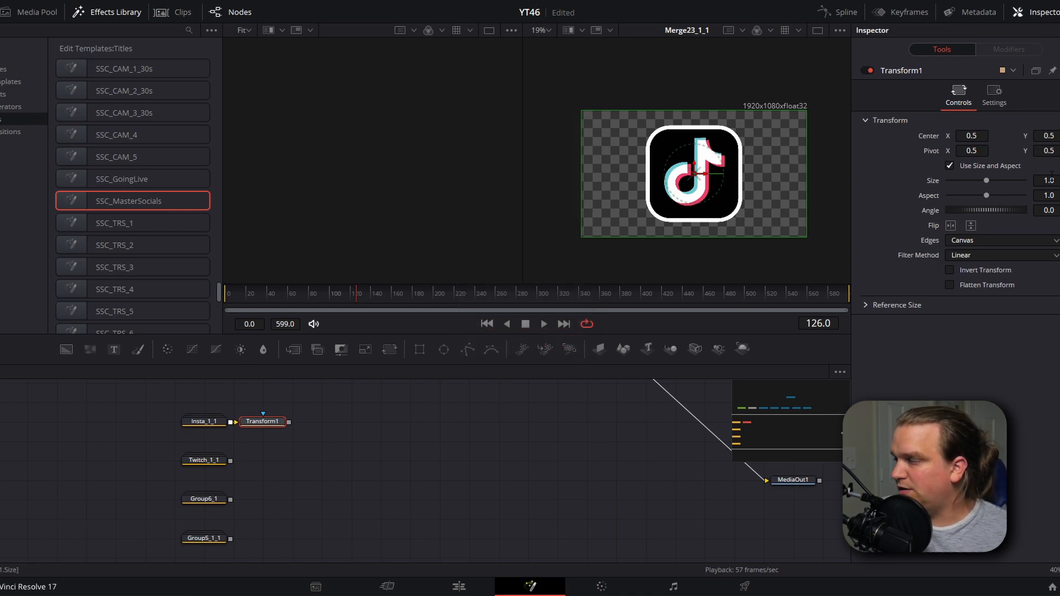
pyautogui.moveTo(1052, 177)
pyautogui.mouseDown()
pyautogui.moveTo(1052, 194)
pyautogui.moveTo(1043, 181)
pyautogui.moveTo(705, 170)
pyautogui.moveTo(701, 125)
pyautogui.moveTo(1059, 181)
pyautogui.mouseUp()
pyautogui.press('1')
pyautogui.press('2')
pyautogui.moveTo(706, 129); pyautogui.dragTo(706, 127)
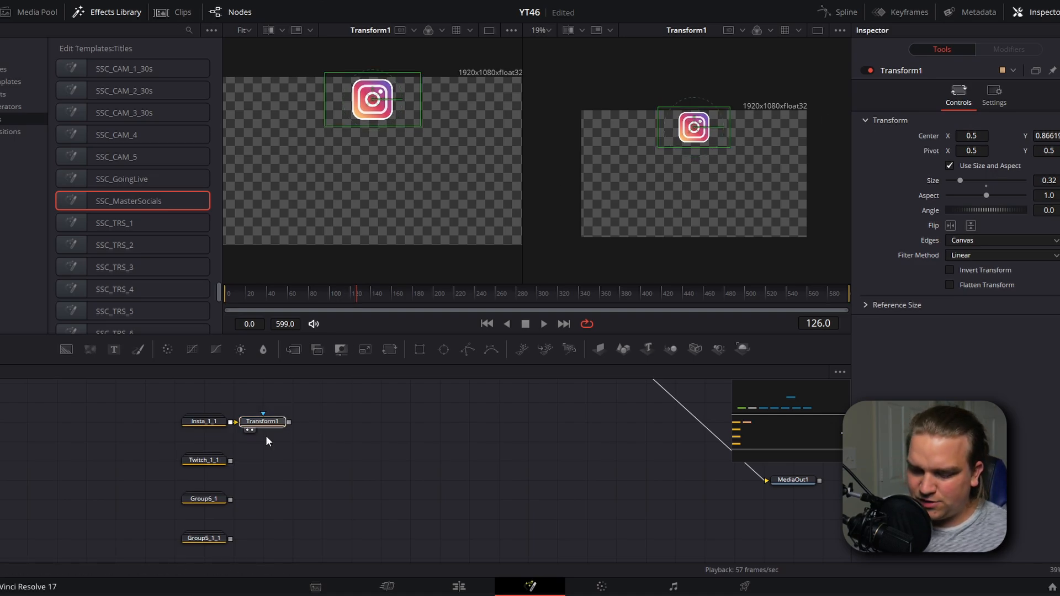
# - Paste a copy of the Transform after Twitch_1_1, view it and place the Twitch icon below Instagram at about Y 0.636
pyautogui.click(204, 463)
pyautogui.hotkey('ctrl', 'v')
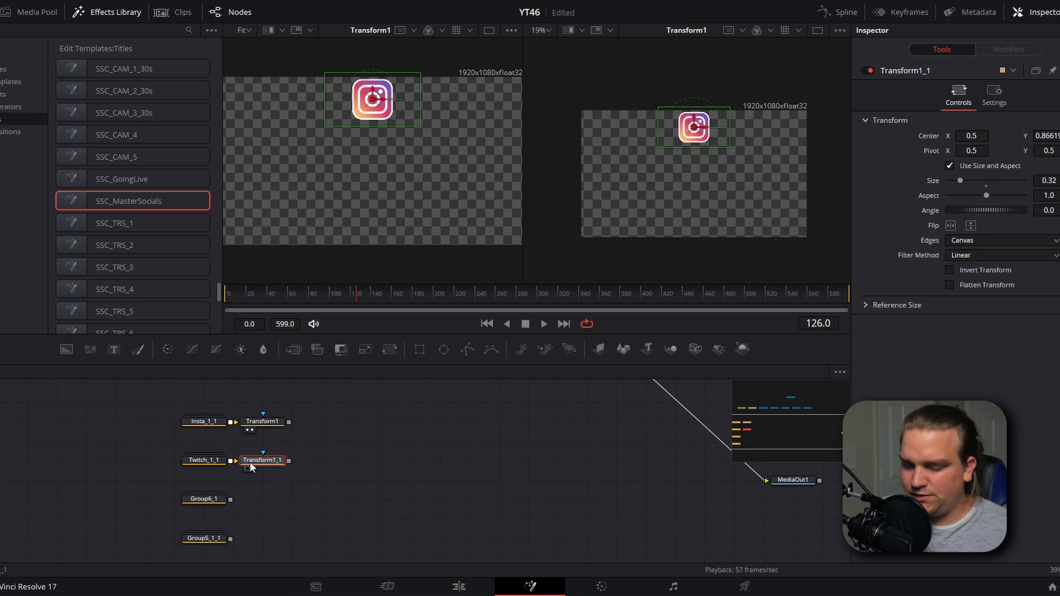
pyautogui.press('2')
pyautogui.moveTo(695, 124); pyautogui.dragTo(695, 154)
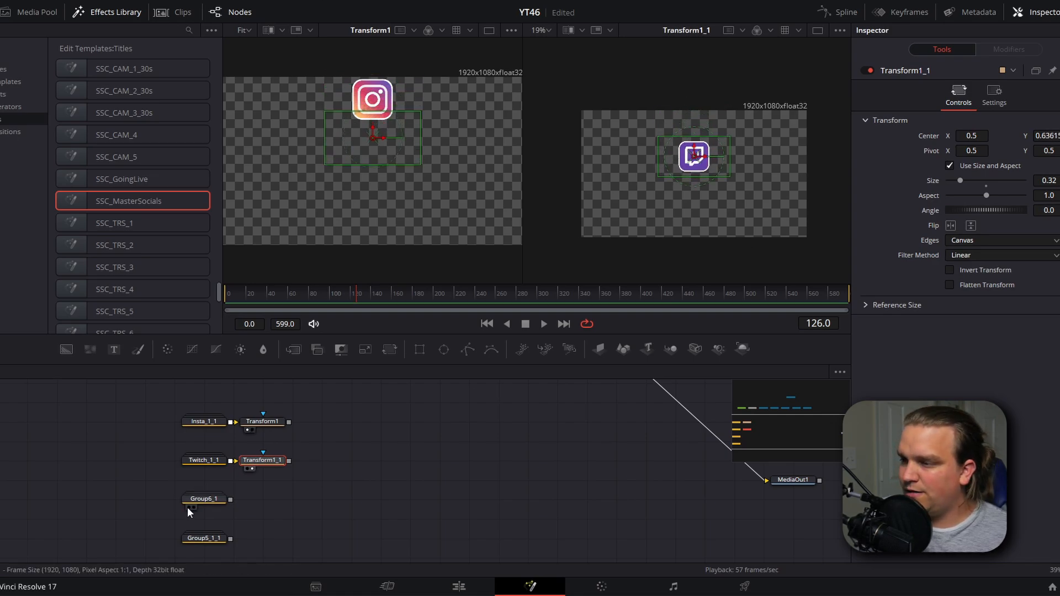
# - Paste a copy of the Transform after Group6_1, view it and place the Twitter icon below Twitch at about Y 0.378
pyautogui.moveTo(188, 507); pyautogui.dragTo(177, 480)
pyautogui.click(193, 471)
pyautogui.hotkey('ctrl', 'v')
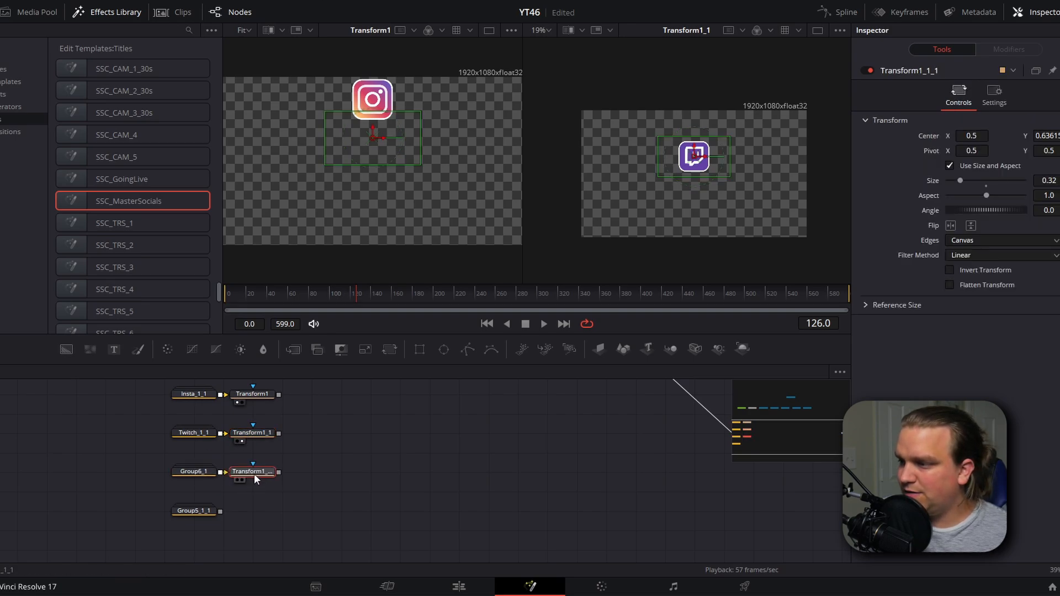
pyautogui.press('2')
pyautogui.moveTo(694, 152); pyautogui.dragTo(694, 185)
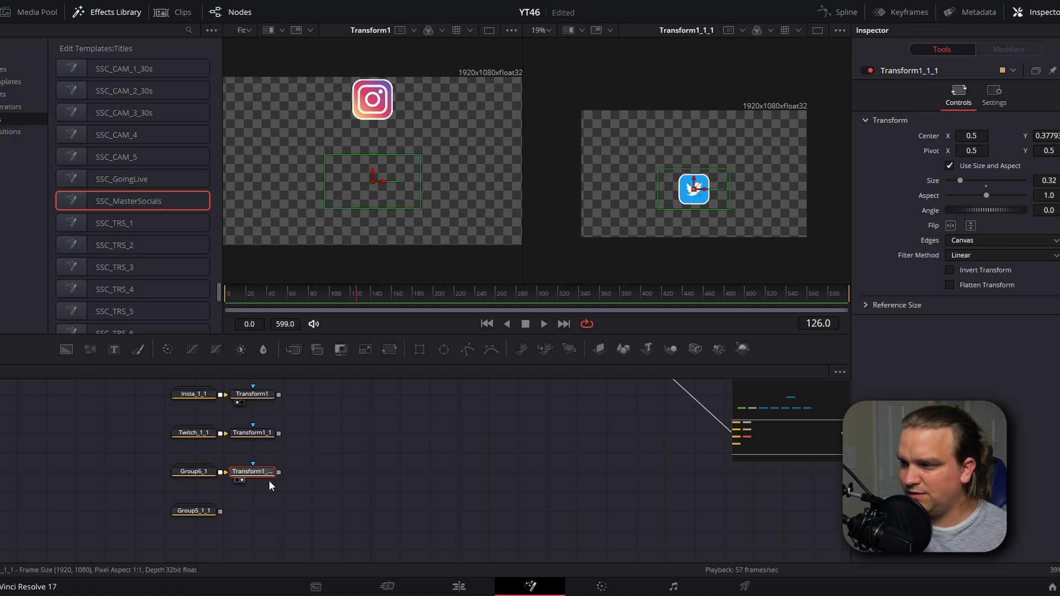
# - Paste a copy of the Transform after Group5_1_1, view it and place the TikTok icon below Twitter at about Y 0.157
pyautogui.click(206, 513)
pyautogui.hotkey('ctrl', 'v')
pyautogui.press('2')
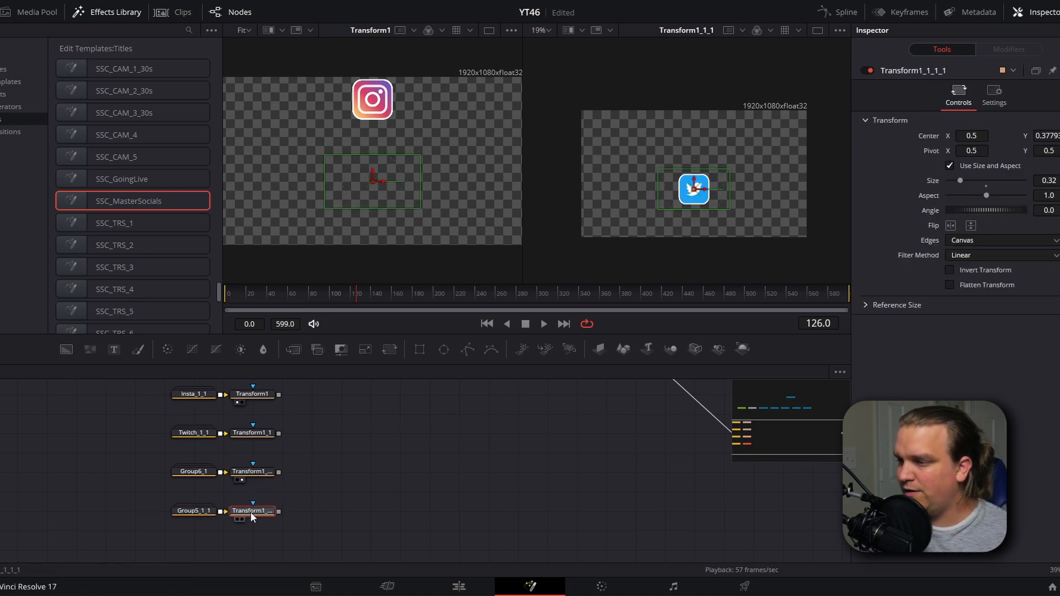
pyautogui.moveTo(695, 184); pyautogui.dragTo(695, 217)
pyautogui.scroll(-2, 304, 452)
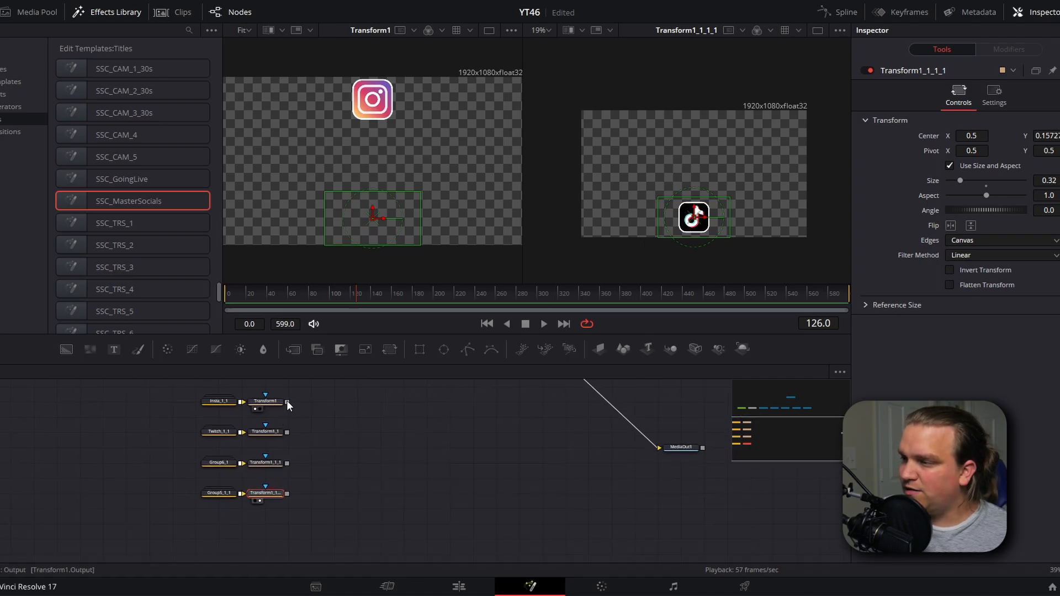
# - Merge the four transformed icons through three chained Merge nodes and show Merge3 in the second viewer
pyautogui.moveTo(287, 433); pyautogui.dragTo(288, 494)
pyautogui.click(306, 500)
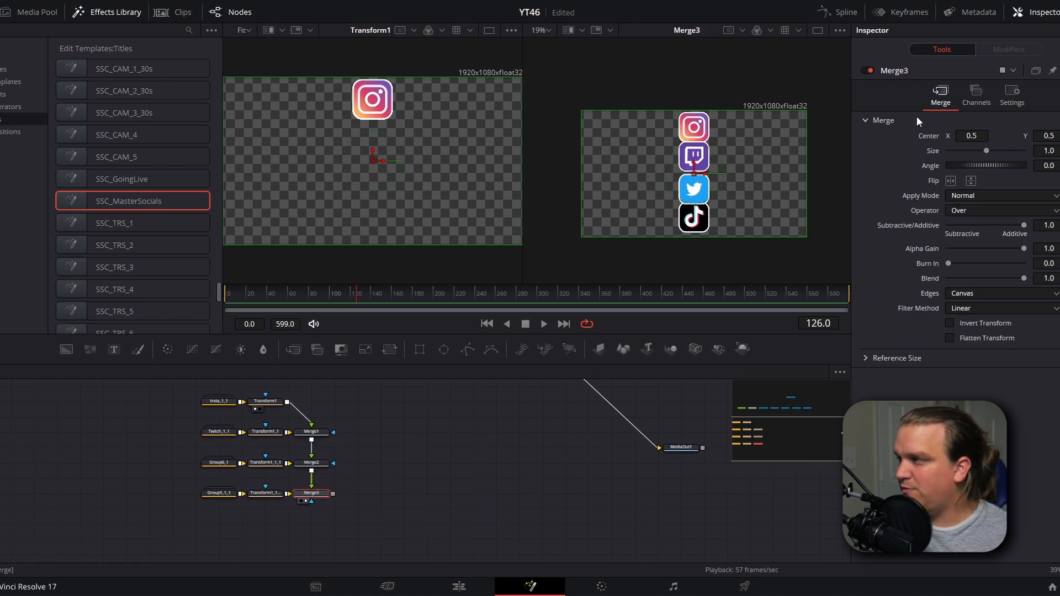
# - Set the Size of all four icon Transform nodes to 0.285
pyautogui.scroll(3, 598, 225)
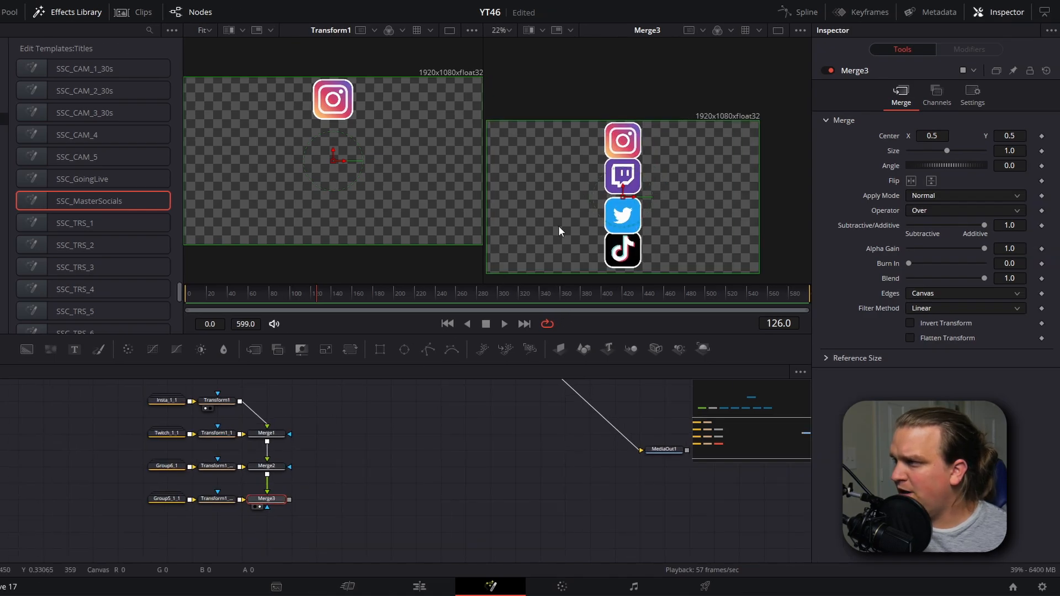
pyautogui.click(216, 401)
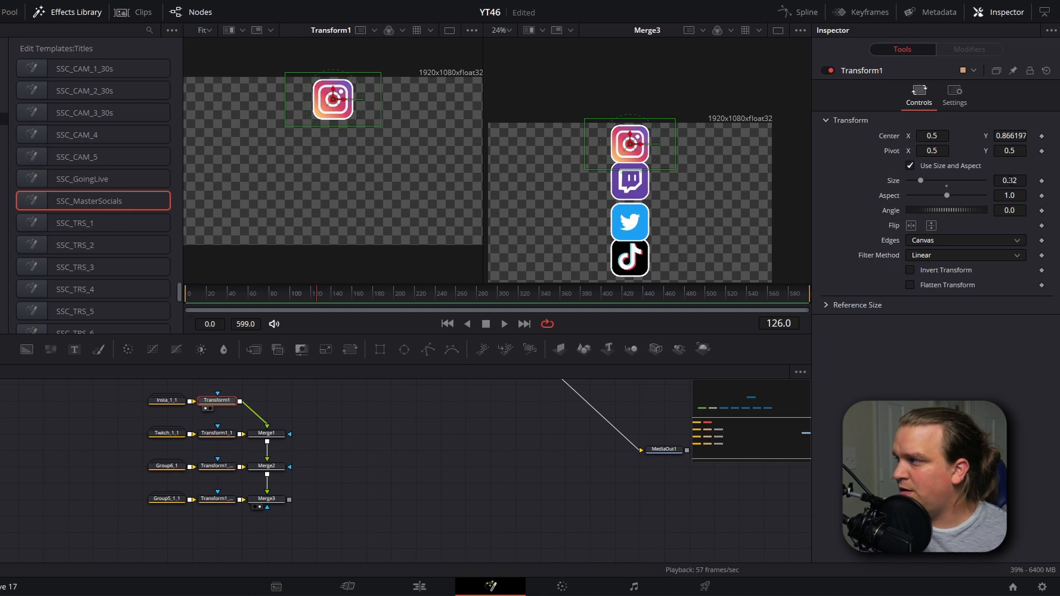
pyautogui.moveTo(1011, 180); pyautogui.dragTo(991, 181)
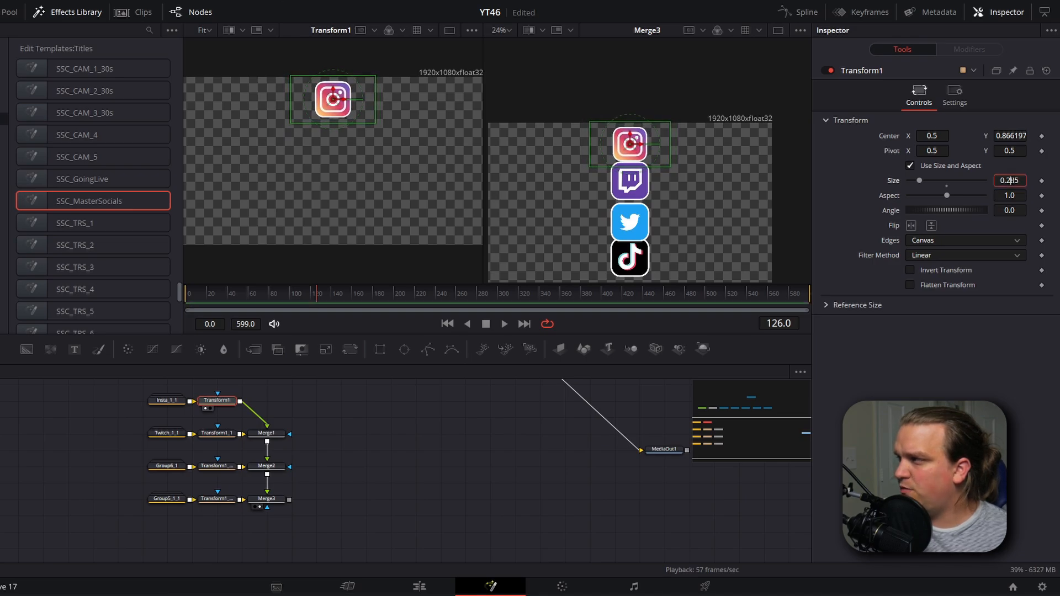
pyautogui.click(217, 434)
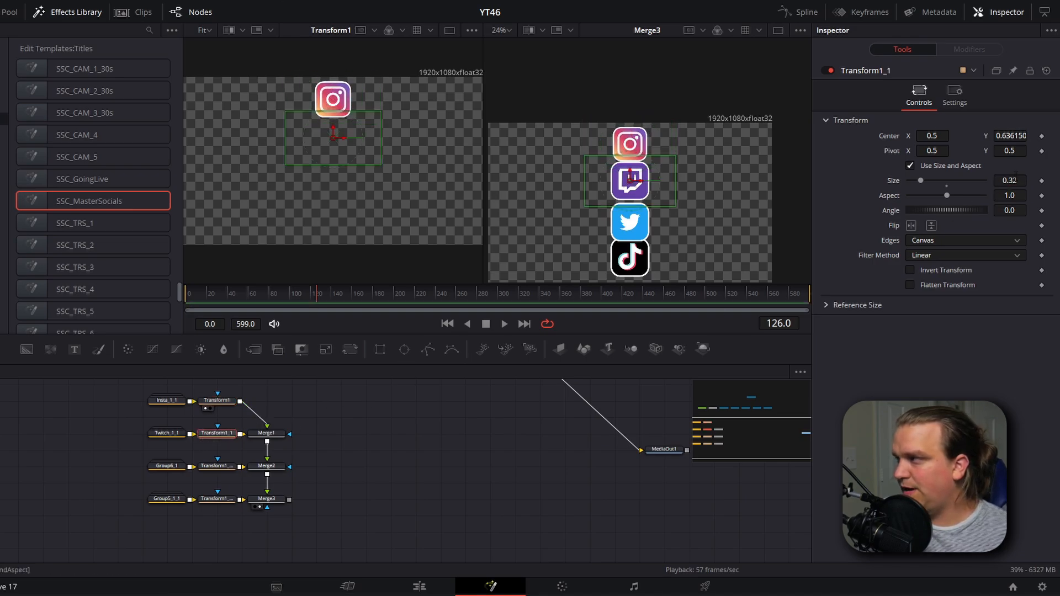
pyautogui.click(217, 466)
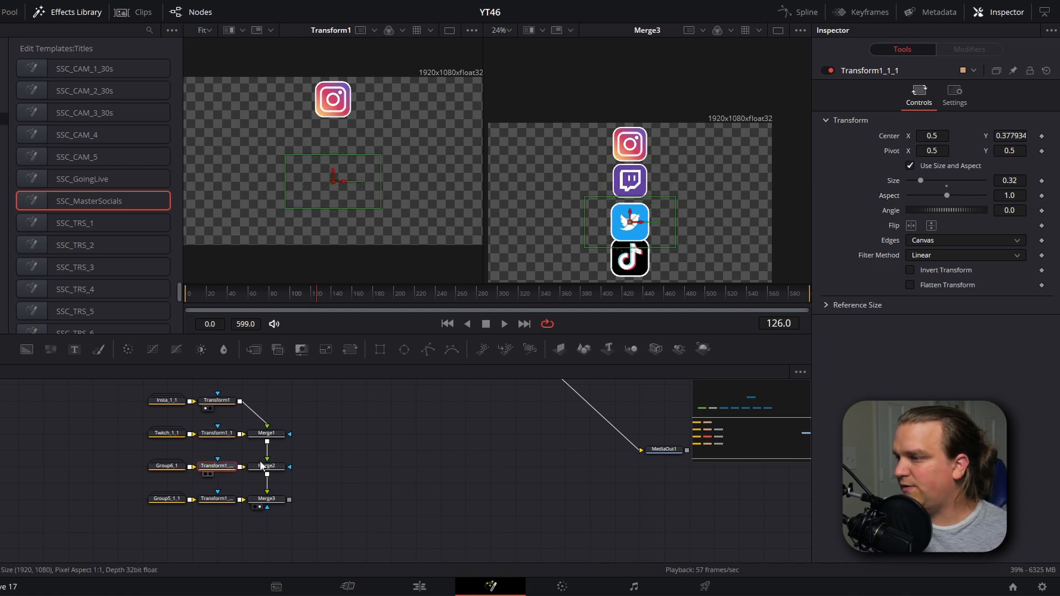
pyautogui.click(216, 499)
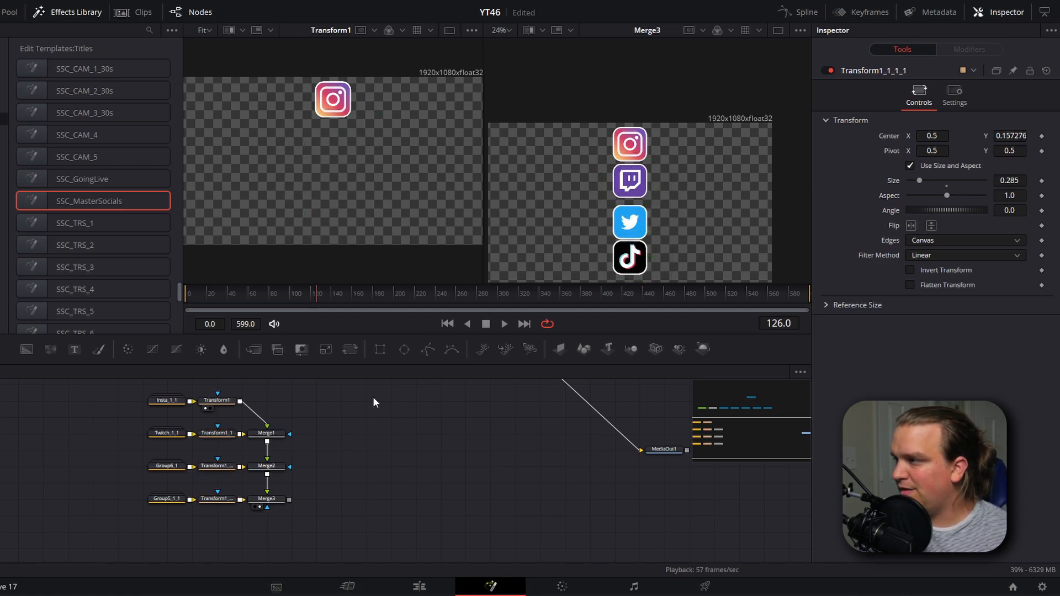
pyautogui.moveTo(367, 422); pyautogui.dragTo(355, 435)
pyautogui.scroll(1, 362, 436)
# - Even out the vertical gaps between the icons, nudging Instagram up and placing Twitch at about Y 0.642
pyautogui.click(247, 519)
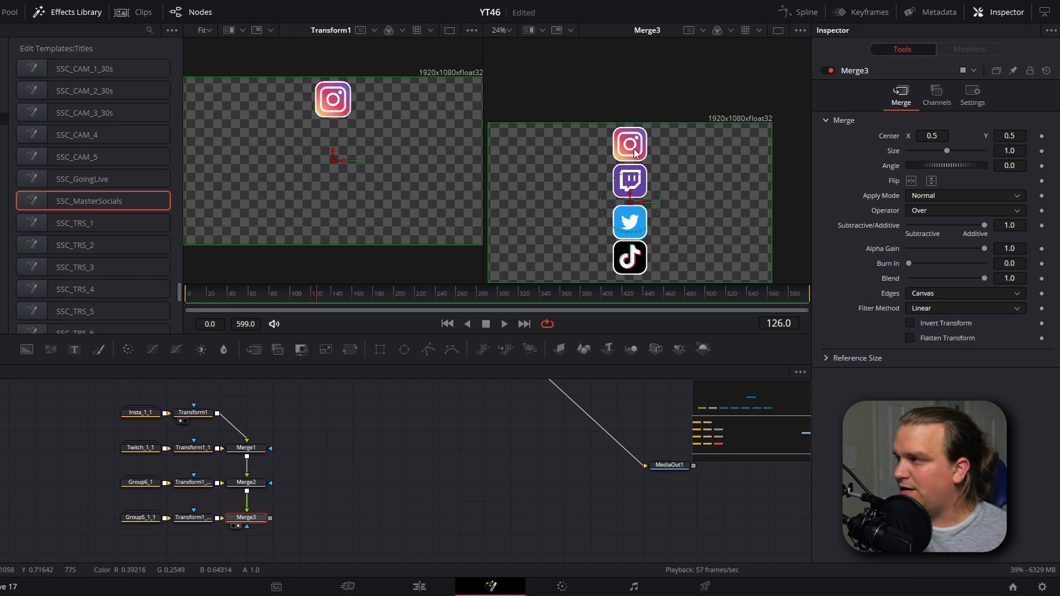
pyautogui.click(194, 412)
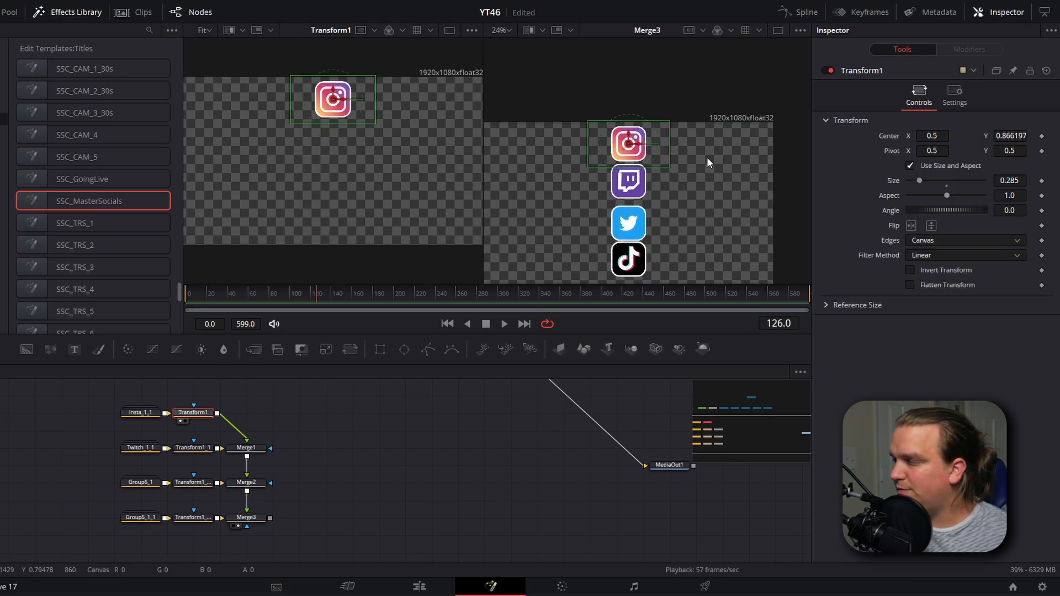
pyautogui.scroll(1, 707, 157)
pyautogui.moveTo(617, 136); pyautogui.dragTo(617, 135)
pyautogui.click(215, 449)
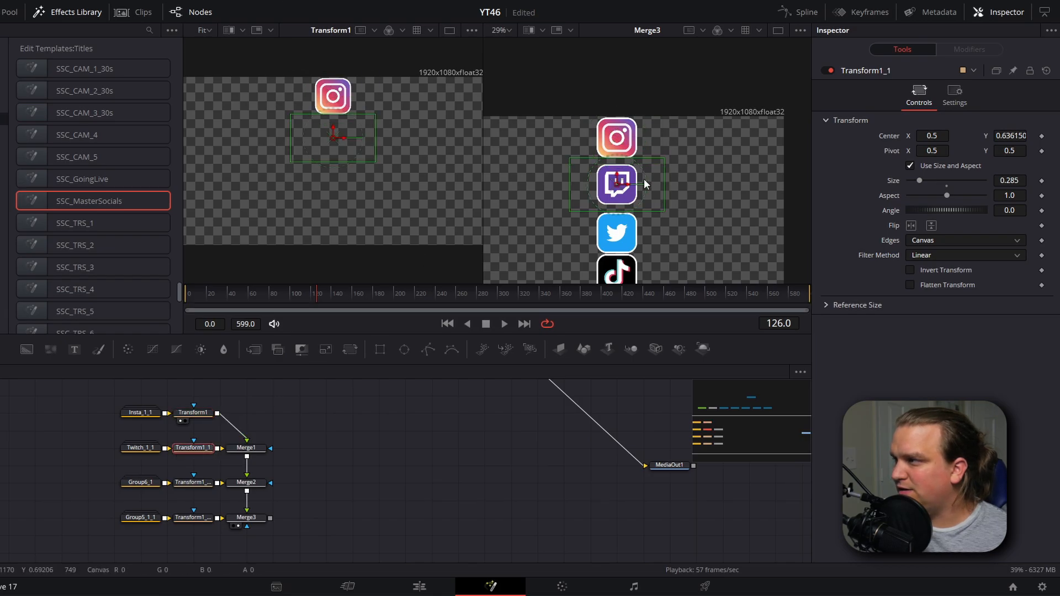
pyautogui.scroll(-2, 403, 480)
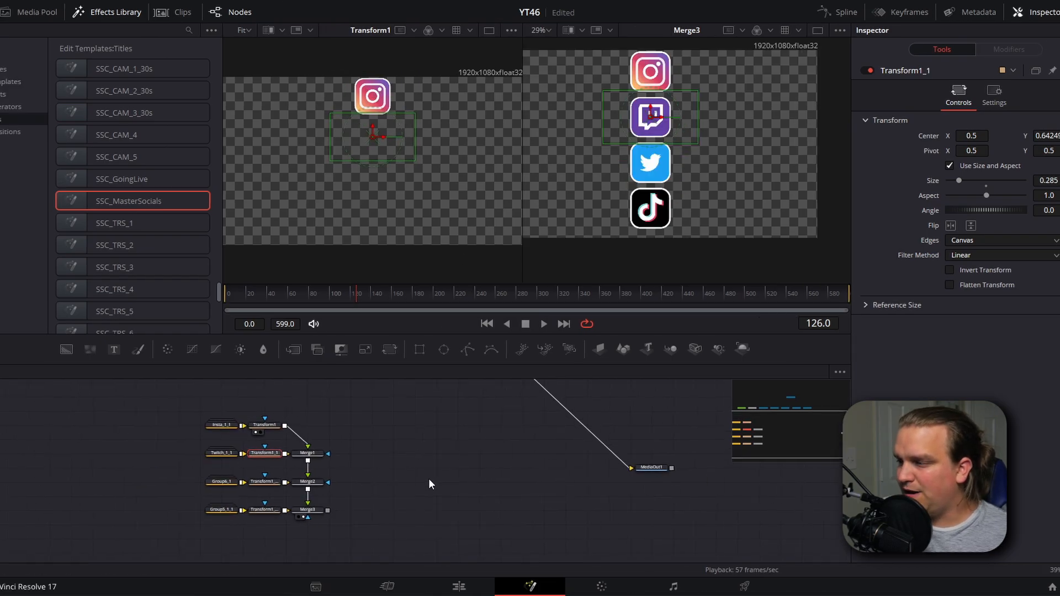
# - Copy the ImagePlane3D1, Bender3D1 and Merge3D1 nodes from the LOOPY text chain
pyautogui.moveTo(429, 480); pyautogui.dragTo(331, 504)
pyautogui.scroll(-2, 316, 505)
pyautogui.scroll(3, 315, 505)
pyautogui.moveTo(258, 436); pyautogui.dragTo(293, 469)
pyautogui.click(212, 429)
pyautogui.hotkey('ctrl', 'c')
pyautogui.moveTo(221, 442); pyautogui.dragTo(218, 406)
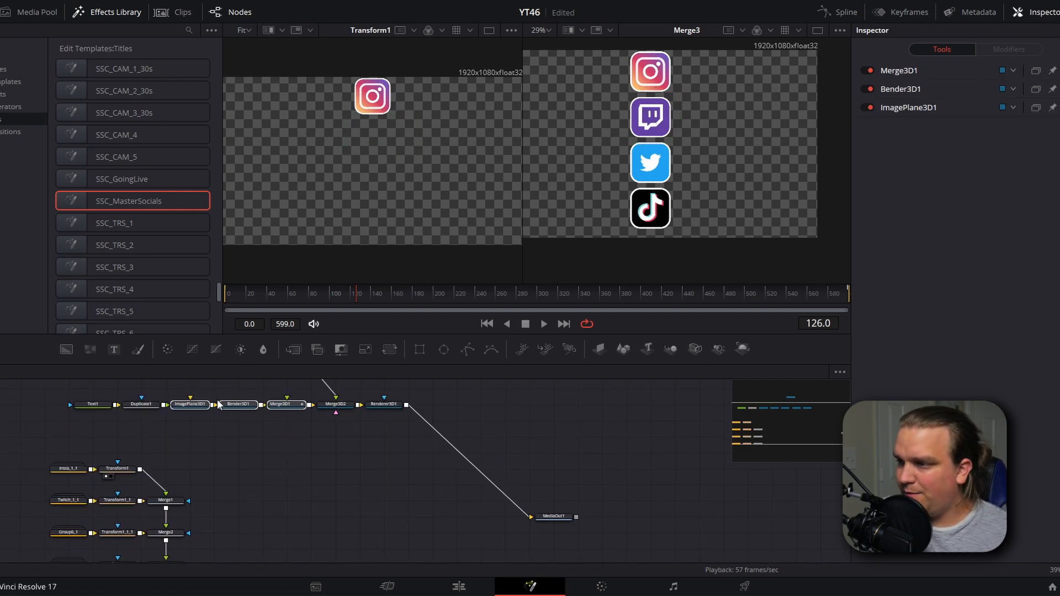
# - Paste the copied 3D nodes after Merge3 and shift them away from it to leave a gap
pyautogui.moveTo(259, 497); pyautogui.dragTo(207, 391)
pyautogui.click(113, 459)
pyautogui.hotkey('ctrl', 'v')
pyautogui.moveTo(162, 449); pyautogui.dragTo(186, 452)
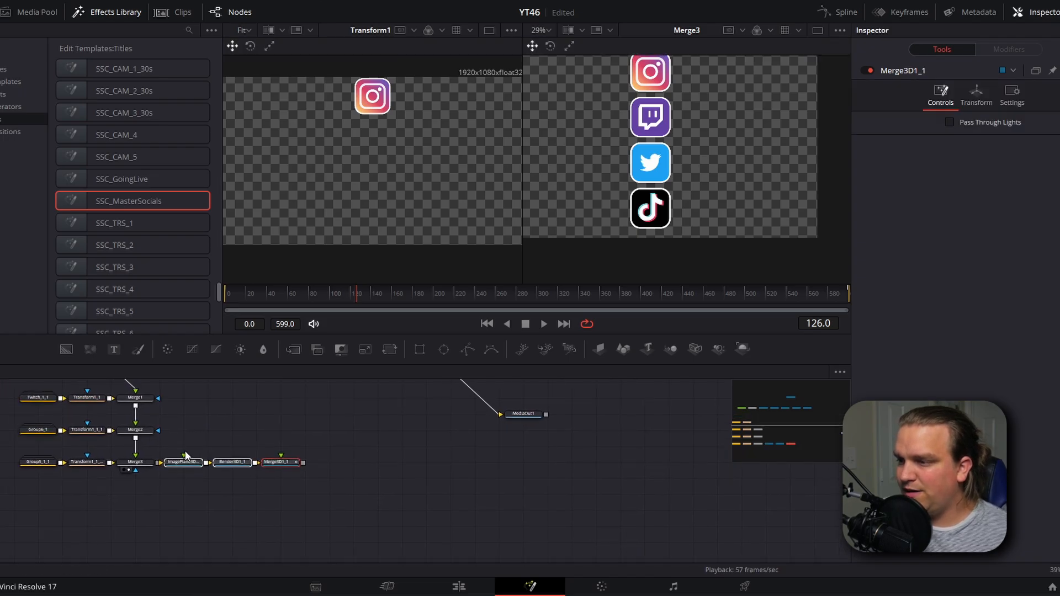
pyautogui.moveTo(199, 466); pyautogui.dragTo(224, 466)
pyautogui.moveTo(157, 463); pyautogui.dragTo(195, 462)
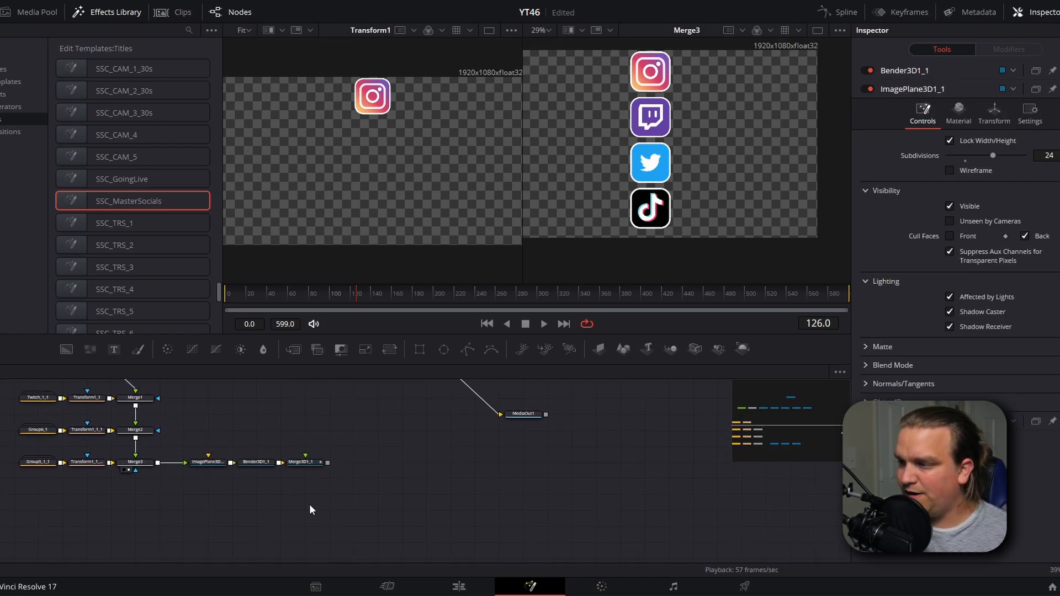
# - Show Merge3D1_1 in the second viewer and scrub the timeline to check the rotating icon cylinder
pyautogui.moveTo(309, 504); pyautogui.dragTo(306, 470)
pyautogui.click(301, 462)
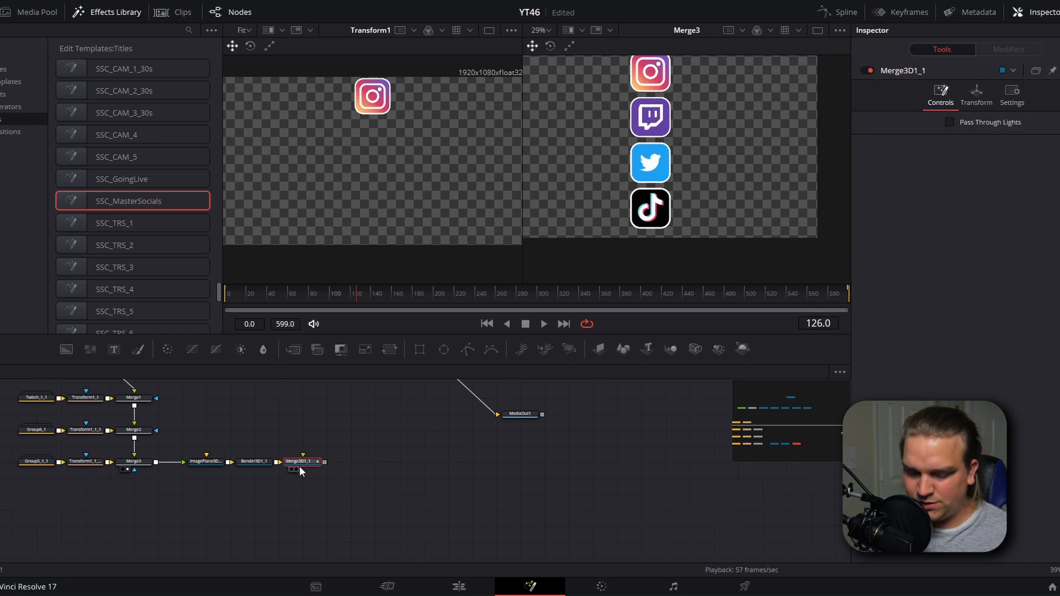
pyautogui.press('2')
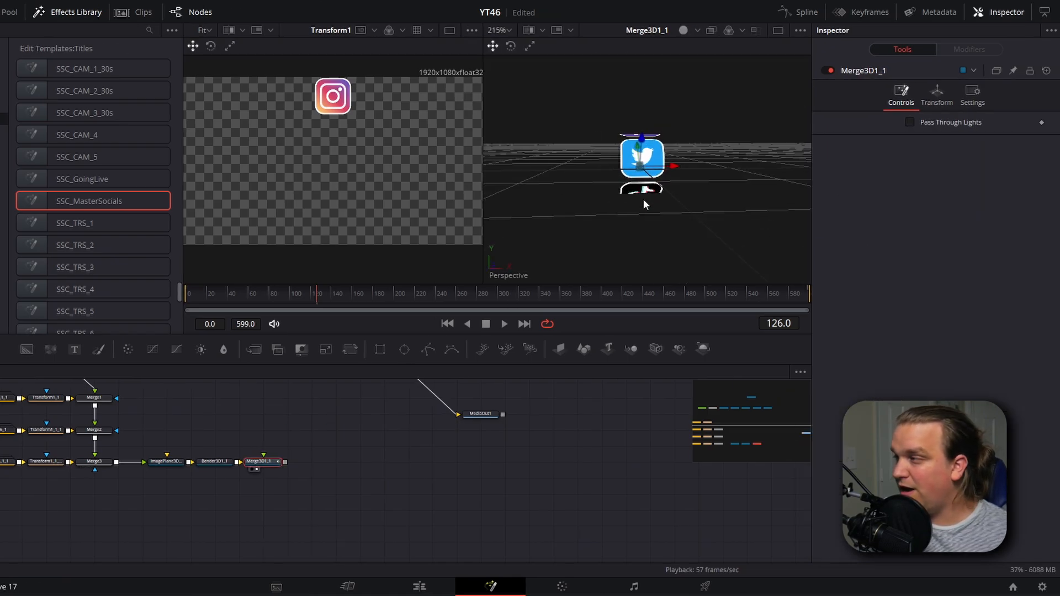
pyautogui.moveTo(623, 230); pyautogui.dragTo(645, 224)
pyautogui.rightClick(645, 223)
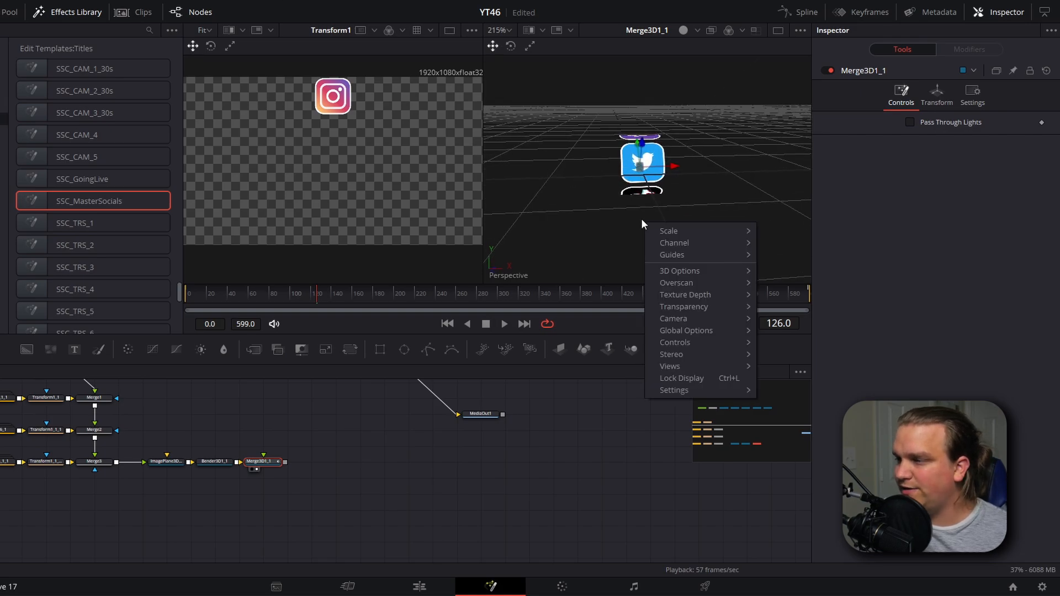
pyautogui.click(299, 418)
pyautogui.moveTo(200, 294); pyautogui.dragTo(434, 280)
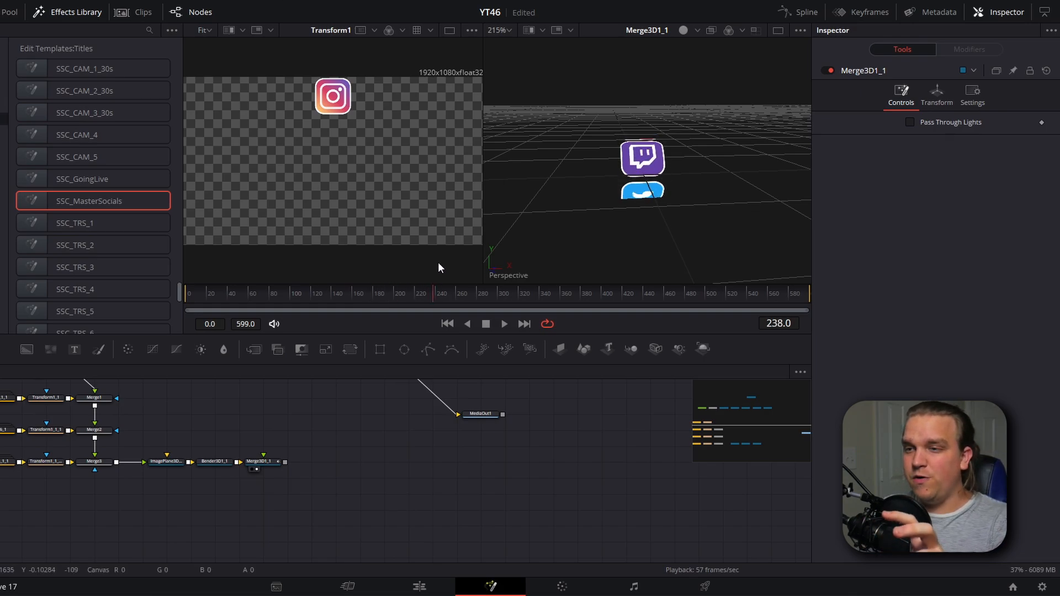
# - Reverse the icon cylinder's spin by subtracting 720 from Merge3D1_1's X rotation at frame 599, and scrub to check it
pyautogui.click(275, 464)
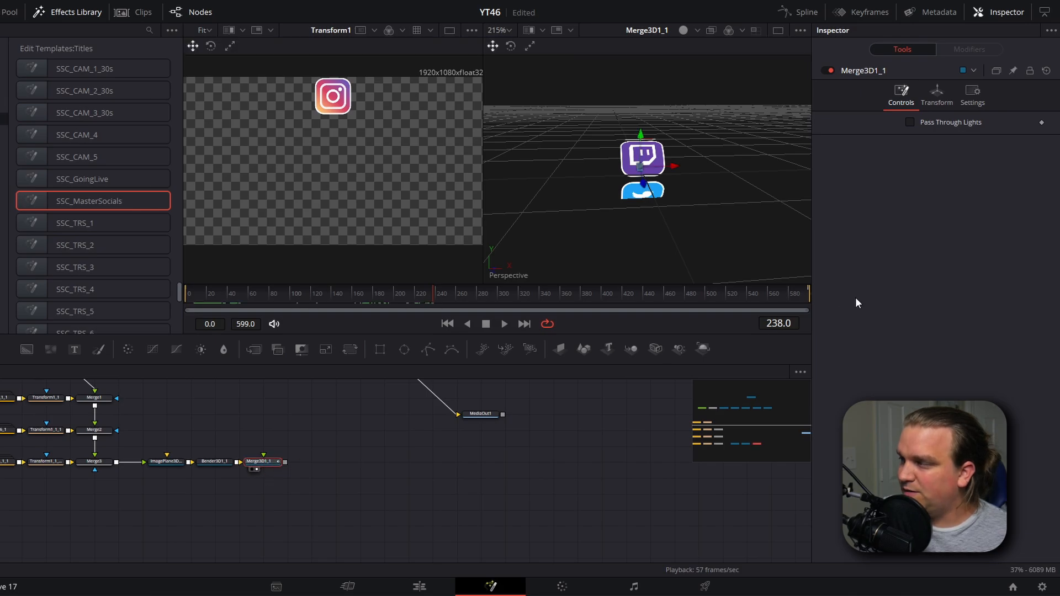
pyautogui.click(808, 295)
pyautogui.click(935, 98)
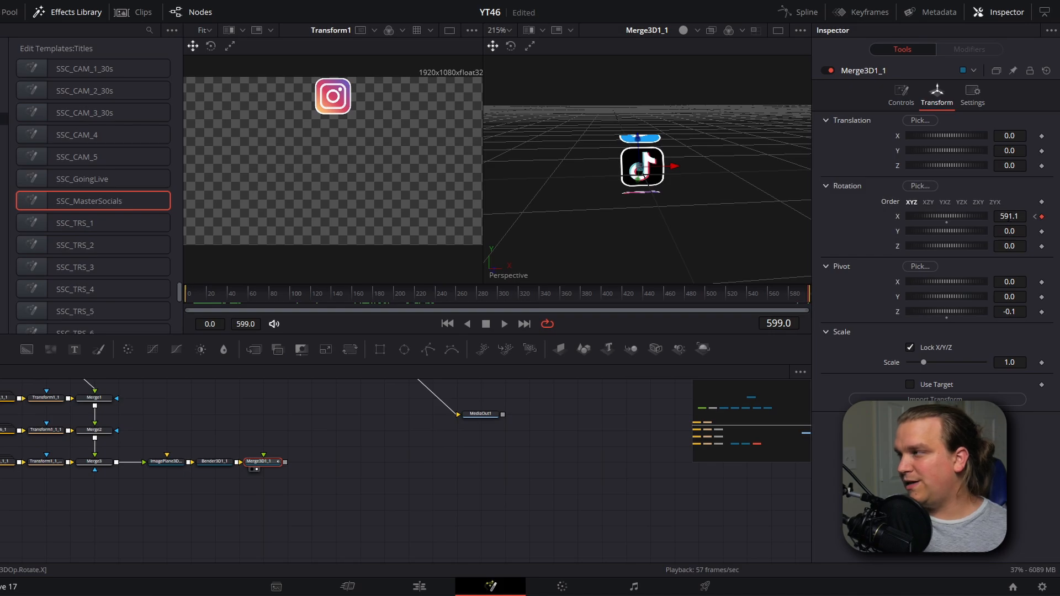
pyautogui.moveTo(651, 237); pyautogui.dragTo(642, 210)
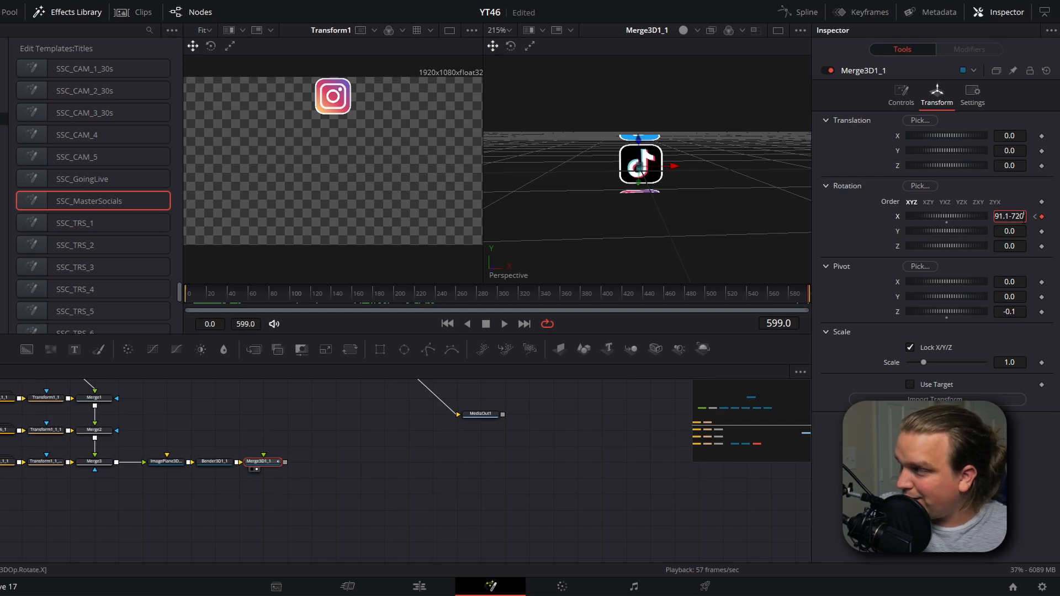
pyautogui.click(188, 293)
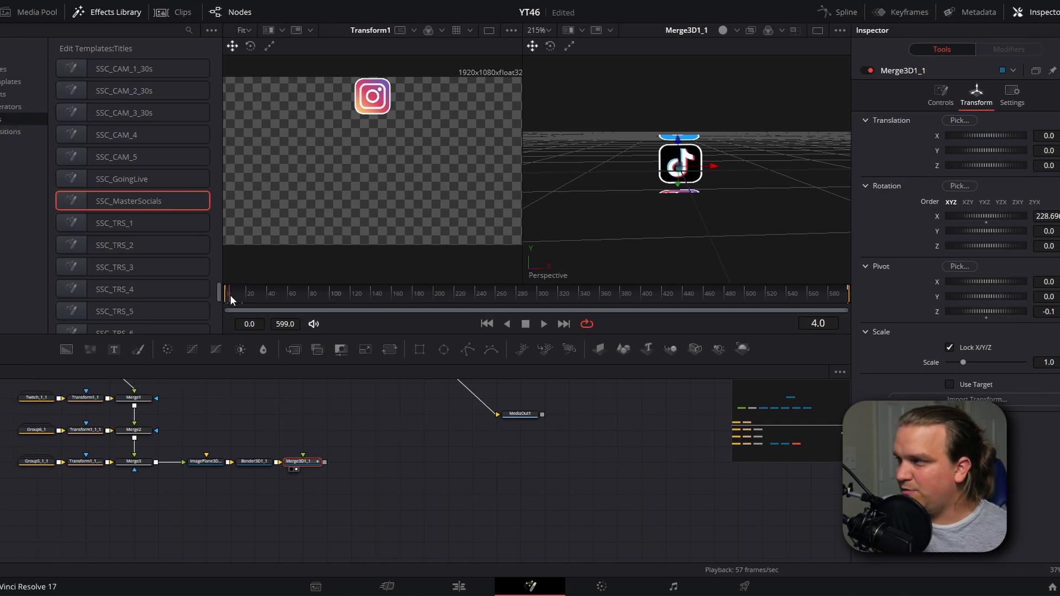
pyautogui.moveTo(230, 295); pyautogui.dragTo(688, 316)
# - Connect Merge3D1_1 to Merge3D2 and show Merge3D2 in the second viewer
pyautogui.moveTo(473, 482); pyautogui.dragTo(443, 538)
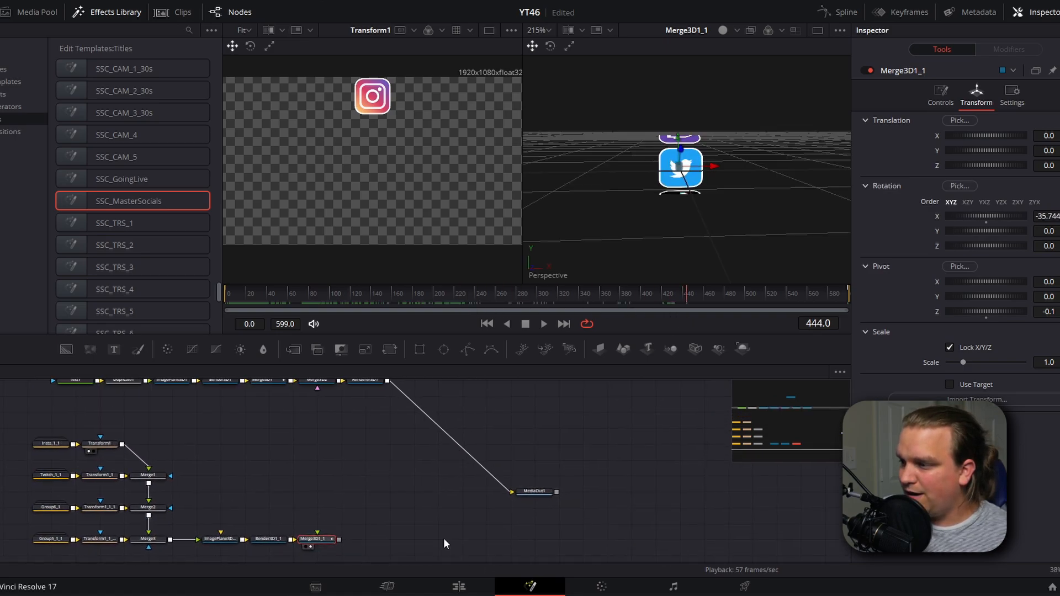
pyautogui.moveTo(389, 474); pyautogui.dragTo(366, 488)
pyautogui.moveTo(317, 555); pyautogui.dragTo(305, 399)
pyautogui.moveTo(363, 442); pyautogui.dragTo(357, 447)
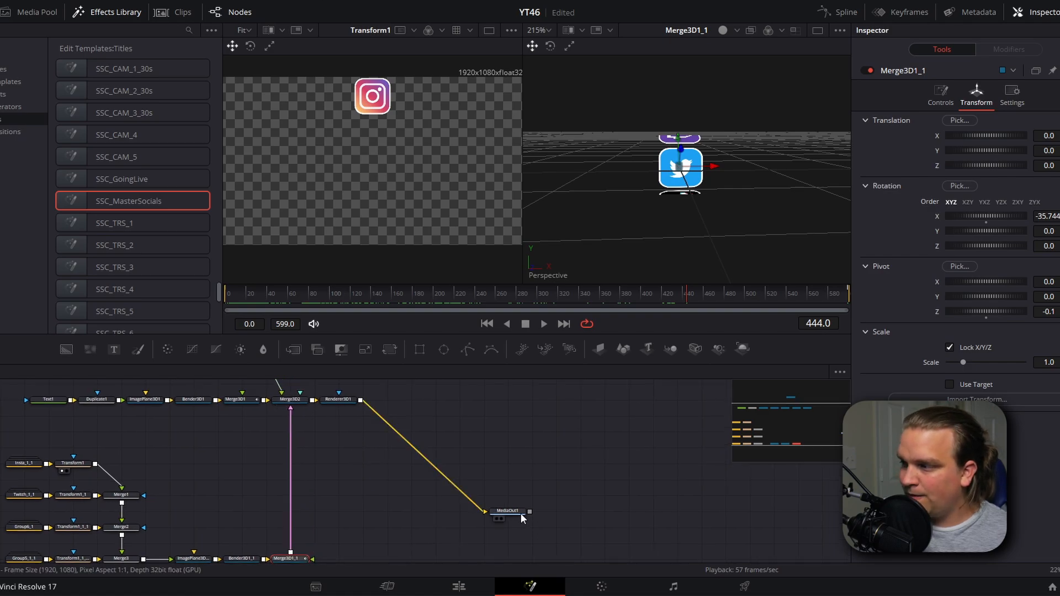
pyautogui.click(288, 401)
pyautogui.press('2')
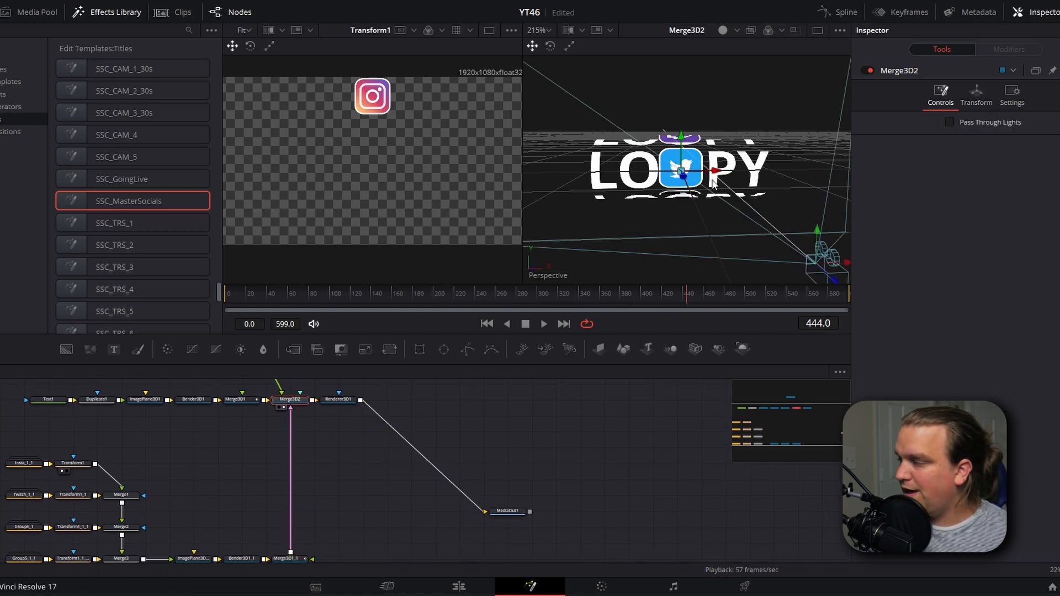
# - Move the icon cylinder along X to sit just after the Y of the LOOPY text
pyautogui.moveTo(632, 263); pyautogui.dragTo(625, 275)
pyautogui.click(286, 557)
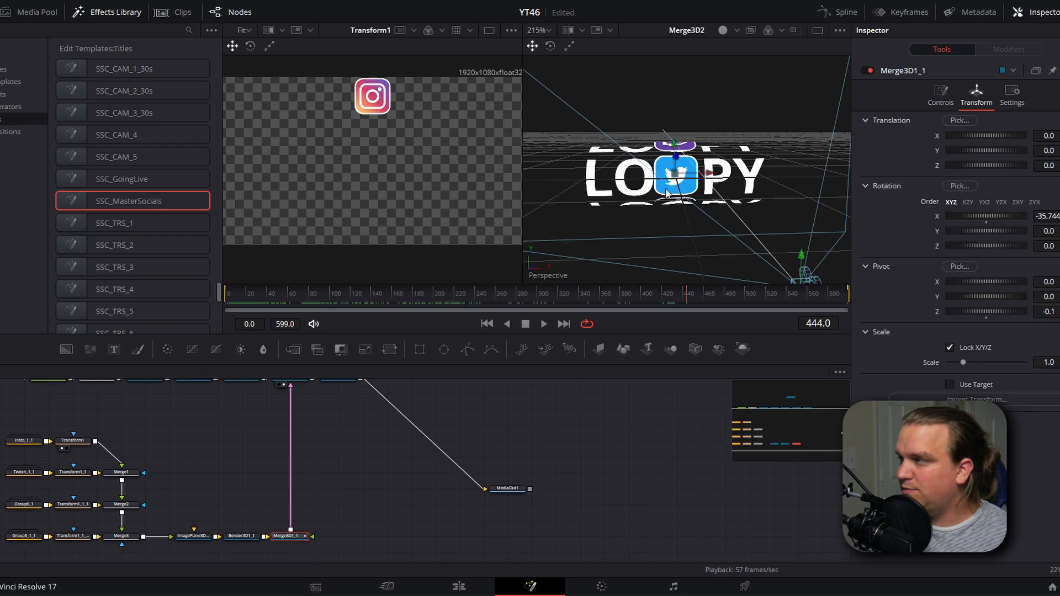
pyautogui.moveTo(704, 176); pyautogui.dragTo(823, 174)
# - Show MediaOut1 in the second viewer, scrub through the combined animation and review its playback on the Edit page
pyautogui.click(509, 488)
pyautogui.press('2')
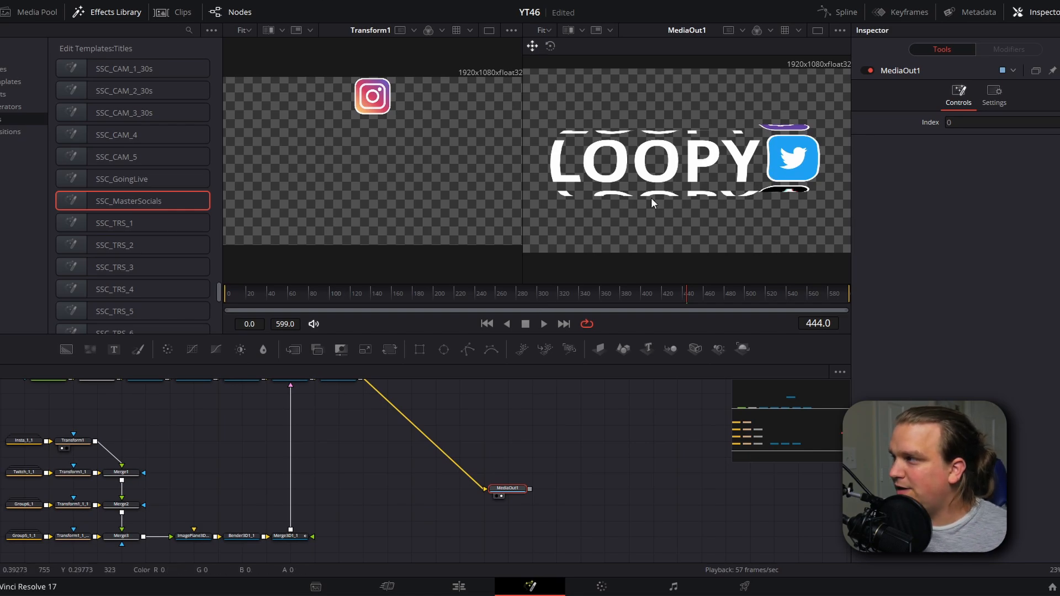
pyautogui.moveTo(651, 198); pyautogui.dragTo(630, 195)
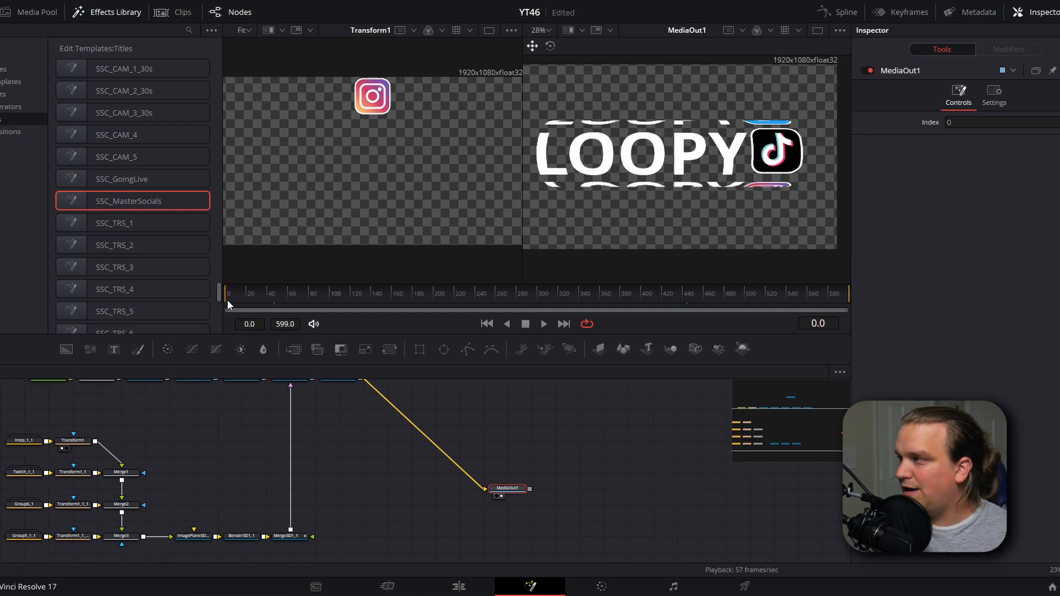
pyautogui.moveTo(226, 299); pyautogui.dragTo(402, 283)
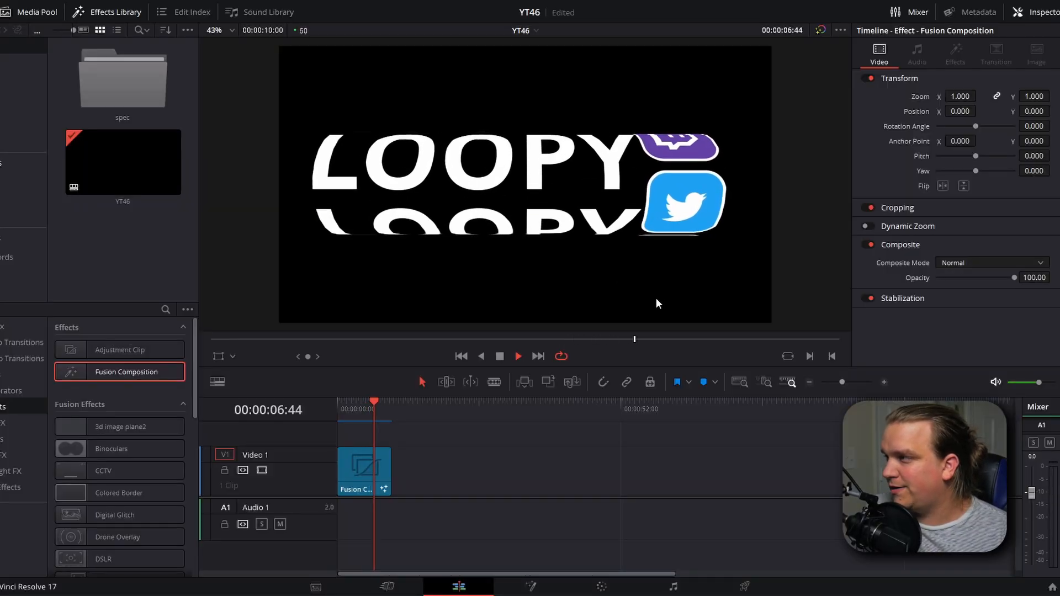
pyautogui.press('space')
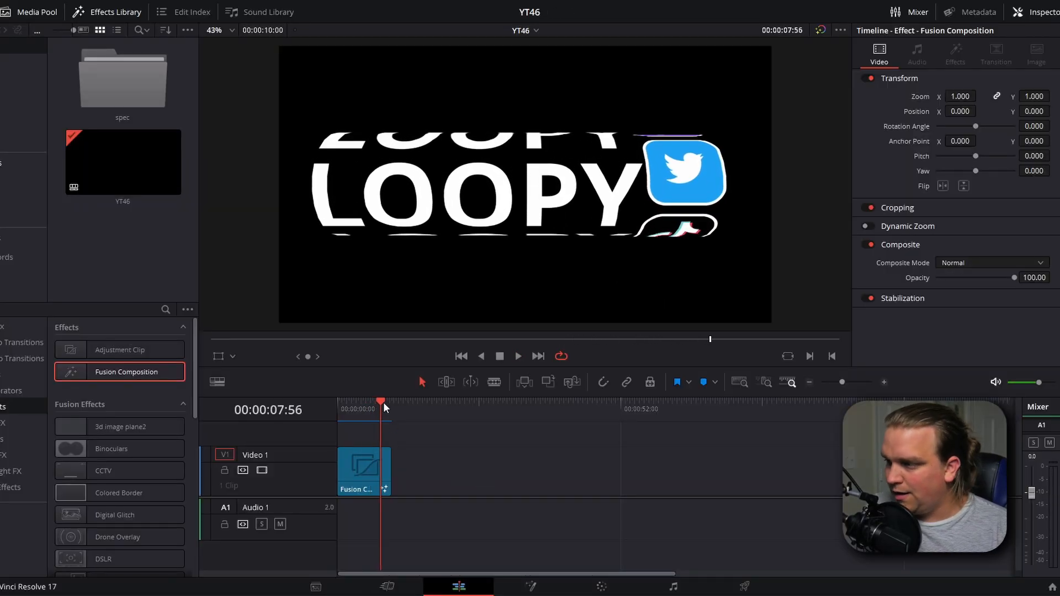
pyautogui.click(362, 409)
# - Back in Fusion, make room after Merge3, insert a ColorCorrector there and set its Saturation to 0
pyautogui.click(546, 587)
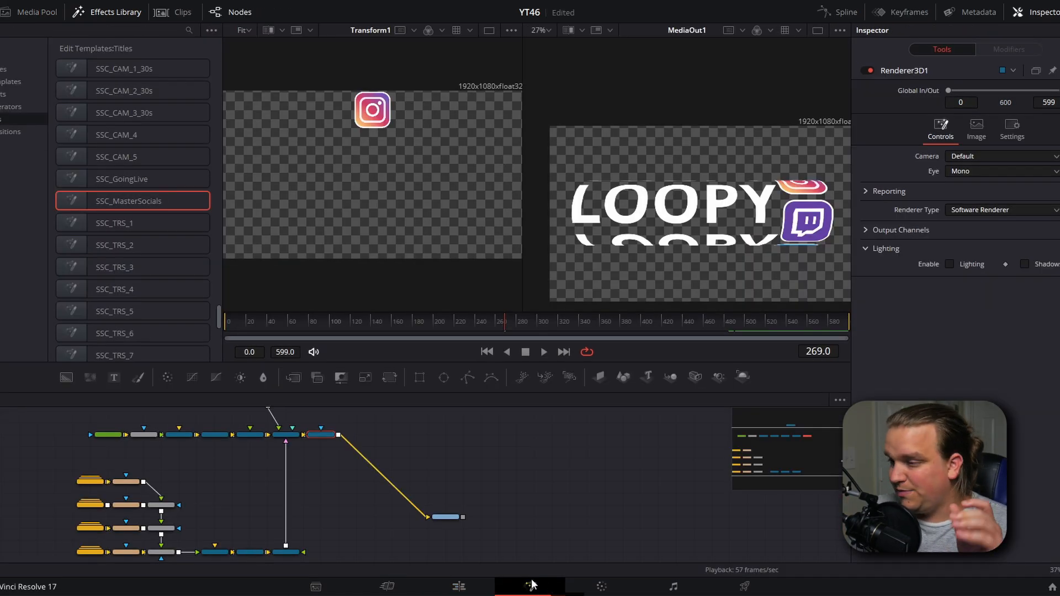
pyautogui.scroll(2, 221, 503)
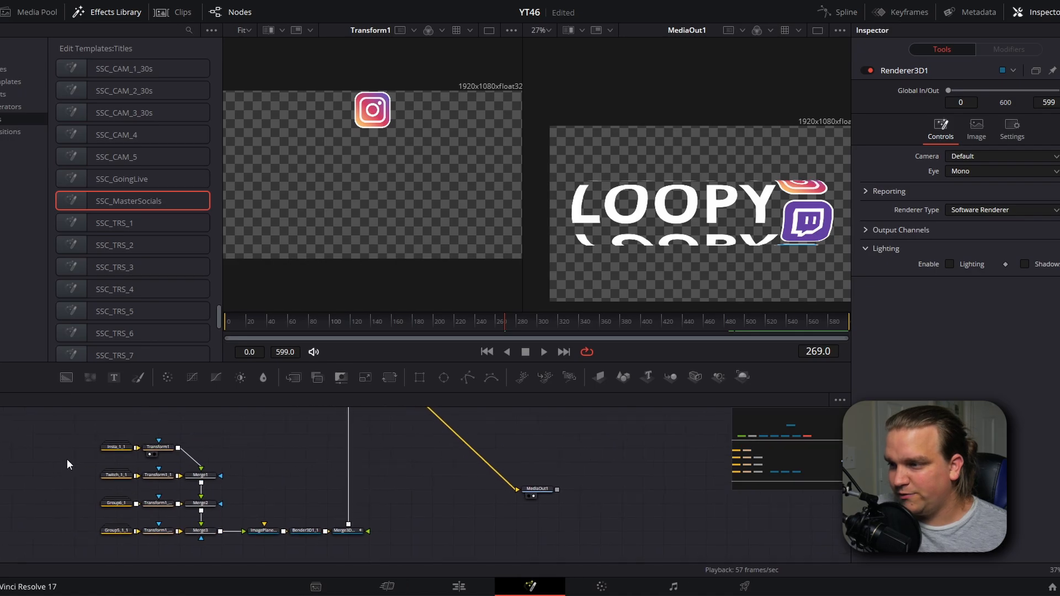
pyautogui.moveTo(57, 444); pyautogui.dragTo(115, 529)
pyautogui.click(115, 529)
pyautogui.hotkey('shift', 'space')
pyautogui.write('colo')
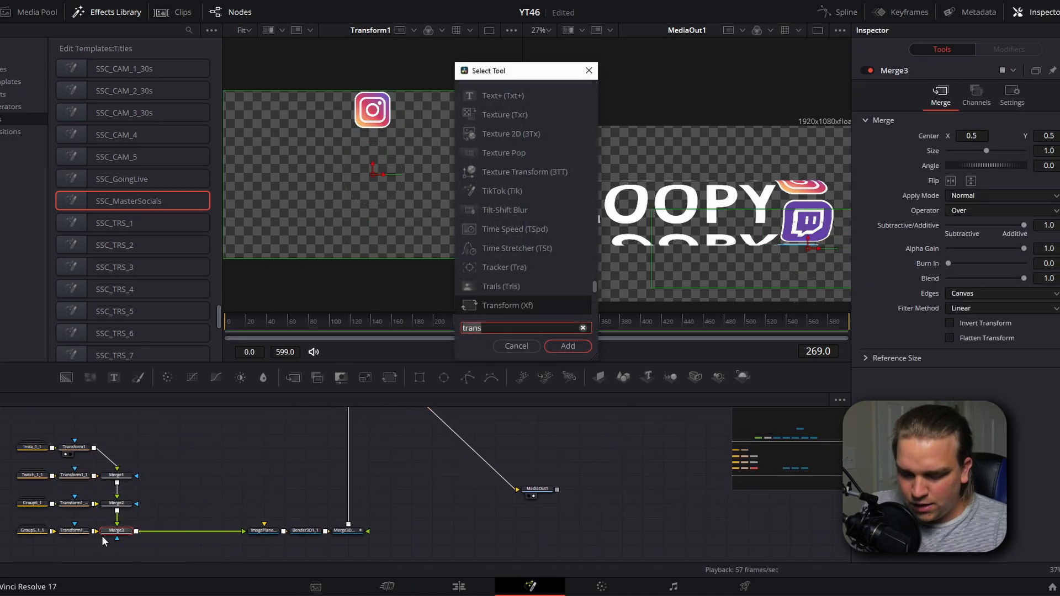
pyautogui.press('Down')
pyautogui.press('Return')
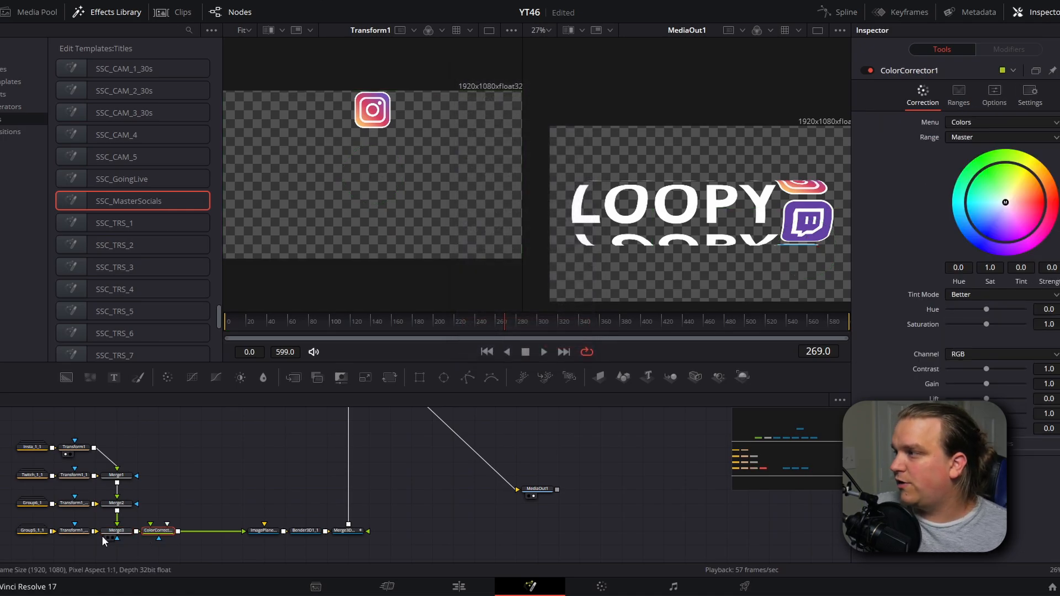
pyautogui.moveTo(987, 324); pyautogui.dragTo(883, 325)
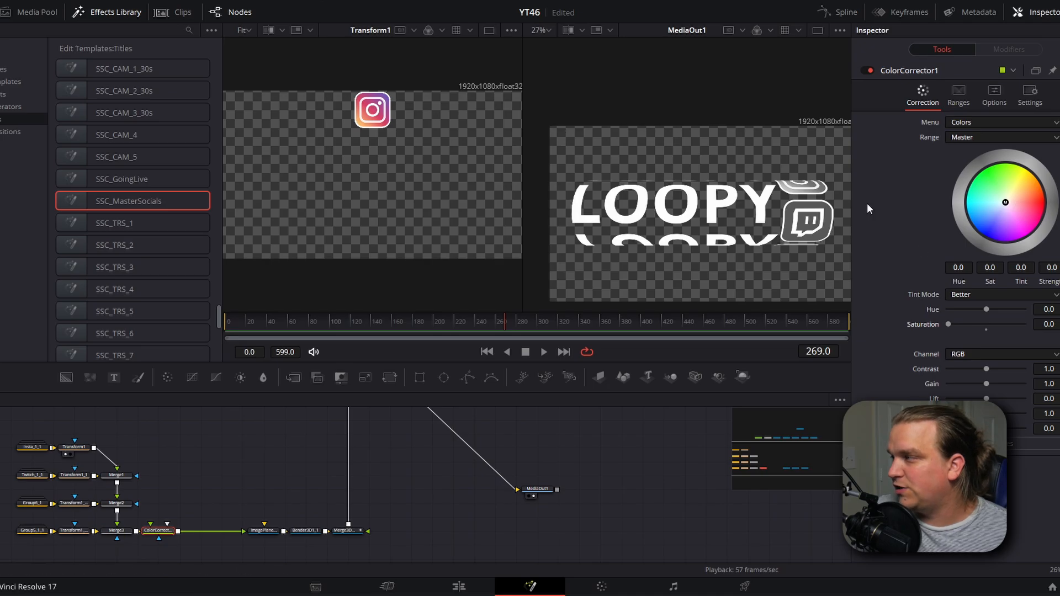
# - Show the Insta_1_1 group and then the Twitch_1_1 group in the first viewer to examine the icons' design
pyautogui.click(57, 430)
pyautogui.press('1')
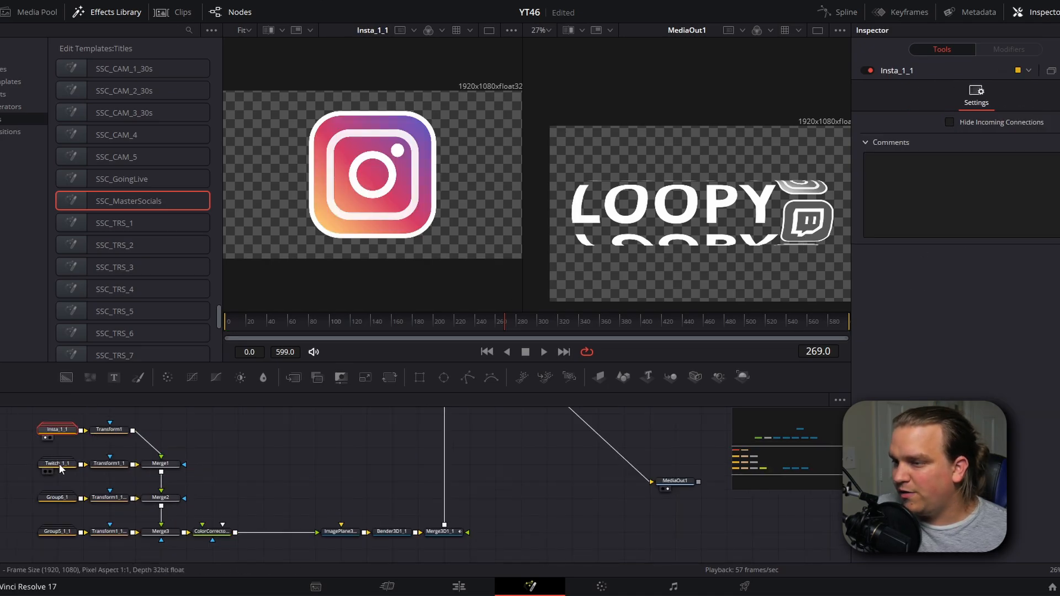
pyautogui.click(57, 464)
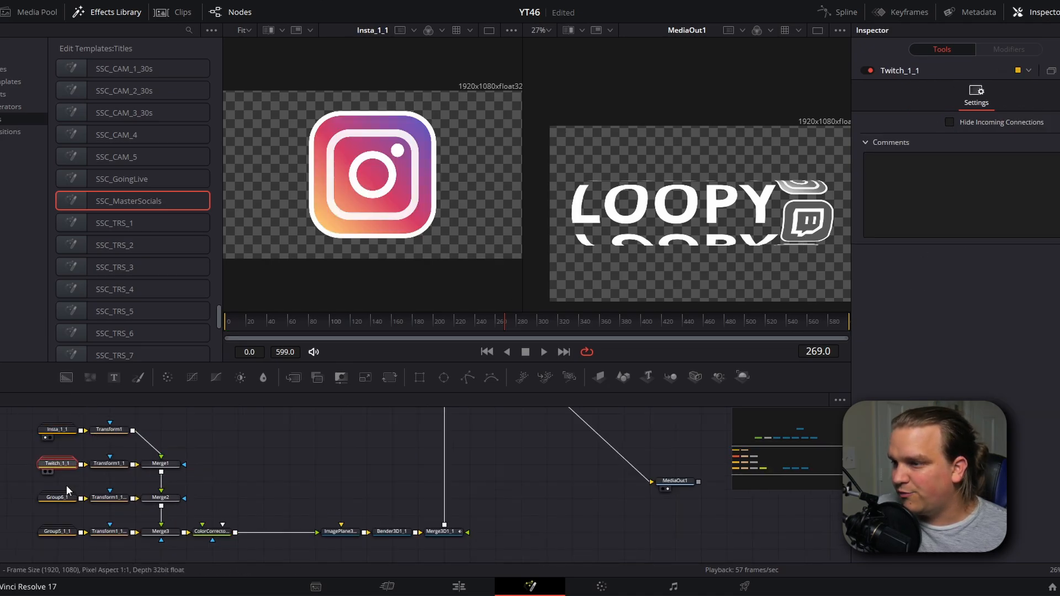
pyautogui.press('1')
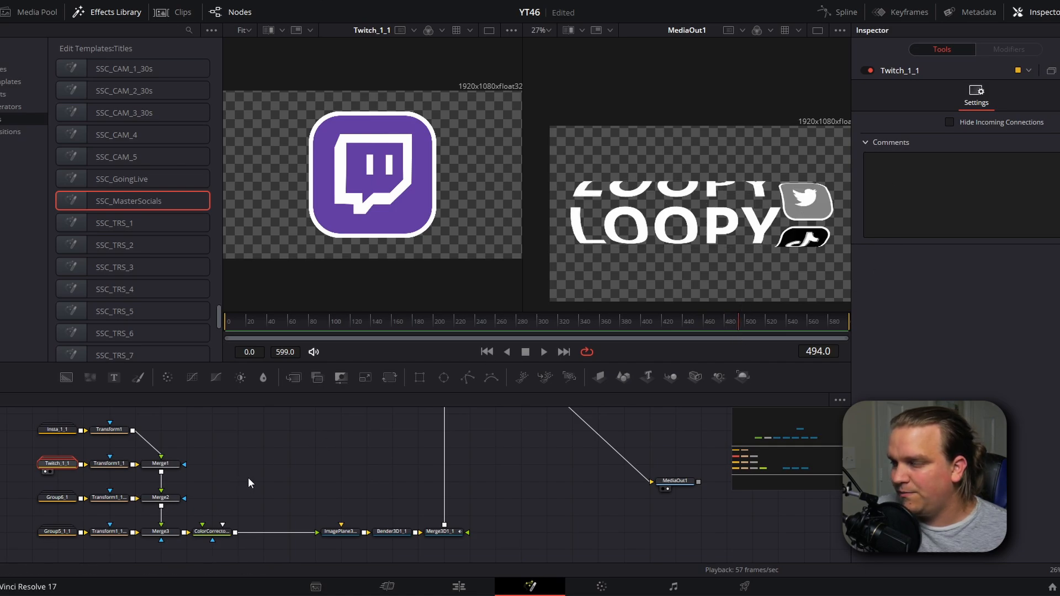
pyautogui.scroll(3, 249, 481)
pyautogui.moveTo(346, 488); pyautogui.dragTo(377, 478)
pyautogui.scroll(-4, 377, 478)
pyautogui.moveTo(247, 493); pyautogui.dragTo(319, 480)
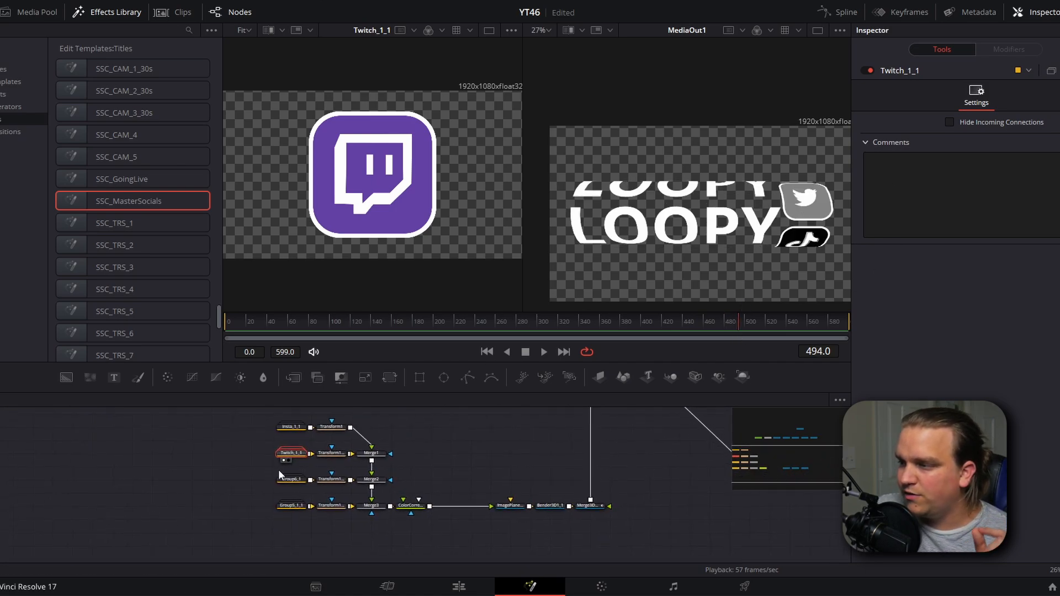
# - Move the Insta_1_1 group well clear of Transform1, show it in the first viewer and expand it to expose its nodes
pyautogui.scroll(2, 278, 470)
pyautogui.moveTo(303, 425); pyautogui.dragTo(26, 426)
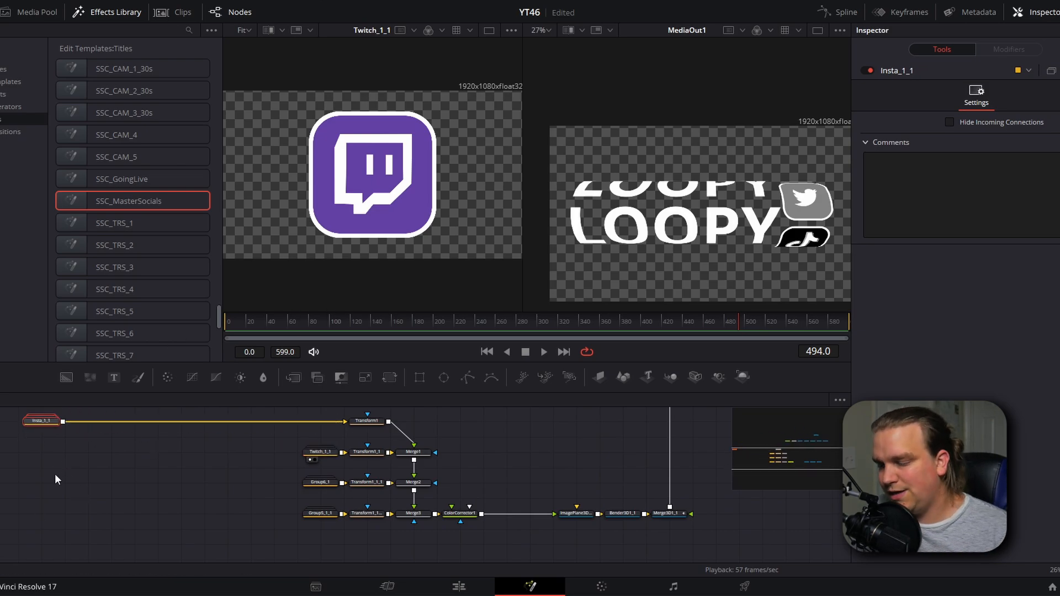
pyautogui.press('1')
pyautogui.moveTo(63, 464); pyautogui.dragTo(182, 429)
pyautogui.click(189, 416)
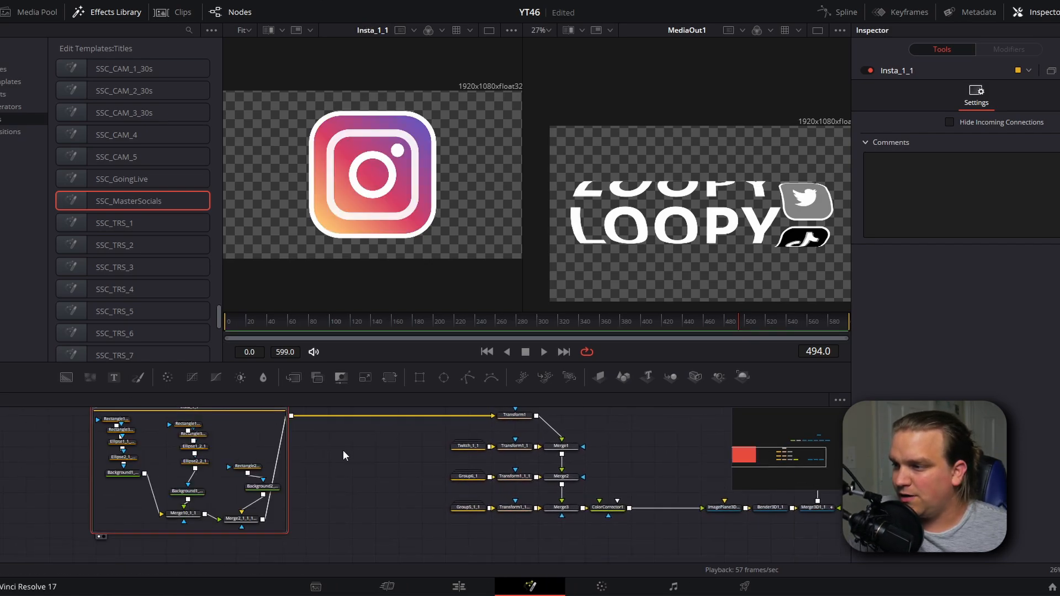
pyautogui.scroll(2, 218, 504)
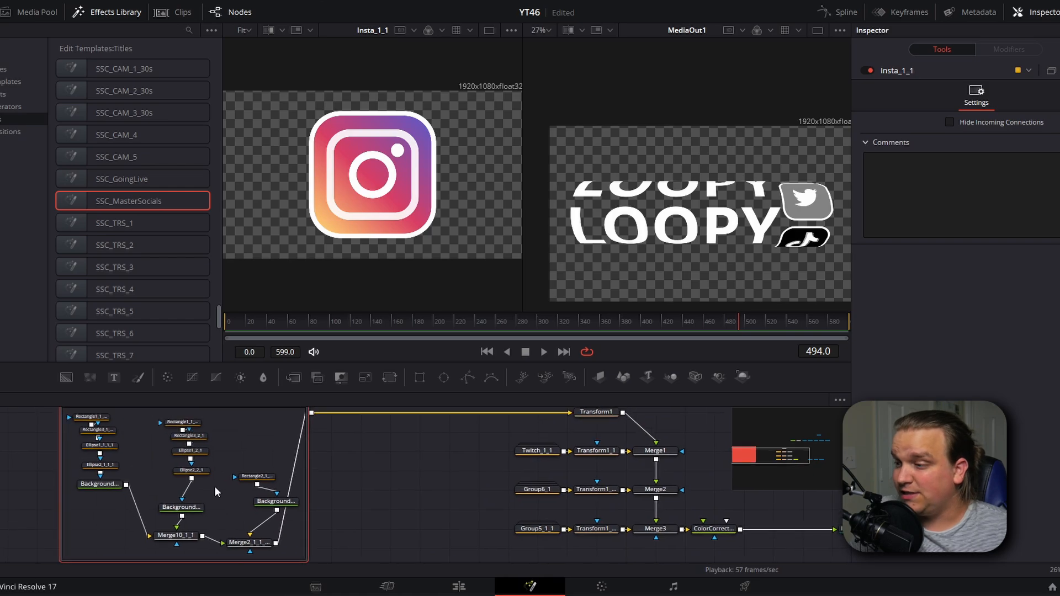
# - Examine how the Background nodes, an ellipse mask and the Merge2 node build the Instagram icon inside the expanded group
pyautogui.click(96, 484)
pyautogui.press('1')
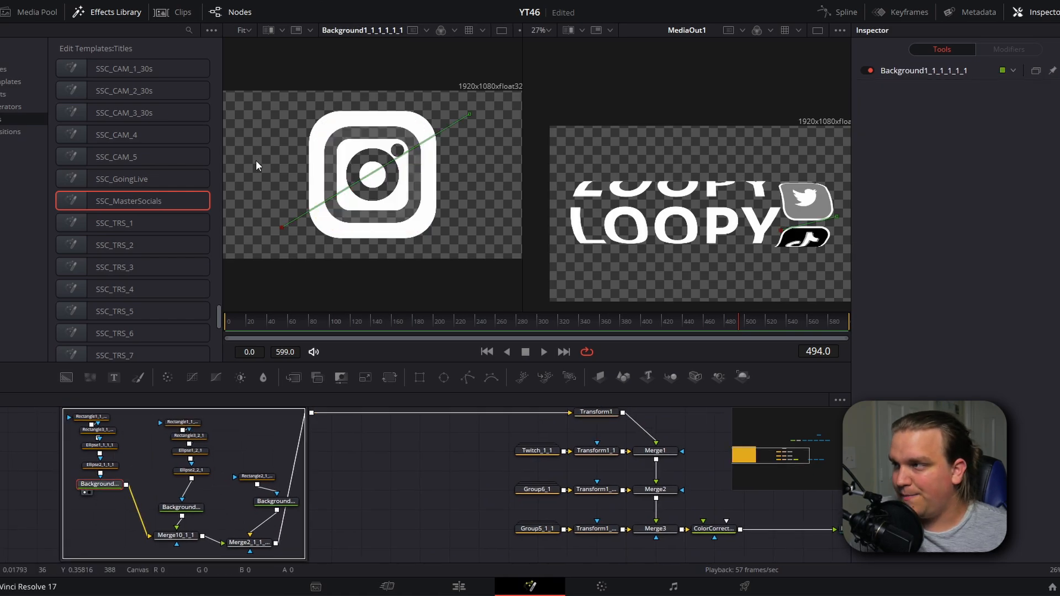
pyautogui.click(181, 507)
pyautogui.press('1')
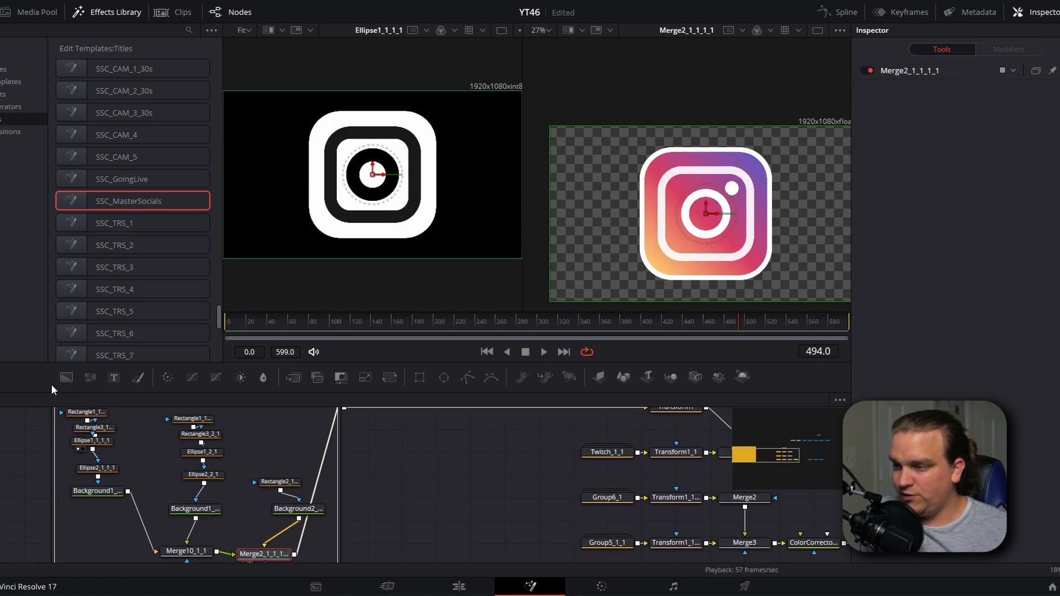
pyautogui.scroll(-2, 248, 516)
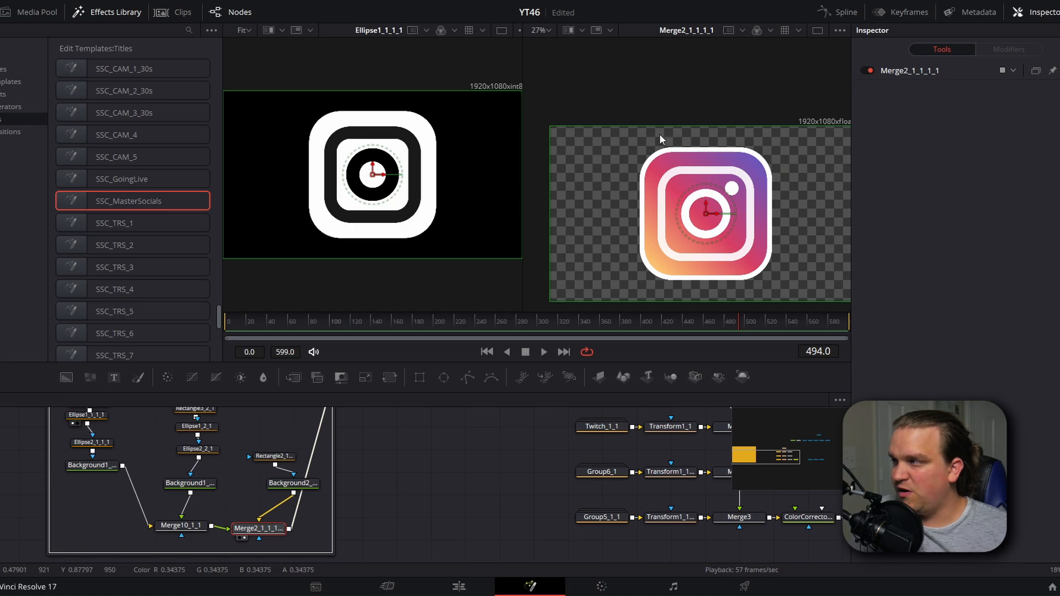
pyautogui.scroll(4, 116, 442)
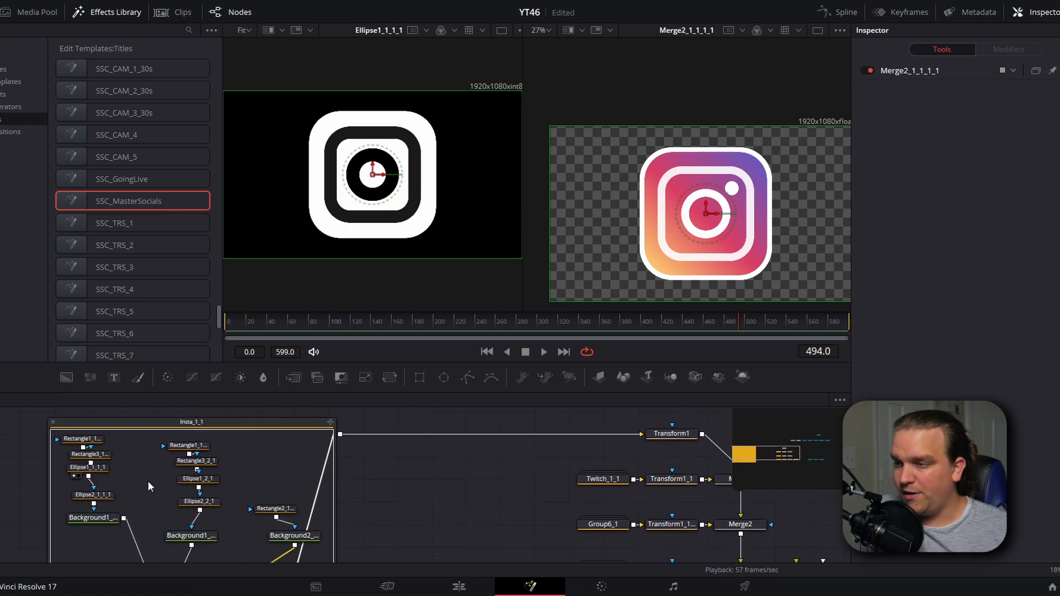
# - Move the first chain's Rectangle1 mask away from the masks below it and show it in the first viewer
pyautogui.moveTo(79, 441); pyautogui.dragTo(117, 411)
pyautogui.scroll(1, 120, 445)
pyautogui.click(1025, 198)
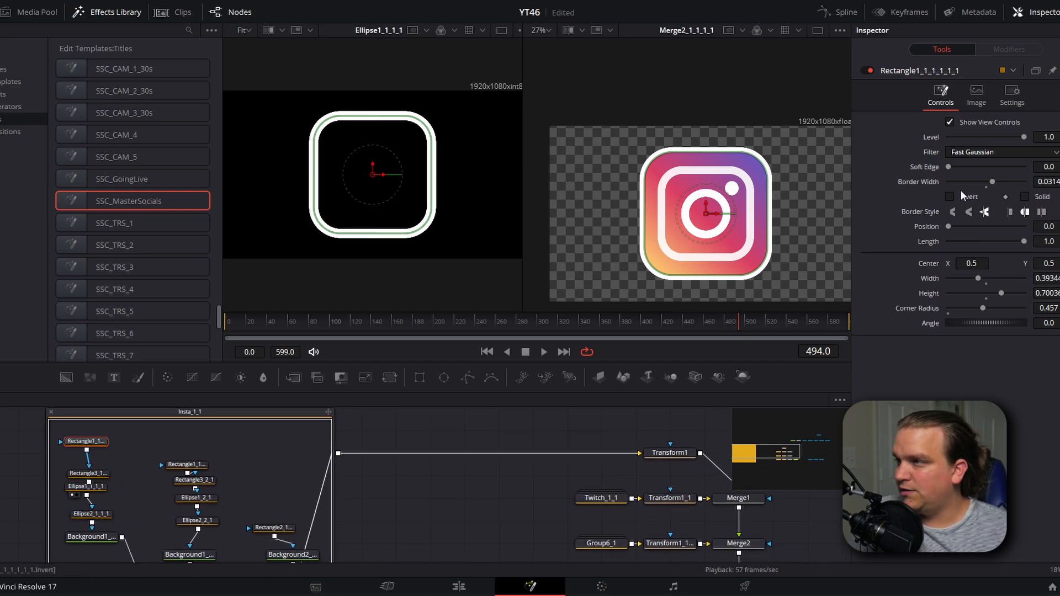
pyautogui.press('1')
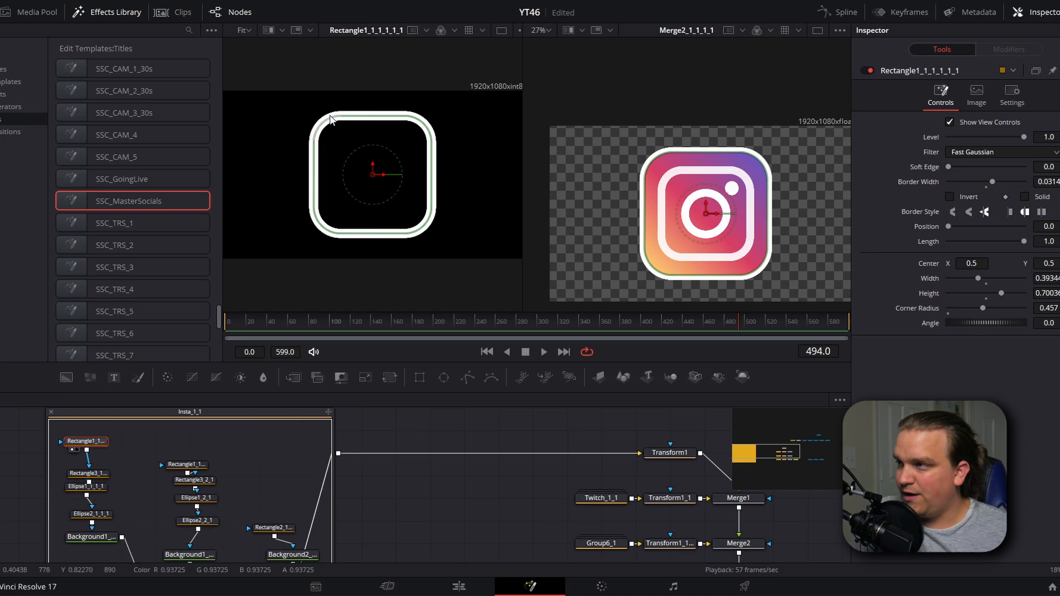
# - Delete Rectangle3, Ellipse1 and Ellipse2 from the first mask chain and paste in copies of the second chain's matching masks
pyautogui.moveTo(128, 480); pyautogui.dragTo(84, 520)
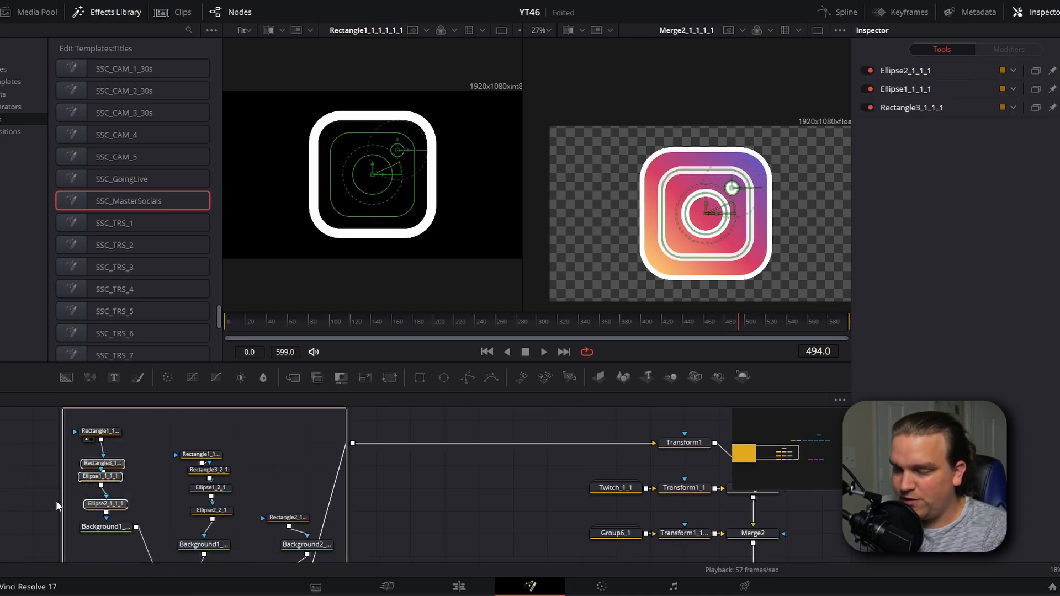
pyautogui.press('Delete')
pyautogui.moveTo(165, 472); pyautogui.dragTo(229, 527)
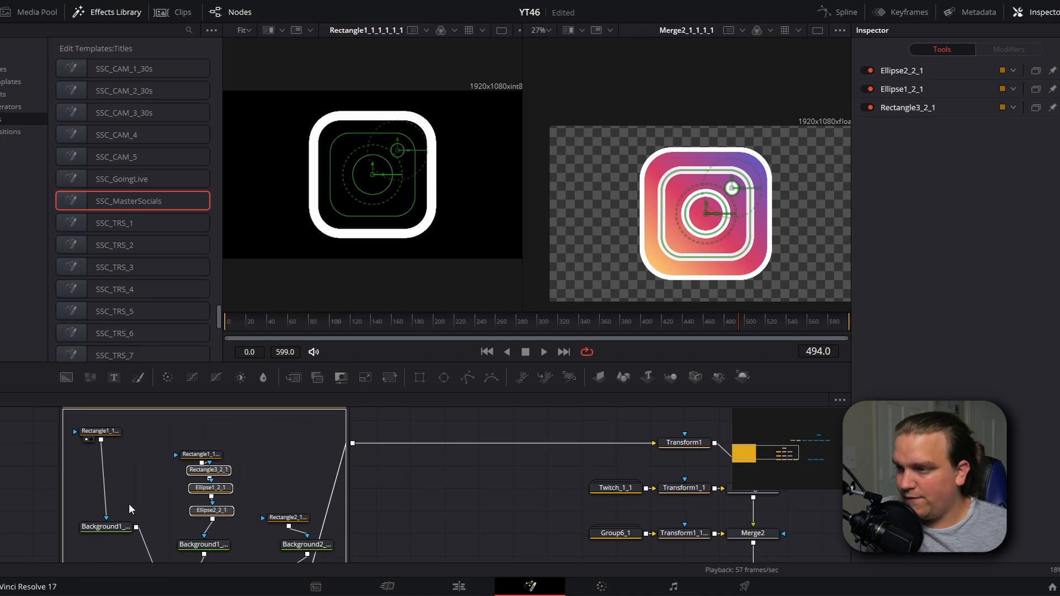
pyautogui.click(159, 486)
pyautogui.click(101, 431)
pyautogui.hotkey('ctrl', 'v')
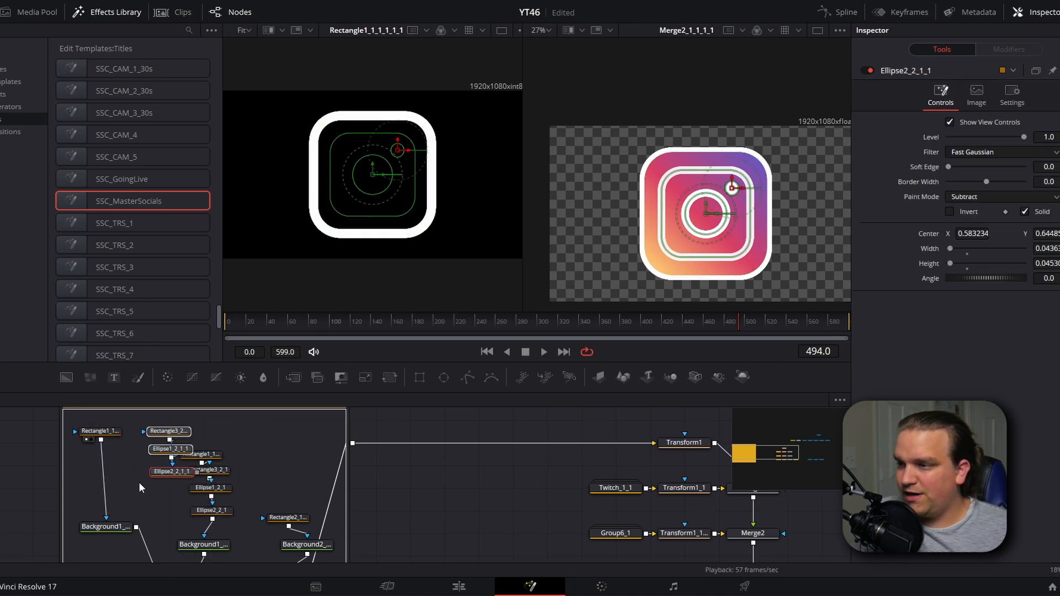
# - Insert the pasted Rectangle3, Ellipse1 and Ellipse2 masks in order between Rectangle1 and its Background, then show that Background in the first viewer
pyautogui.click(160, 444)
pyautogui.moveTo(171, 432); pyautogui.dragTo(106, 464)
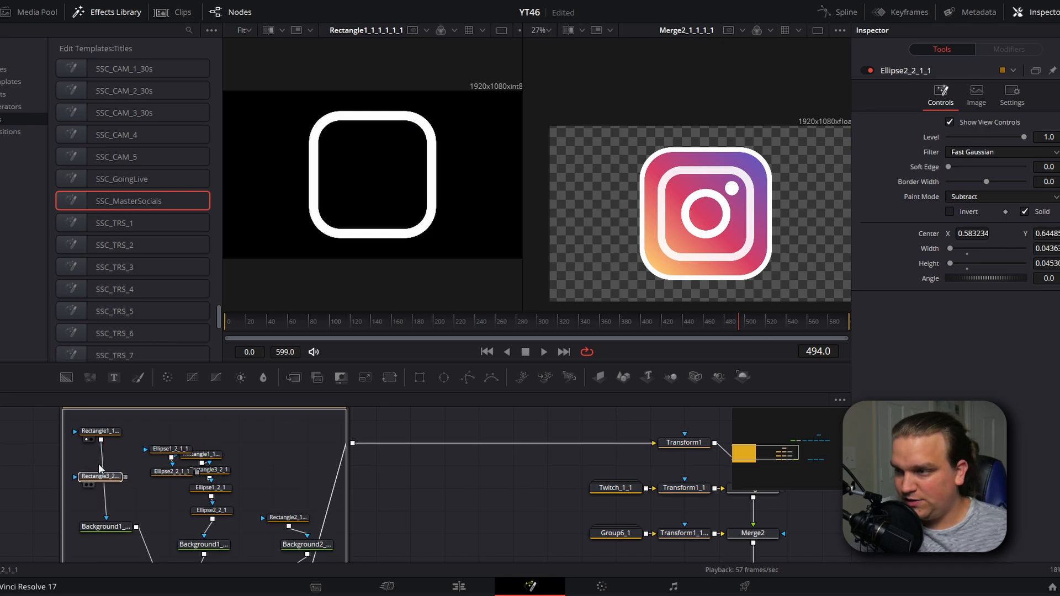
pyautogui.click(103, 456)
pyautogui.moveTo(165, 449); pyautogui.dragTo(89, 476)
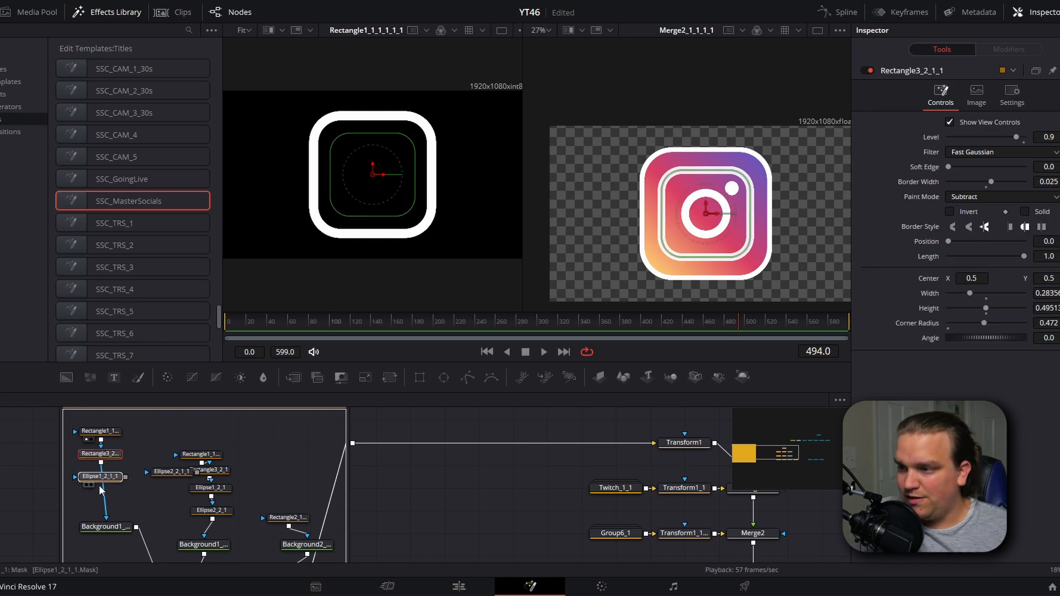
pyautogui.click(104, 476)
pyautogui.moveTo(169, 471)
pyautogui.mouseDown()
pyautogui.moveTo(147, 507)
pyautogui.moveTo(103, 504)
pyautogui.mouseUp()
pyautogui.click(102, 478)
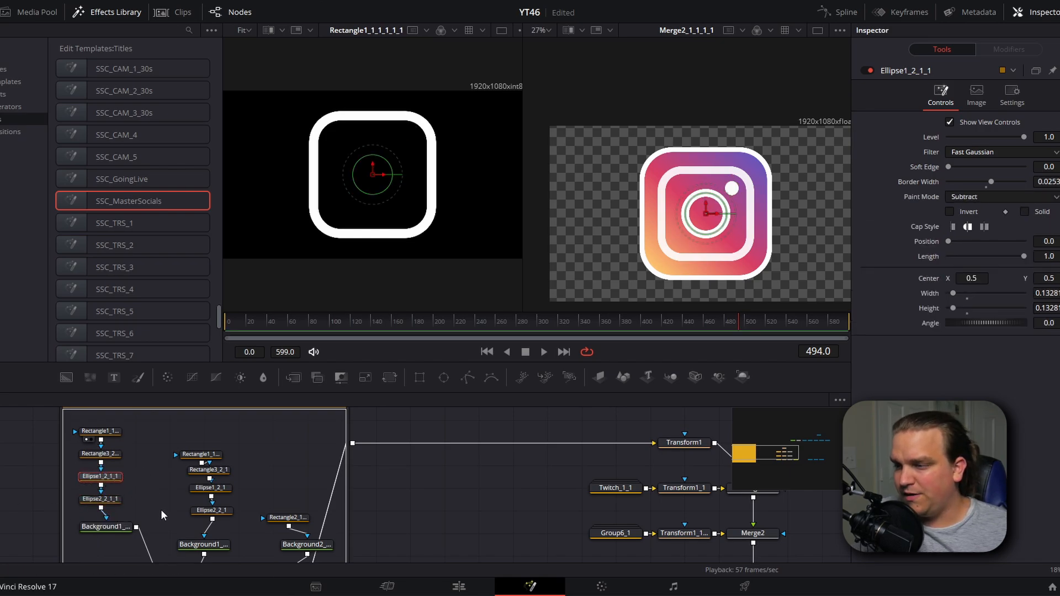
pyautogui.click(118, 527)
pyautogui.press('1')
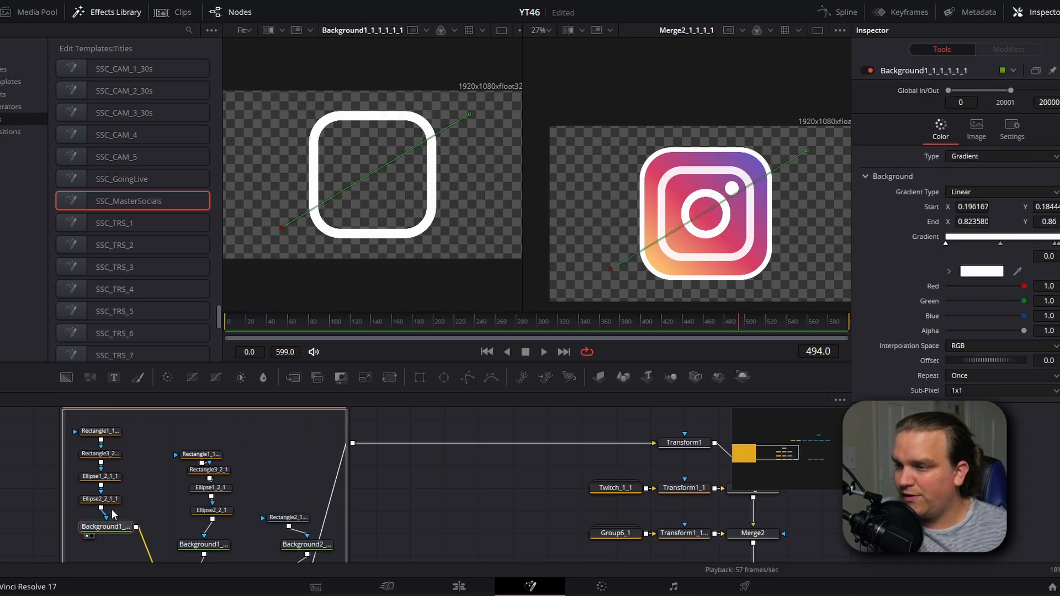
# - Set the Paint Mode of the first chain's Rectangle3, Ellipse1 and Ellipse2 masks to Add
pyautogui.click(100, 454)
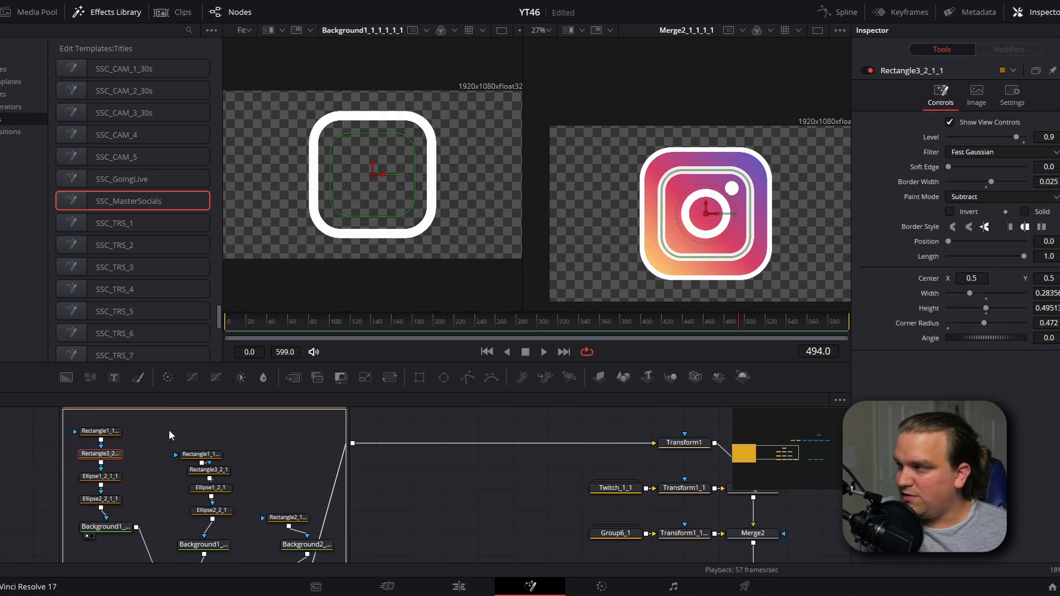
pyautogui.click(966, 198)
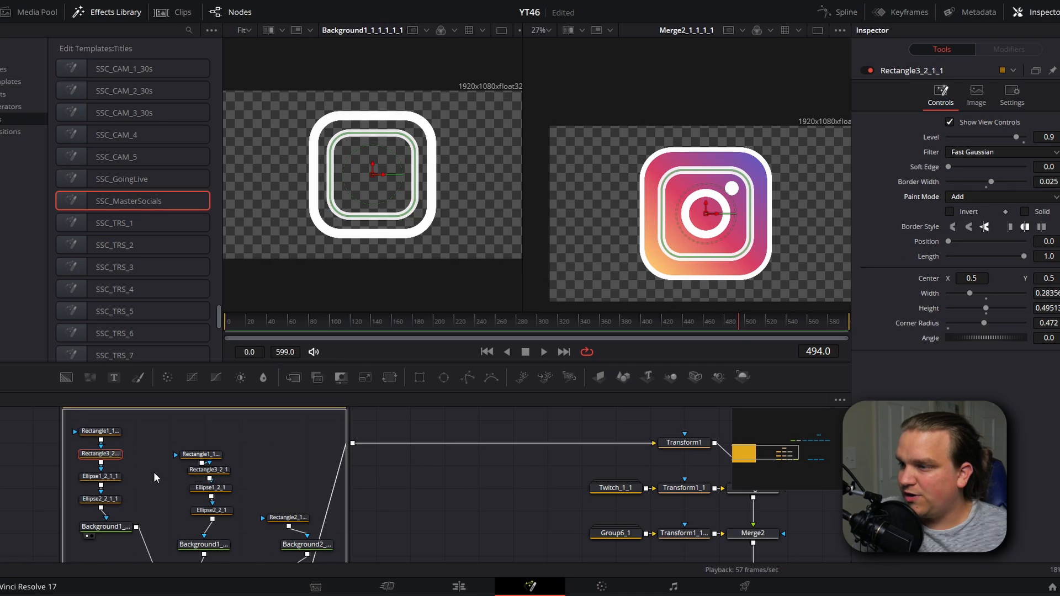
pyautogui.click(101, 476)
pyautogui.click(972, 197)
pyautogui.click(972, 238)
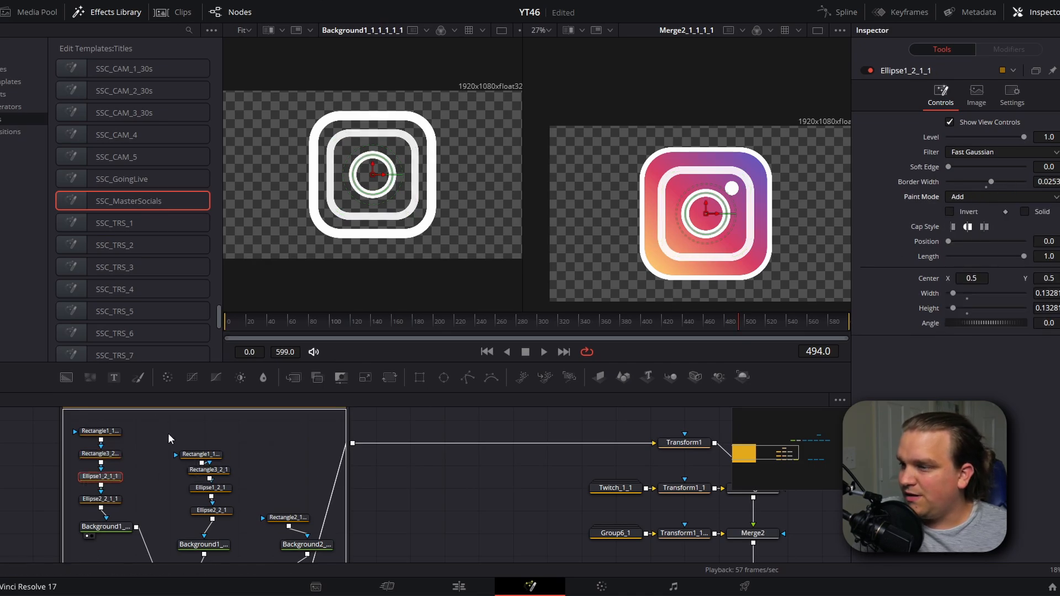
pyautogui.click(100, 499)
pyautogui.click(971, 199)
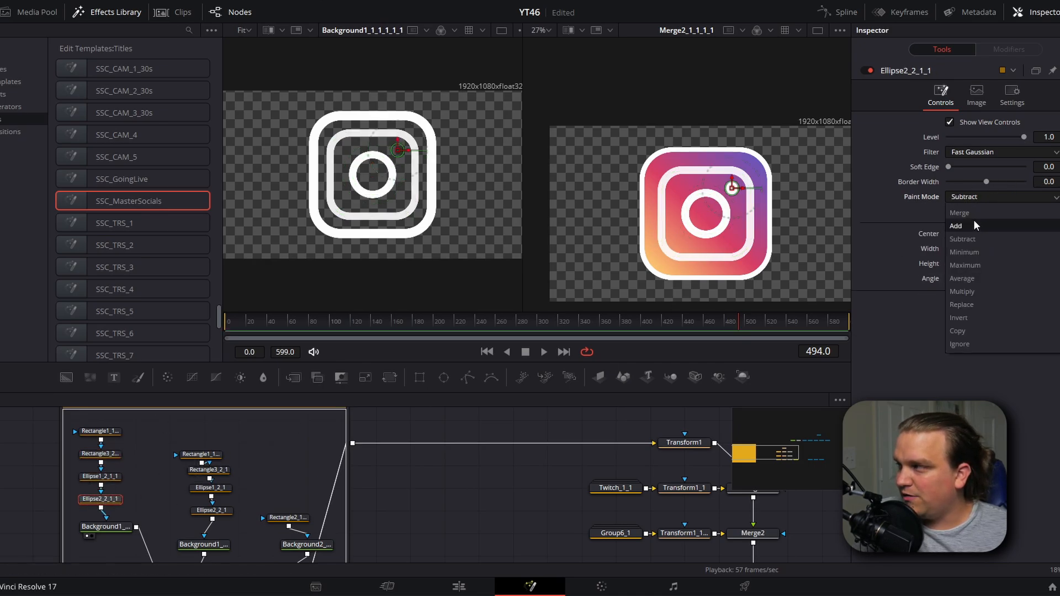
pyautogui.click(973, 229)
pyautogui.click(114, 529)
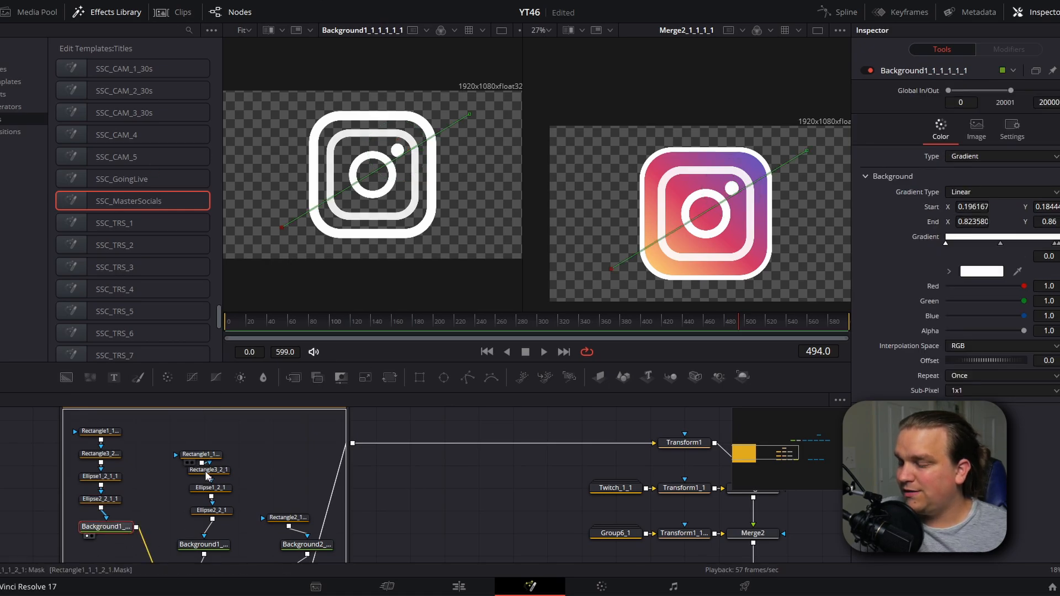
# - Delete the second mask chain with its Background, Rectangle2 with its Background, and Merge10_1_1 from the Instagram group
pyautogui.moveTo(155, 519); pyautogui.dragTo(78, 458)
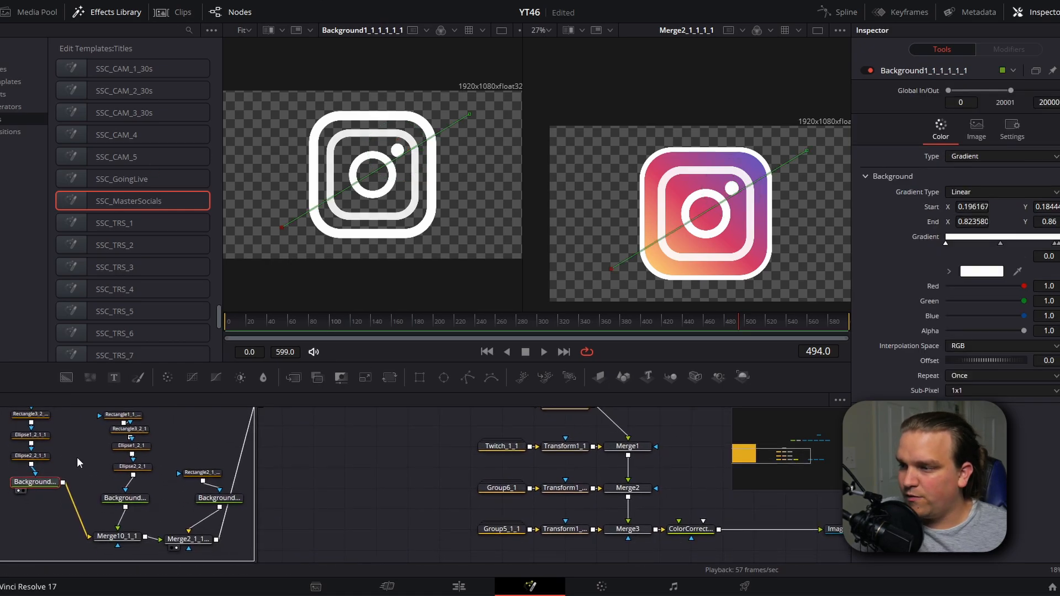
pyautogui.moveTo(157, 488); pyautogui.dragTo(88, 471)
pyautogui.moveTo(125, 419); pyautogui.dragTo(63, 541)
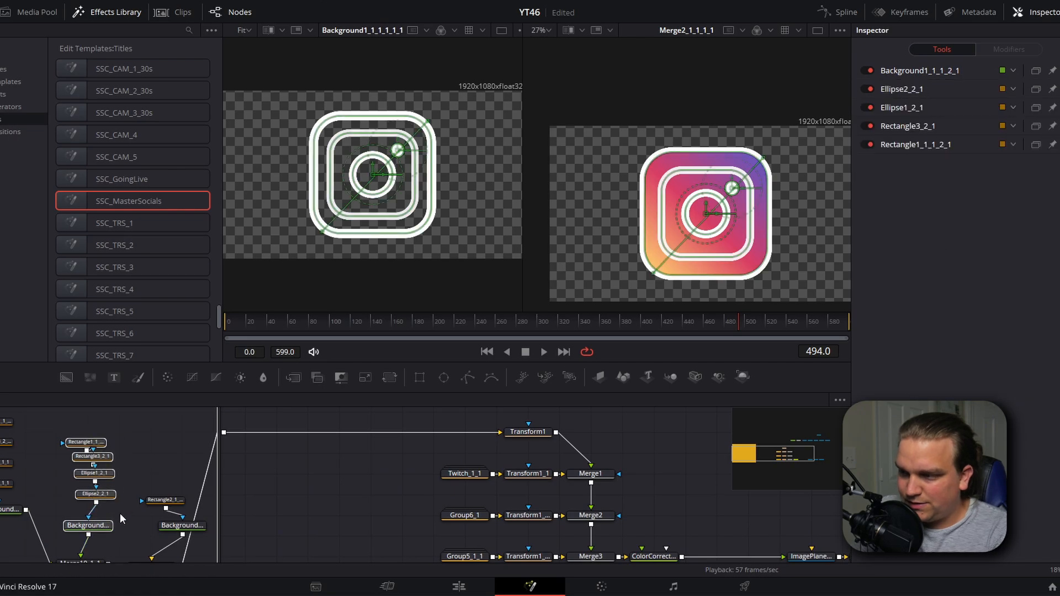
pyautogui.press('Delete')
pyautogui.press('Delete')
pyautogui.moveTo(142, 496)
pyautogui.mouseDown()
pyautogui.moveTo(123, 488)
pyautogui.moveTo(153, 488)
pyautogui.mouseUp()
pyautogui.click(95, 534)
pyautogui.press('Delete')
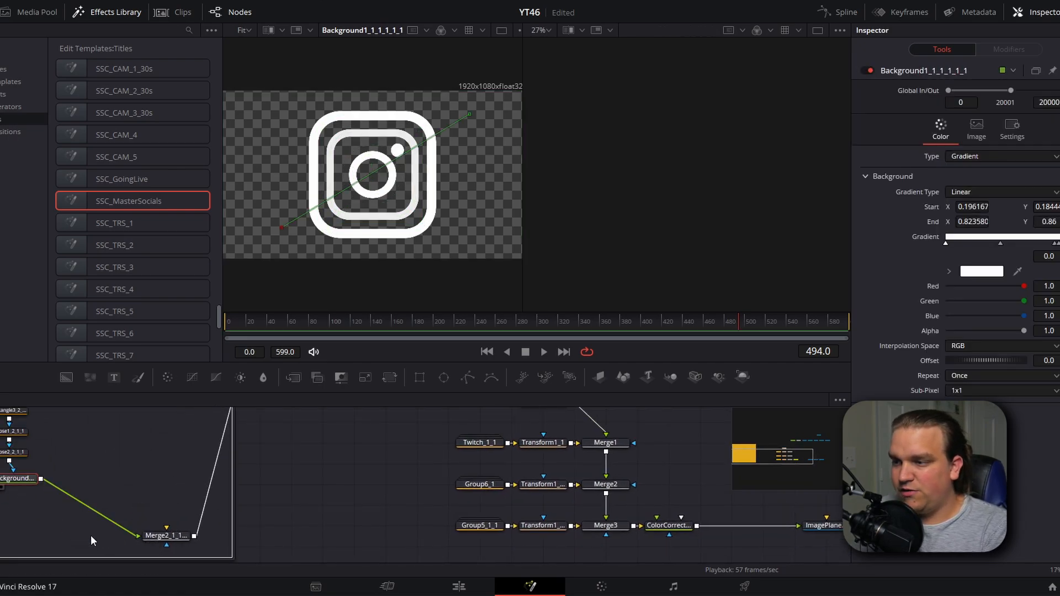
# - Swap the foreground and background inputs of the group's remaining Merge2 node and show it in the first viewer
pyautogui.click(161, 537)
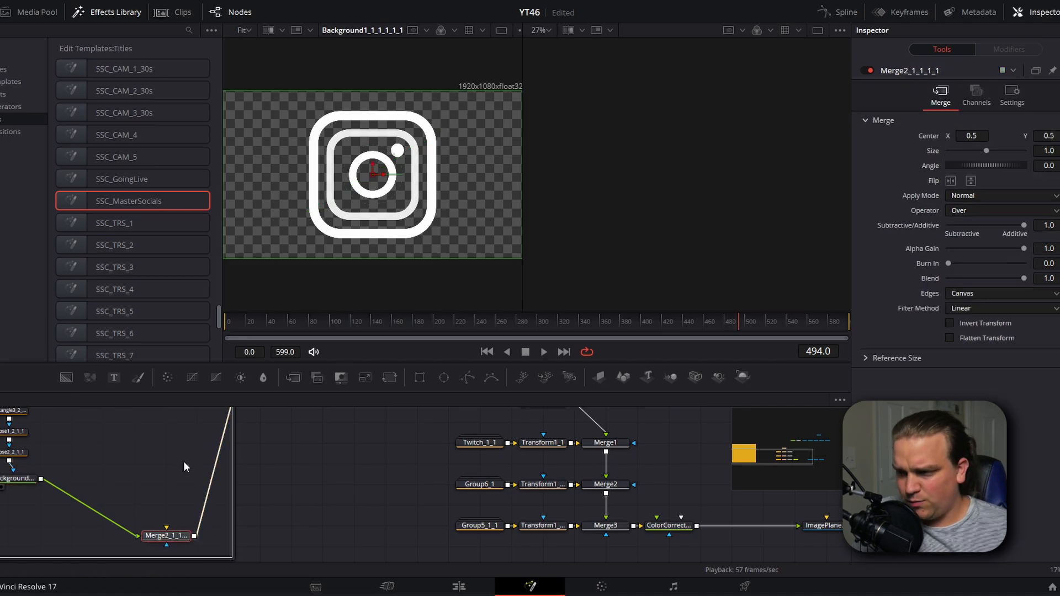
pyautogui.moveTo(184, 463)
pyautogui.mouseDown()
pyautogui.moveTo(173, 502)
pyautogui.moveTo(177, 454)
pyautogui.mouseUp()
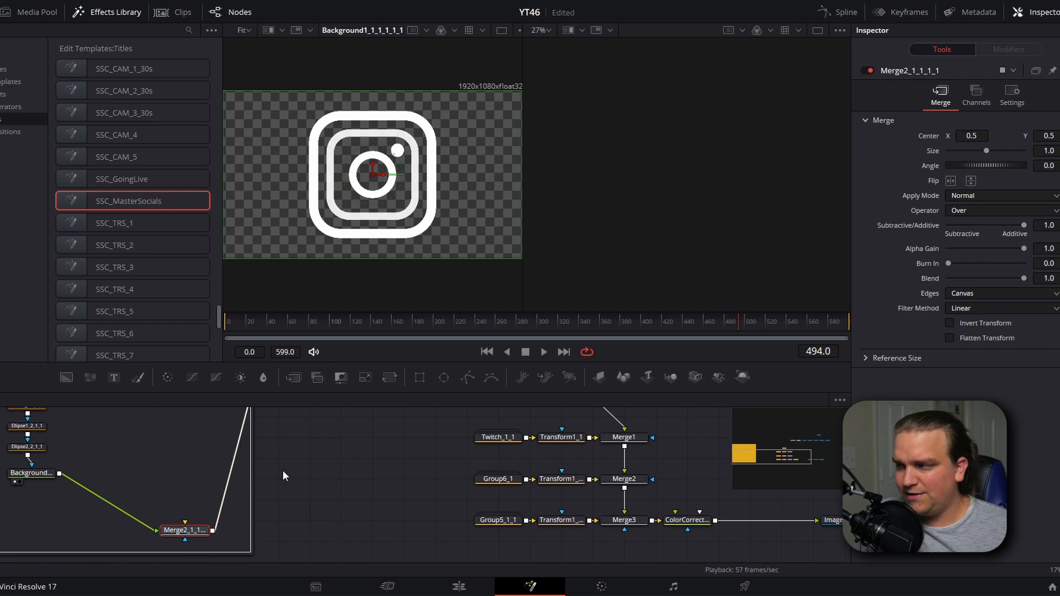
pyautogui.moveTo(253, 457); pyautogui.dragTo(259, 466)
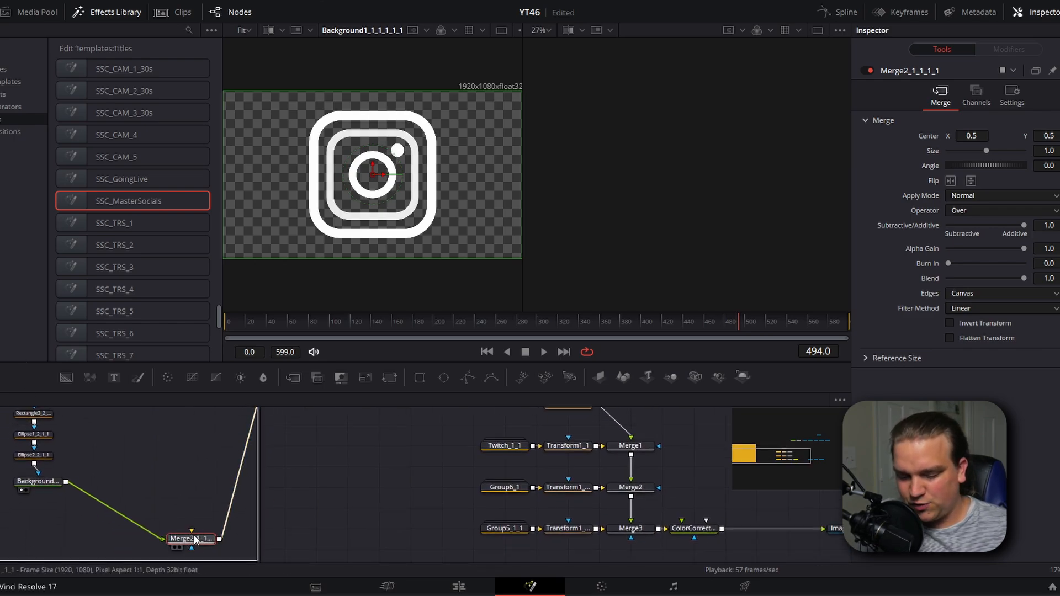
pyautogui.hotkey('ctrl', 't')
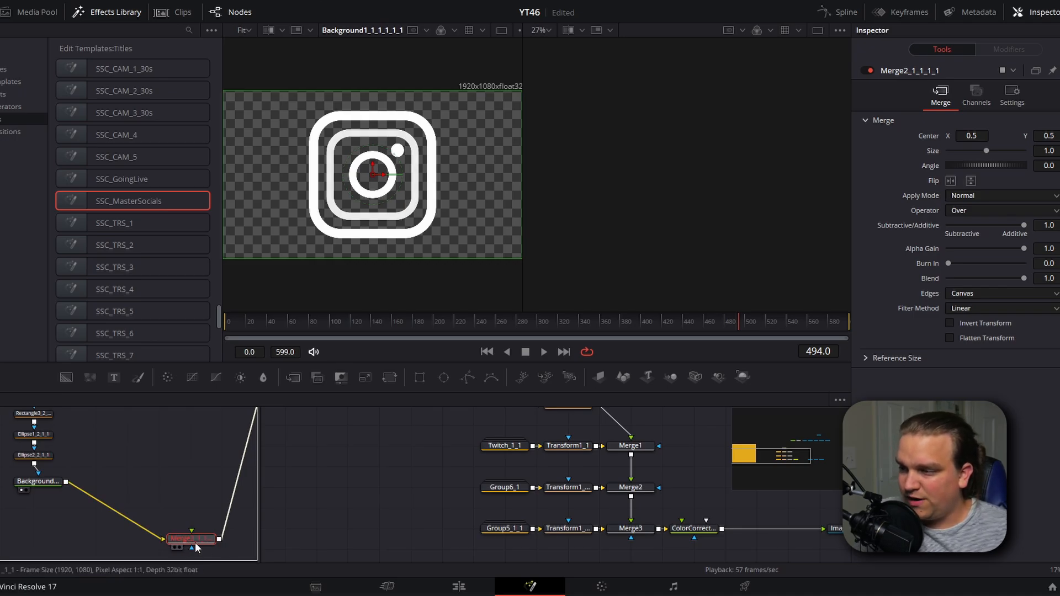
pyautogui.press('1')
pyautogui.scroll(-3, 379, 492)
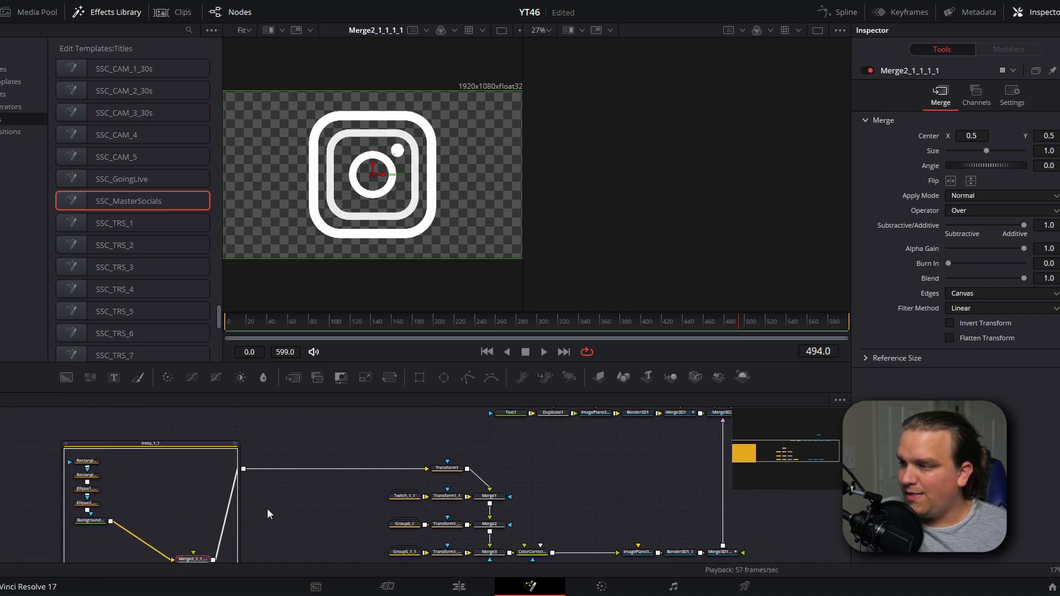
# - Show Transform1 in the second viewer and examine the inner outline of the Instagram icon close up in the first viewer
pyautogui.click(448, 468)
pyautogui.press('2')
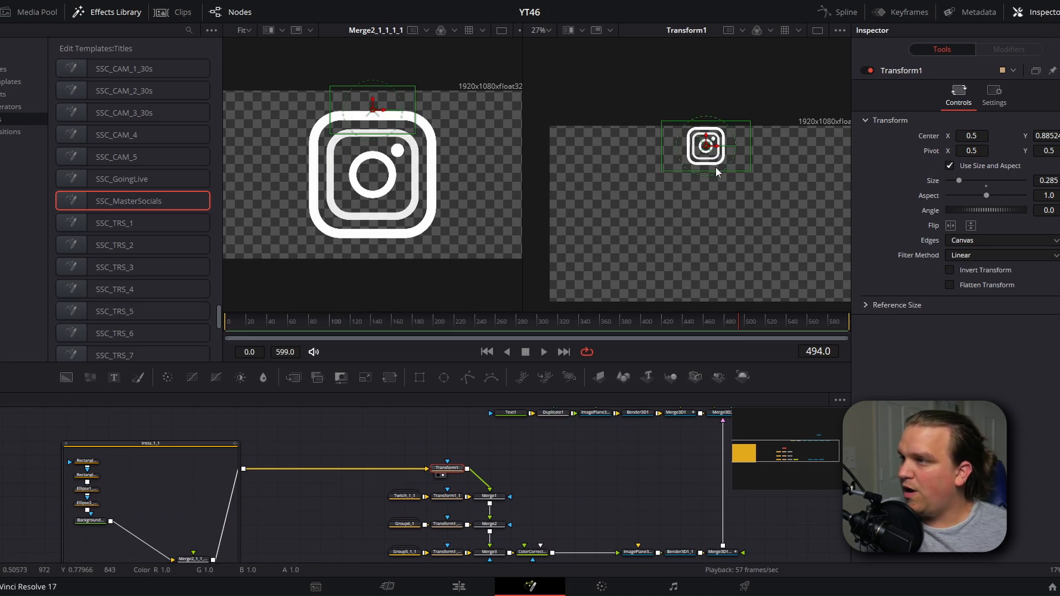
pyautogui.scroll(3, 292, 276)
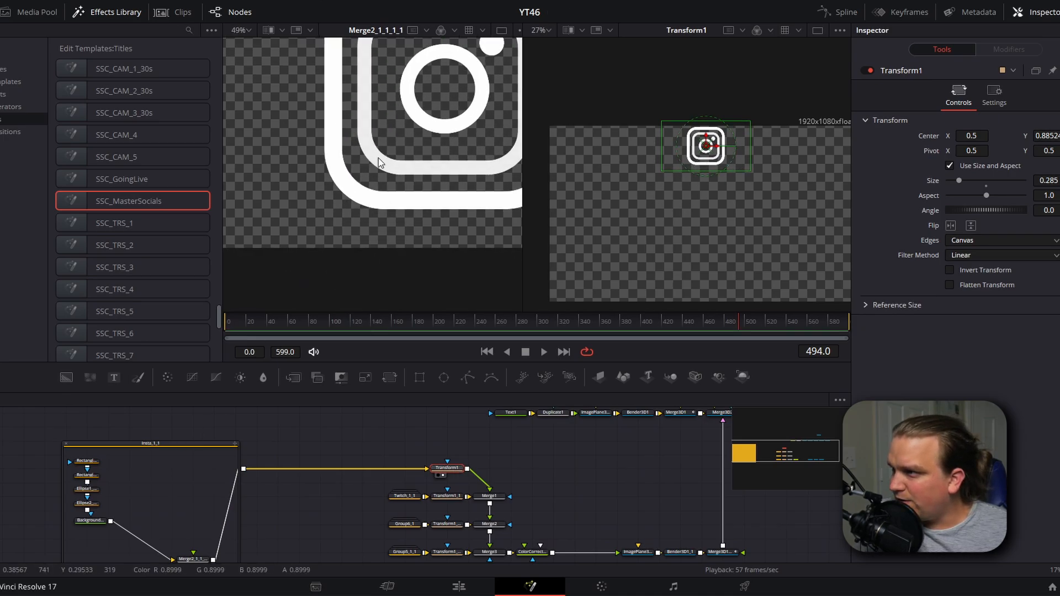
# - Set the Level of the Instagram group's Rectangle3 mask to 1.0 and hide its view controls
pyautogui.click(90, 476)
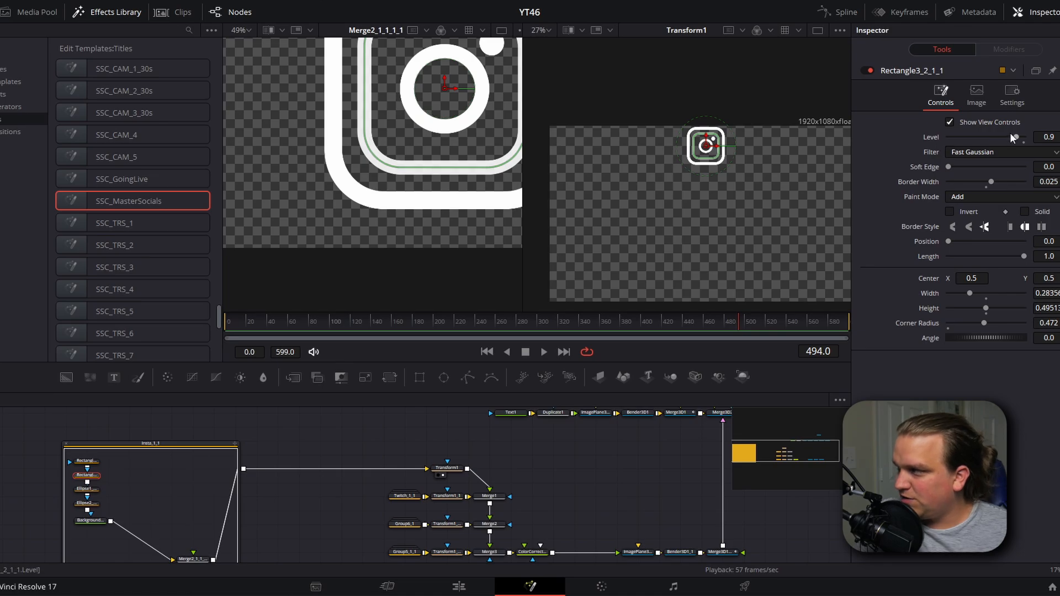
pyautogui.moveTo(1015, 137); pyautogui.dragTo(1050, 138)
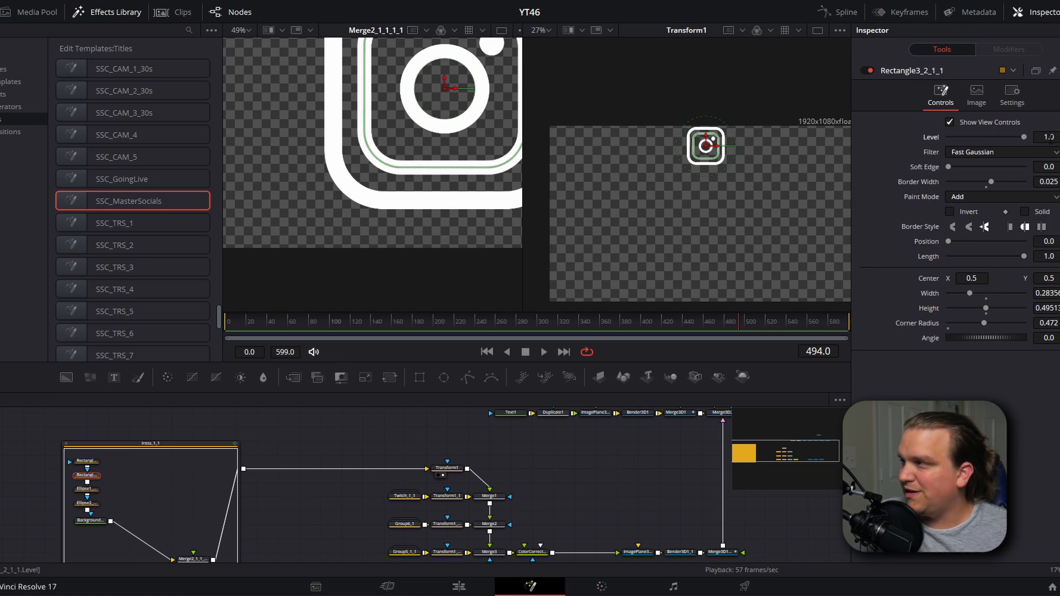
pyautogui.click(1047, 122)
pyautogui.scroll(3, 653, 157)
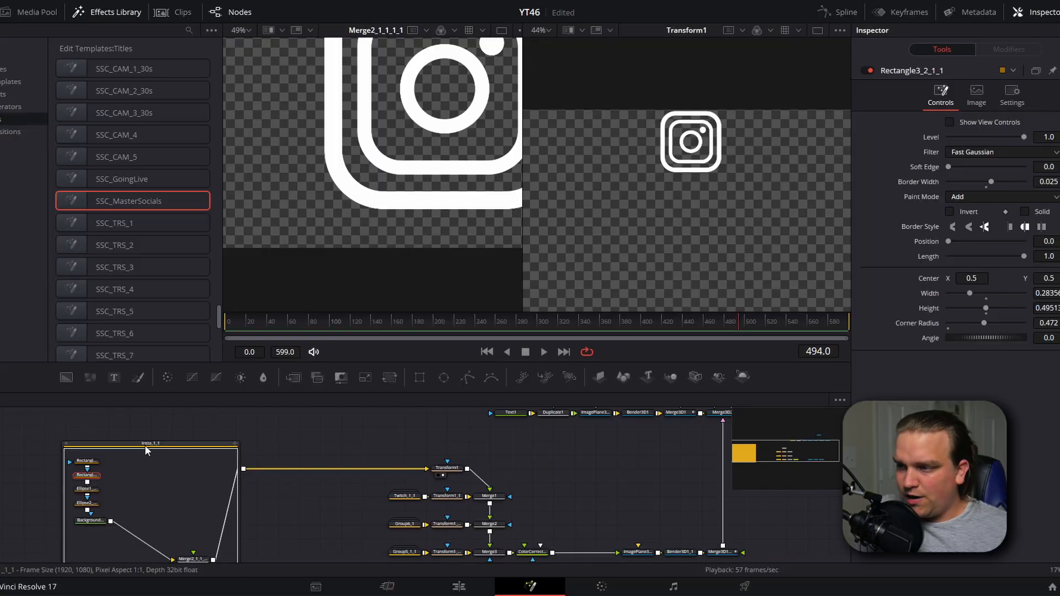
# - Collapse the Instagram group, move the Twitch group out to open space, and show it in both viewers
pyautogui.click(142, 444)
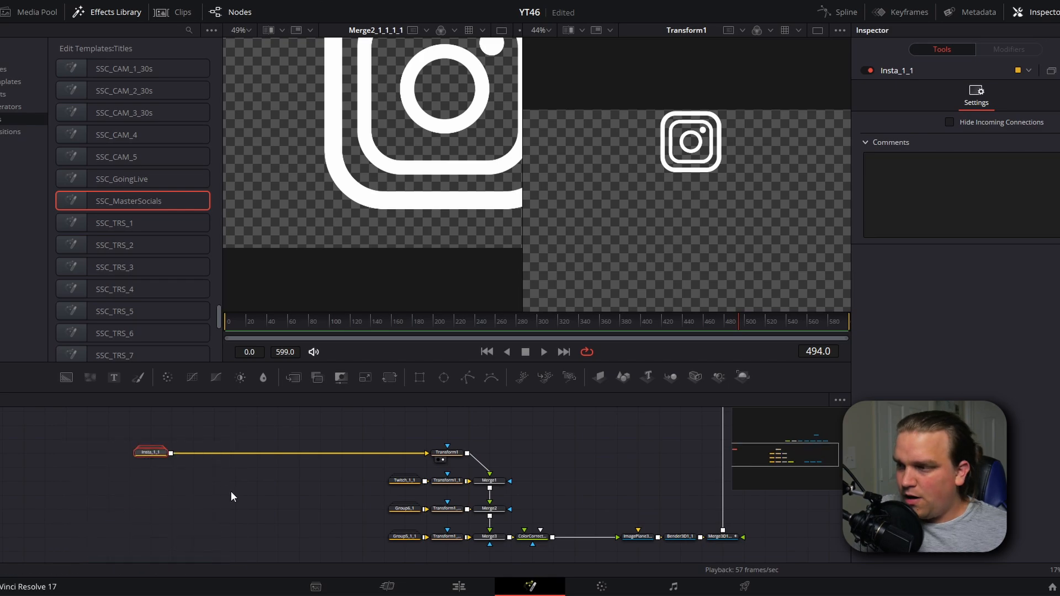
pyautogui.moveTo(150, 453); pyautogui.dragTo(127, 484)
pyautogui.press('1')
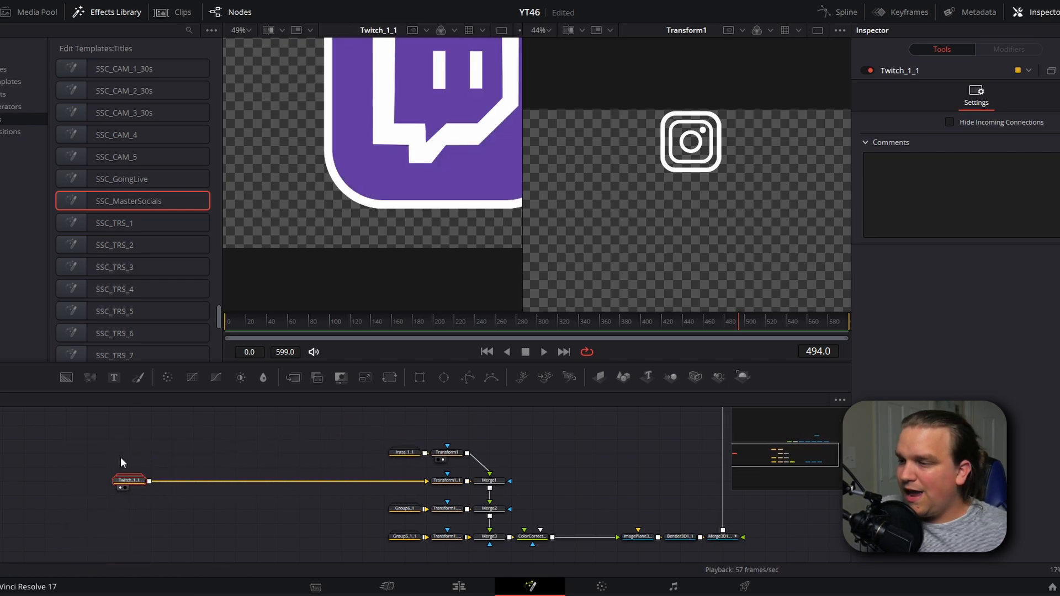
pyautogui.press('2')
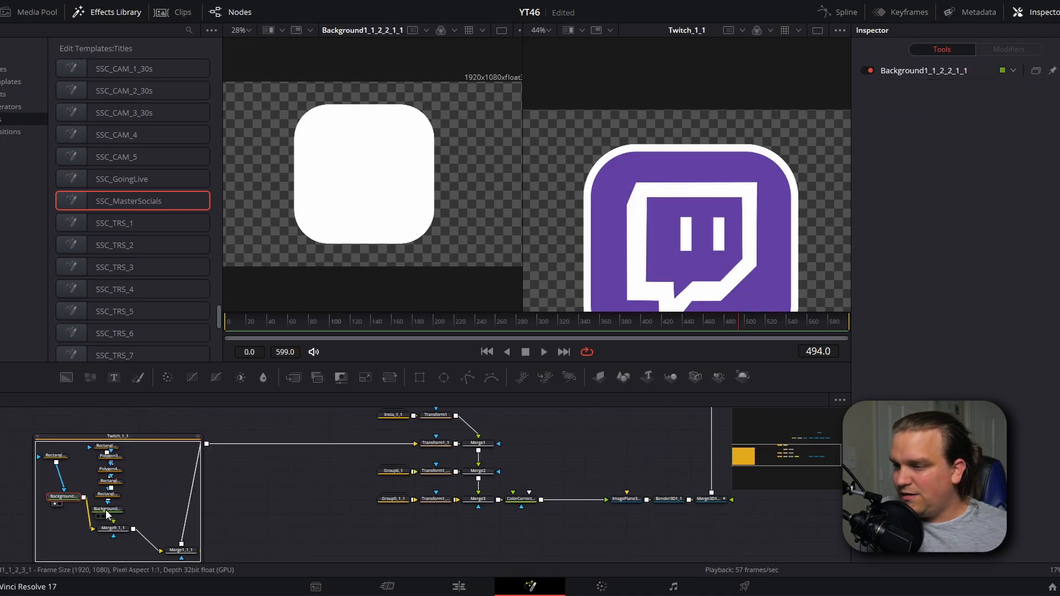
# - Show the Twitch Rectangle4_2 mask in the first viewer, and make the chain's Rectangle1 mask non-solid with a 0.025 Border Width
pyautogui.click(111, 481)
pyautogui.press('1')
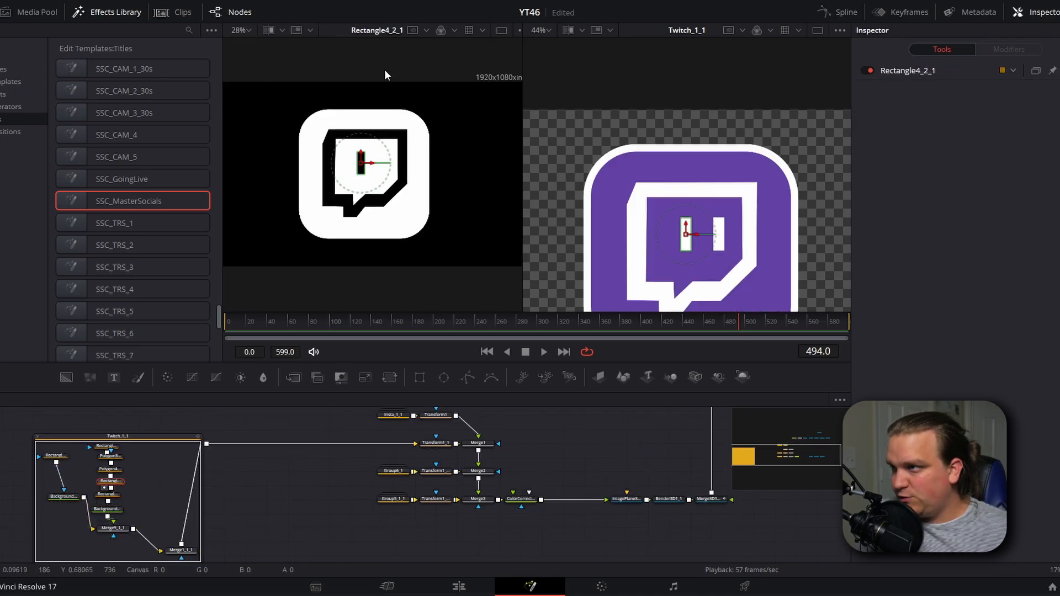
pyautogui.click(109, 468)
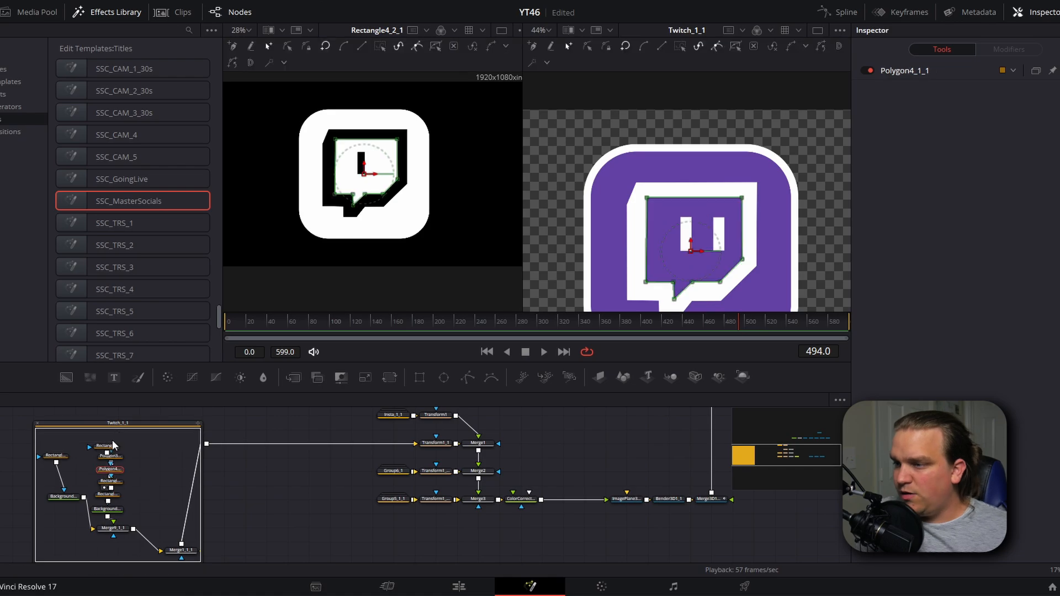
pyautogui.click(112, 445)
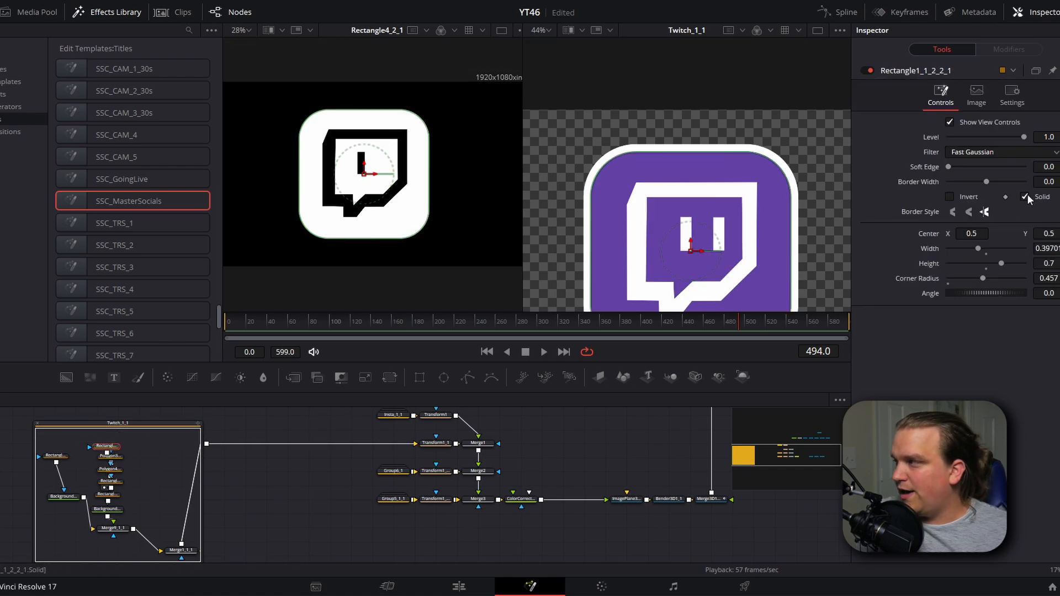
pyautogui.click(1025, 196)
pyautogui.moveTo(986, 182); pyautogui.dragTo(990, 180)
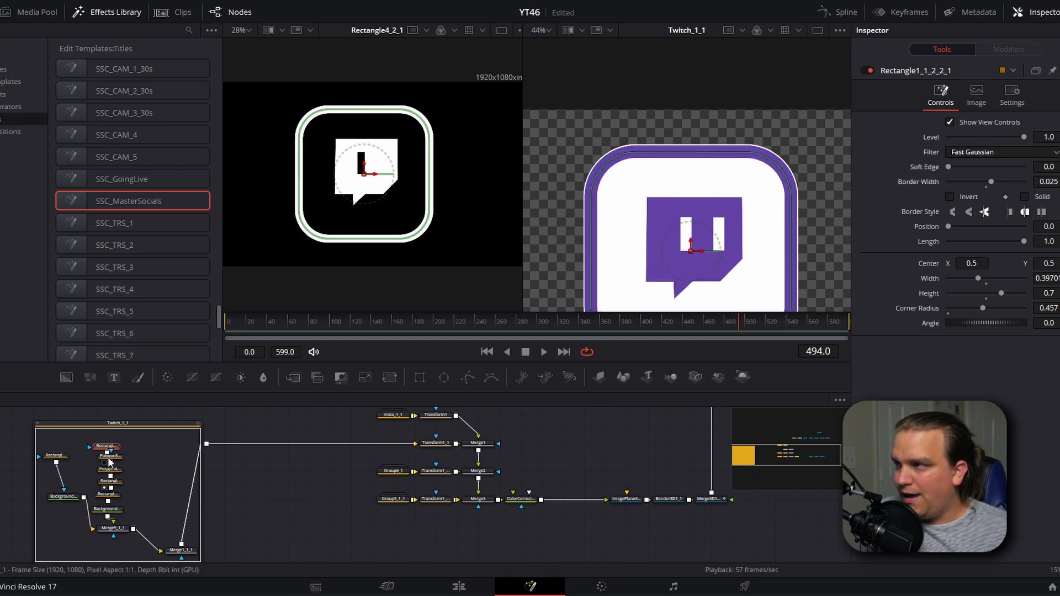
# - Set the Twitch chain's Polygon3 mask and both Rectangle4 masks to Add, and its Polygon4 mask to Subtract
pyautogui.click(109, 460)
pyautogui.click(979, 197)
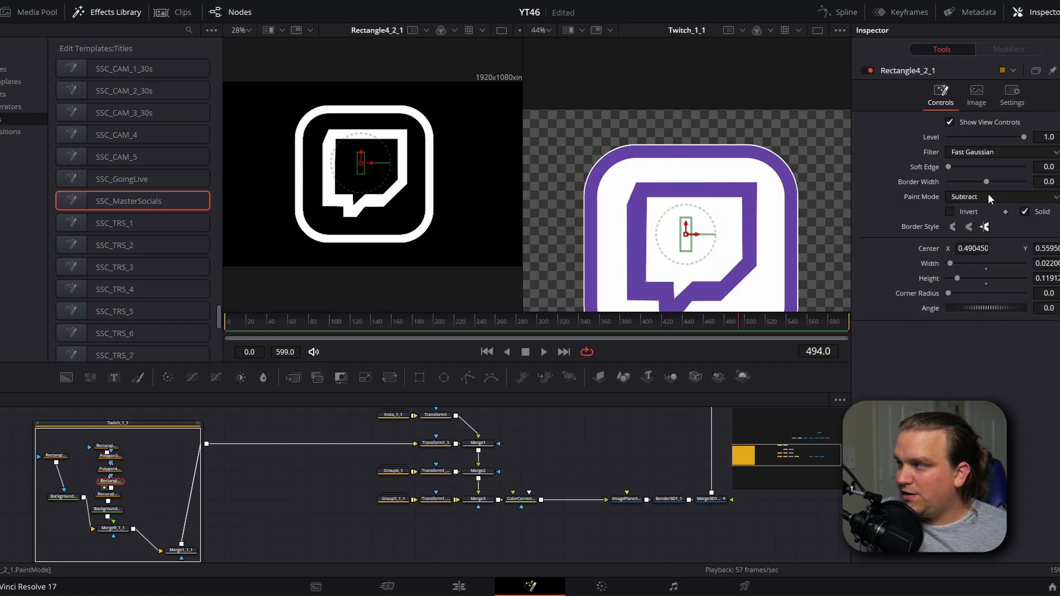
pyautogui.click(989, 197)
pyautogui.click(972, 224)
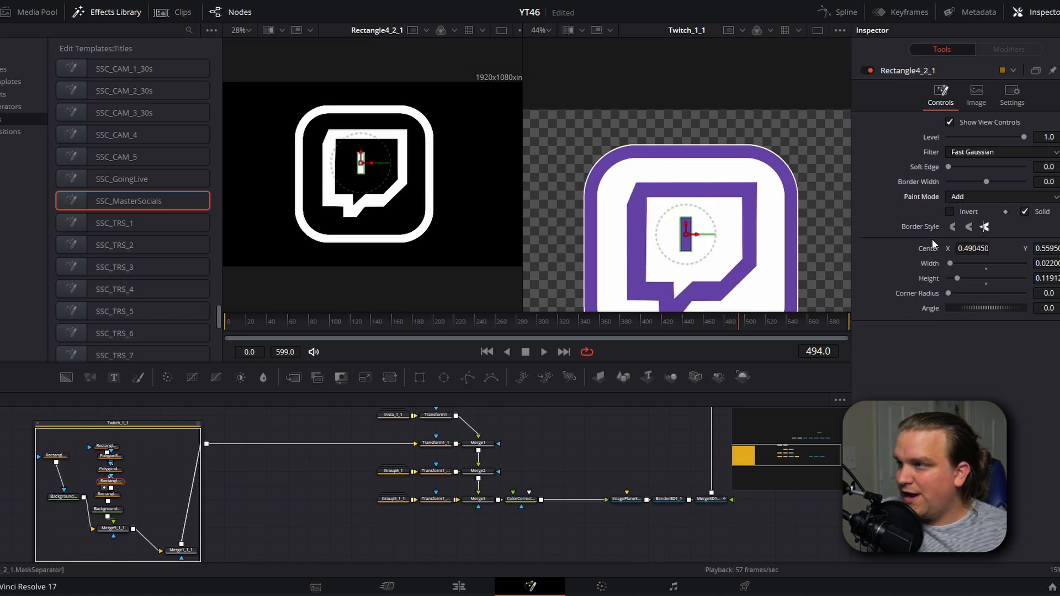
pyautogui.click(107, 495)
pyautogui.click(978, 197)
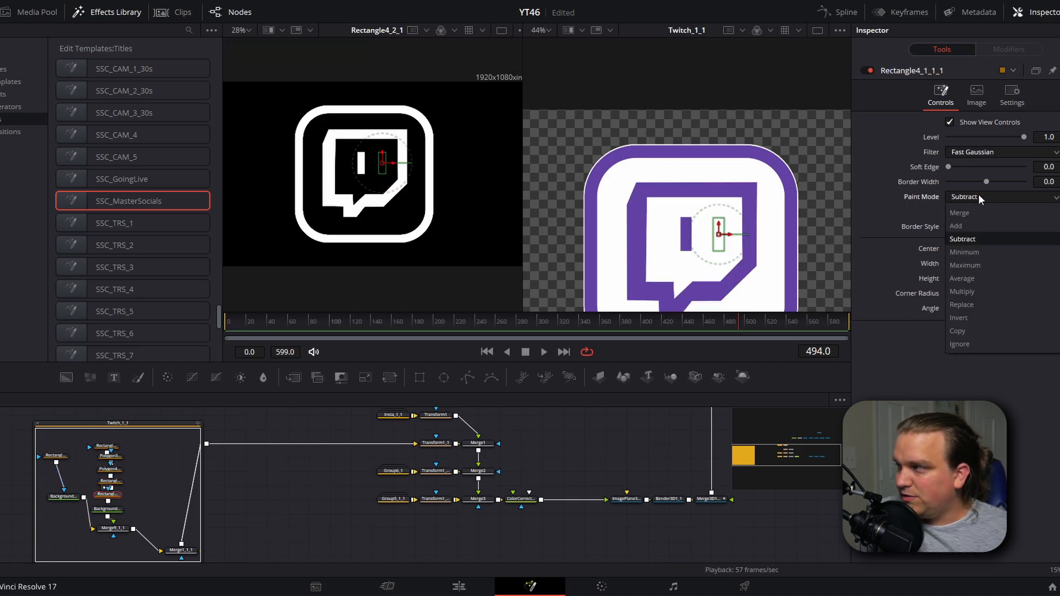
pyautogui.click(970, 223)
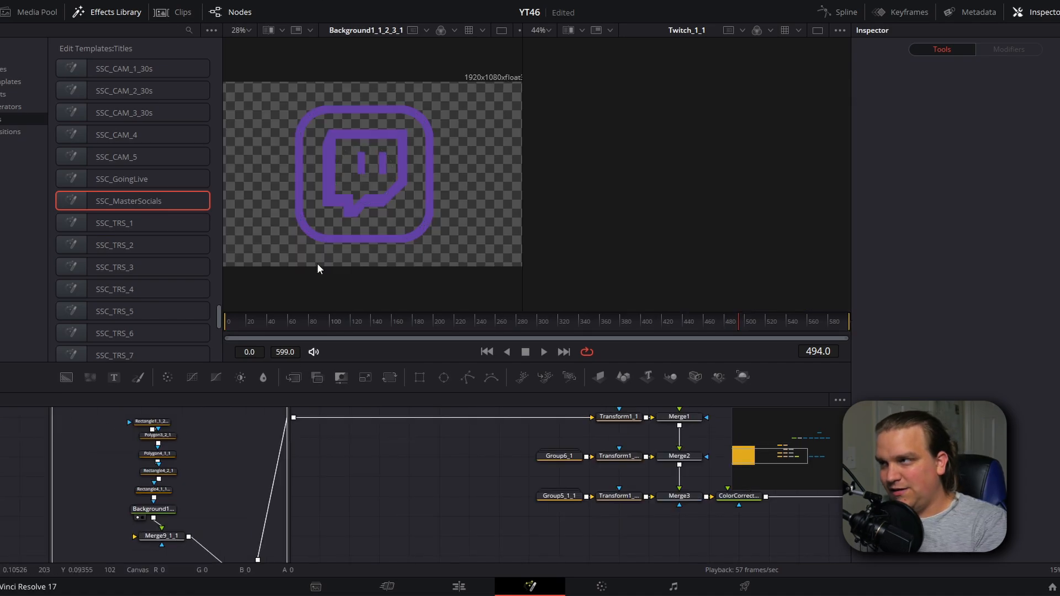
# - Change the Twitch icon's purple Background color to white and collapse the Twitch group
pyautogui.click(159, 534)
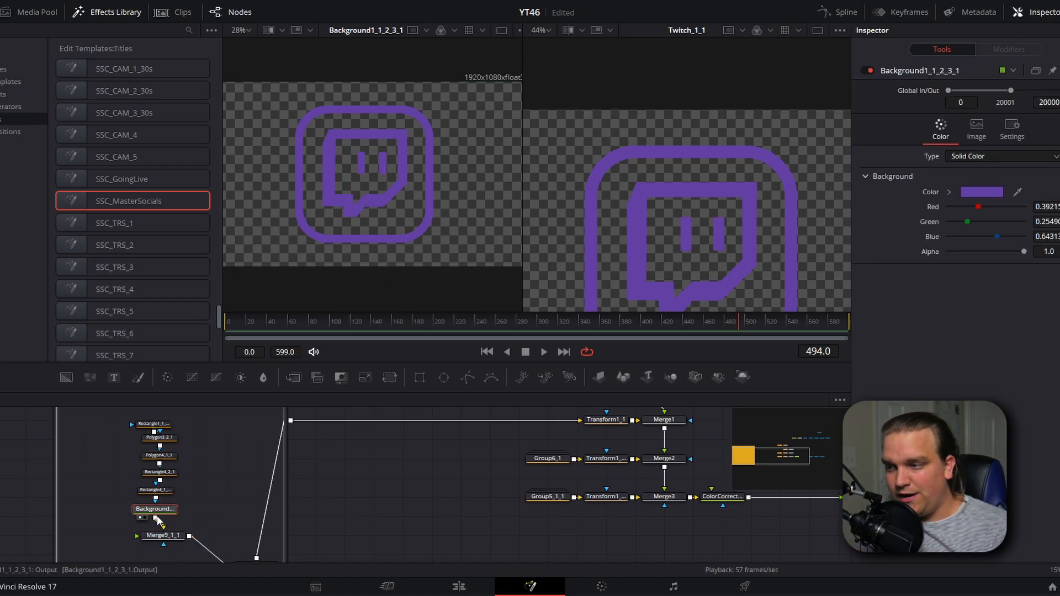
pyautogui.moveTo(987, 206); pyautogui.dragTo(1035, 240)
pyautogui.scroll(-2, 361, 481)
pyautogui.doubleClick(257, 420)
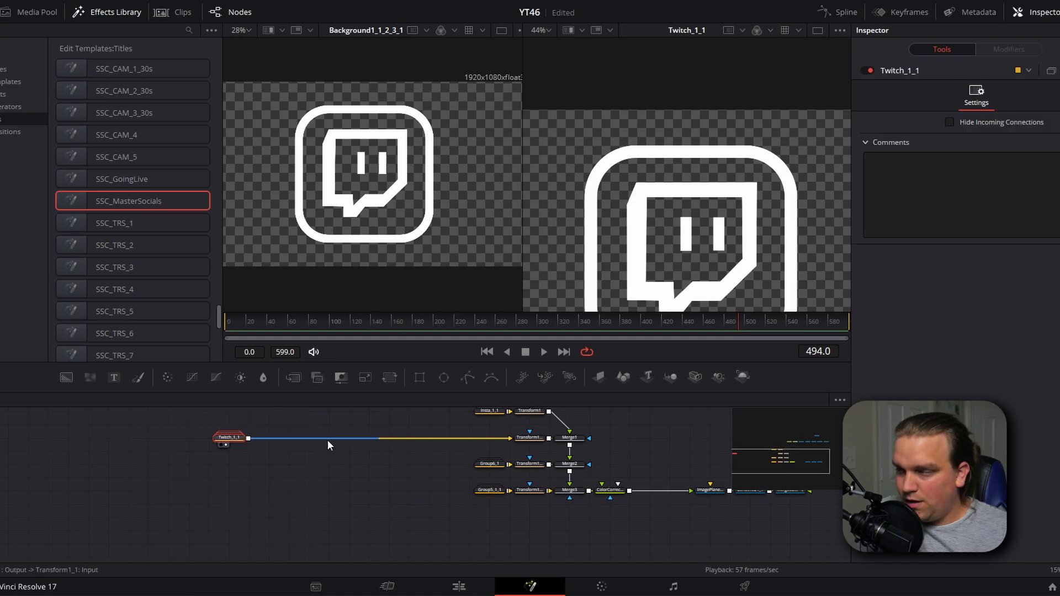
# - Move the Twitch group back beside its Transform node and show Merge1 in the second viewer
pyautogui.moveTo(229, 437); pyautogui.dragTo(489, 437)
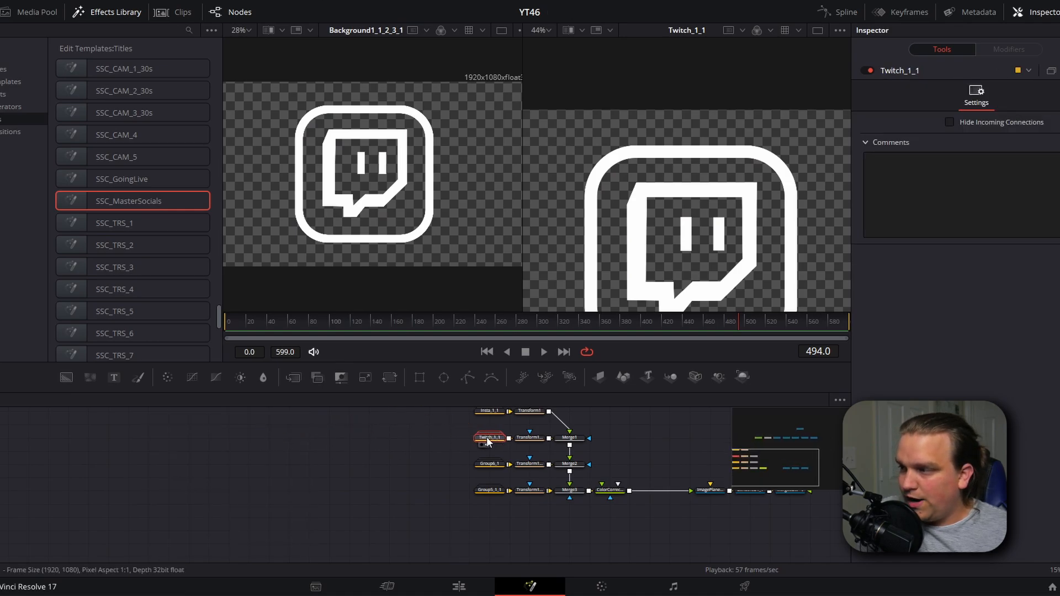
pyautogui.click(529, 442)
pyautogui.click(569, 437)
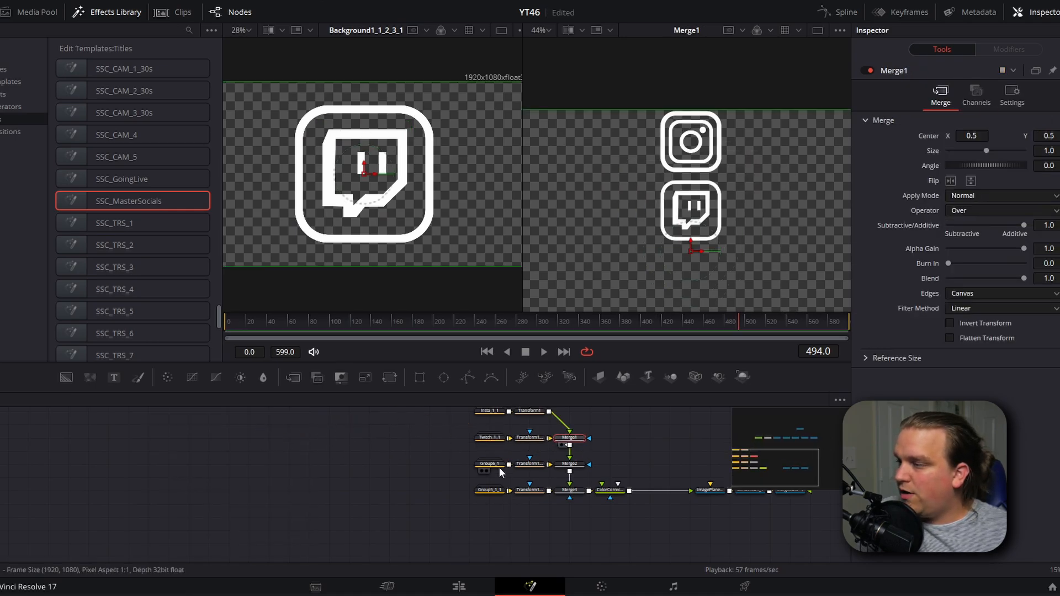
# - Move the Group6 Twitter icon out to open space, expand it, and show it in both viewers
pyautogui.moveTo(474, 468); pyautogui.dragTo(179, 465)
pyautogui.doubleClick(178, 465)
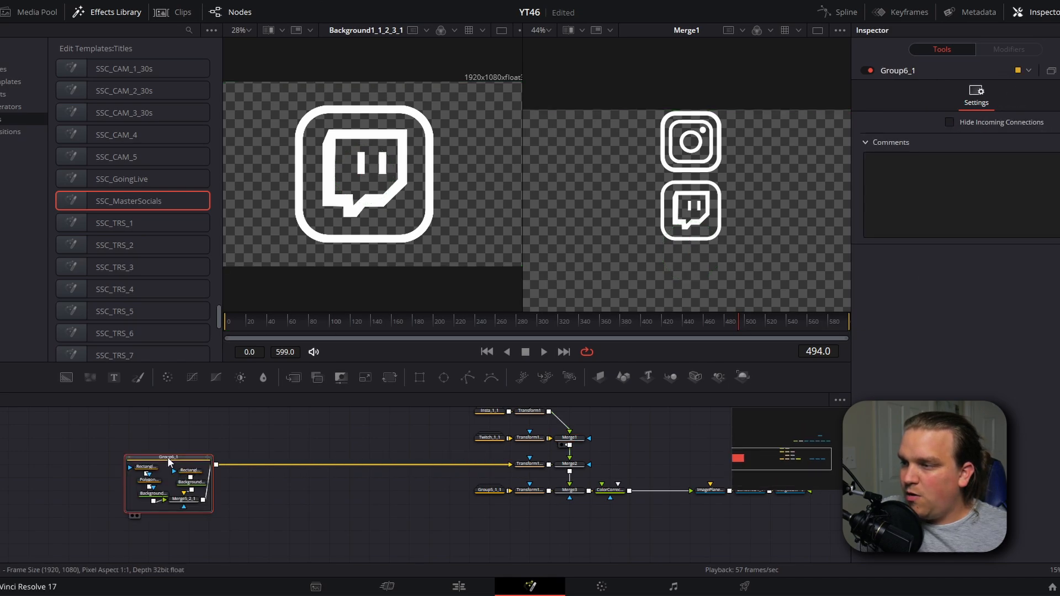
pyautogui.press('1')
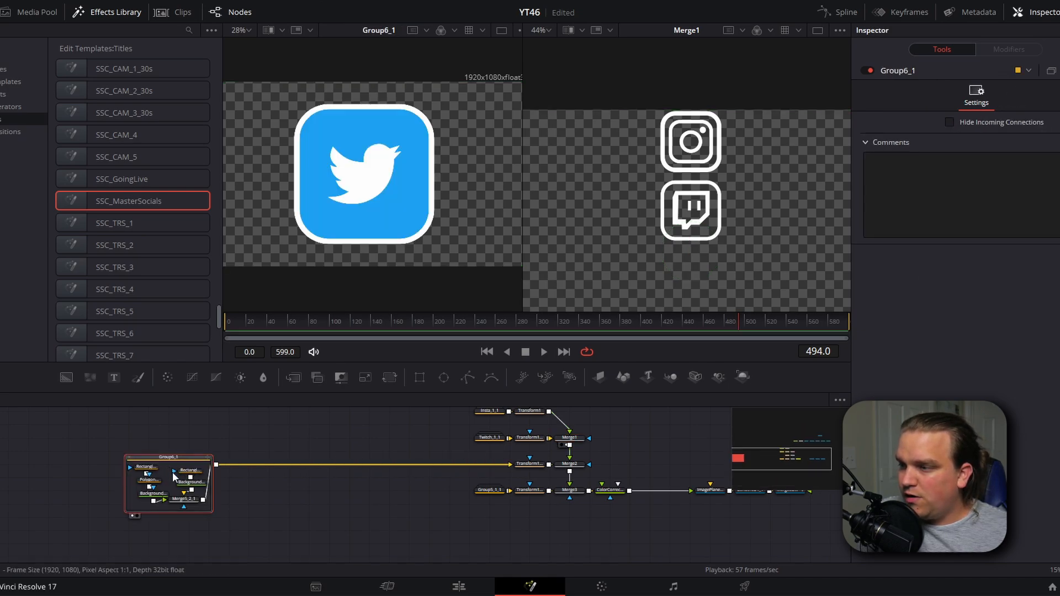
pyautogui.press('2')
pyautogui.scroll(3, 206, 509)
pyautogui.moveTo(313, 505); pyautogui.dragTo(370, 534)
# - Examine the Twitter group's two Backgrounds and the bird chain's Rectangle mask one by one in the first viewer
pyautogui.click(146, 503)
pyautogui.press('1')
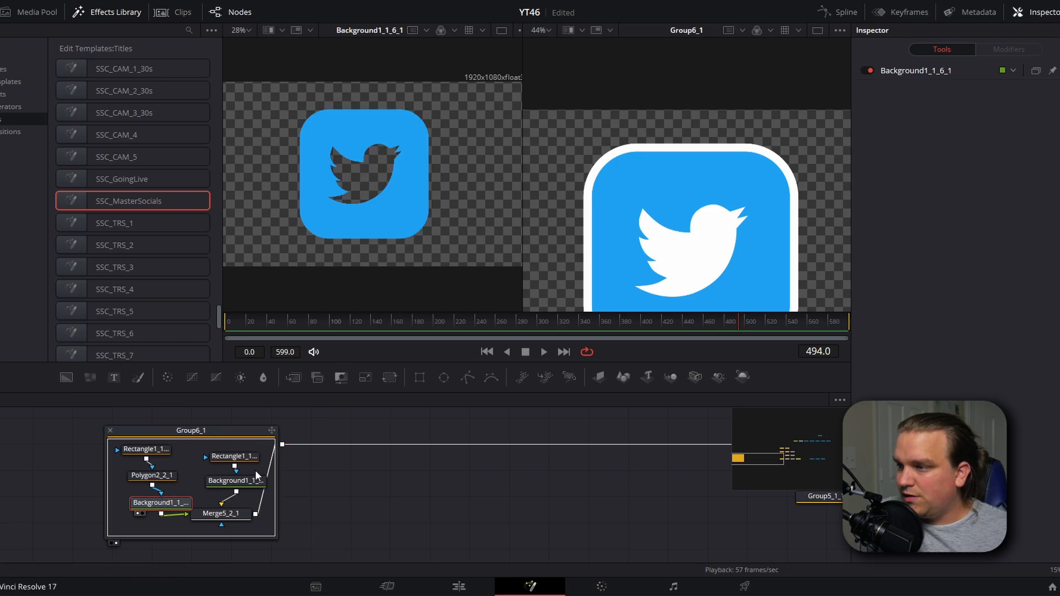
pyautogui.click(245, 480)
pyautogui.press('1')
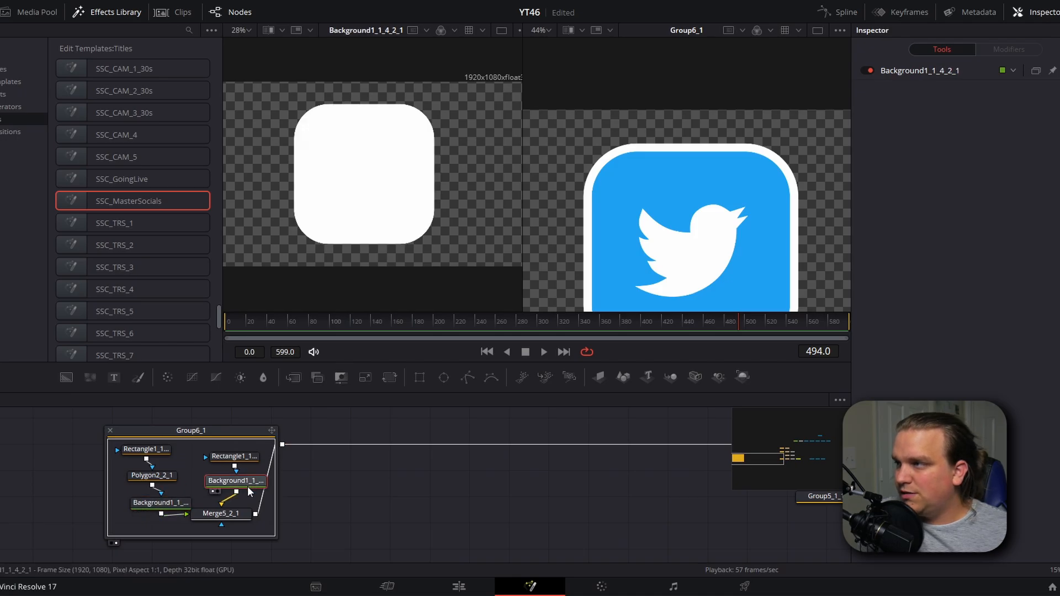
pyautogui.click(155, 475)
pyautogui.click(145, 449)
pyautogui.press('1')
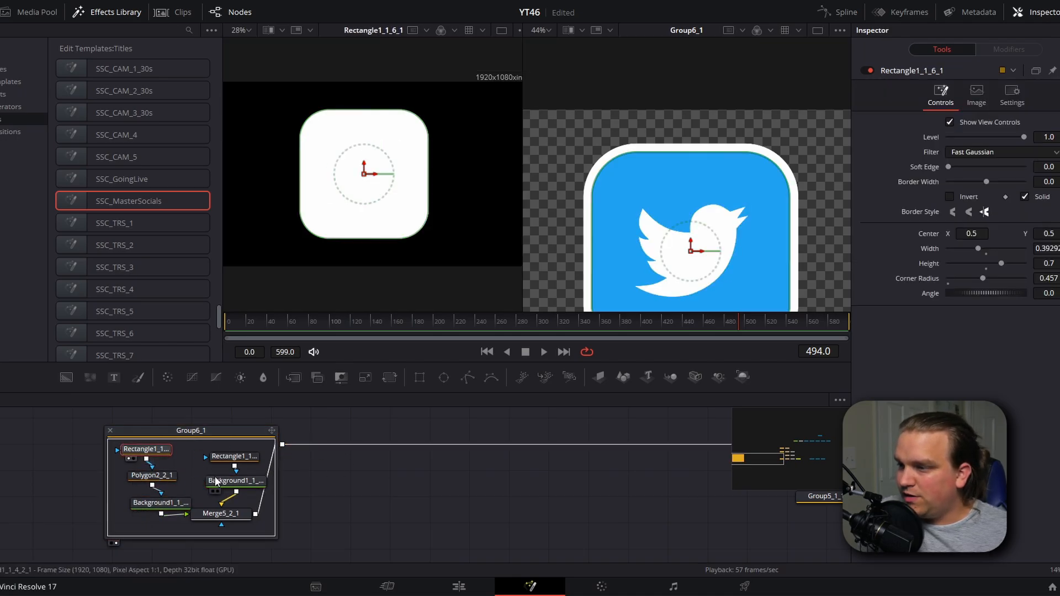
pyautogui.click(175, 503)
pyautogui.press('1')
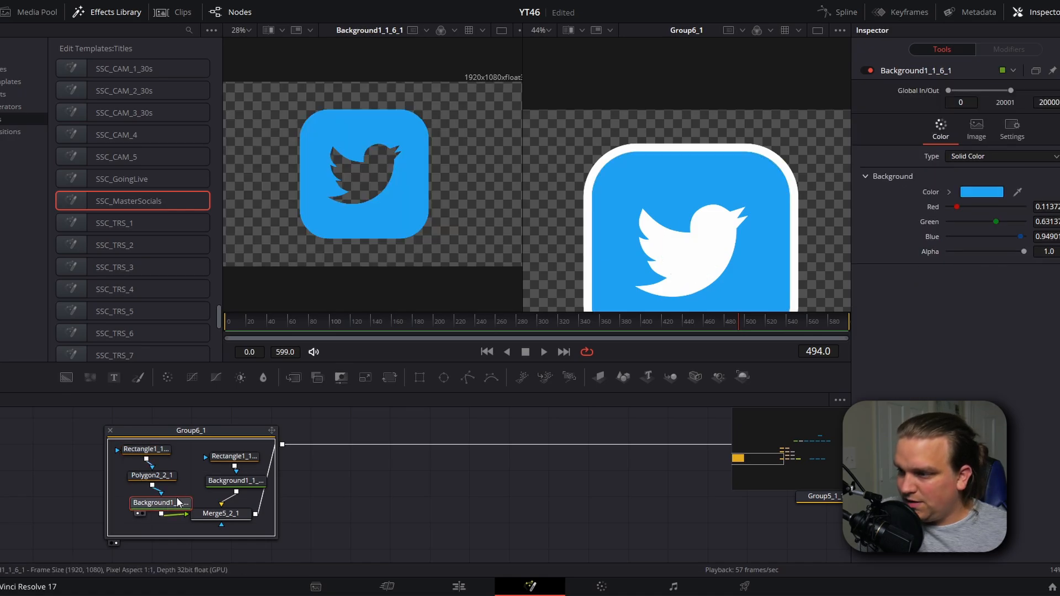
# - Set the Paint Mode of the Twitter bird's Polygon2 mask to Add
pyautogui.click(141, 475)
pyautogui.click(972, 197)
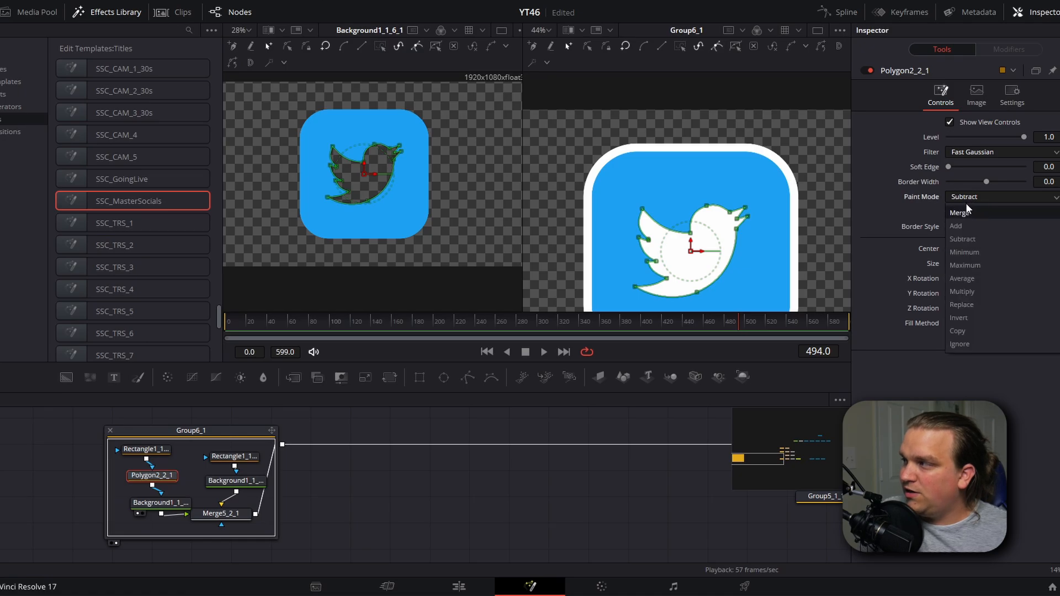
pyautogui.click(962, 221)
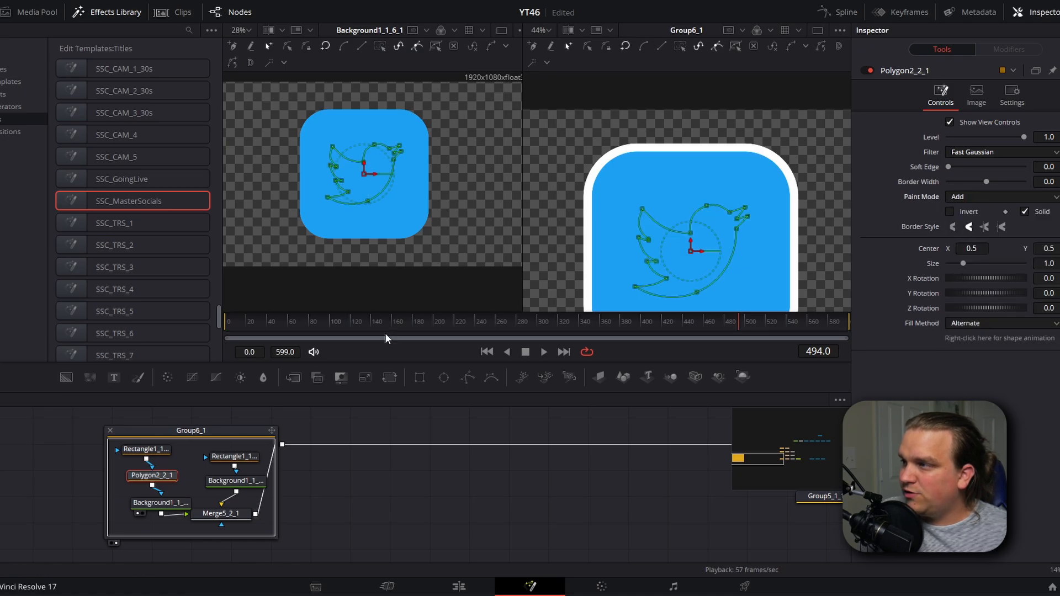
# - Lower the bird chain's Rectangle mask Level to 0.693 and enlarge the mask to Width about 0.407 and Height 0.726
pyautogui.click(143, 449)
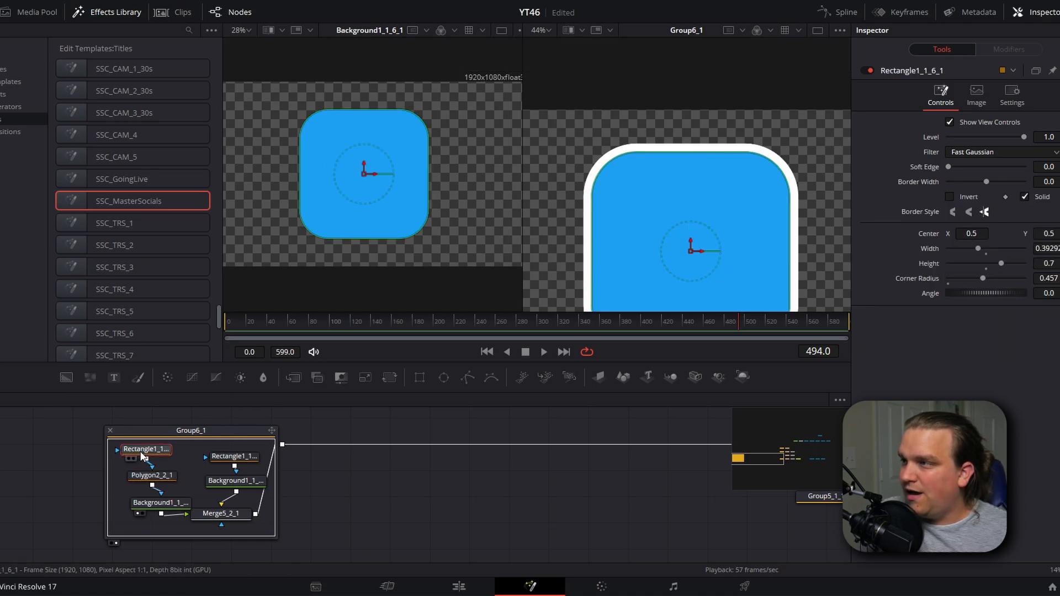
pyautogui.click(1025, 196)
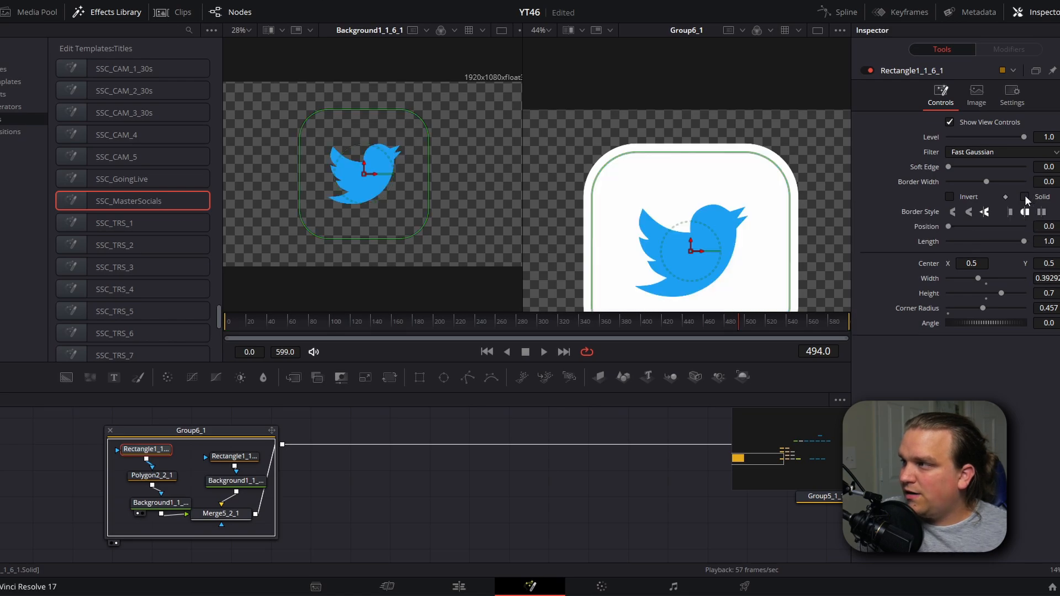
pyautogui.click(1025, 197)
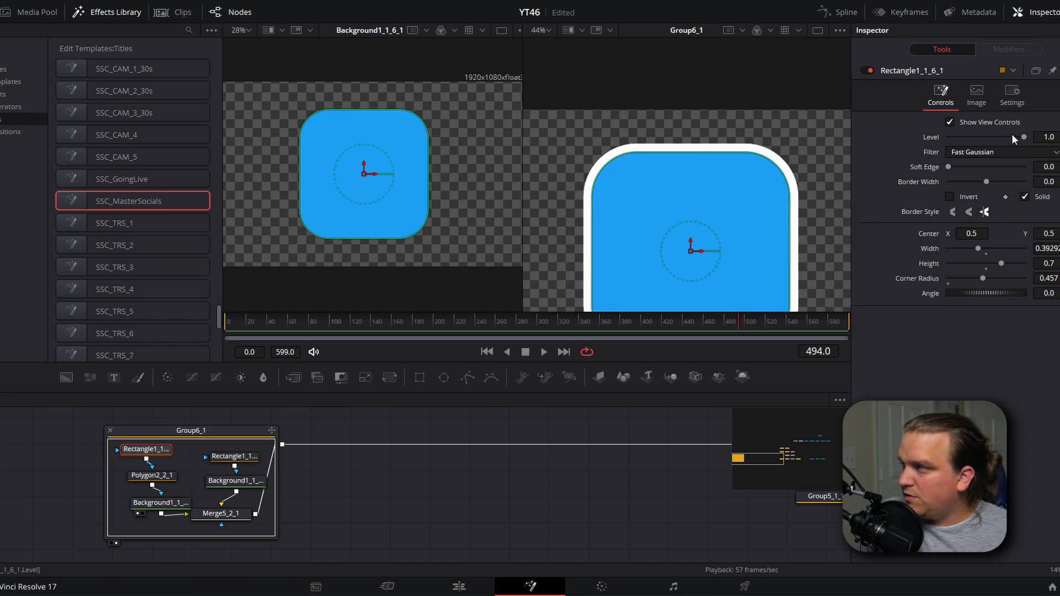
pyautogui.moveTo(1019, 136); pyautogui.dragTo(992, 137)
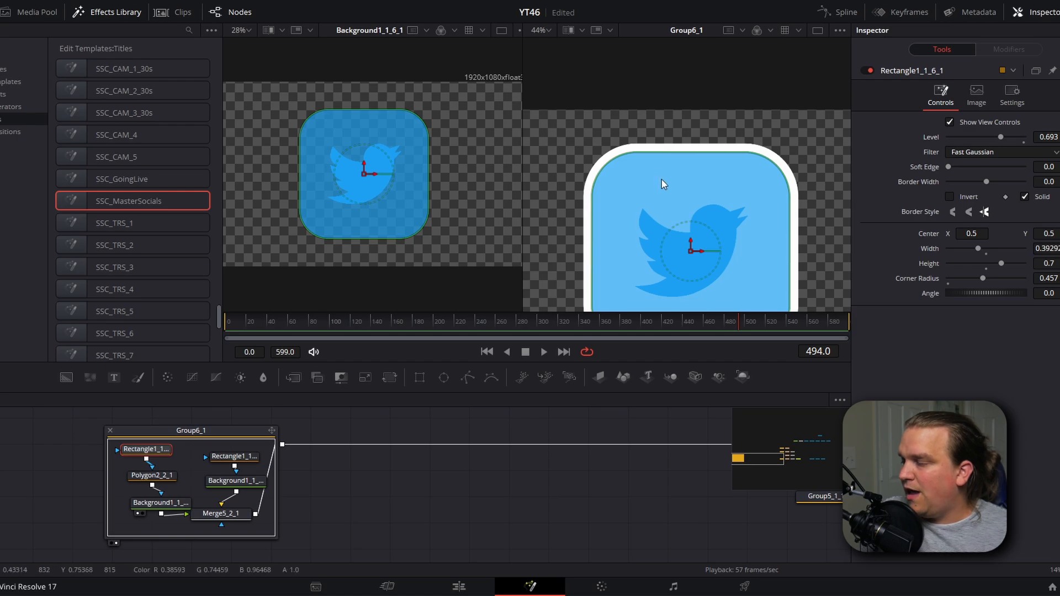
pyautogui.scroll(2, 663, 184)
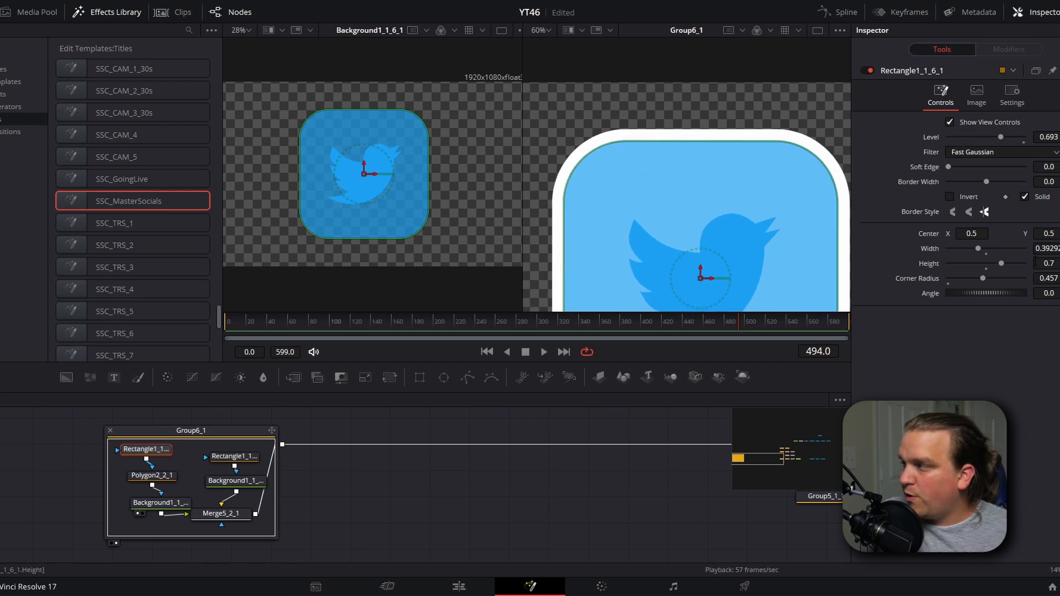
pyautogui.moveTo(1053, 248); pyautogui.dragTo(1059, 248)
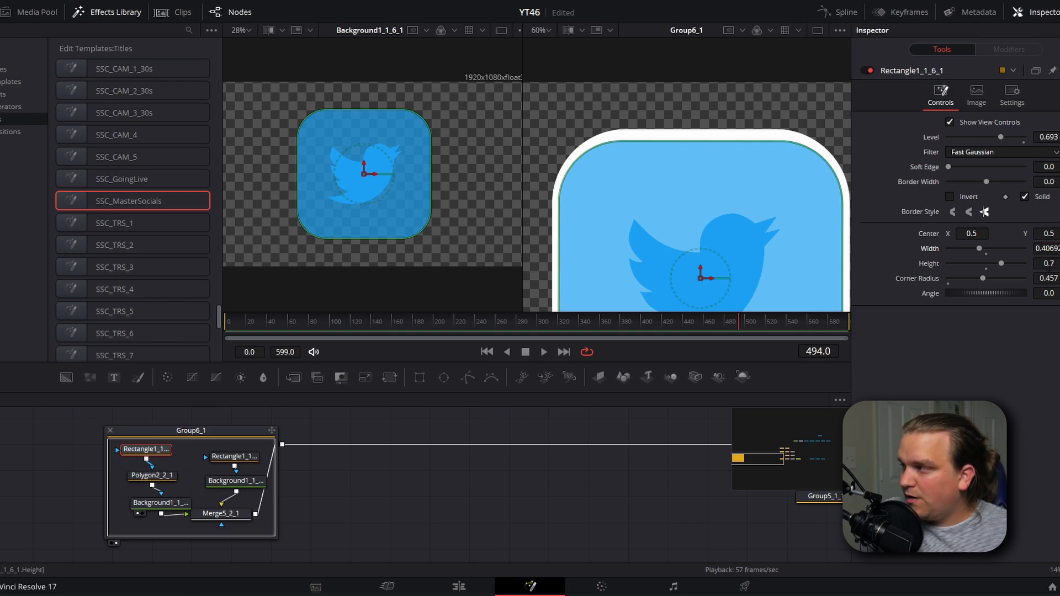
pyautogui.moveTo(1047, 264); pyautogui.dragTo(1059, 263)
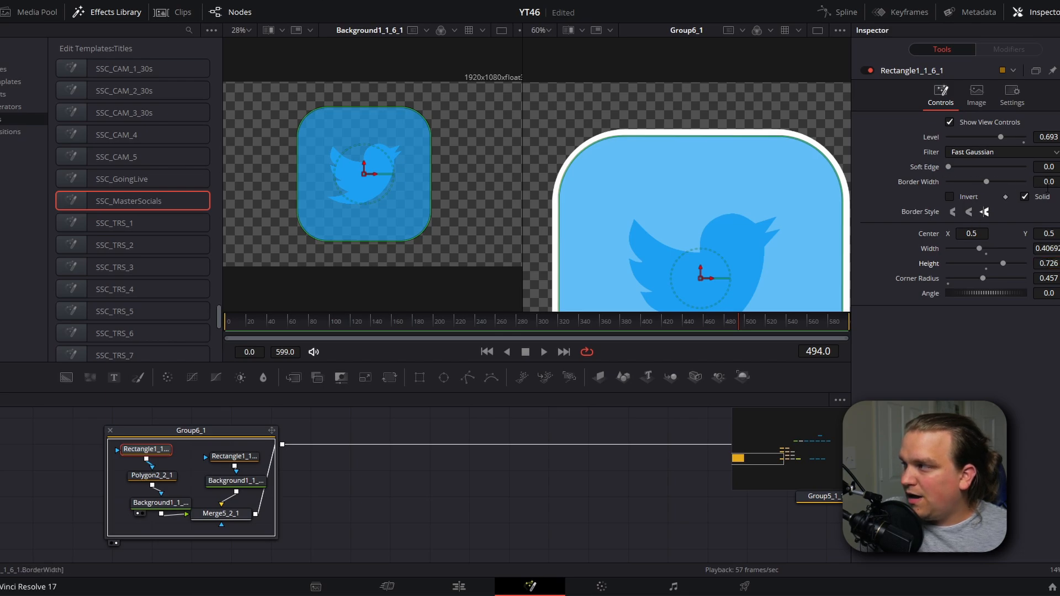
# - Restore the bird chain's Rectangle mask Level to 1.0 and set its Border Width to 0.017
pyautogui.moveTo(983, 137); pyautogui.dragTo(1050, 143)
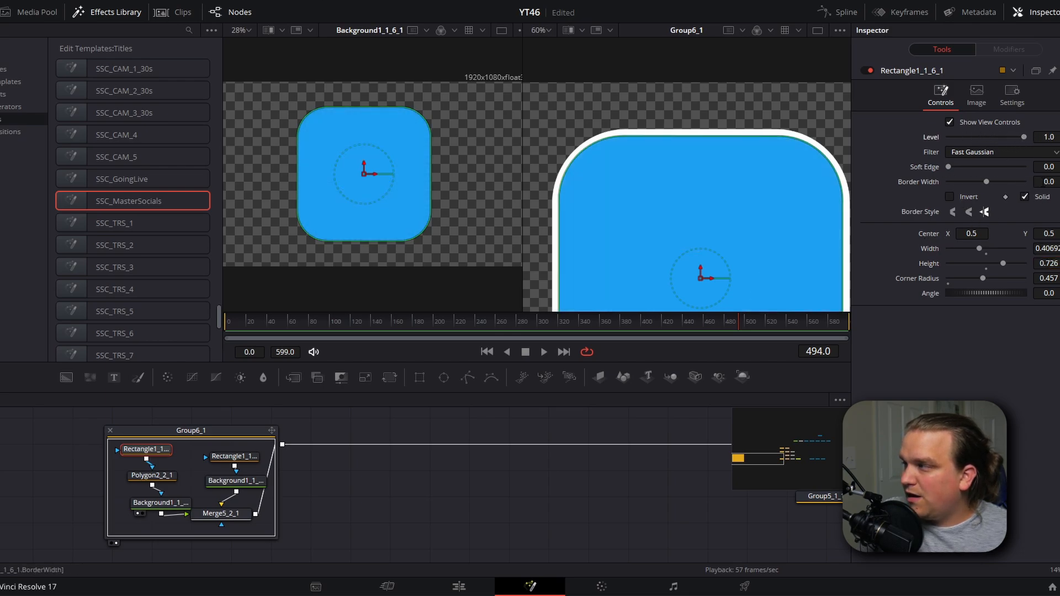
pyautogui.moveTo(1049, 184); pyautogui.dragTo(1056, 183)
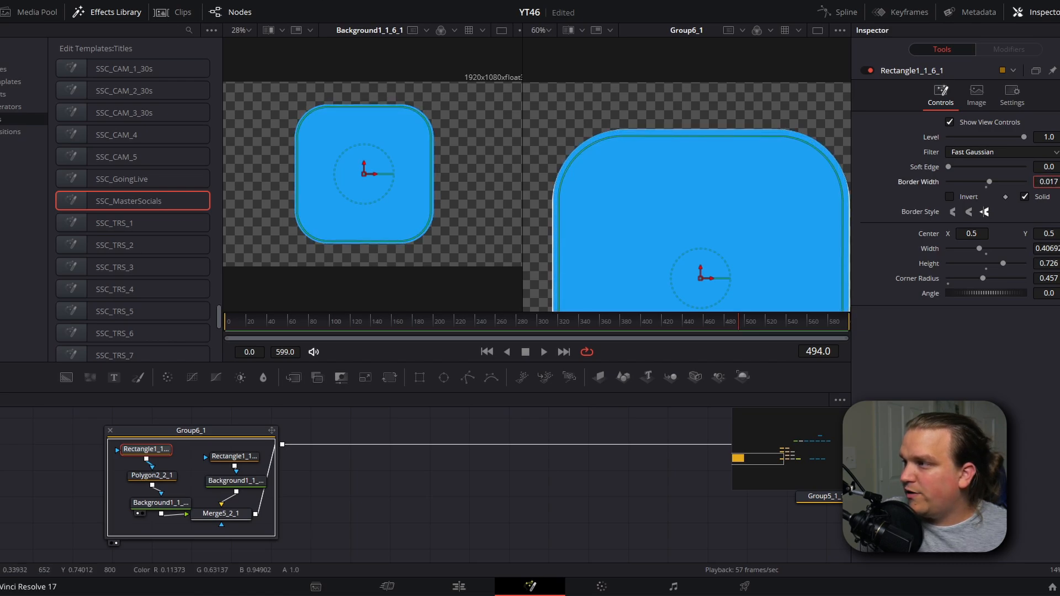
# - Set the bird chain's Background color to white with Red, Green and Blue at 1.0, and delete the other Background with its Rectangle mask
pyautogui.moveTo(165, 502); pyautogui.dragTo(155, 509)
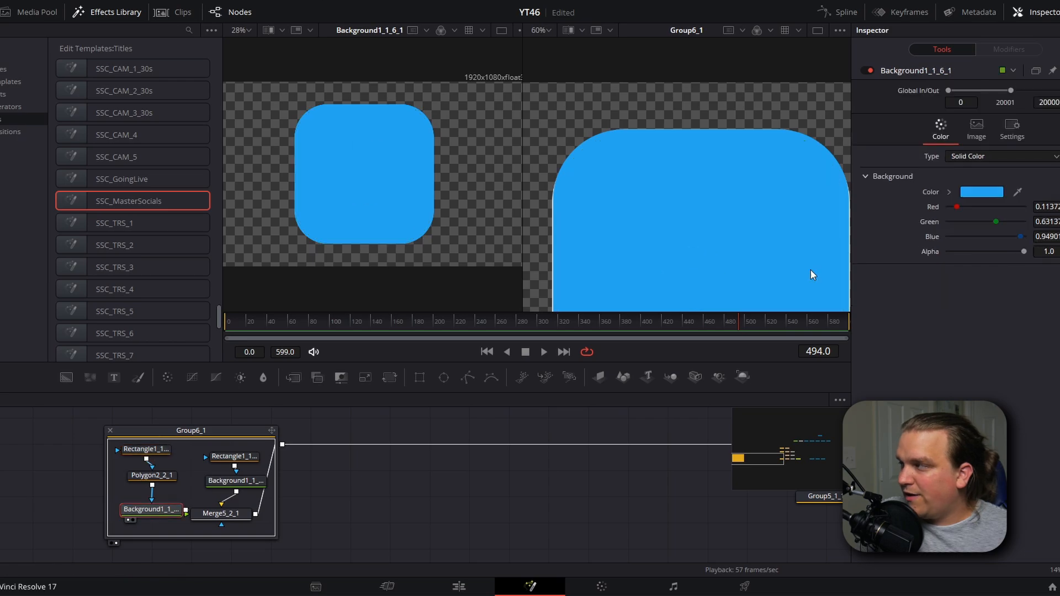
pyautogui.moveTo(957, 207); pyautogui.dragTo(1027, 221)
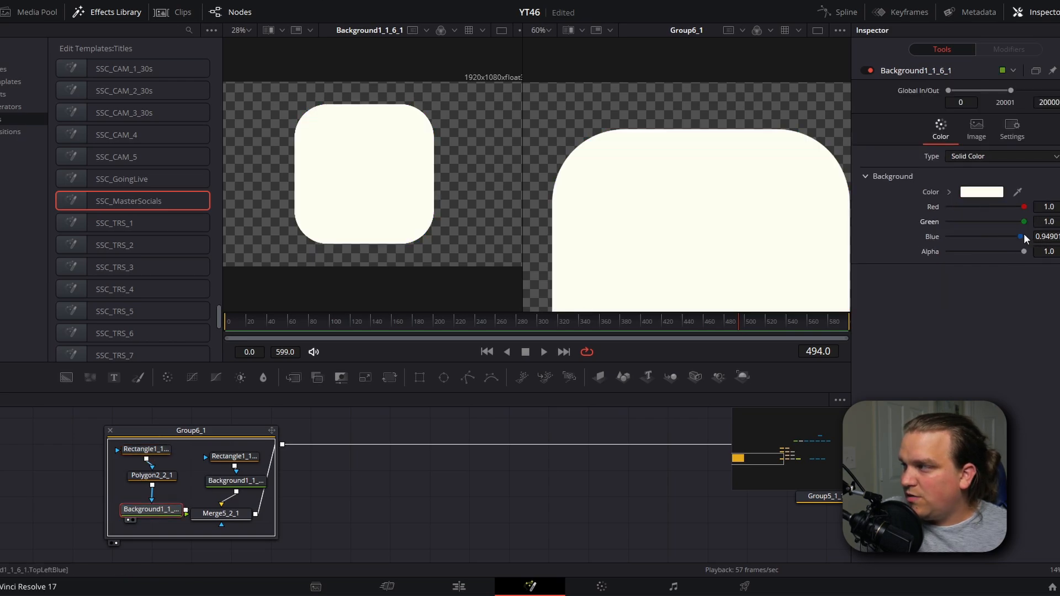
pyautogui.moveTo(227, 482); pyautogui.dragTo(239, 452)
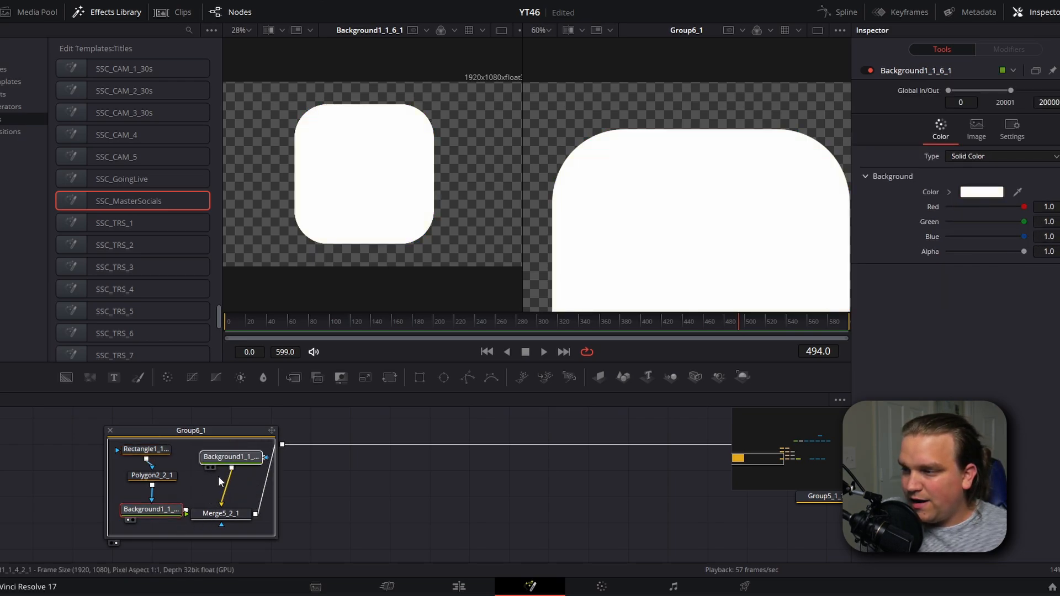
pyautogui.click(225, 462)
pyautogui.press('Delete')
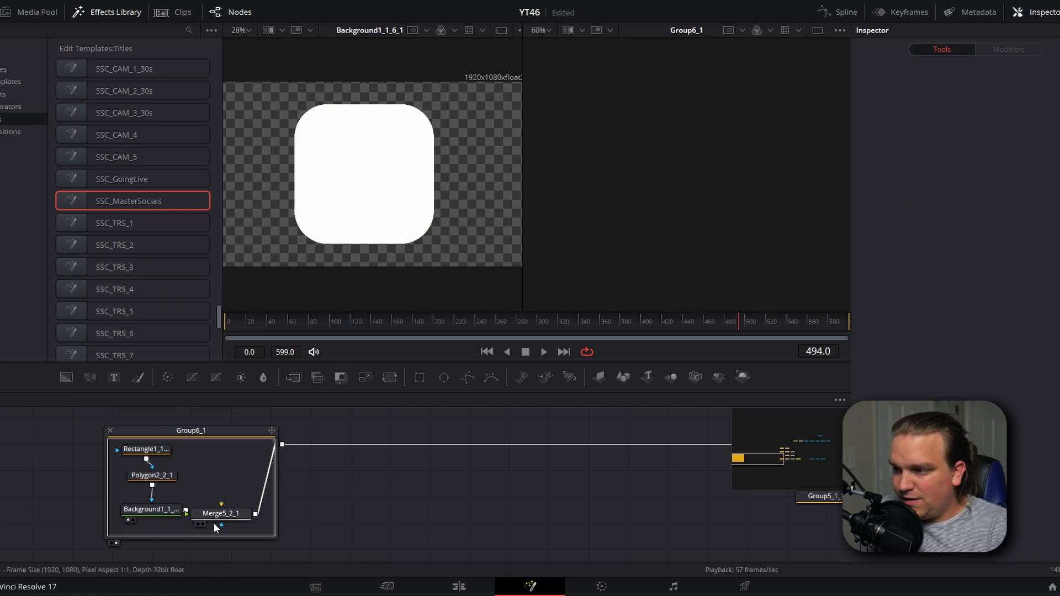
pyautogui.click(216, 515)
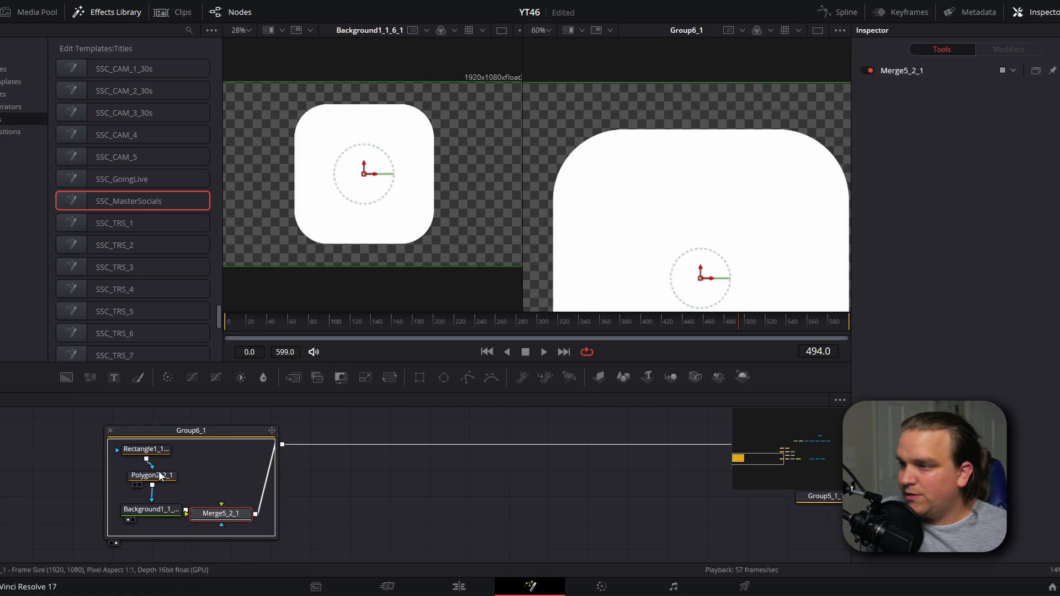
# - Turn off Solid on the bird chain's Rectangle mask and collapse the Twitter group back beside its Transform
pyautogui.moveTo(140, 454); pyautogui.dragTo(145, 461)
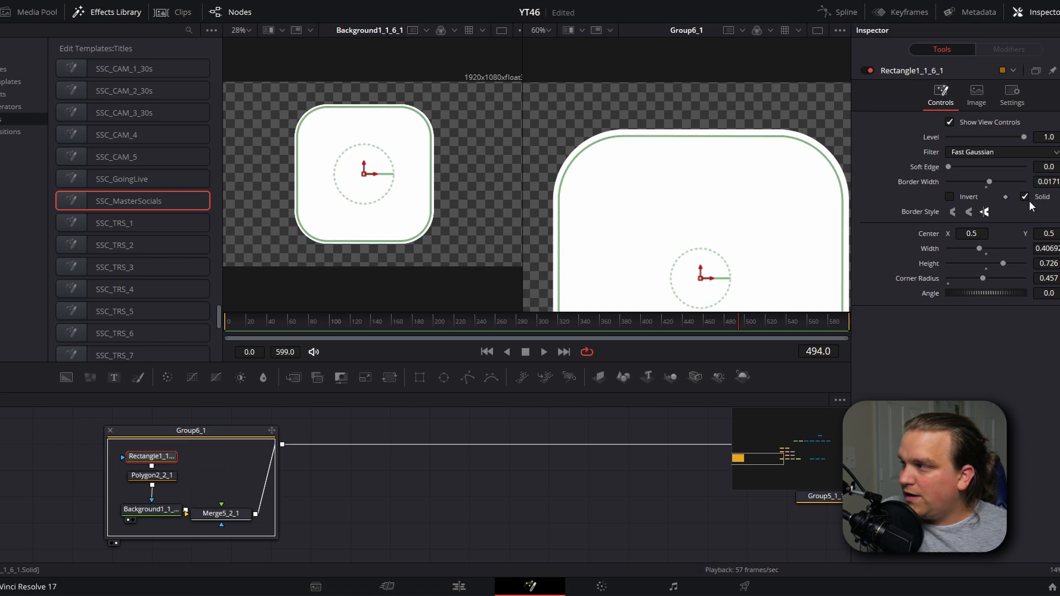
pyautogui.click(1024, 197)
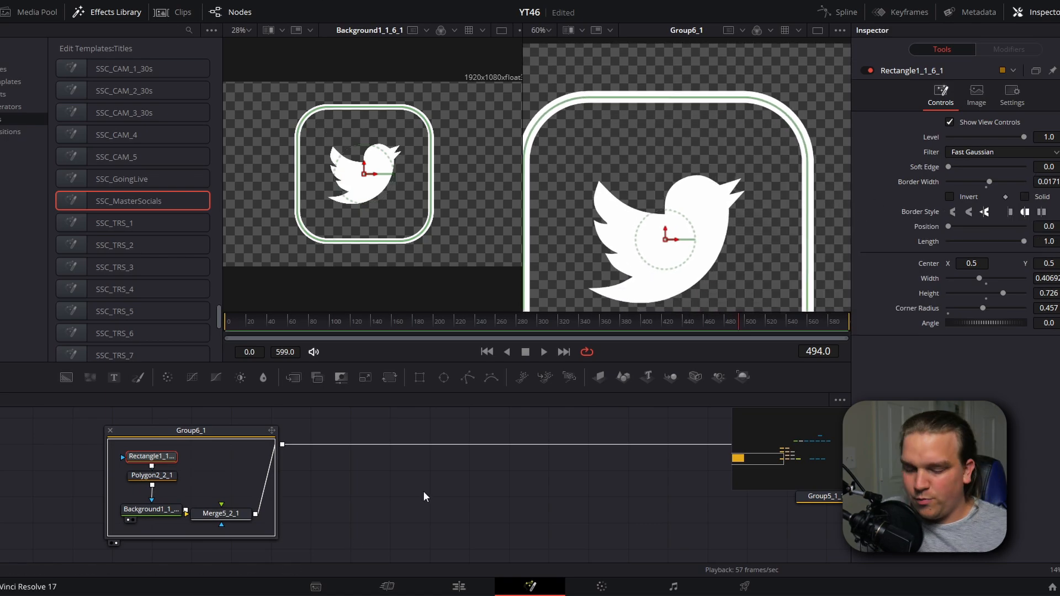
pyautogui.scroll(-3, 388, 495)
pyautogui.doubleClick(270, 452)
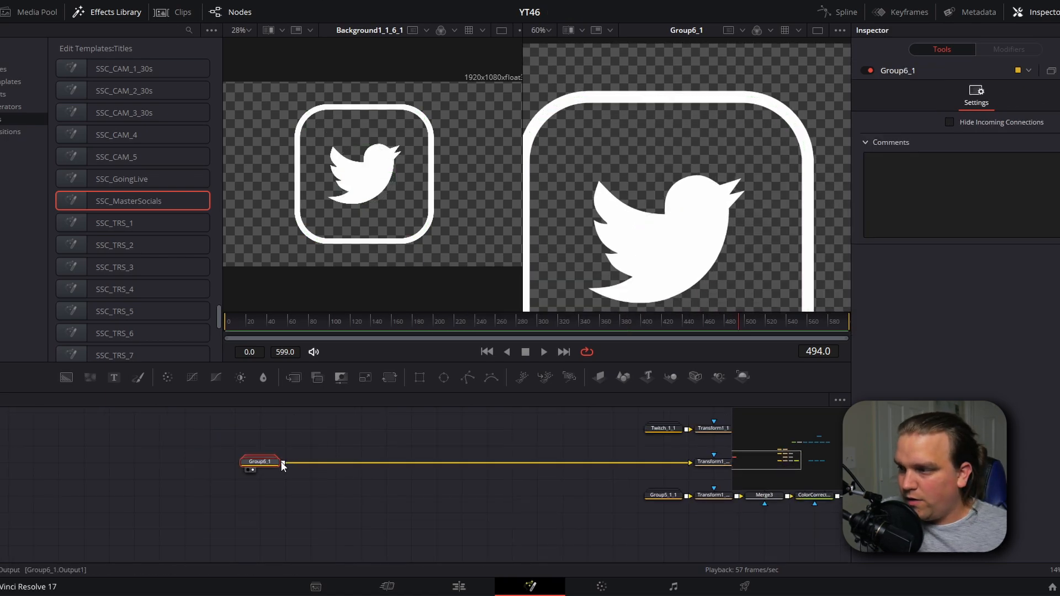
pyautogui.moveTo(275, 462); pyautogui.dragTo(181, 430)
# - Open the TikTok group Group5_1_1 and show its output in both viewers
pyautogui.doubleClick(657, 496)
pyautogui.press('2')
pyautogui.scroll(-3, 236, 472)
pyautogui.scroll(4, 213, 426)
pyautogui.press('1')
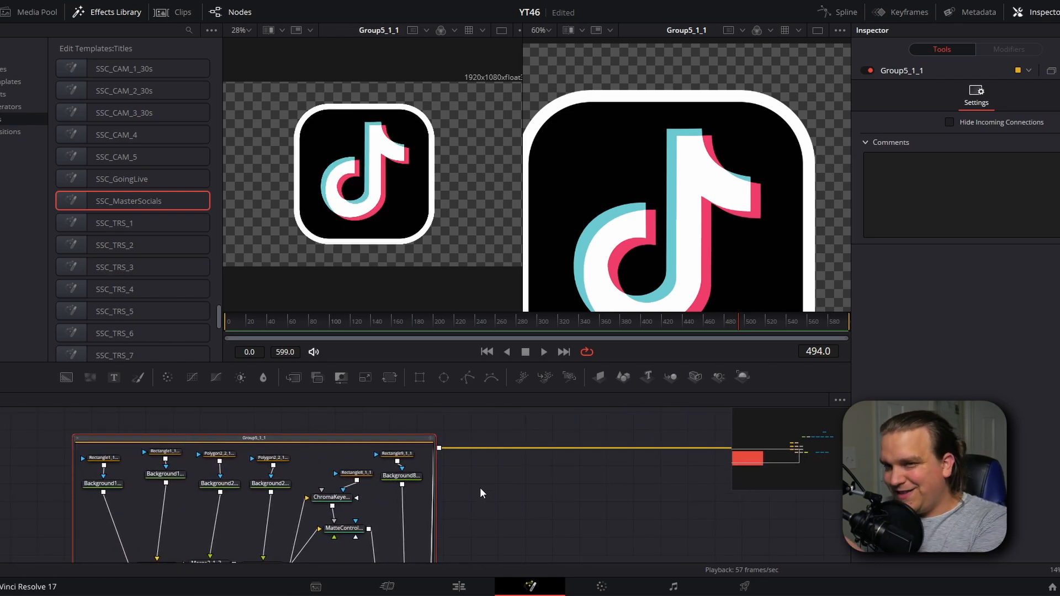
# - Delete the MatteControl1, ChromaKeyer1 and Rectangle8 nodes from the TikTok group
pyautogui.moveTo(307, 483); pyautogui.dragTo(269, 489)
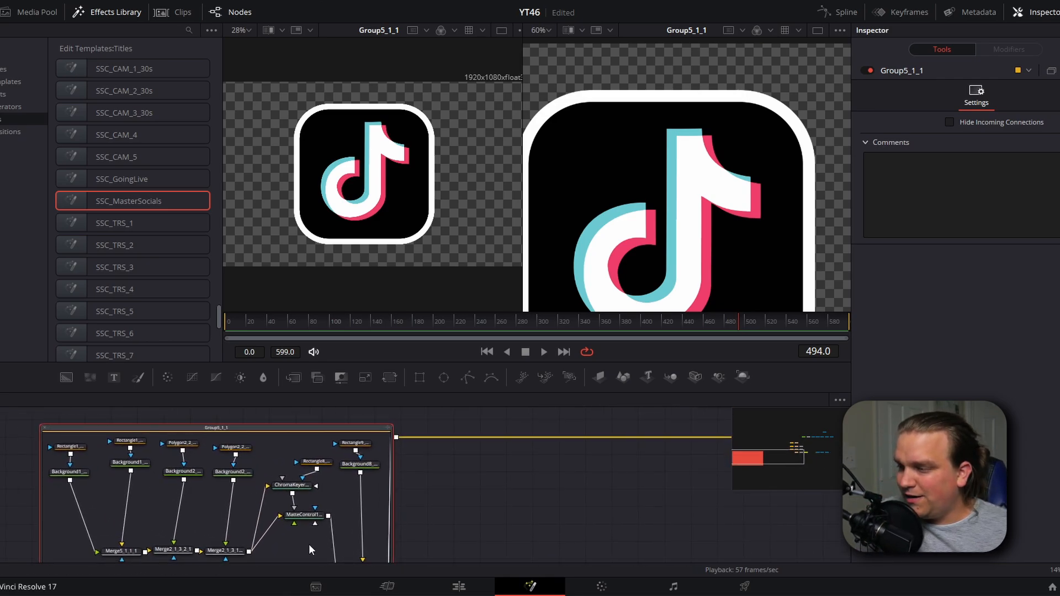
pyautogui.moveTo(310, 545); pyautogui.dragTo(303, 427)
pyautogui.scroll(-1, 318, 456)
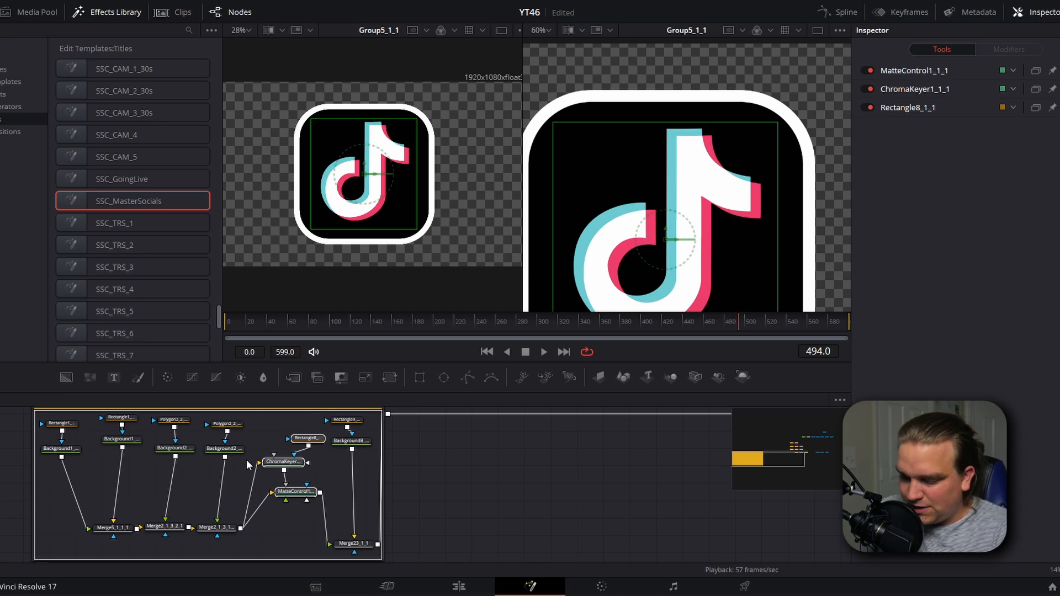
pyautogui.press('Delete')
pyautogui.moveTo(266, 498); pyautogui.dragTo(329, 459)
# - Make the TikTok icon's white border Rectangle mask non-solid, with Border Width about 0.0149 and Height 0.735
pyautogui.click(336, 432)
pyautogui.press('1')
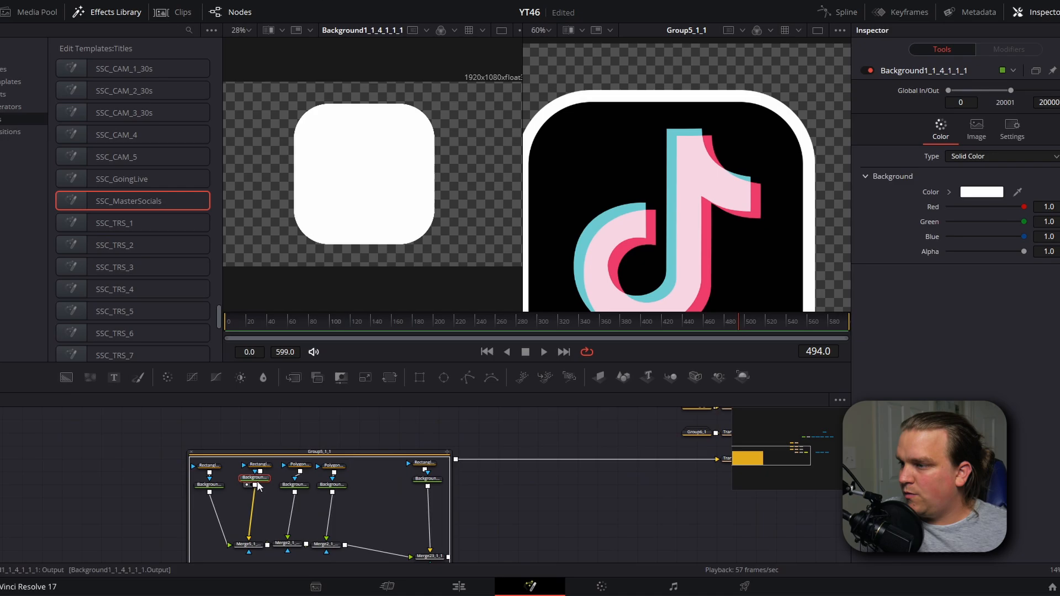
pyautogui.moveTo(260, 480); pyautogui.dragTo(262, 485)
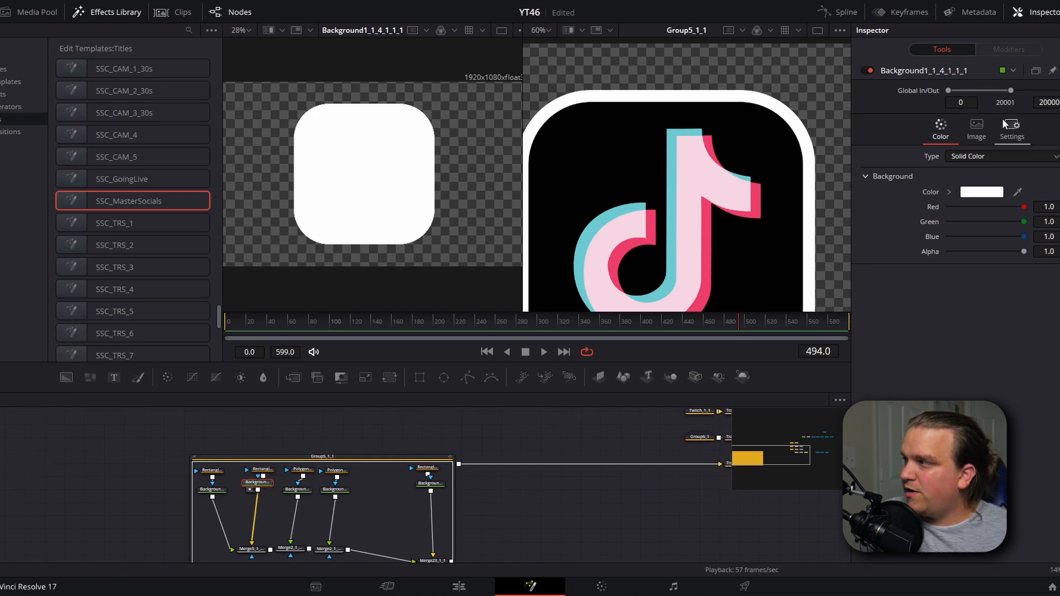
pyautogui.click(262, 470)
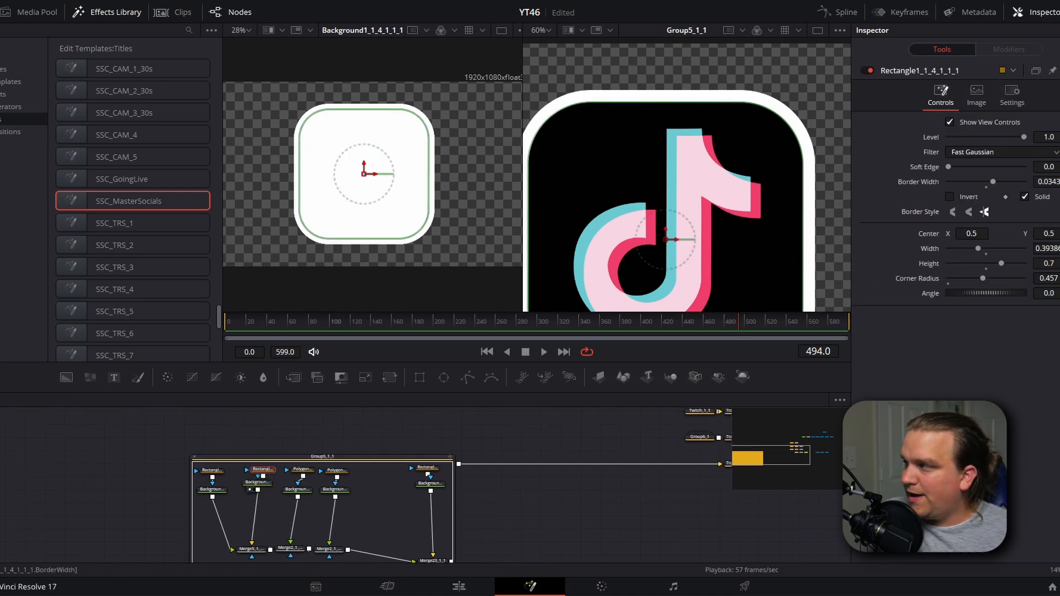
pyautogui.click(1025, 196)
pyautogui.moveTo(1045, 182); pyautogui.dragTo(1018, 182)
pyautogui.moveTo(1038, 293); pyautogui.dragTo(1045, 294)
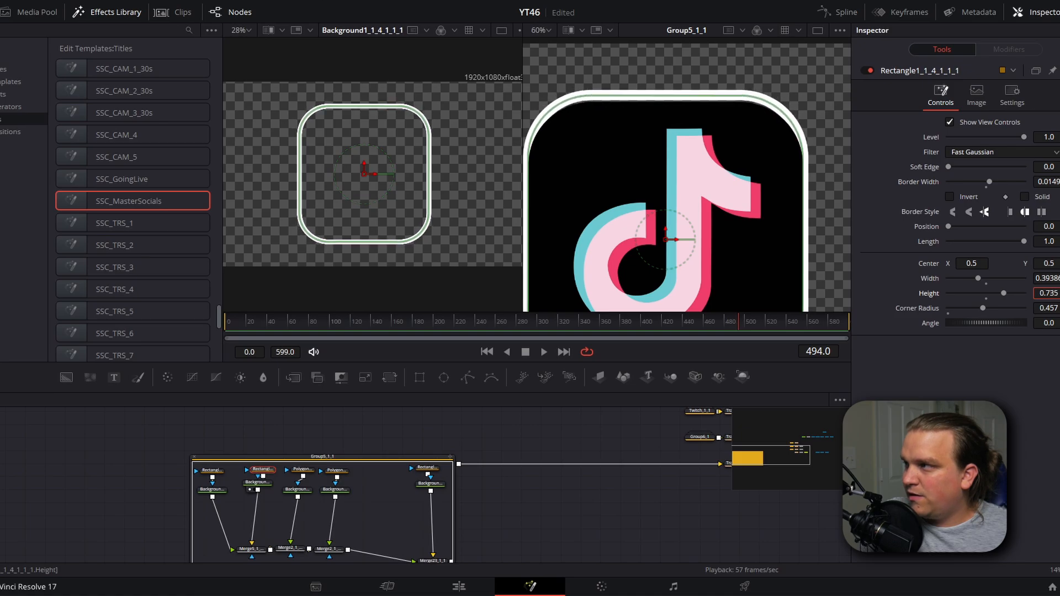
# - Preview the black Background in the TikTok group and delete it together with its Rectangle mask
pyautogui.click(212, 489)
pyautogui.press('1')
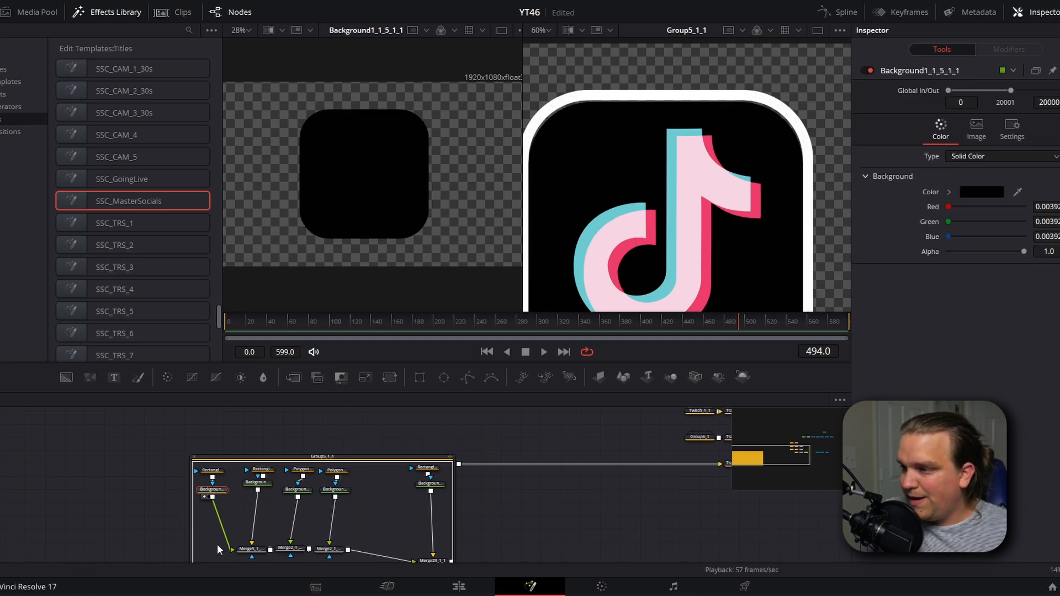
pyautogui.moveTo(225, 539); pyautogui.dragTo(220, 502)
pyautogui.press('Delete')
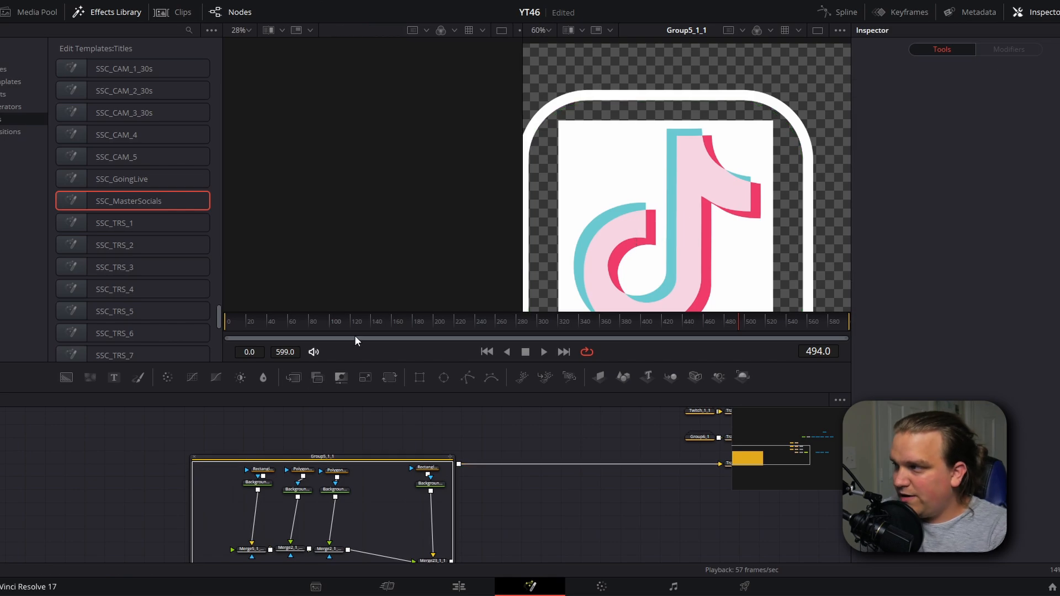
# - Move the two colored note Backgrounds and Background8 farther below their masks to make room in the TikTok group
pyautogui.moveTo(294, 490); pyautogui.dragTo(293, 488)
pyautogui.moveTo(292, 488); pyautogui.dragTo(279, 508)
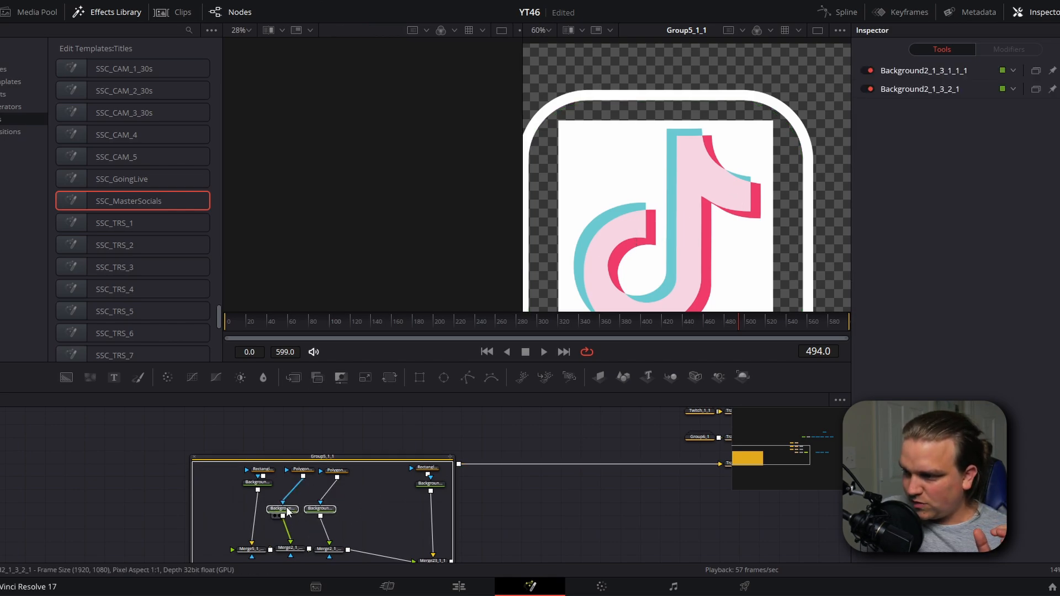
pyautogui.moveTo(348, 512); pyautogui.dragTo(335, 519)
pyautogui.moveTo(370, 502); pyautogui.dragTo(316, 479)
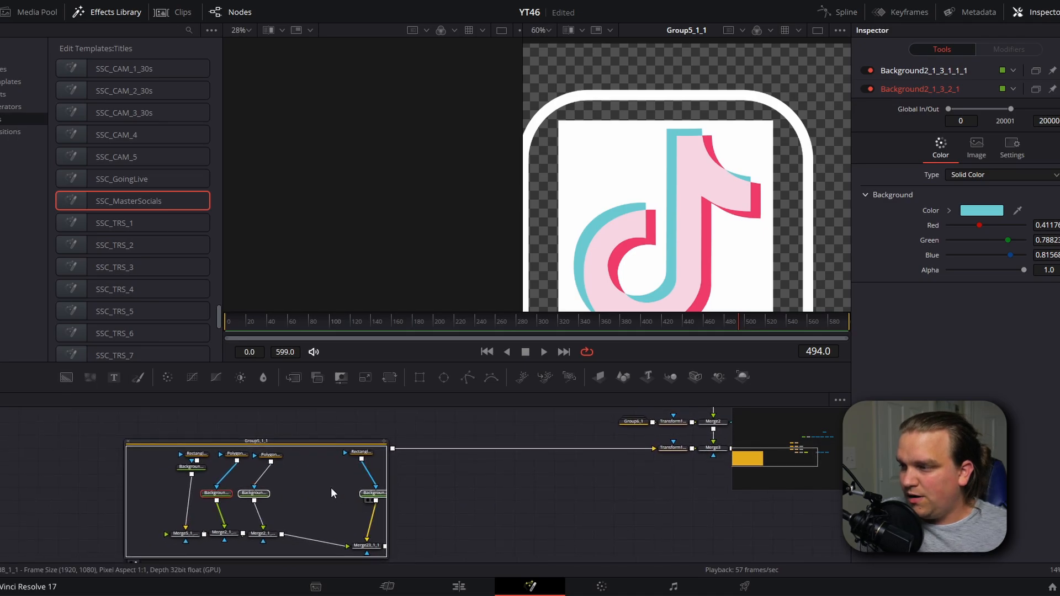
# - Duplicate the two TikTok note Polygon masks inside the group and chain the red note's copy into the cyan note's copy
pyautogui.moveTo(224, 448); pyautogui.dragTo(307, 472)
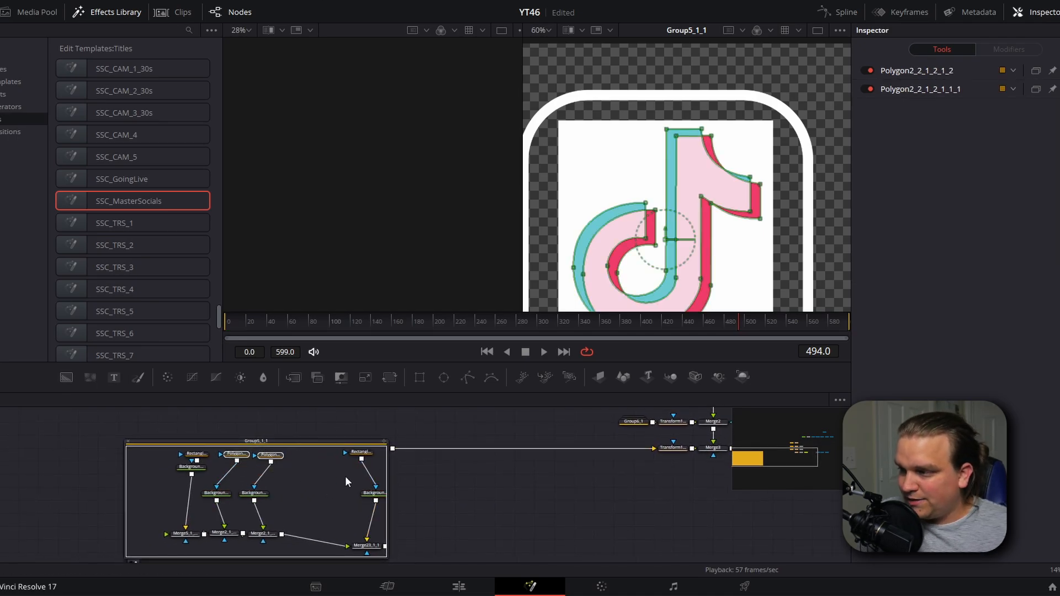
pyautogui.hotkey('ctrl', 'c')
pyautogui.click(314, 480)
pyautogui.hotkey('ctrl', 'v')
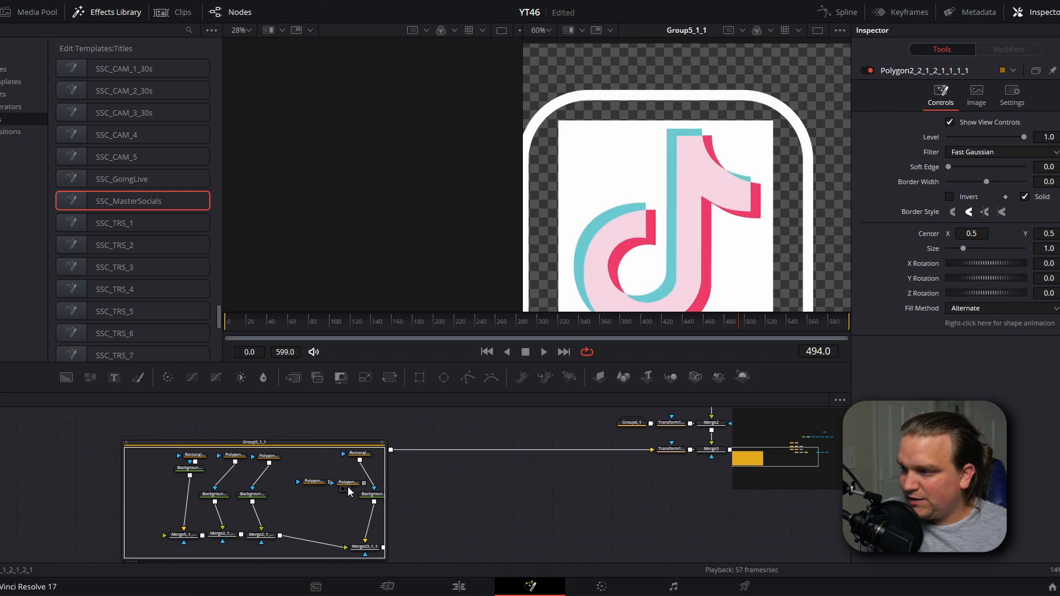
pyautogui.click(324, 495)
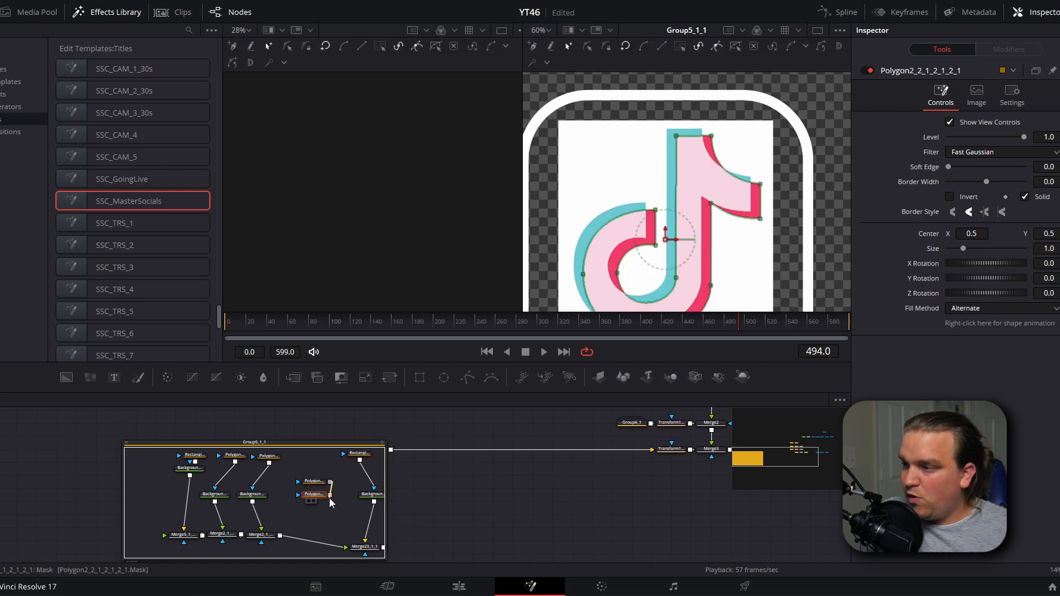
pyautogui.moveTo(314, 482); pyautogui.dragTo(314, 468)
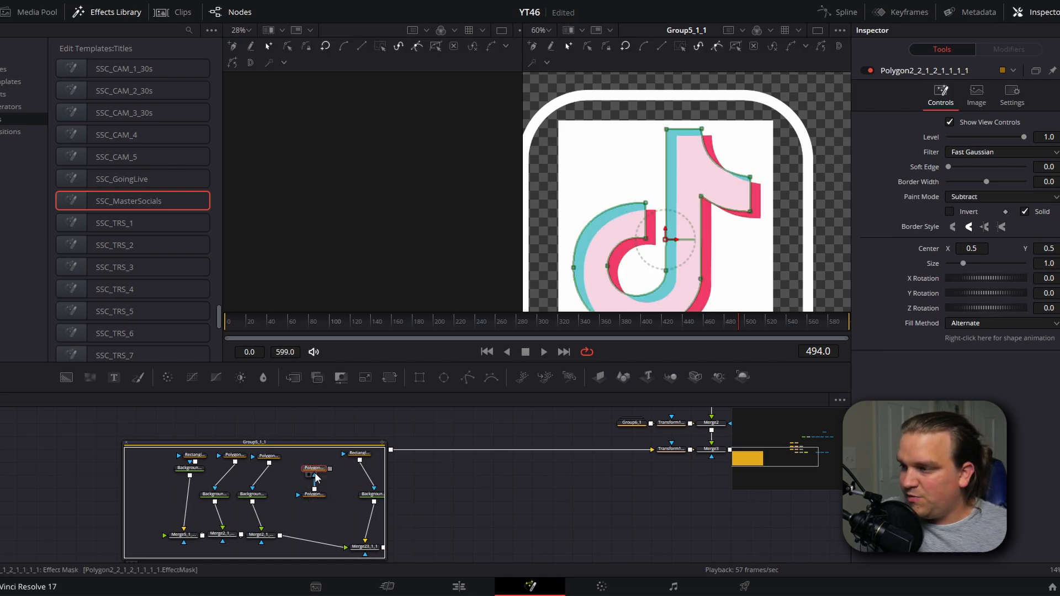
# - Replace Background8's Rectangle9 mask with the chained Polygon copies and show Background8 in the second viewer
pyautogui.click(354, 454)
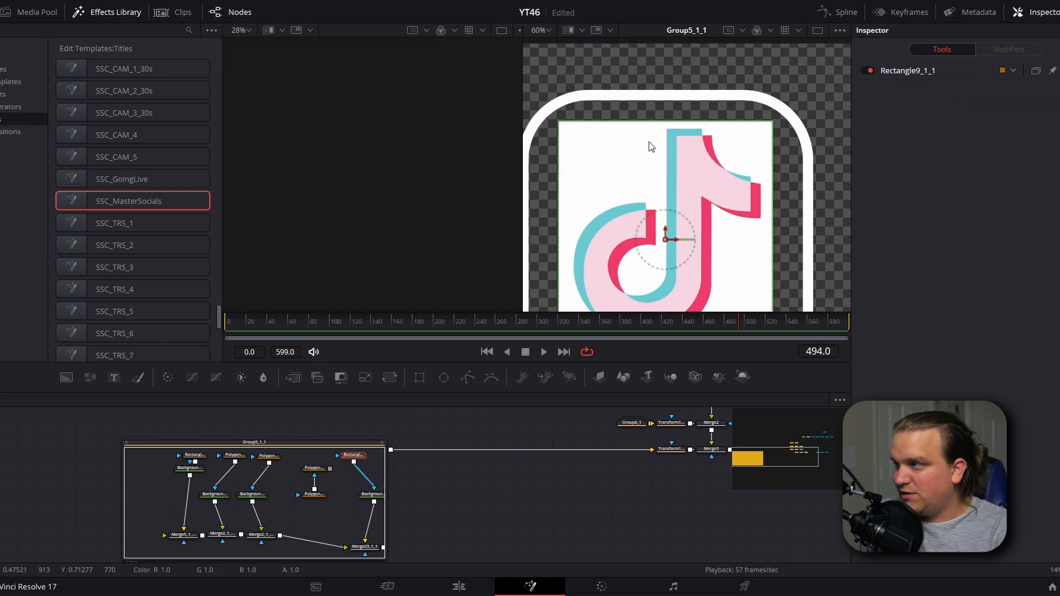
pyautogui.press('Delete')
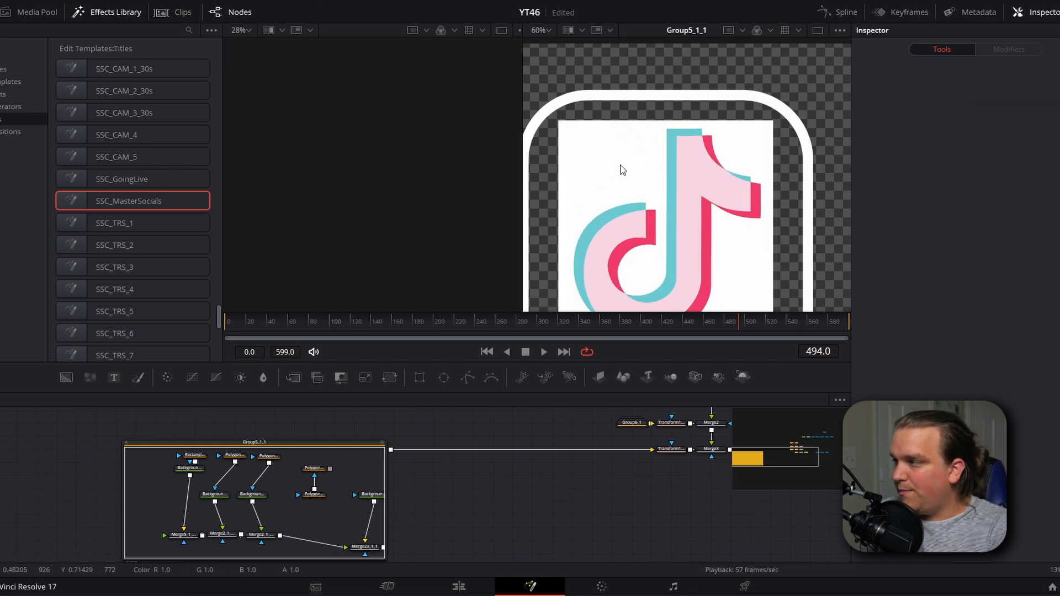
pyautogui.moveTo(320, 500); pyautogui.dragTo(357, 496)
pyautogui.click(356, 496)
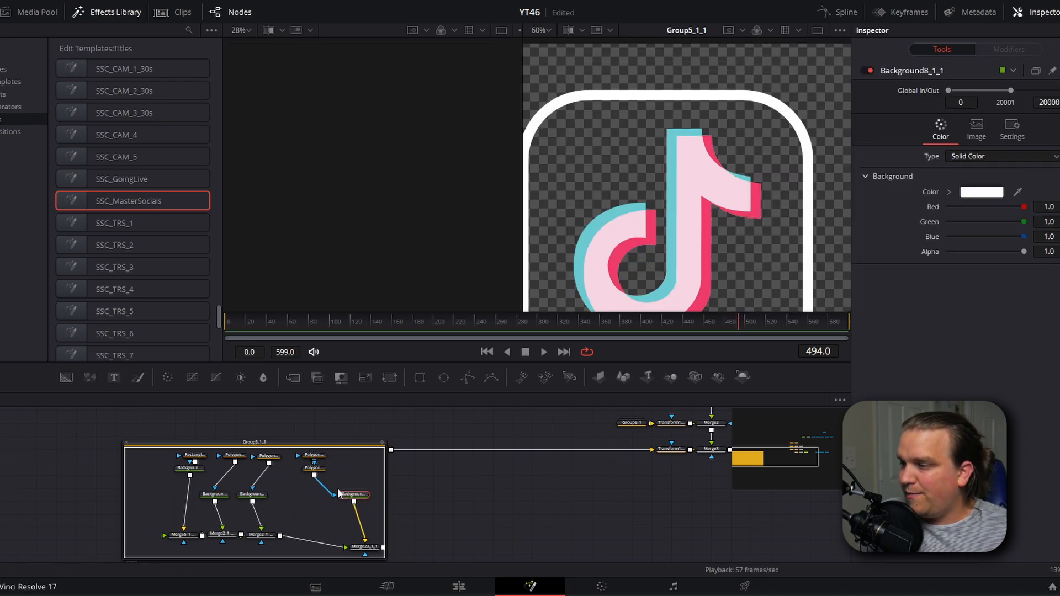
pyautogui.click(353, 501)
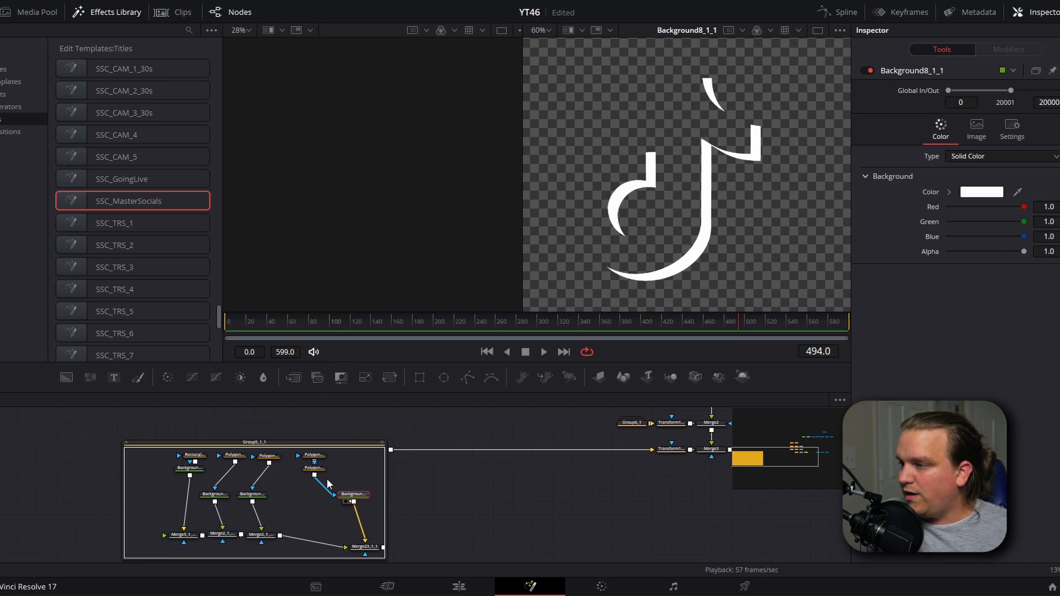
# - Set the Paint Mode of the lower Polygon copy feeding Background8 to Minimum
pyautogui.click(314, 469)
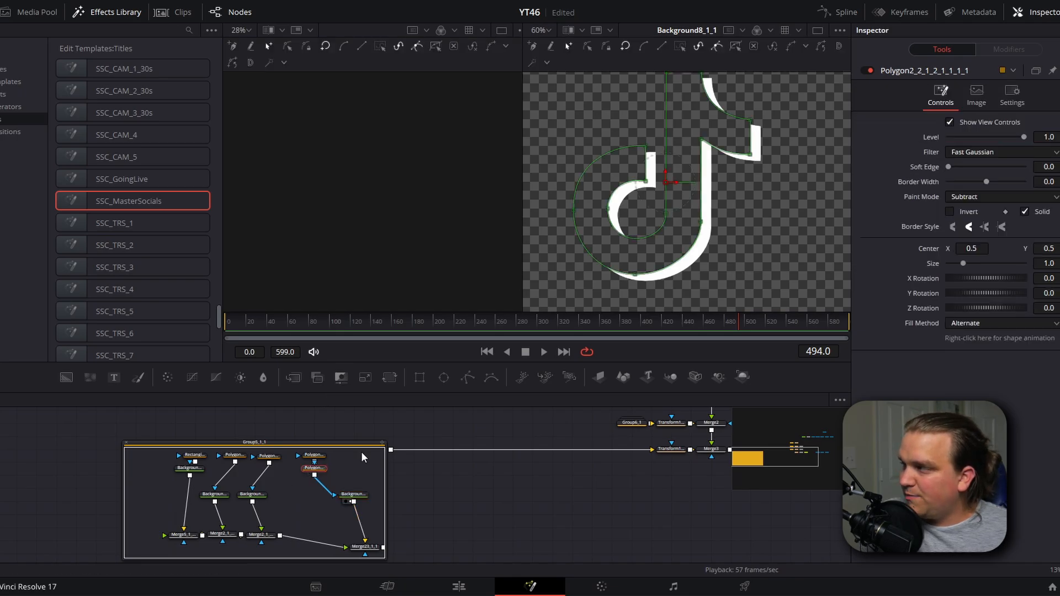
pyautogui.click(963, 197)
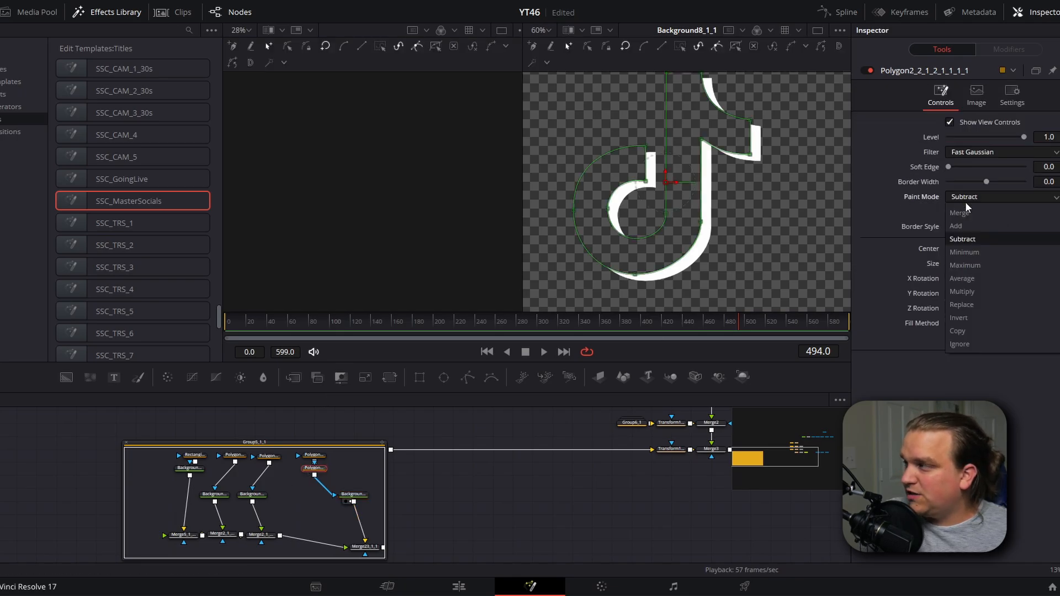
pyautogui.click(975, 250)
pyautogui.moveTo(619, 242); pyautogui.dragTo(624, 262)
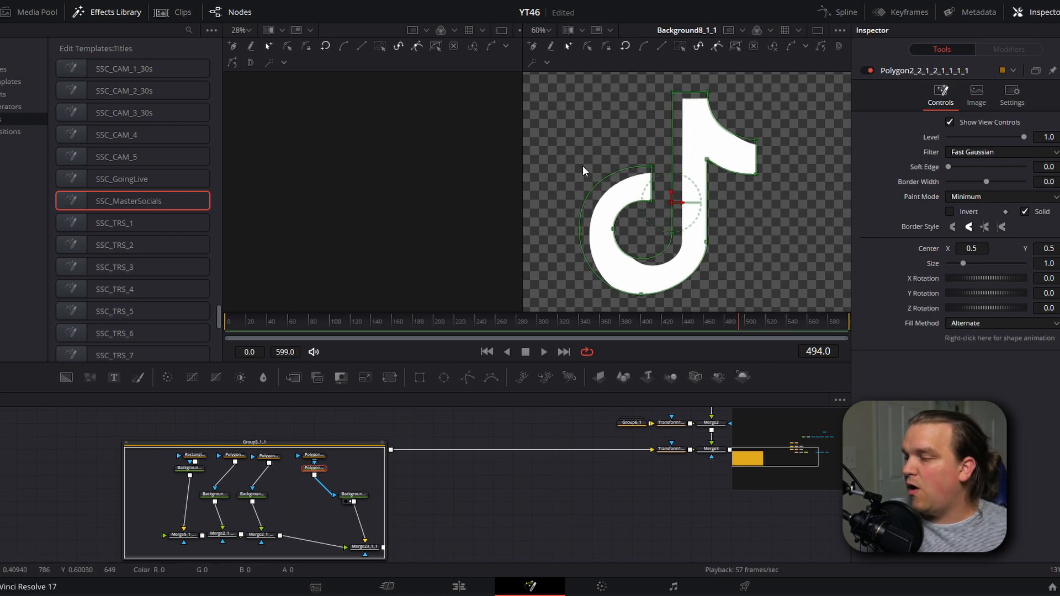
# - Show Merge23 in the second viewer, swap its foreground and background inputs, and select the TikTok group
pyautogui.click(363, 548)
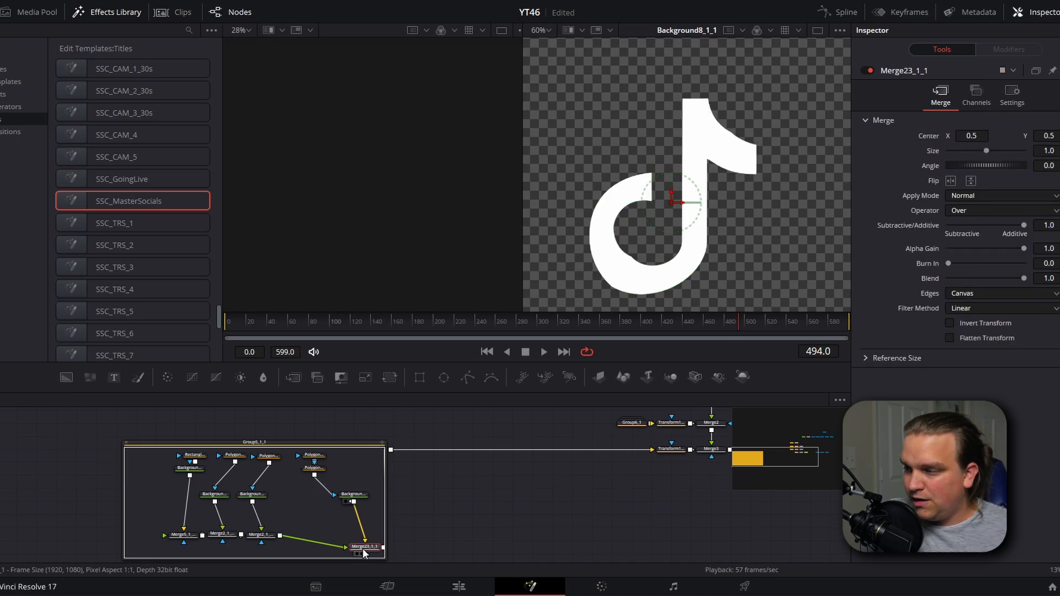
pyautogui.press('2')
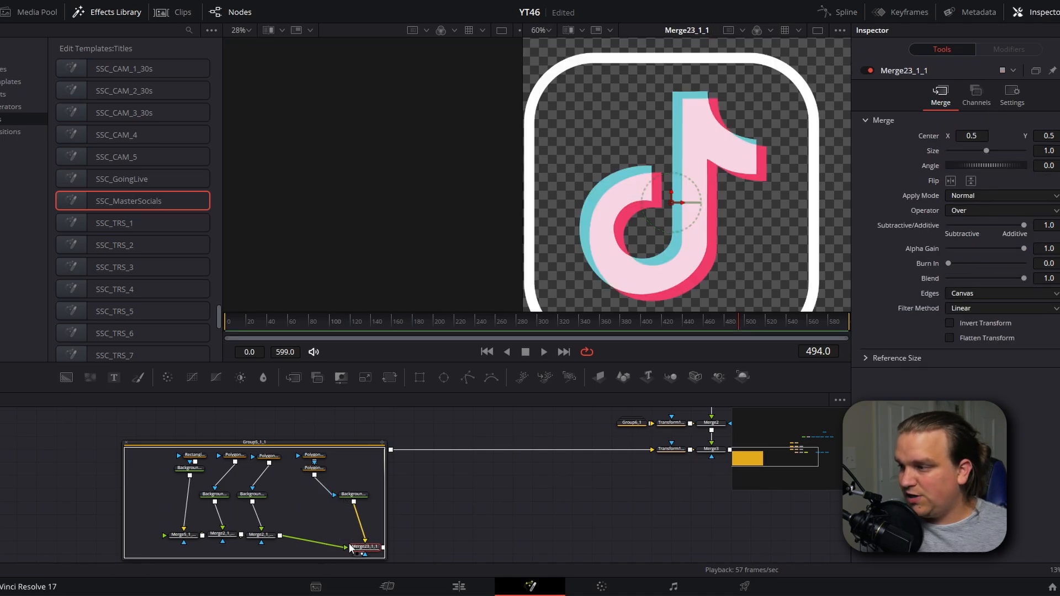
pyautogui.hotkey('ctrl', 't')
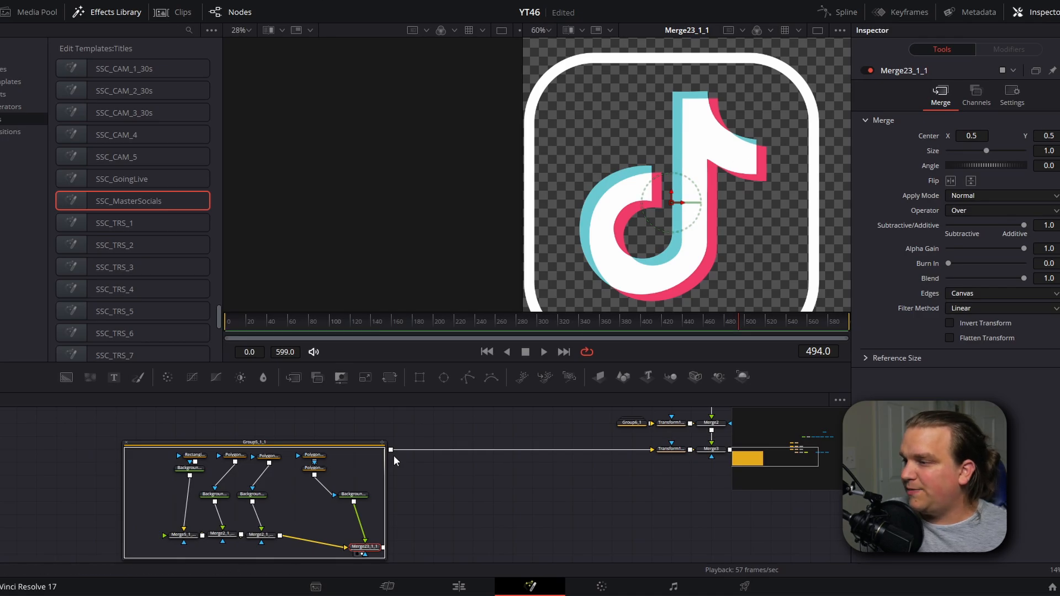
pyautogui.click(346, 495)
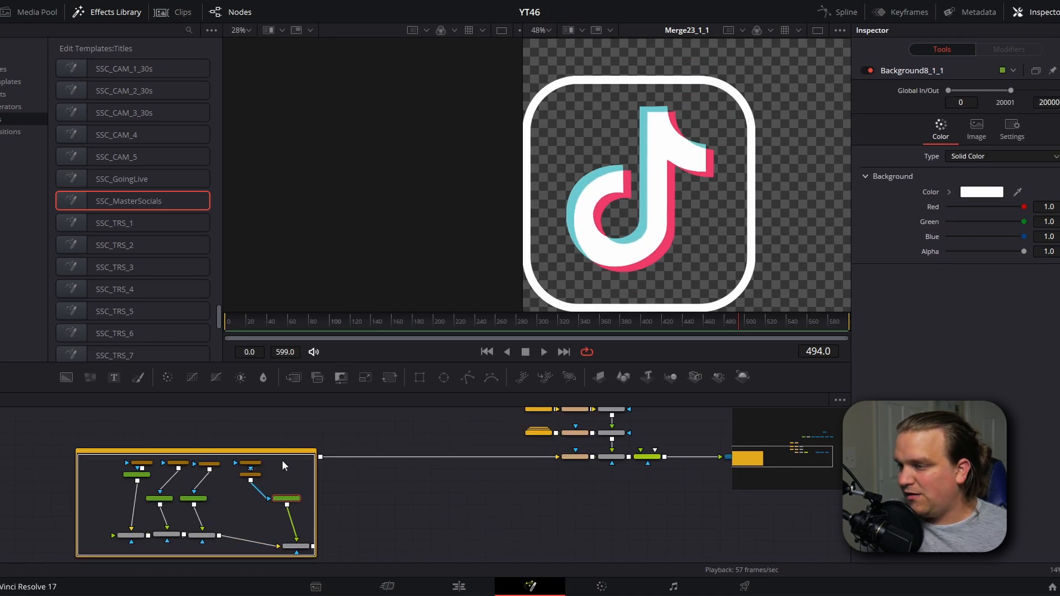
pyautogui.click(241, 452)
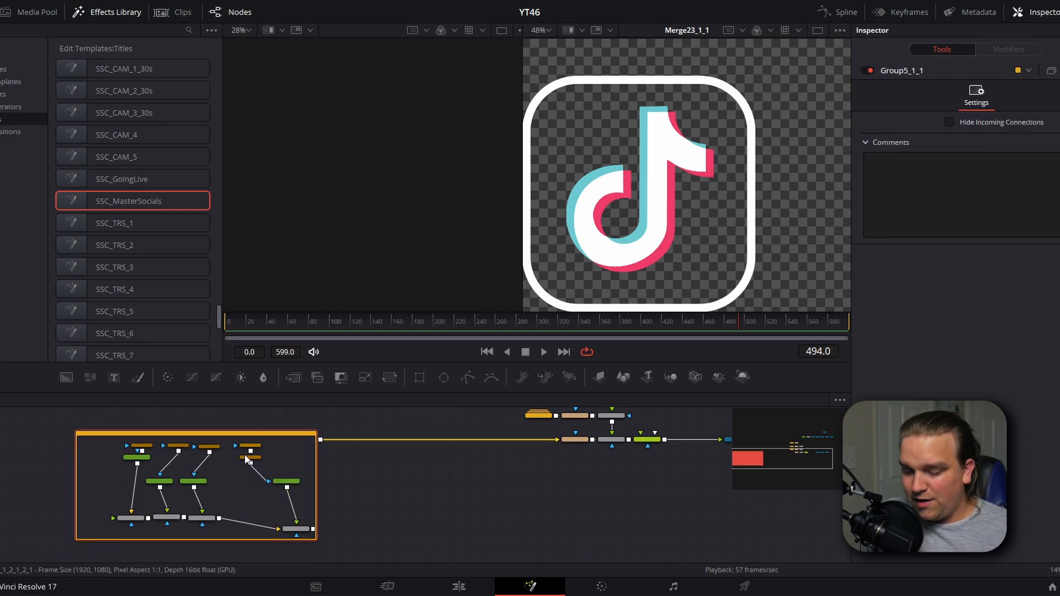
# - Collapse the TikTok group and show ColorCorrector1 in the second viewer to inspect the stacked social icons
pyautogui.hotkey('ctrl', 'e')
pyautogui.moveTo(208, 449); pyautogui.dragTo(553, 449)
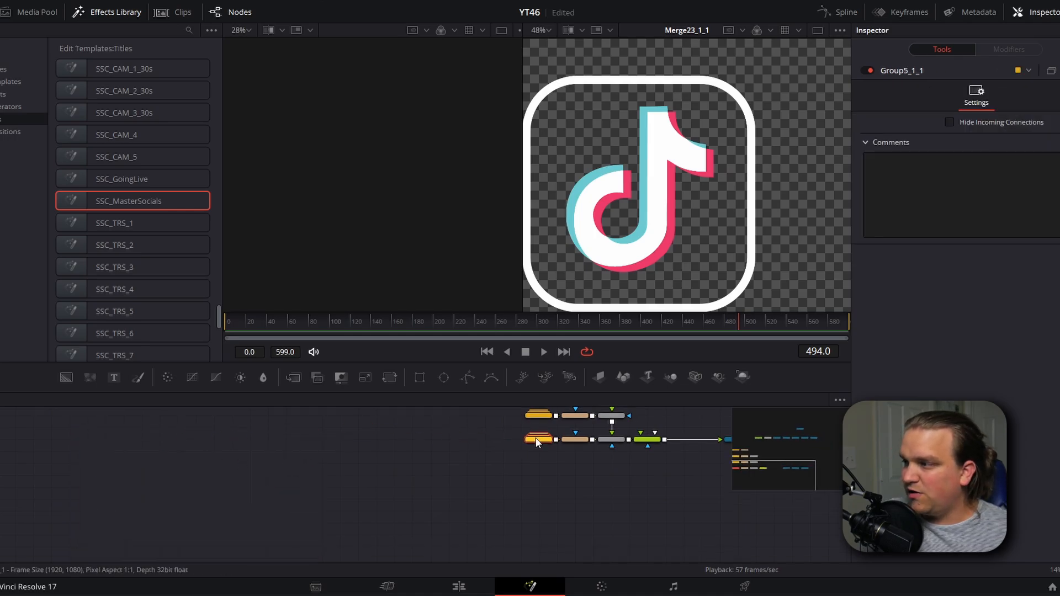
pyautogui.moveTo(548, 487); pyautogui.dragTo(341, 513)
pyautogui.click(442, 467)
pyautogui.press('2')
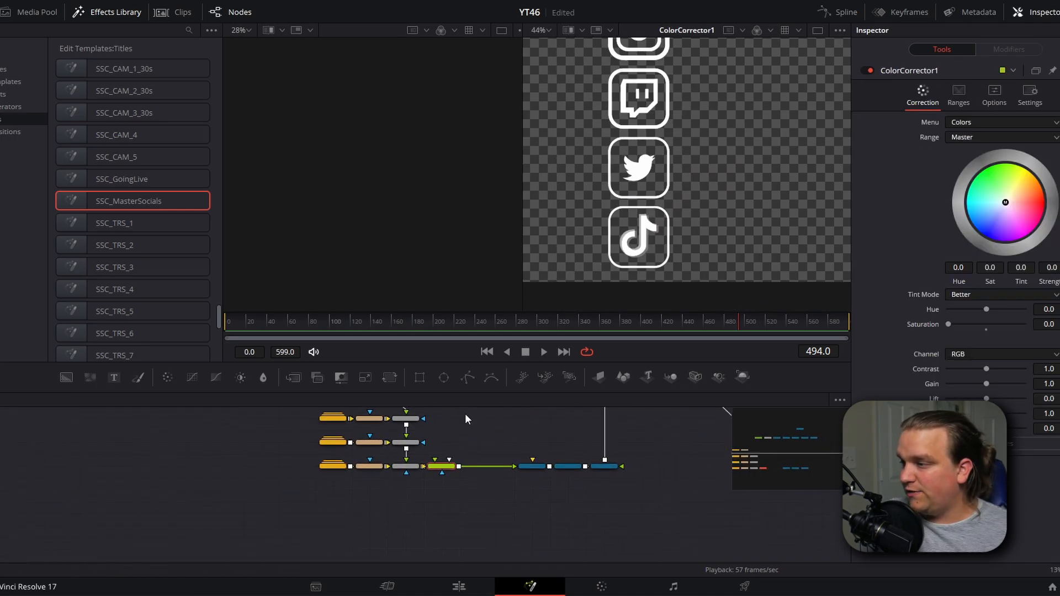
pyautogui.scroll(3, 622, 243)
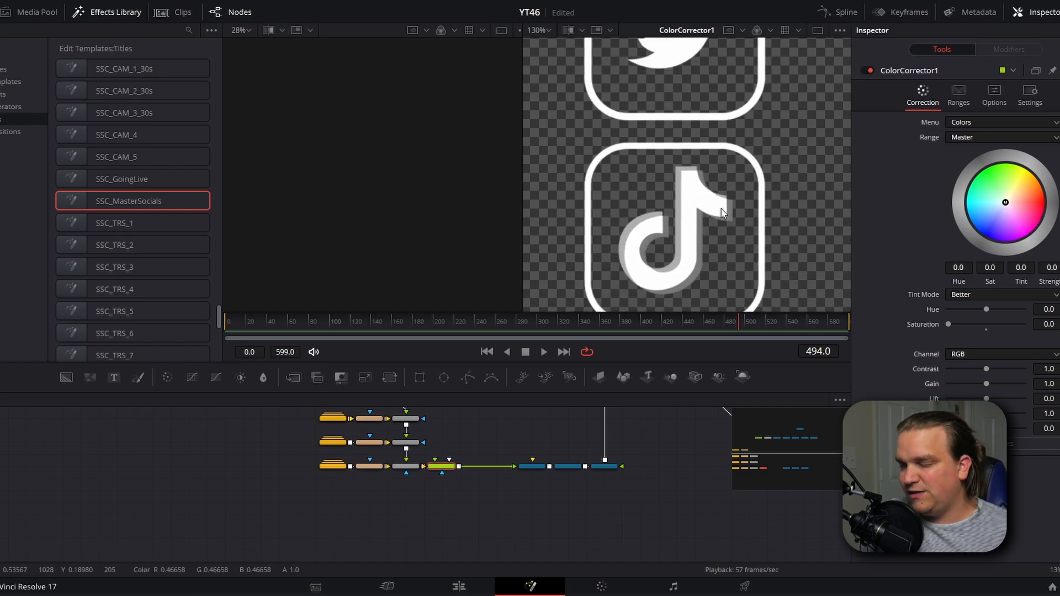
pyautogui.scroll(-1, 767, 226)
# - Show MediaOut1 in the second viewer and scrub the timeline to frame 124
pyautogui.moveTo(747, 439); pyautogui.dragTo(522, 498)
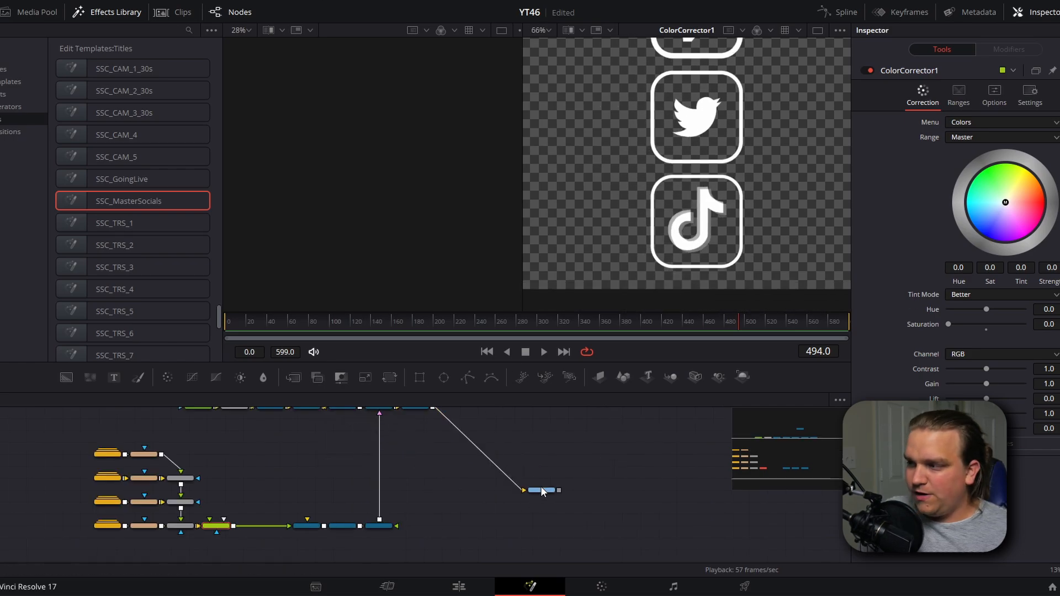
pyautogui.click(533, 491)
pyautogui.press('2')
pyautogui.scroll(-4, 677, 178)
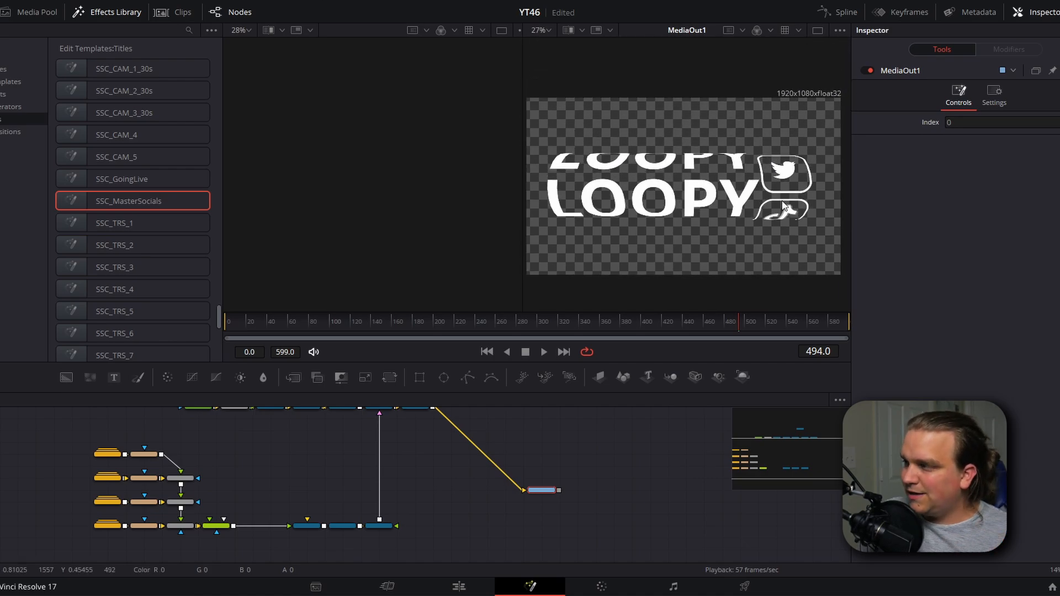
pyautogui.click(309, 320)
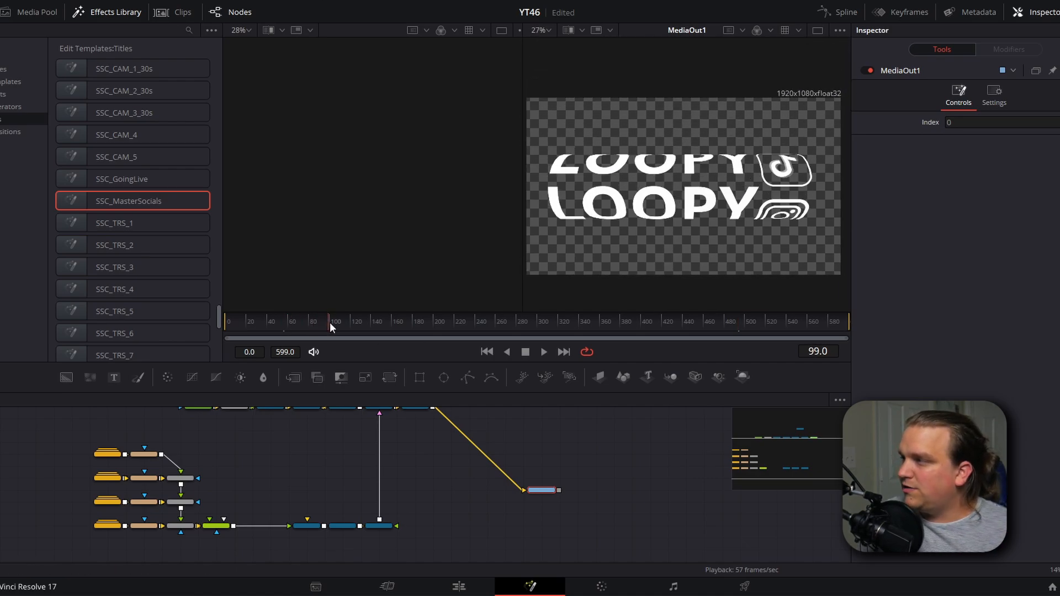
pyautogui.moveTo(330, 323); pyautogui.dragTo(353, 322)
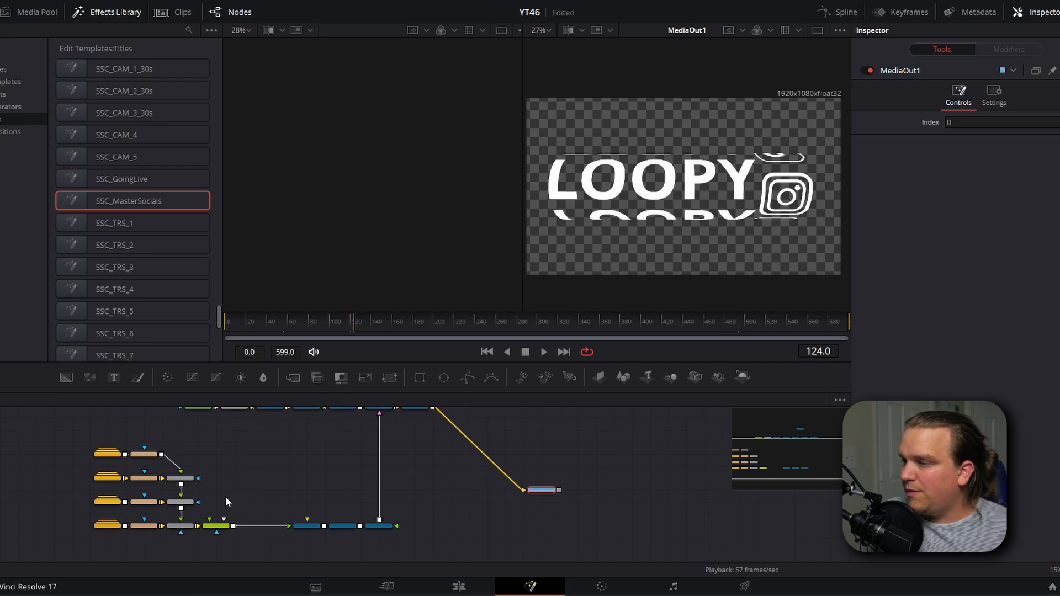
# - Preview the Group6_1, Twitch and Instagram icon groups in turn in the first viewer
pyautogui.click(108, 502)
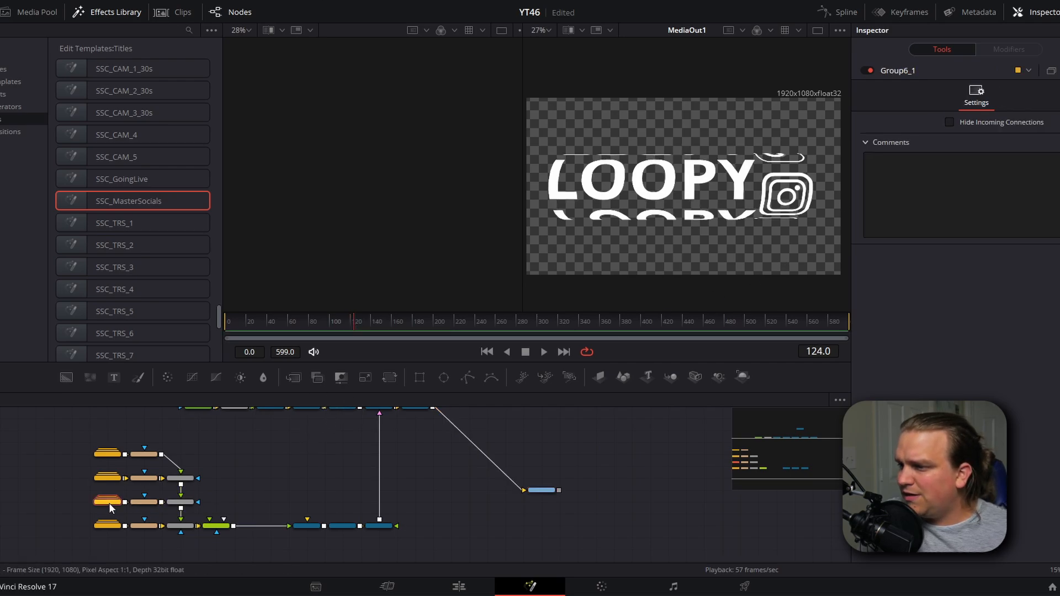
pyautogui.press('1')
pyautogui.click(151, 469)
pyautogui.press('1')
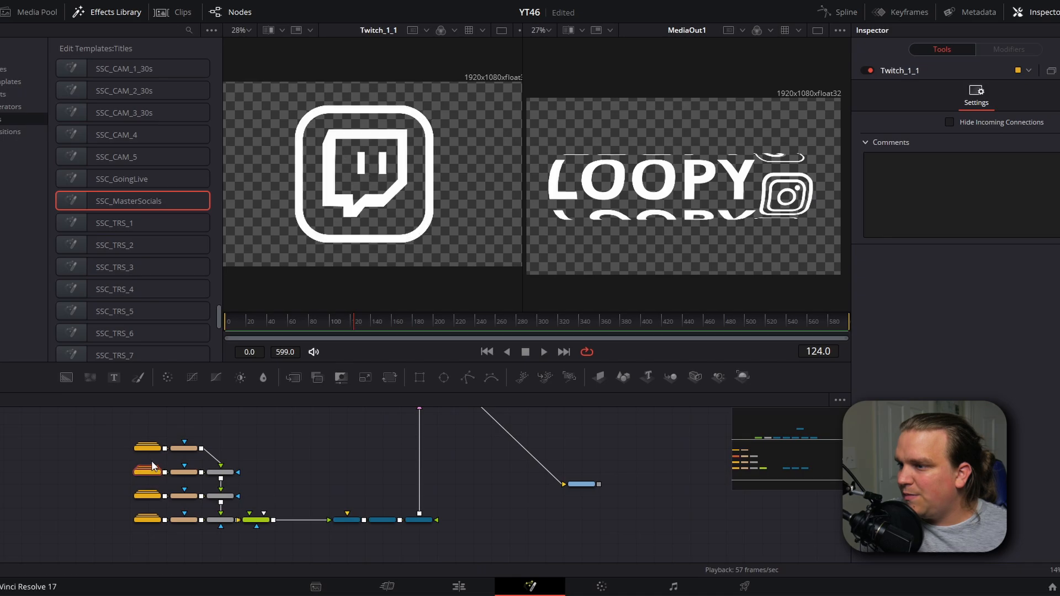
pyautogui.click(146, 449)
pyautogui.press('1')
# - Open the Instagram group and set the outer frame Rectangle mask's Border Width to 0.0177
pyautogui.click(160, 448)
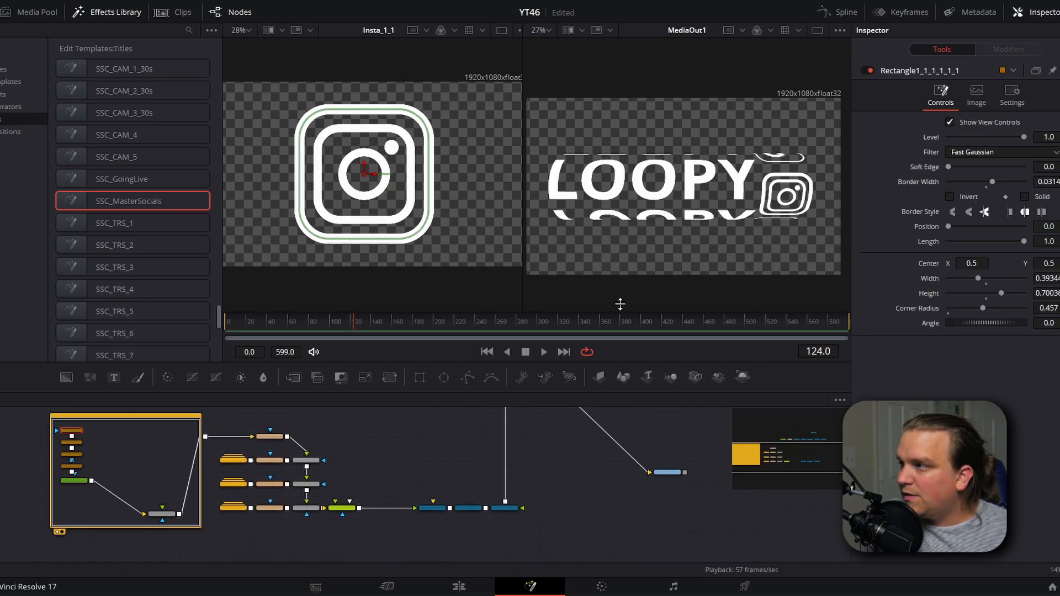
pyautogui.click(1048, 181)
pyautogui.write('0.0137')
pyautogui.press('Return')
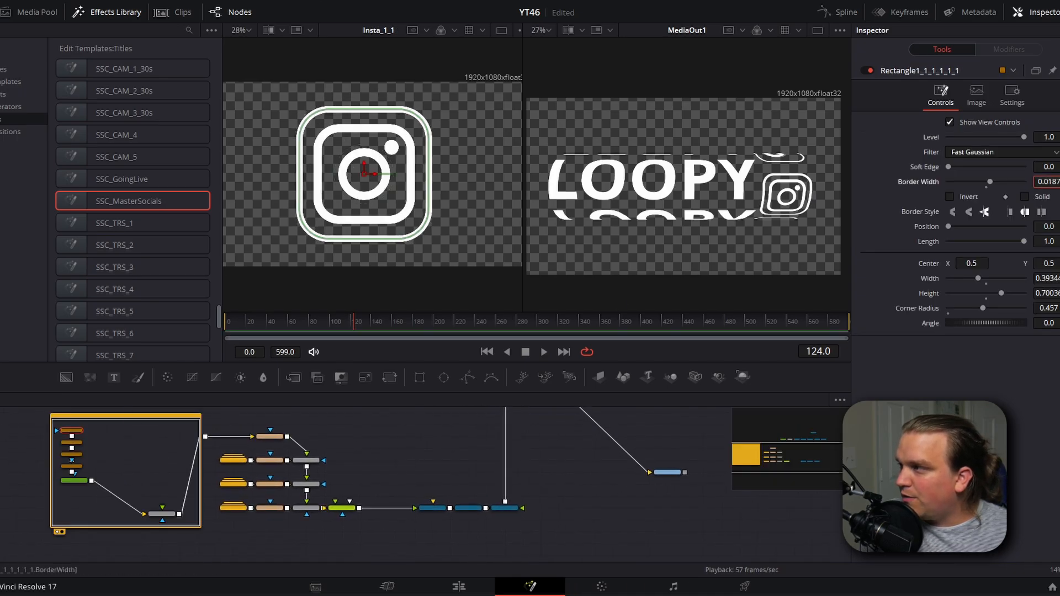
pyautogui.write('0.0174')
pyautogui.press('Return')
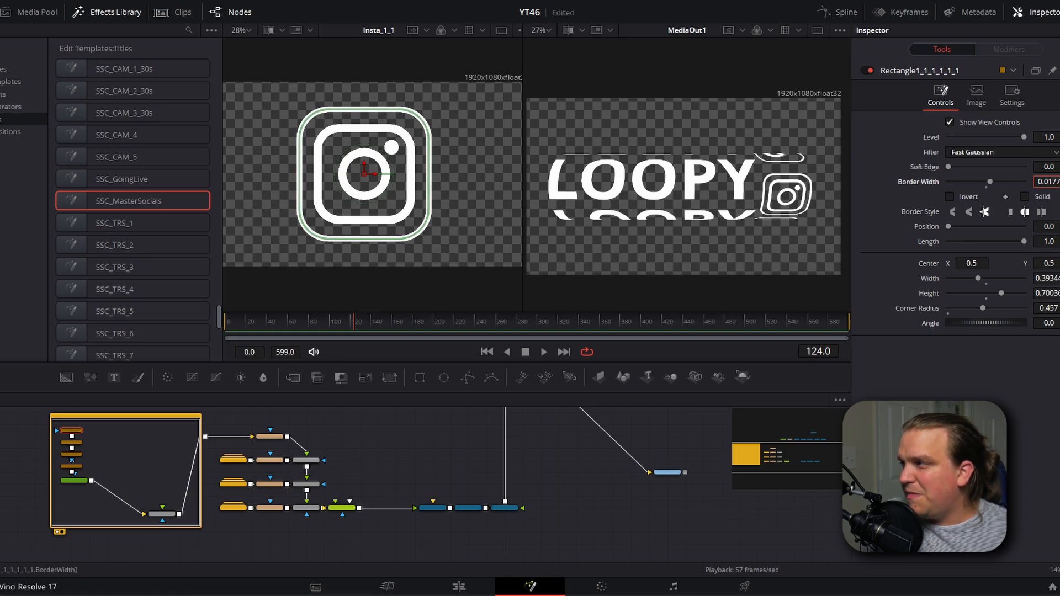
pyautogui.click(82, 415)
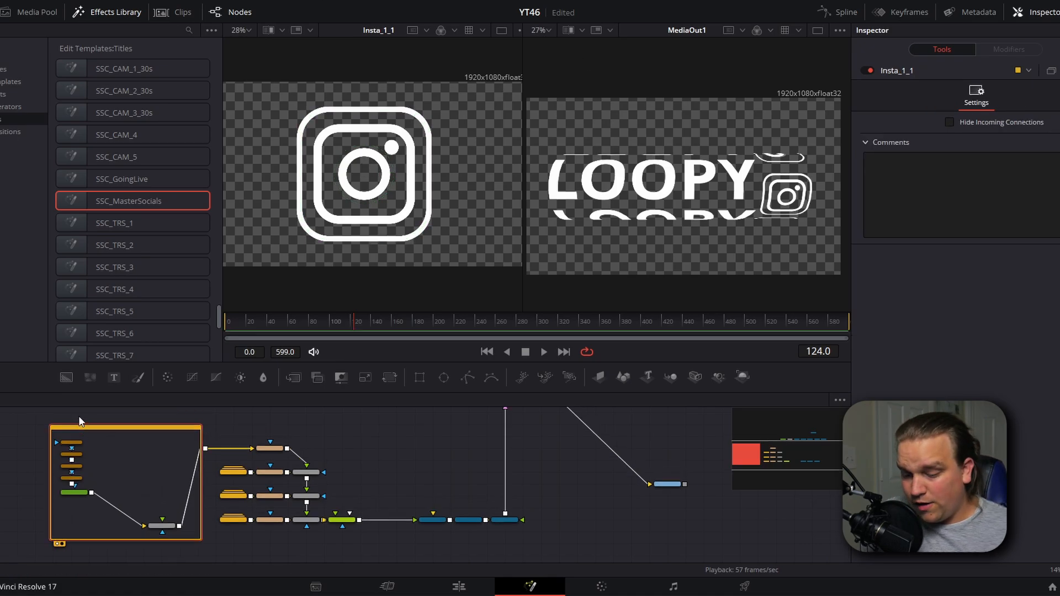
# - Switch to the Edit page and play the Fusion composition from the start
pyautogui.click(459, 587)
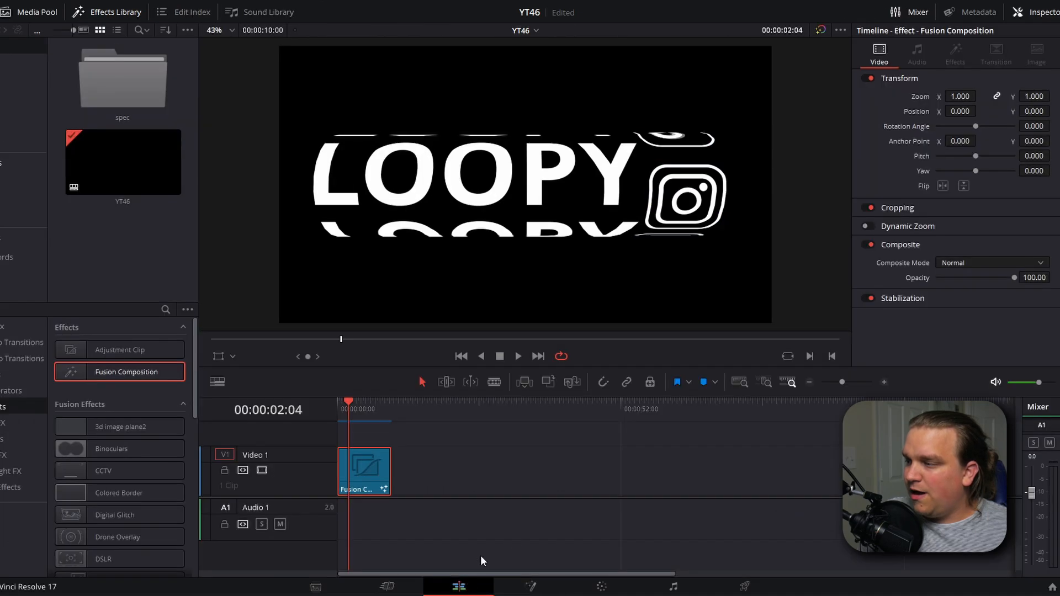
pyautogui.press('Home')
pyautogui.press('space')
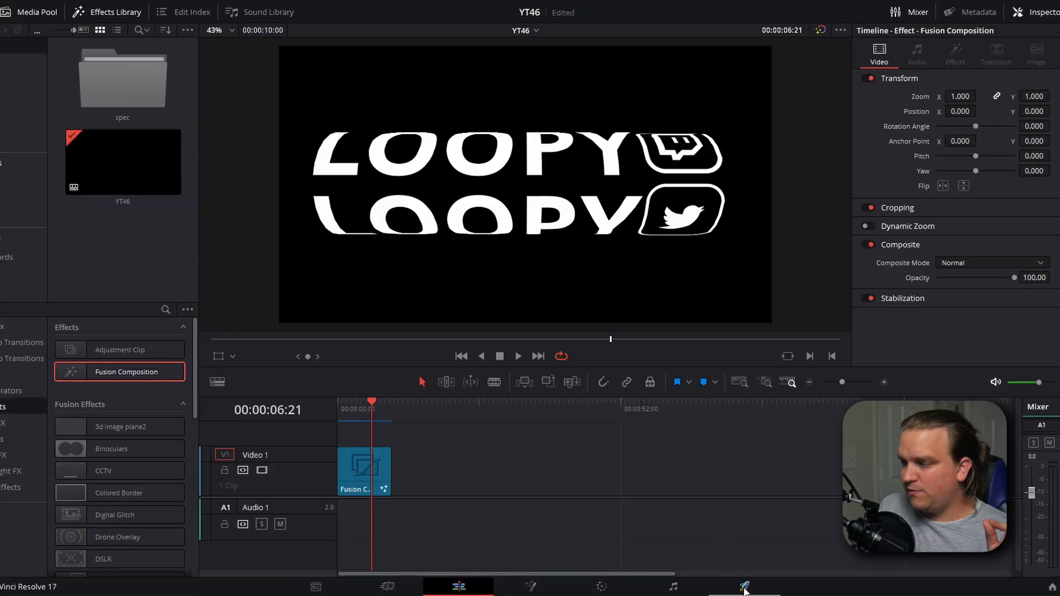
# - On the Deliver page, set the codec to GoPro CineForm, type RGB 16-bit, Export Alpha on, and a custom 256 x 144 resolution
pyautogui.click(744, 588)
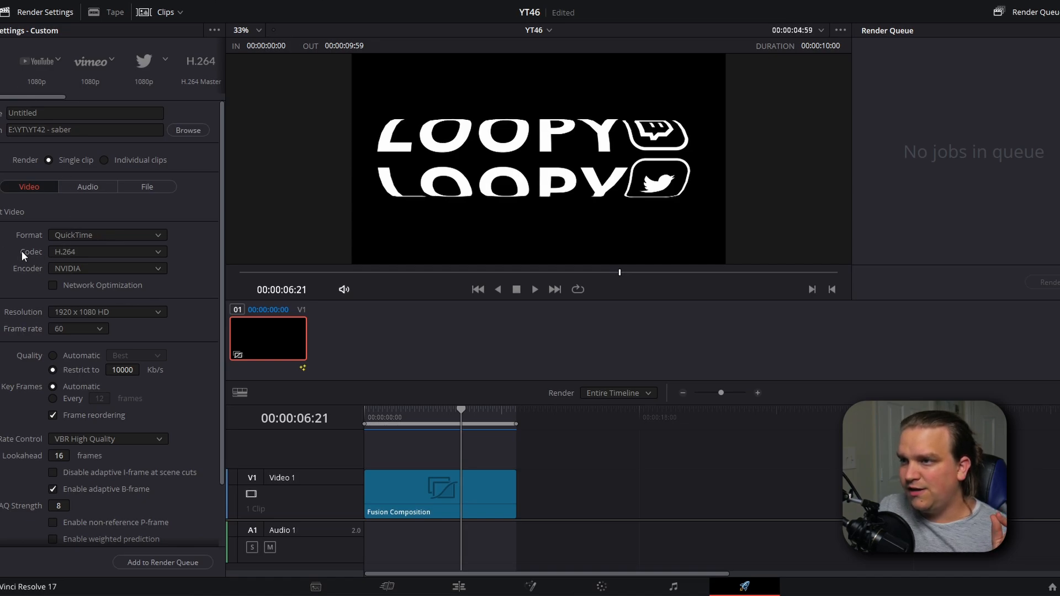
pyautogui.click(65, 252)
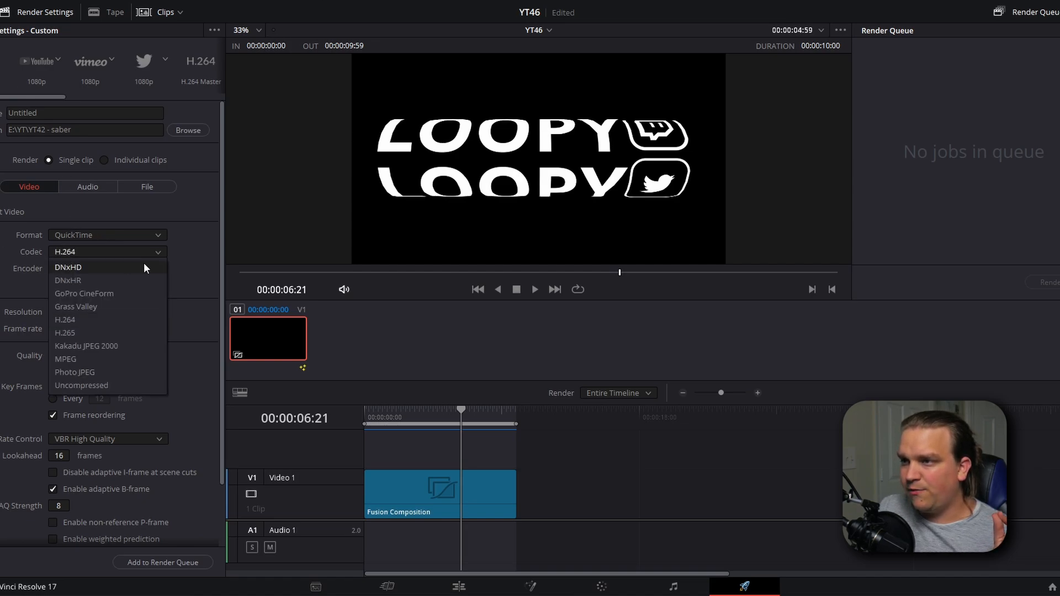
pyautogui.click(101, 293)
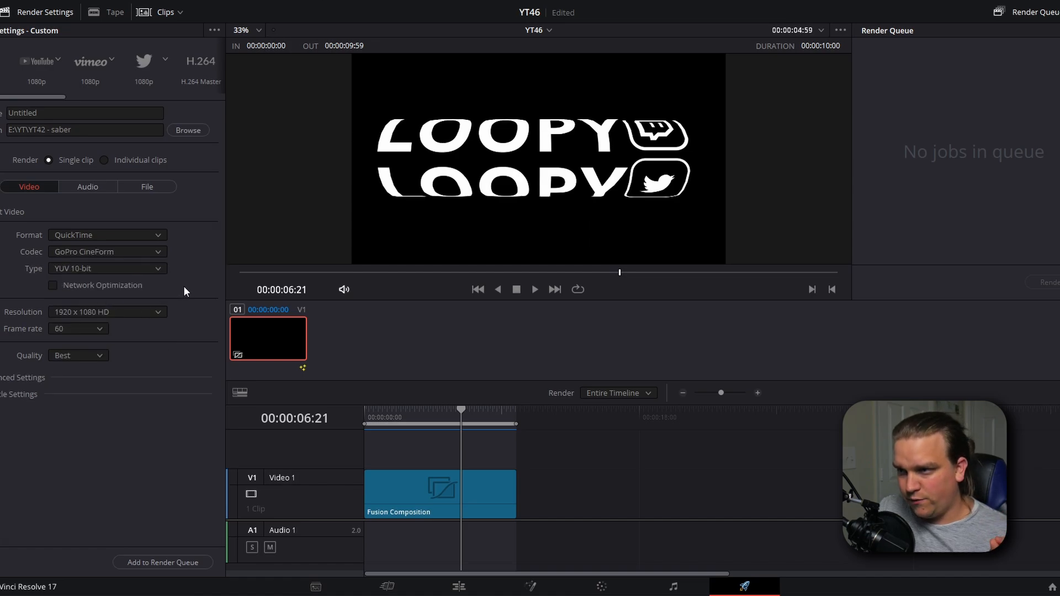
pyautogui.click(57, 269)
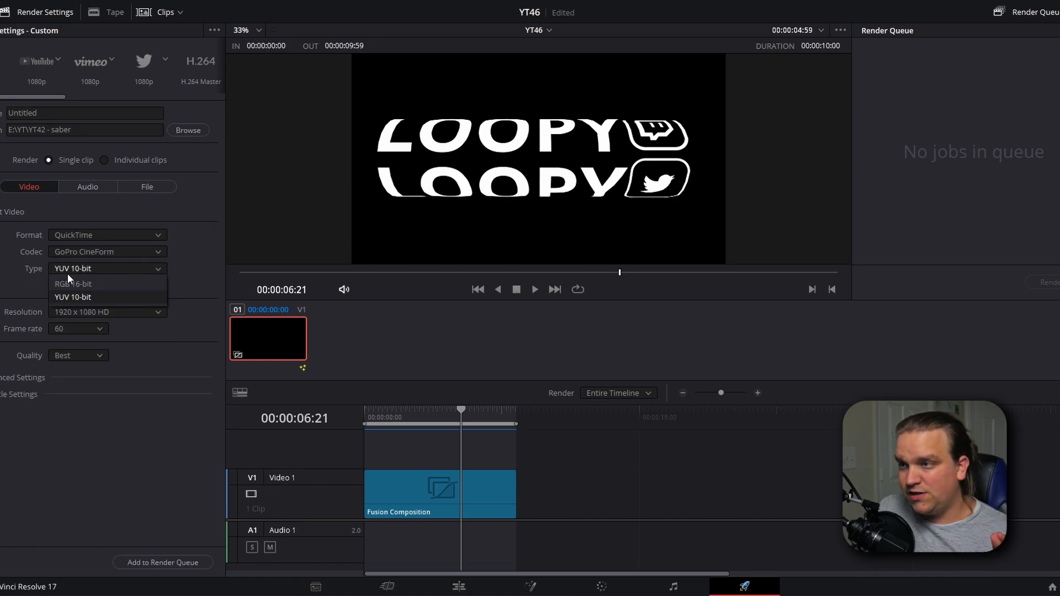
pyautogui.click(121, 285)
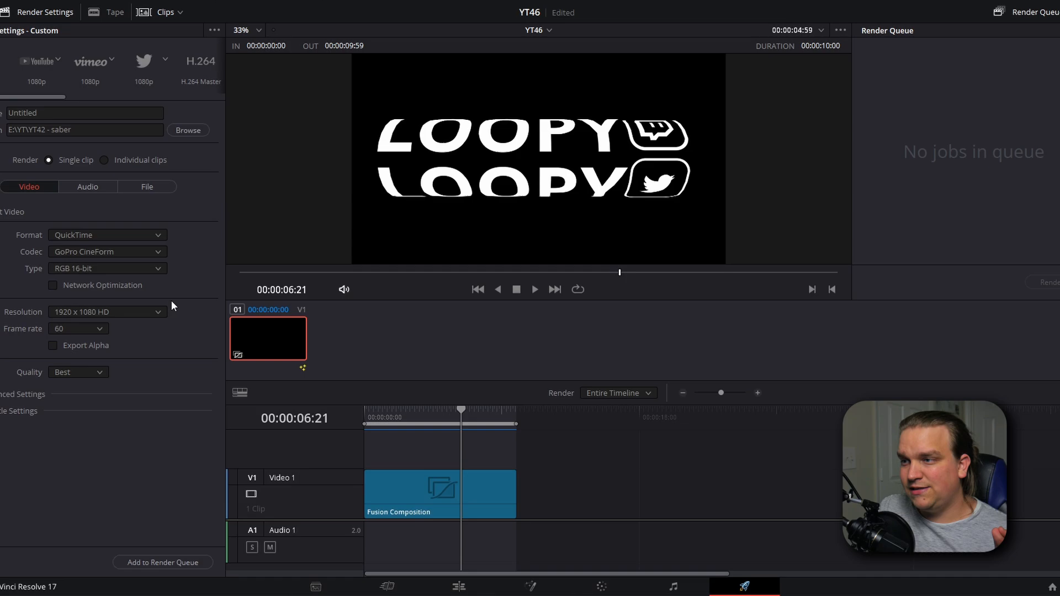
pyautogui.click(73, 351)
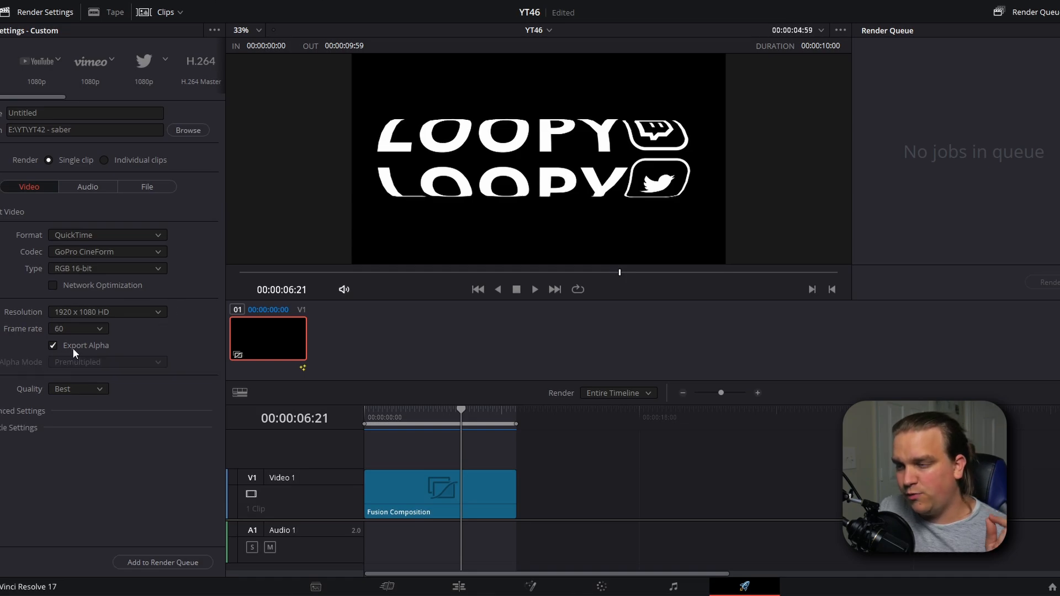
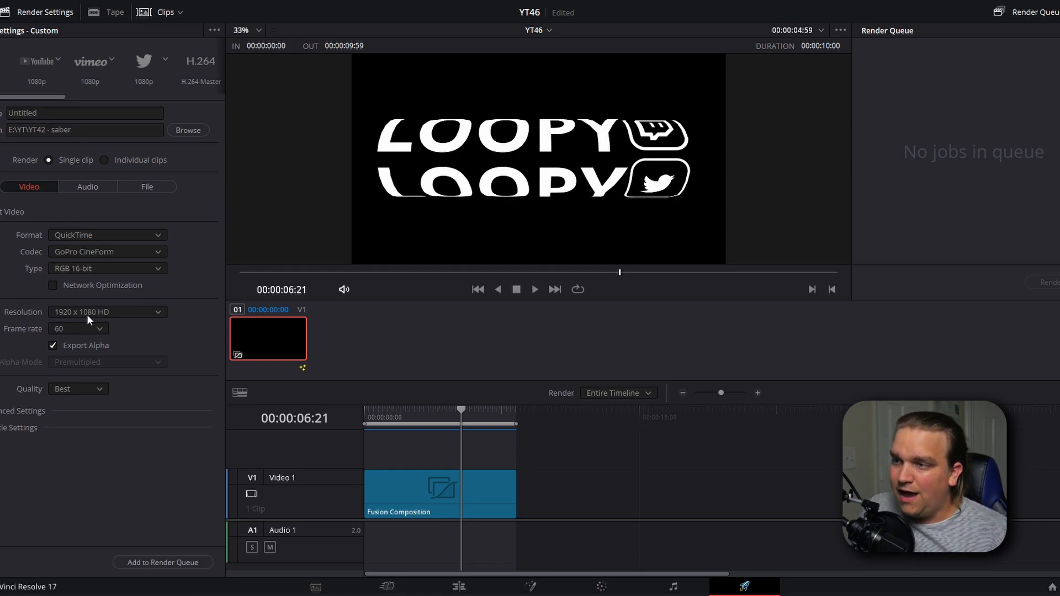
pyautogui.click(87, 313)
pyautogui.click(75, 327)
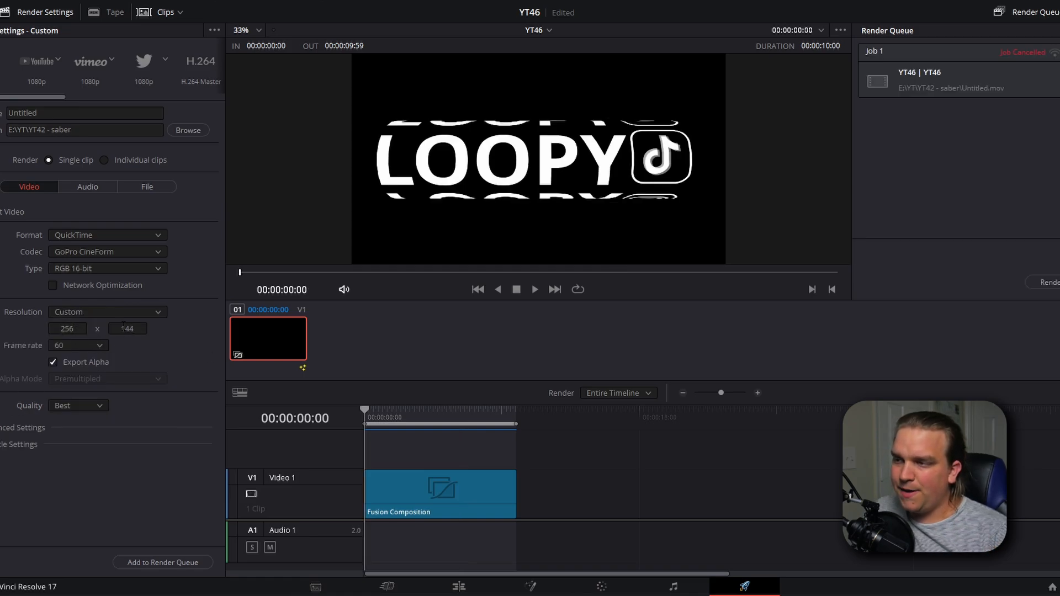
# - Choose the output location, add the timeline to the render queue, and start rendering
pyautogui.click(178, 130)
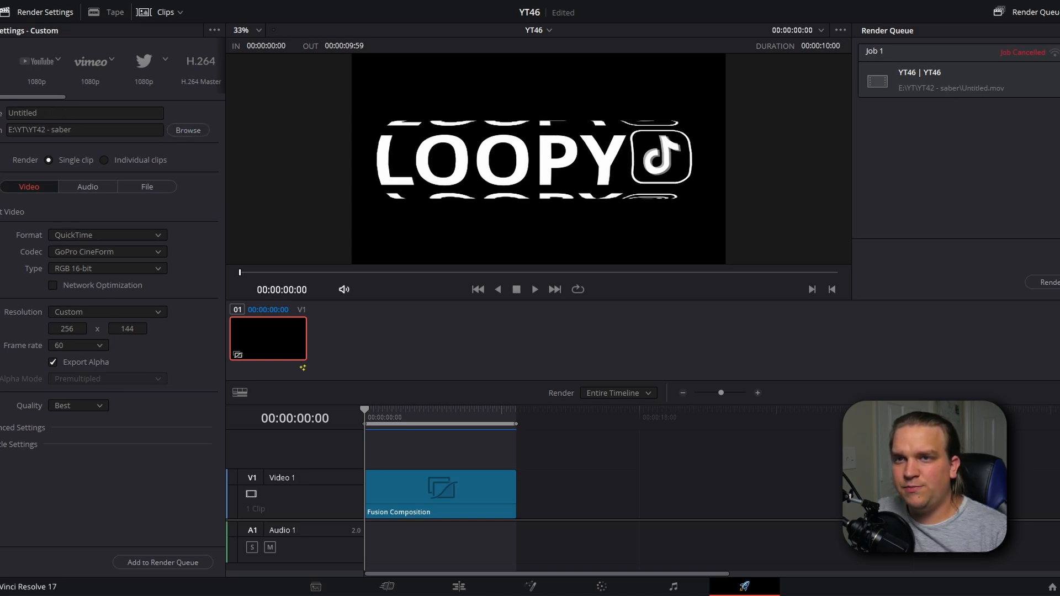
pyautogui.click(147, 563)
pyautogui.click(1043, 283)
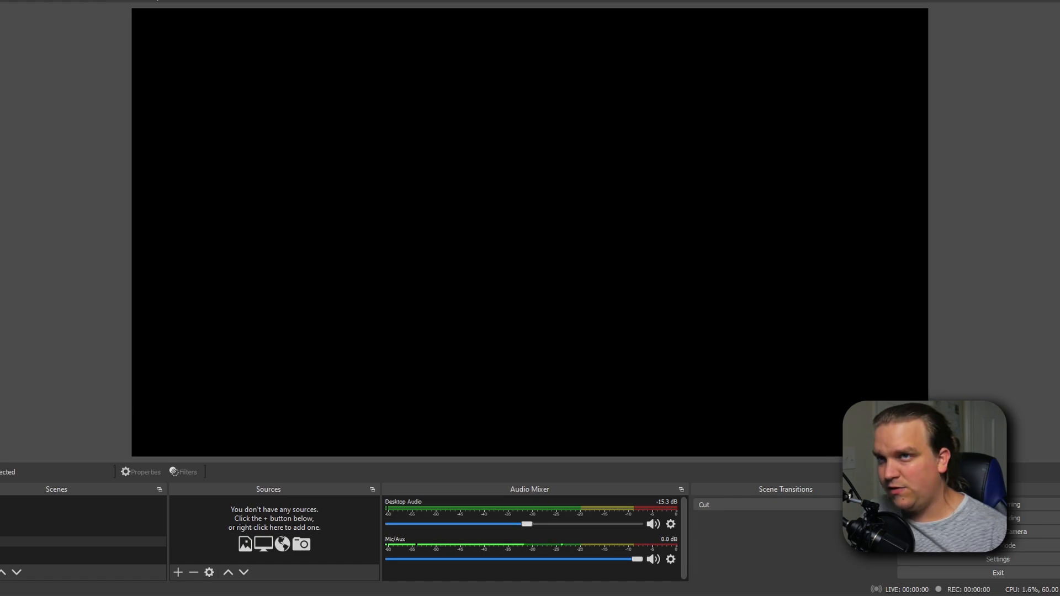
# - In OBS, add loopy loop.mov as a source, then scale it down and place it in the lower-right area of the canvas
pyautogui.moveTo(2, 309); pyautogui.dragTo(249, 516)
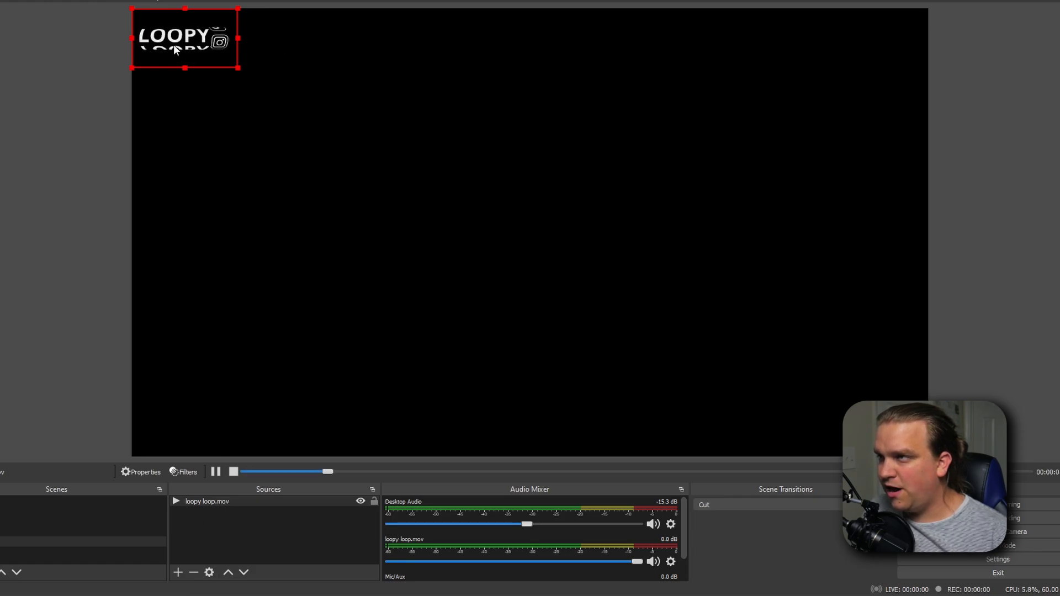
pyautogui.moveTo(176, 46); pyautogui.dragTo(800, 294)
pyautogui.moveTo(738, 267); pyautogui.dragTo(791, 313)
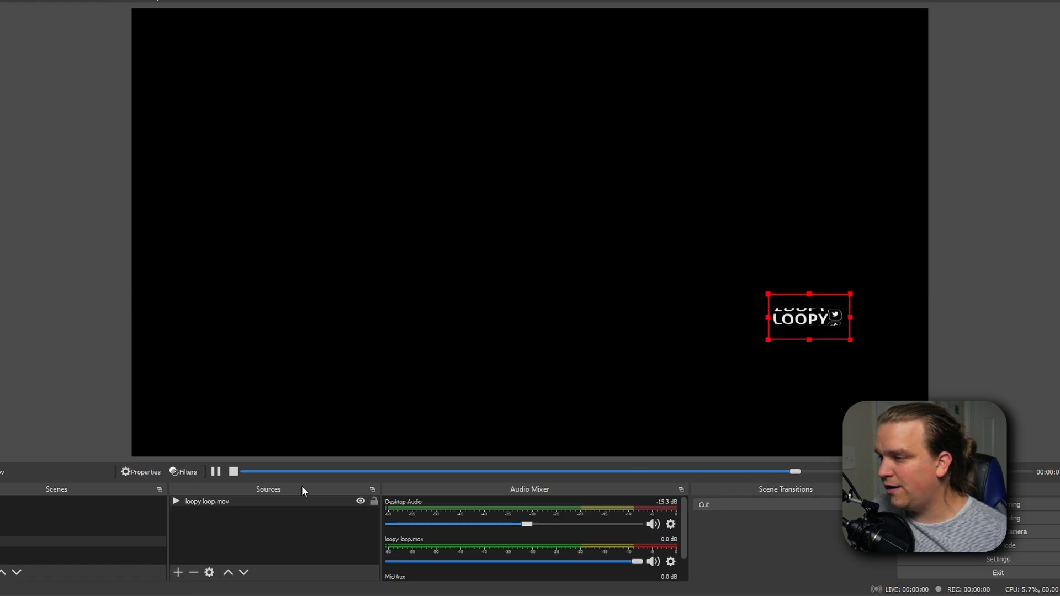
# - Enable Loop in the properties of the loopy loop.mov source and jump near the end of playback to check it
pyautogui.rightClick(198, 502)
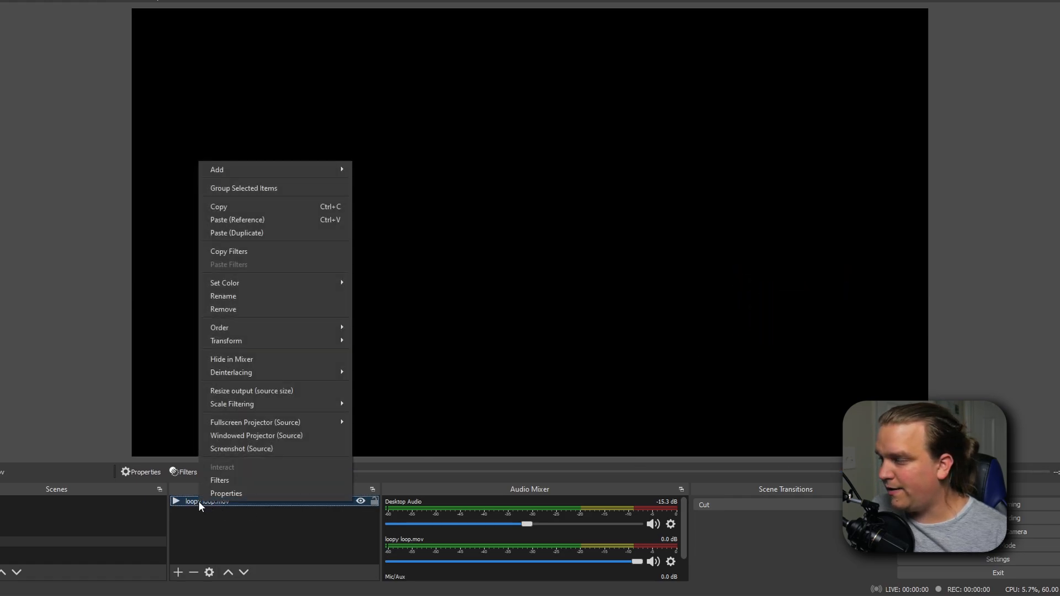
pyautogui.click(220, 493)
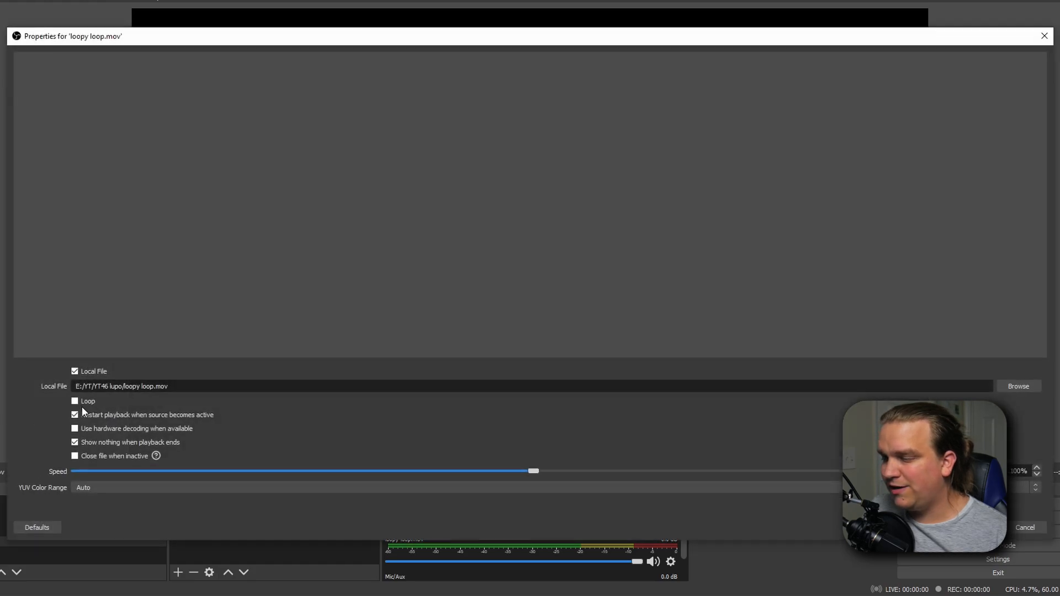
pyautogui.click(75, 402)
pyautogui.click(980, 528)
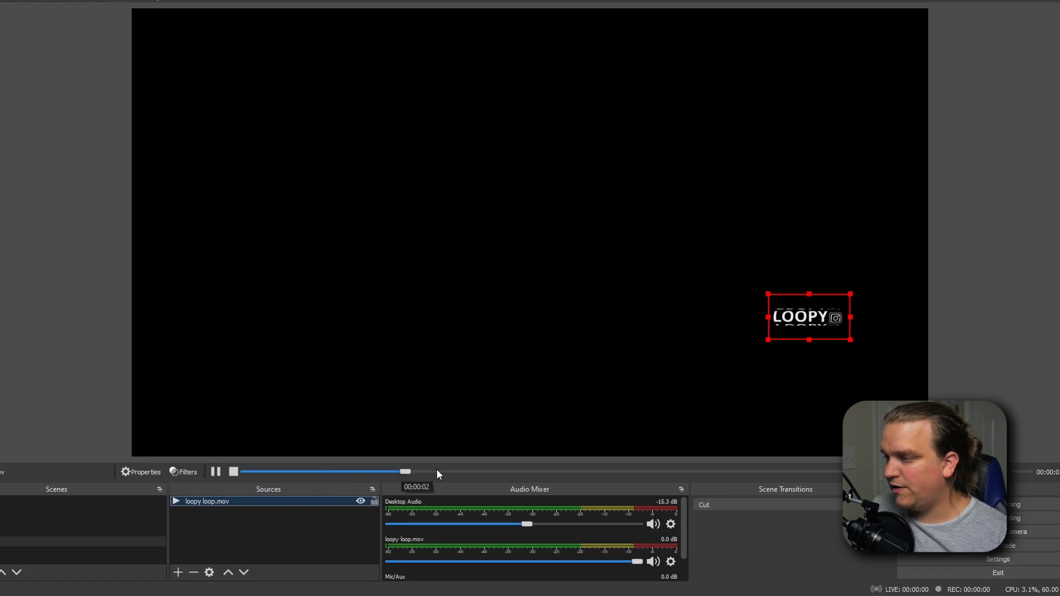
pyautogui.click(950, 472)
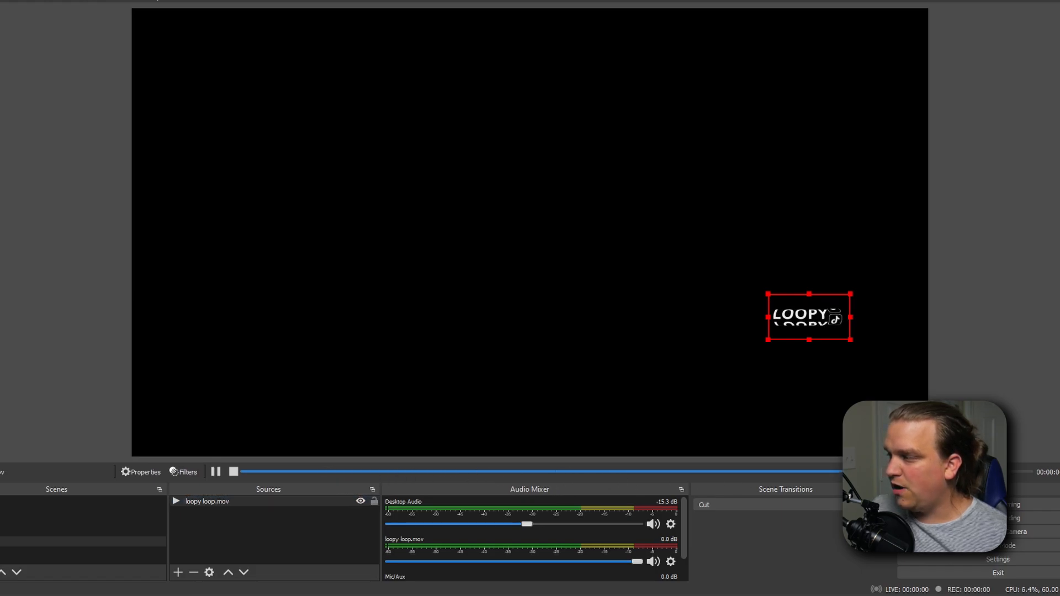